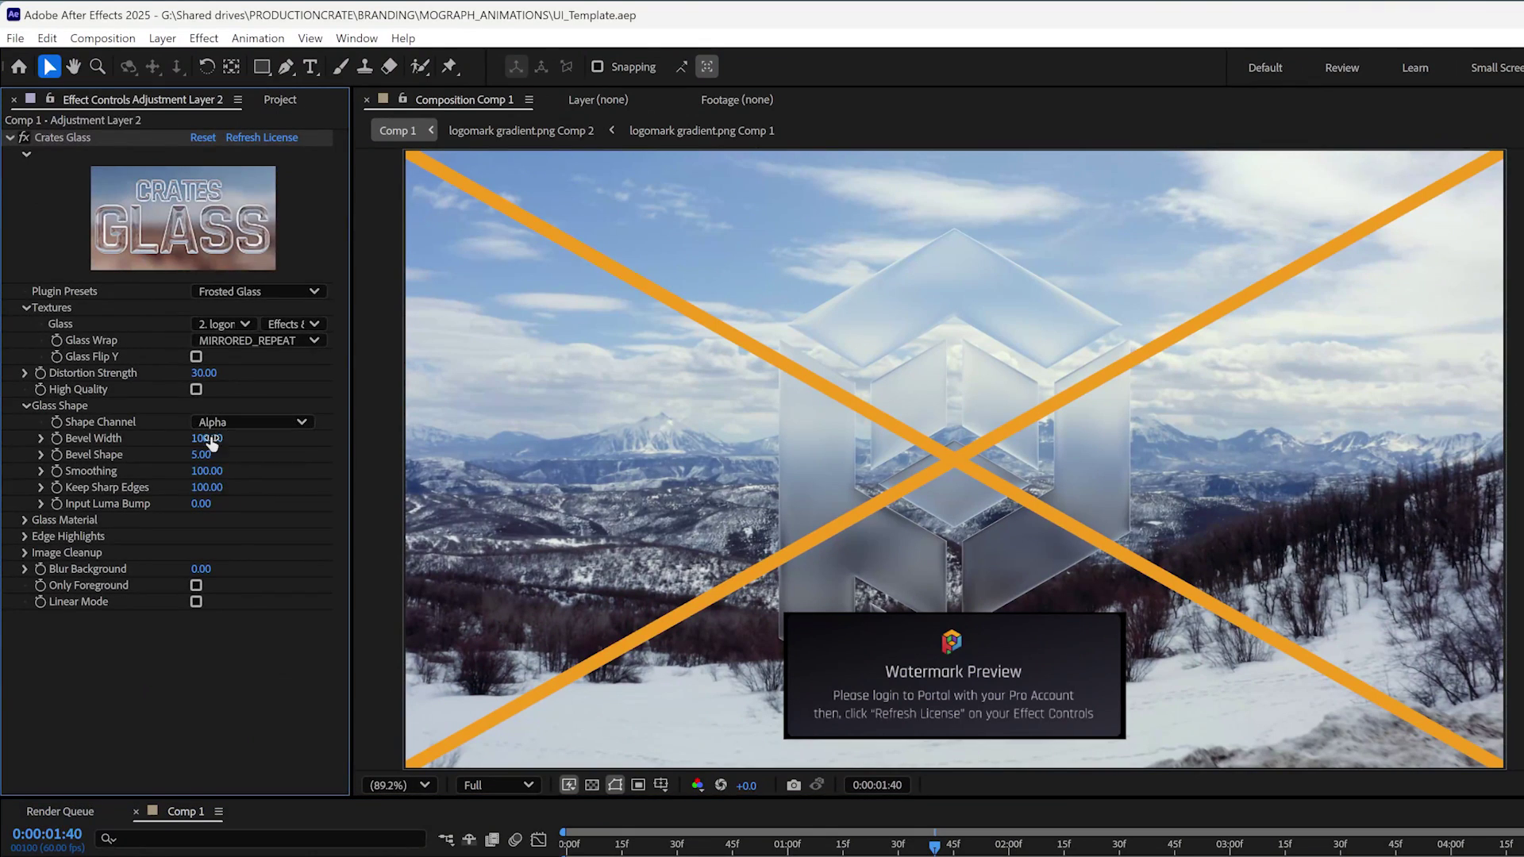
Step: Switch the Crates Glass effect on the adjustment layer through the Diamond, Emerald and Rimlight presets
click(239, 291)
click(222, 415)
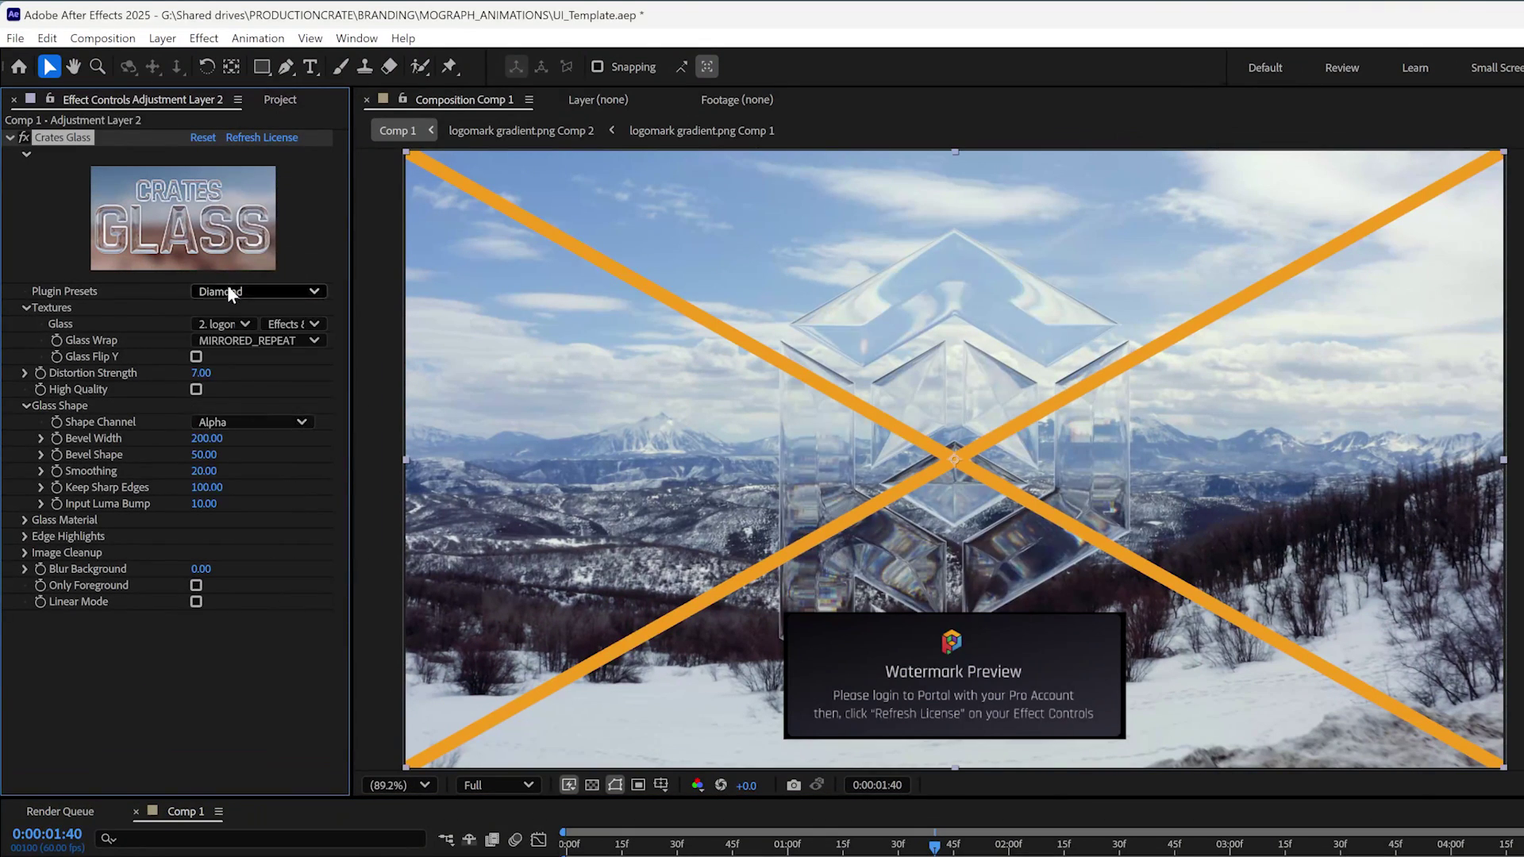
click(229, 292)
click(243, 481)
click(254, 292)
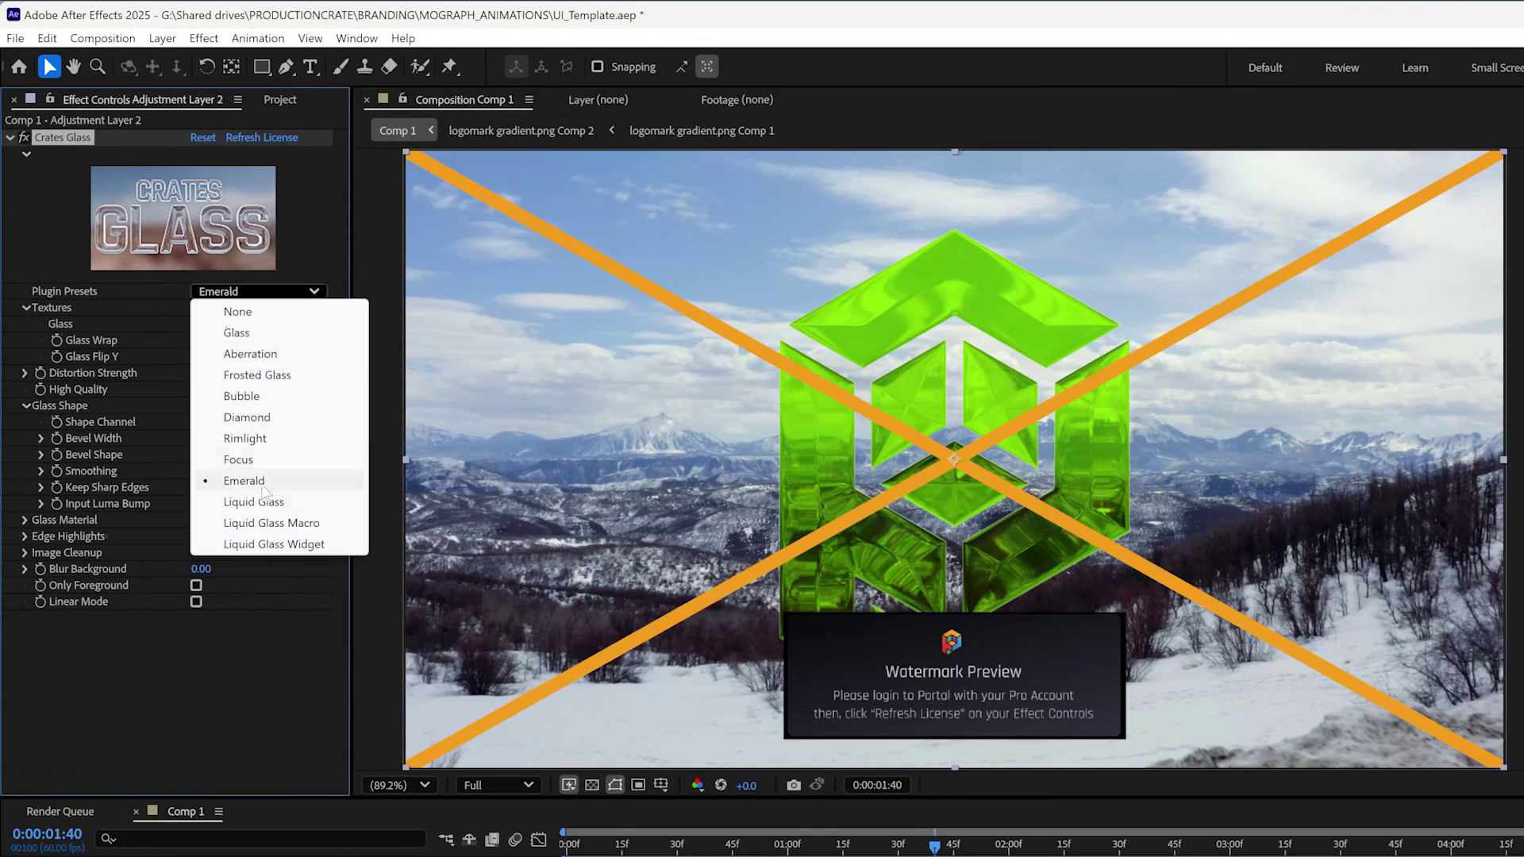
click(253, 438)
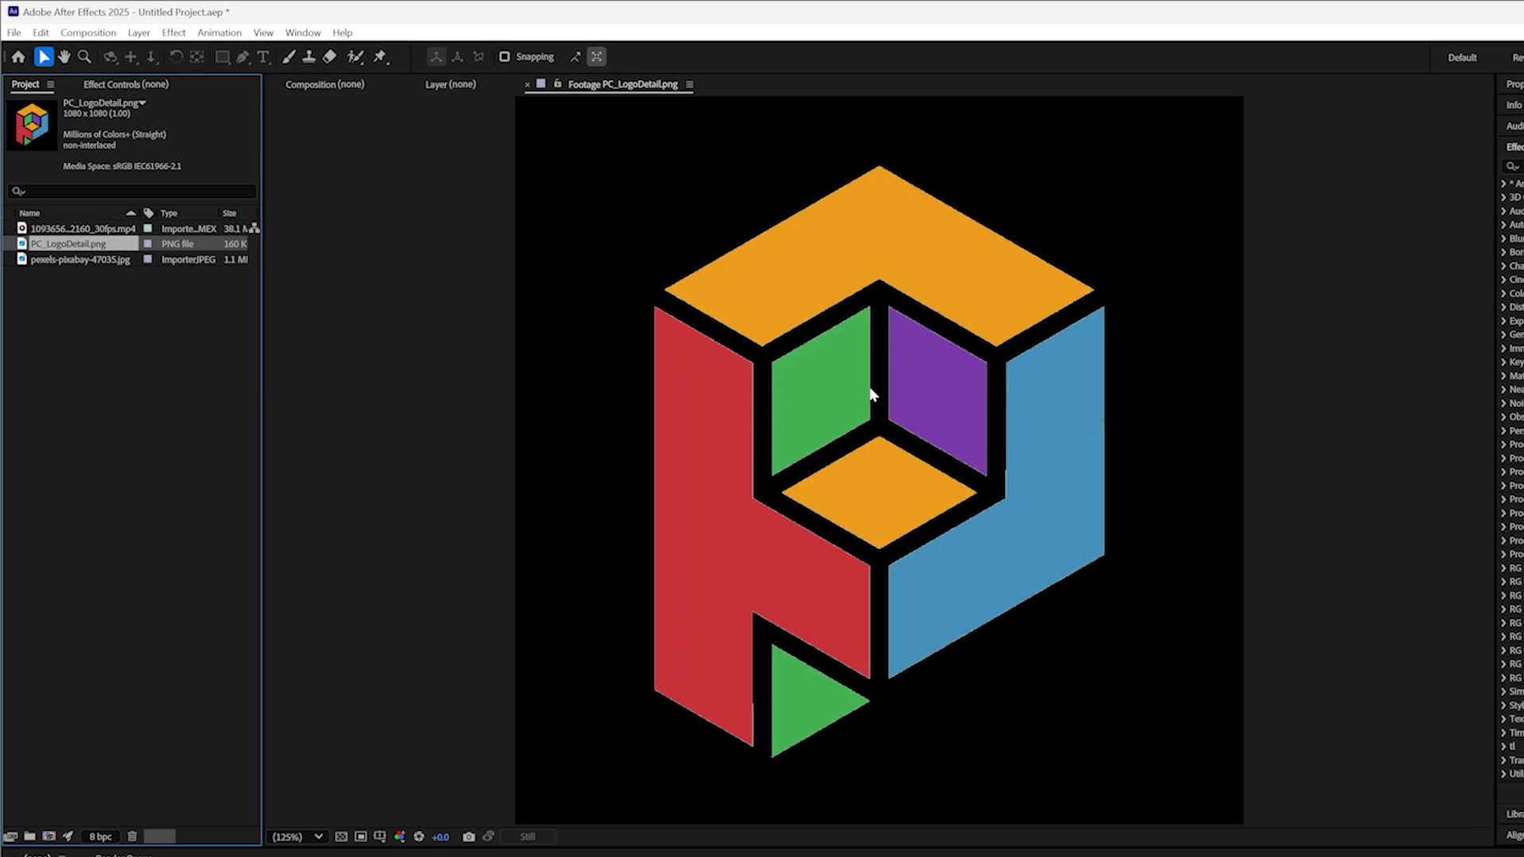
Step: Check PC_LogoDetail.png against the transparency grid and play the imported MP4 background clip
click(342, 837)
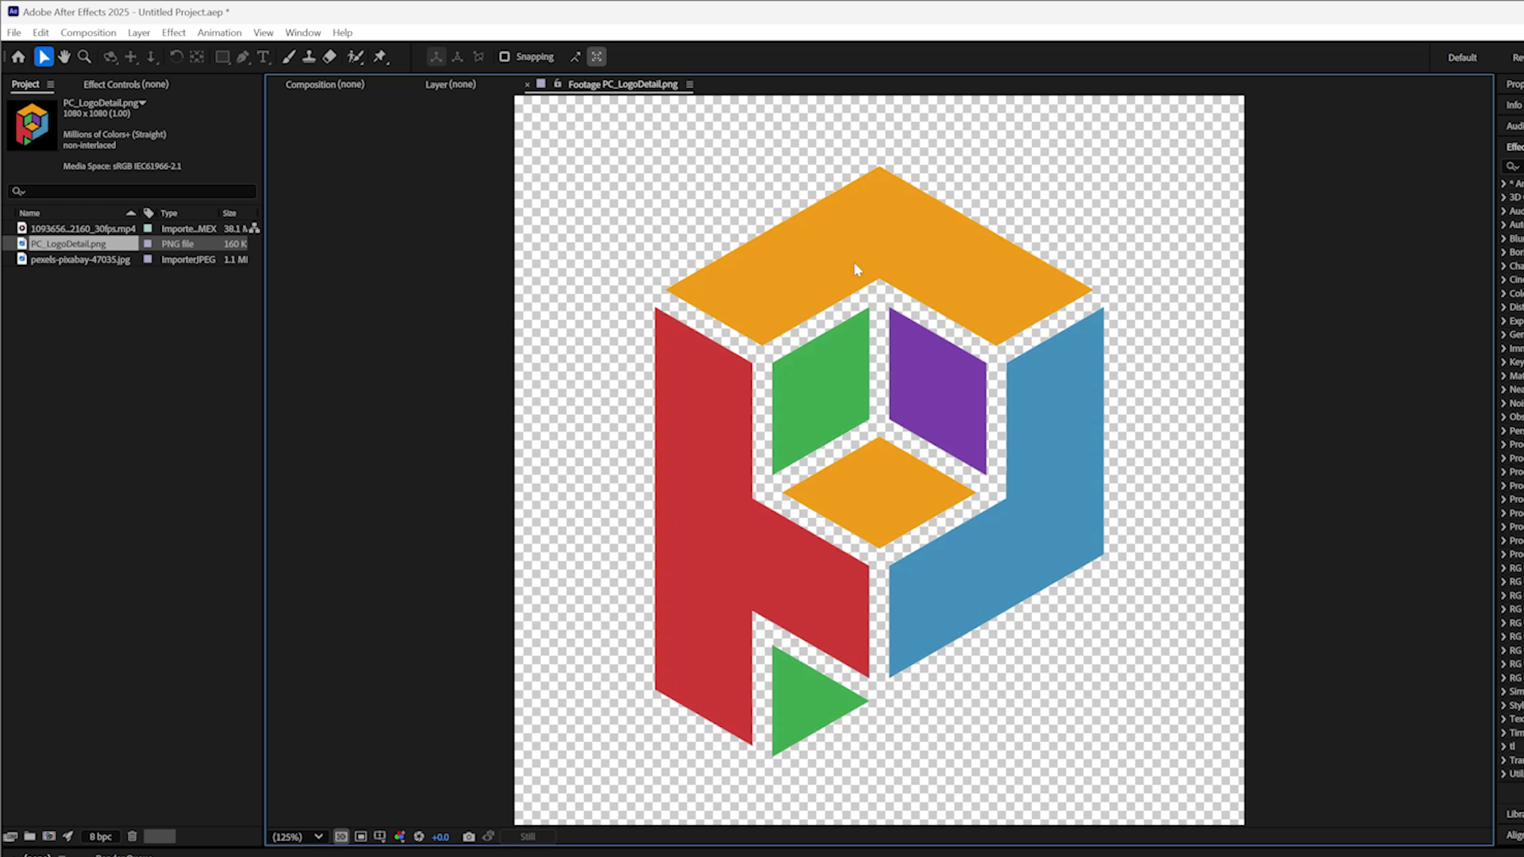
click(342, 837)
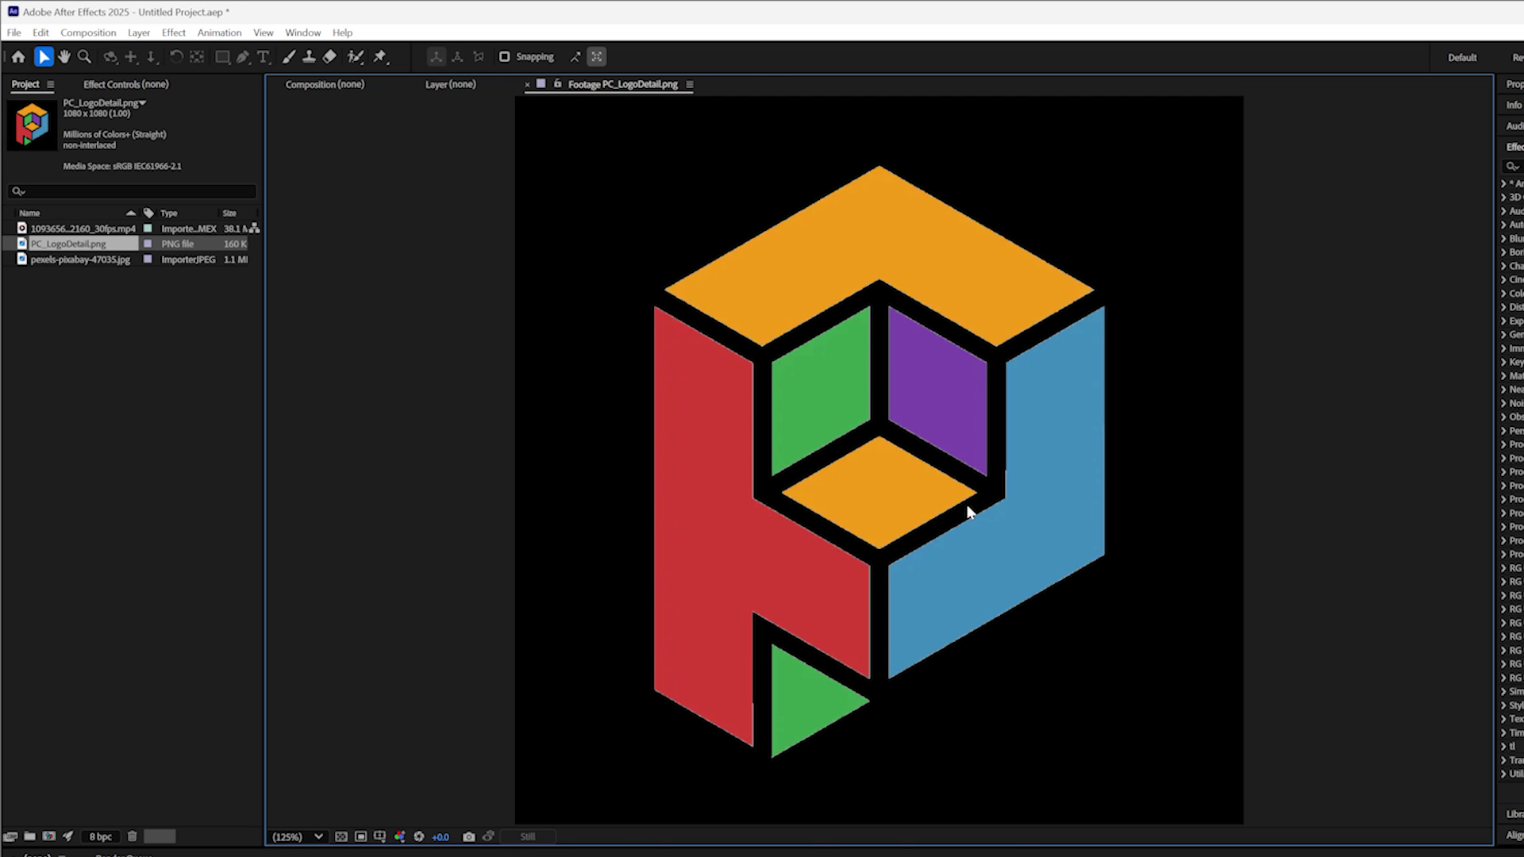
double_click(83, 228)
key(space)
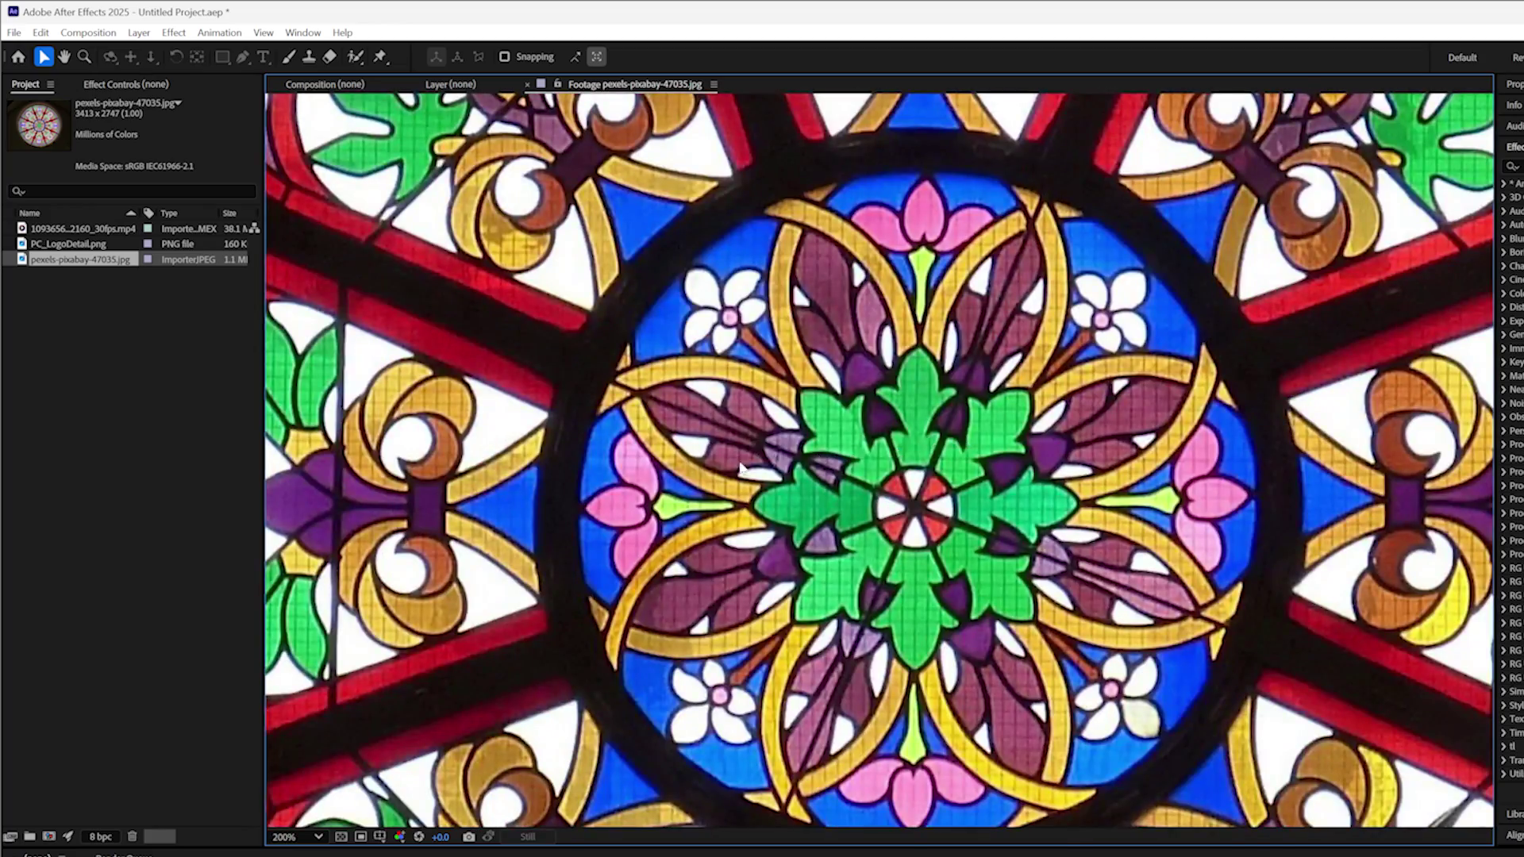
Step: Examine the flower and leaf details in the pexels-pixabay-47035.jpg stained glass photo up close
key(h)
drag(718, 473, 1183, 453)
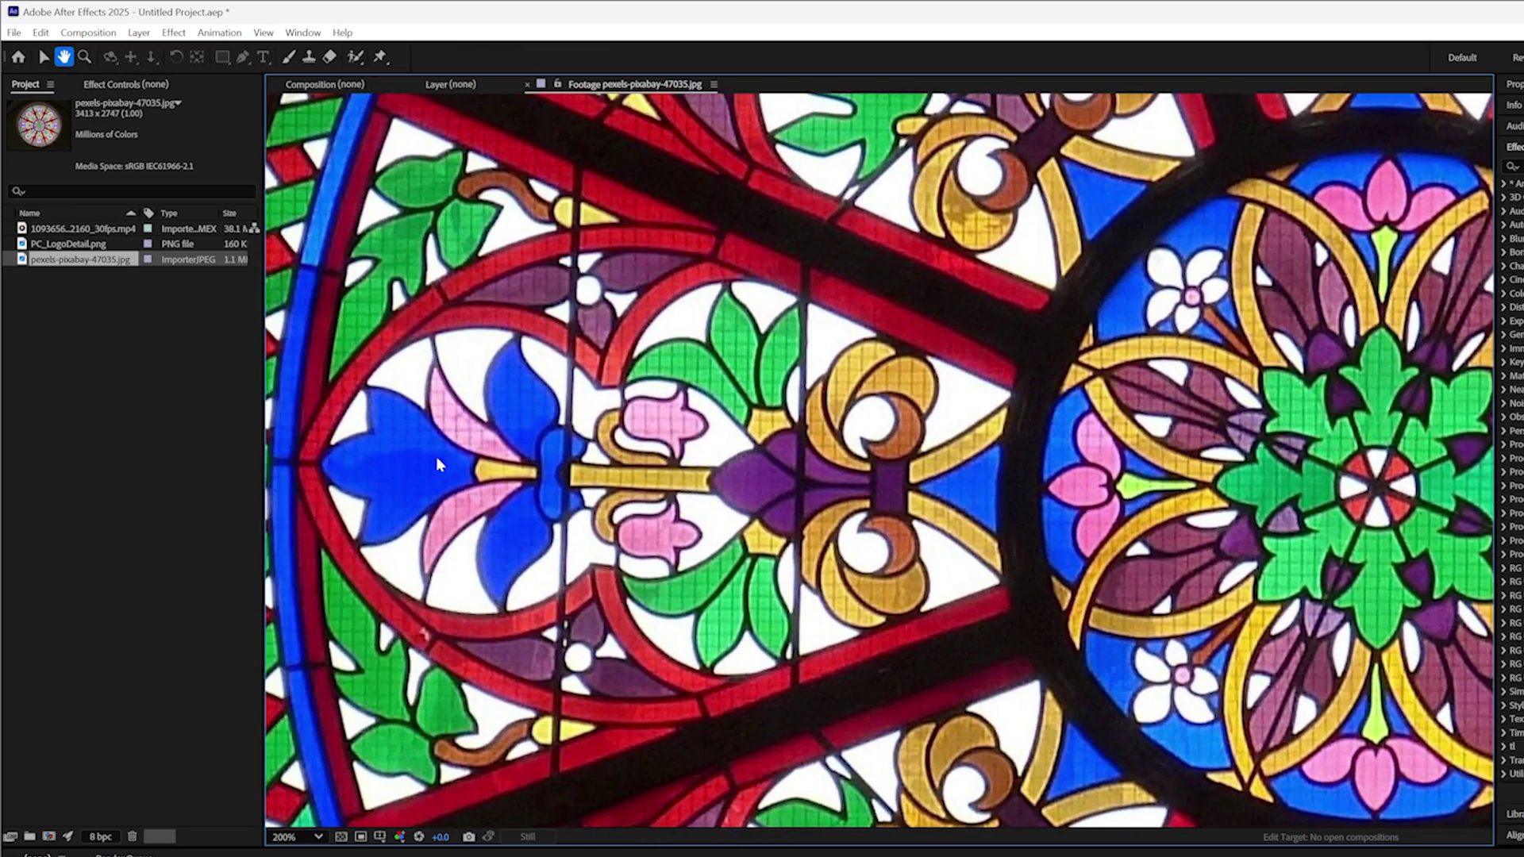
key(period)
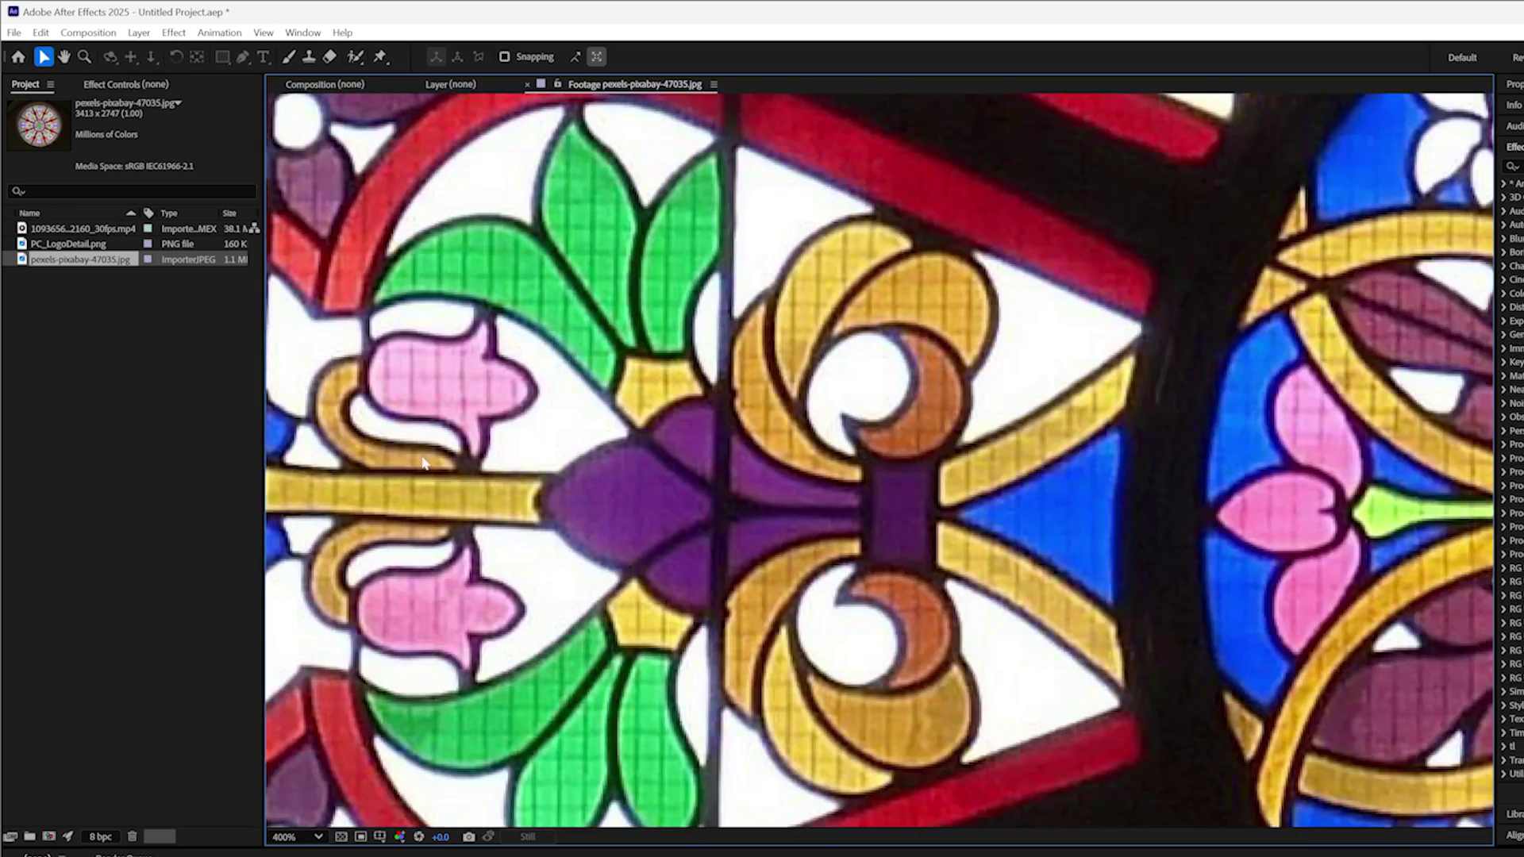
drag(529, 445, 1467, 443)
key(comma)
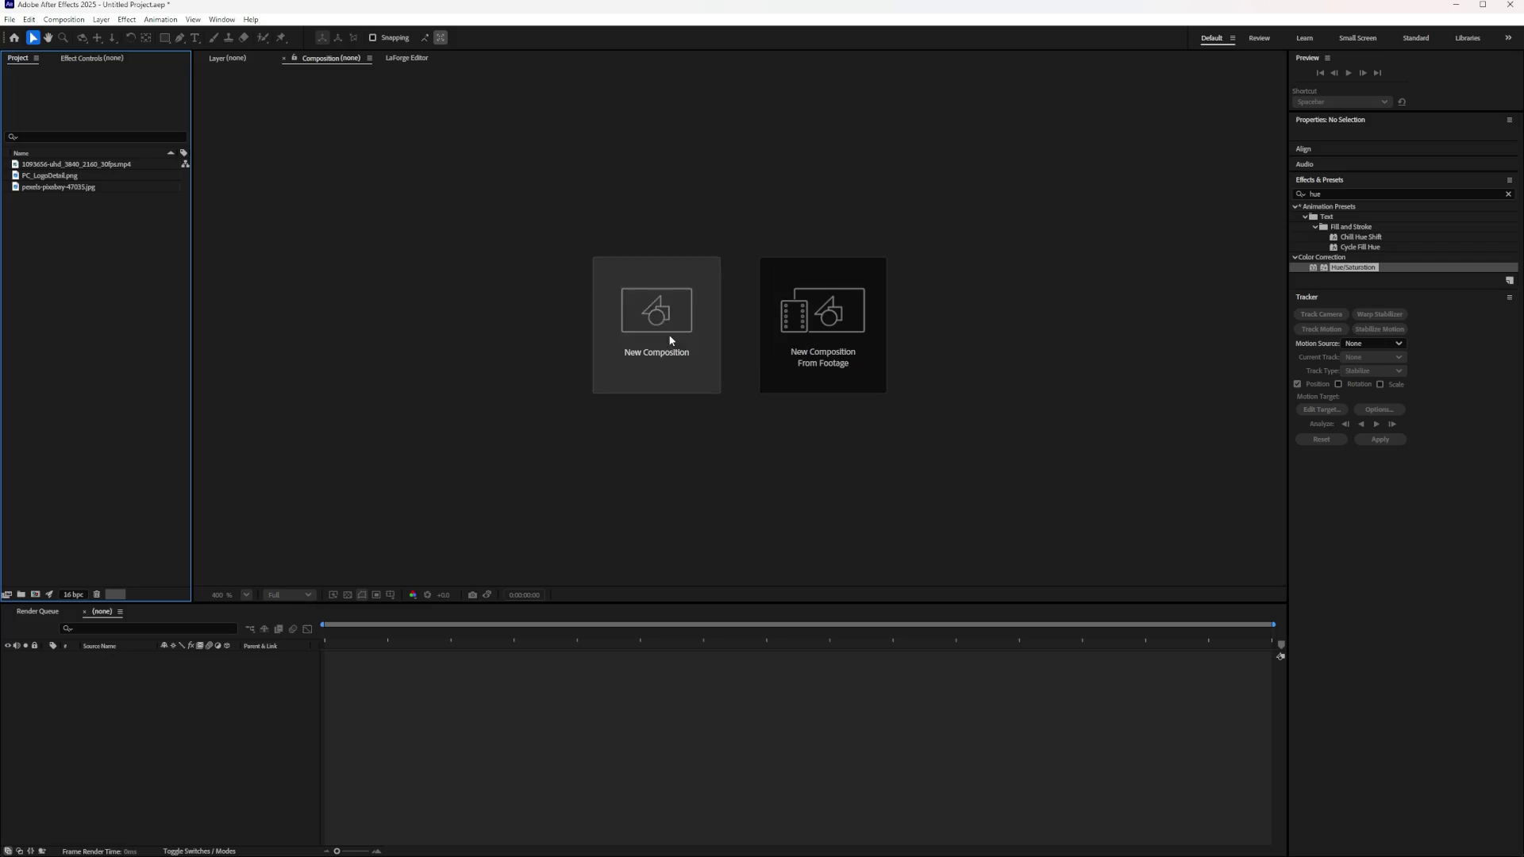
Step: Create a 1920x1080, 30 fps composition and place PC_LogoDetail.png in it, shown over the transparency grid
click(659, 329)
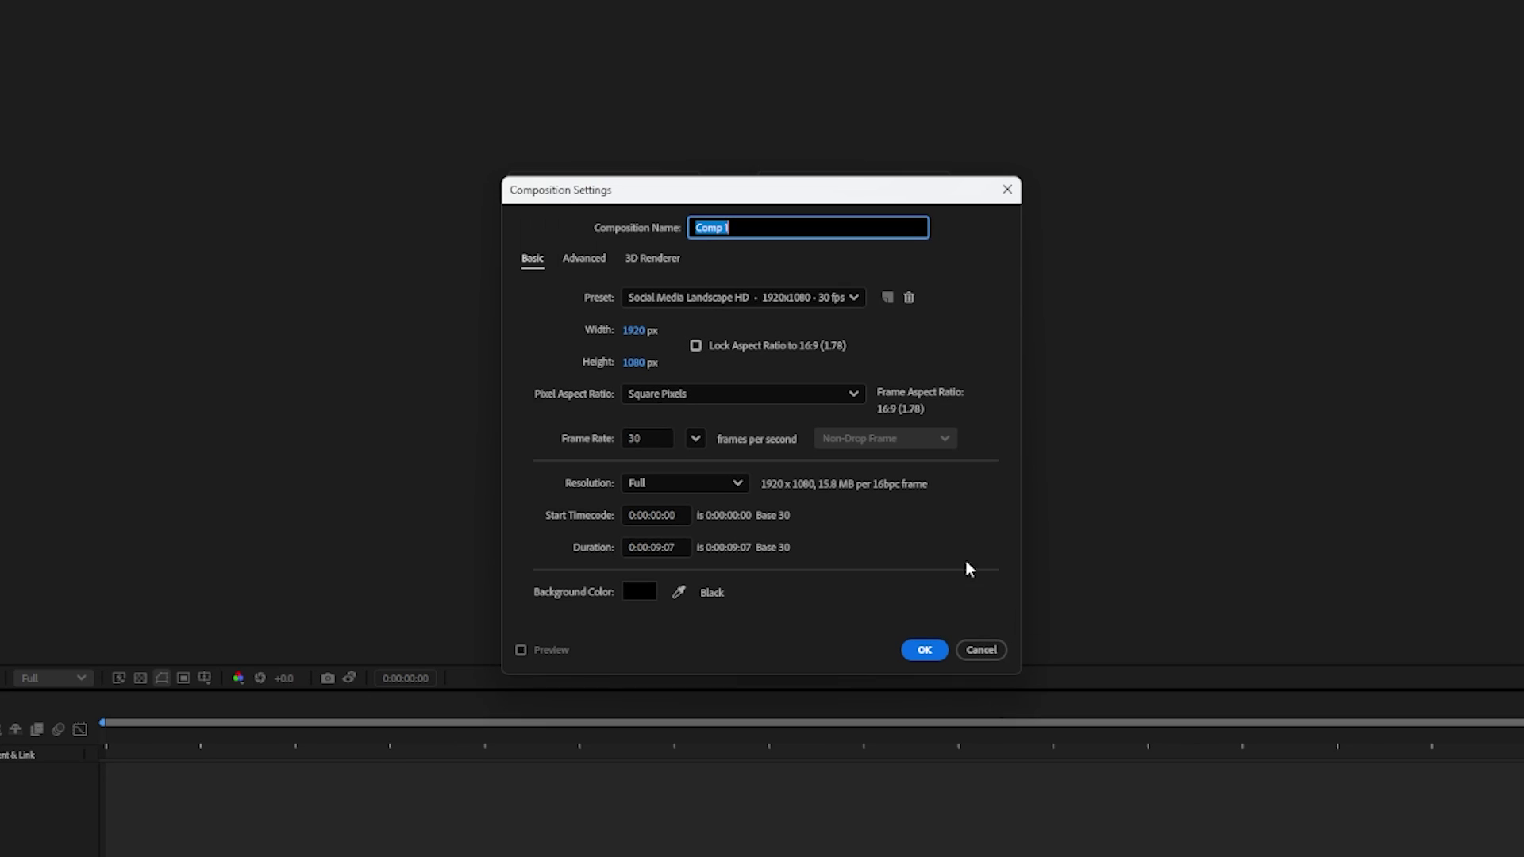
click(930, 649)
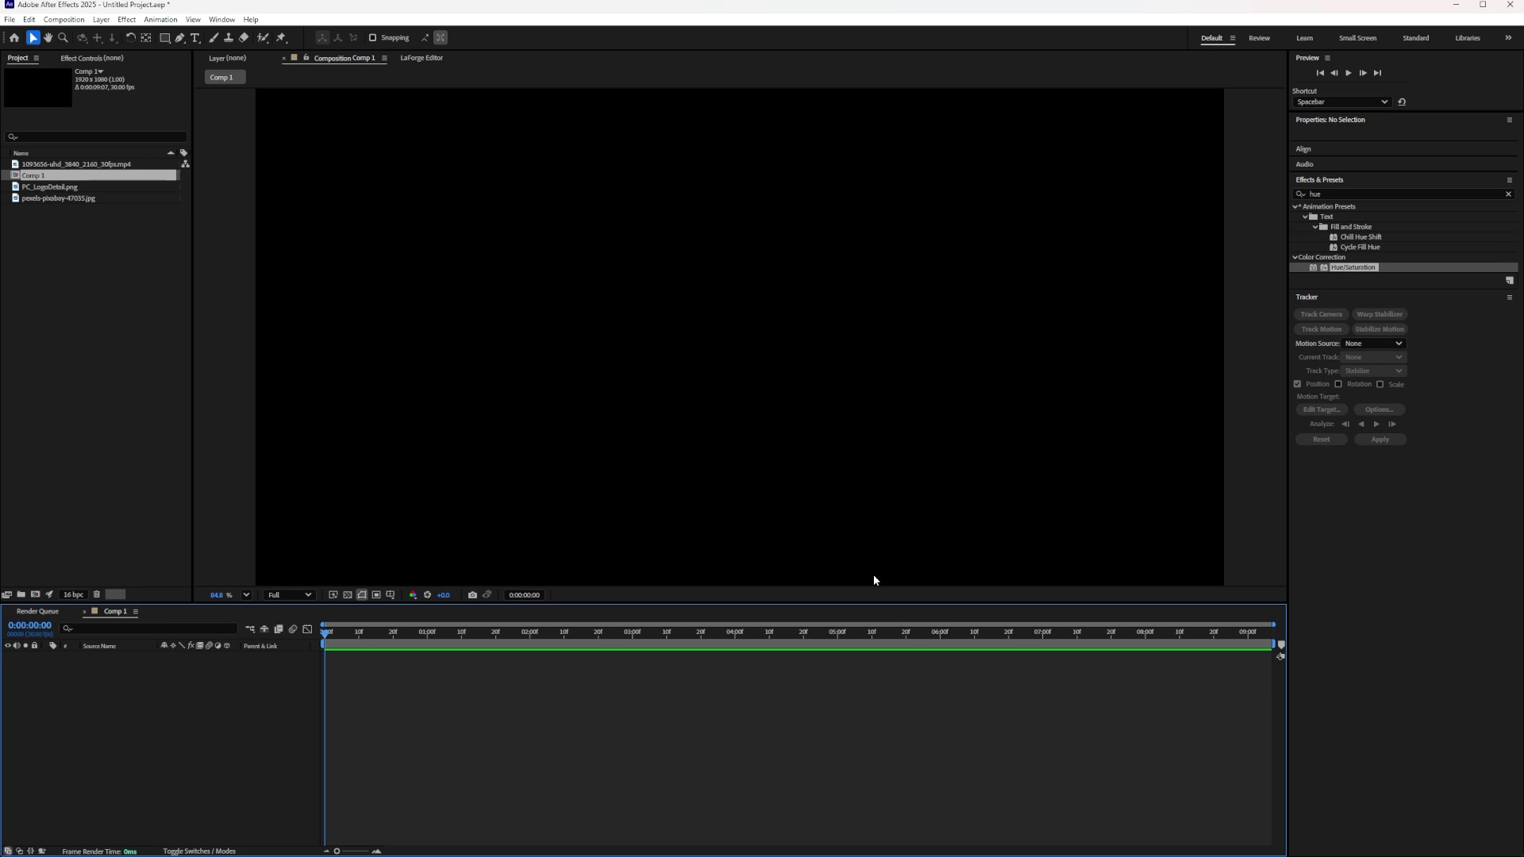
drag(49, 187, 156, 711)
click(348, 595)
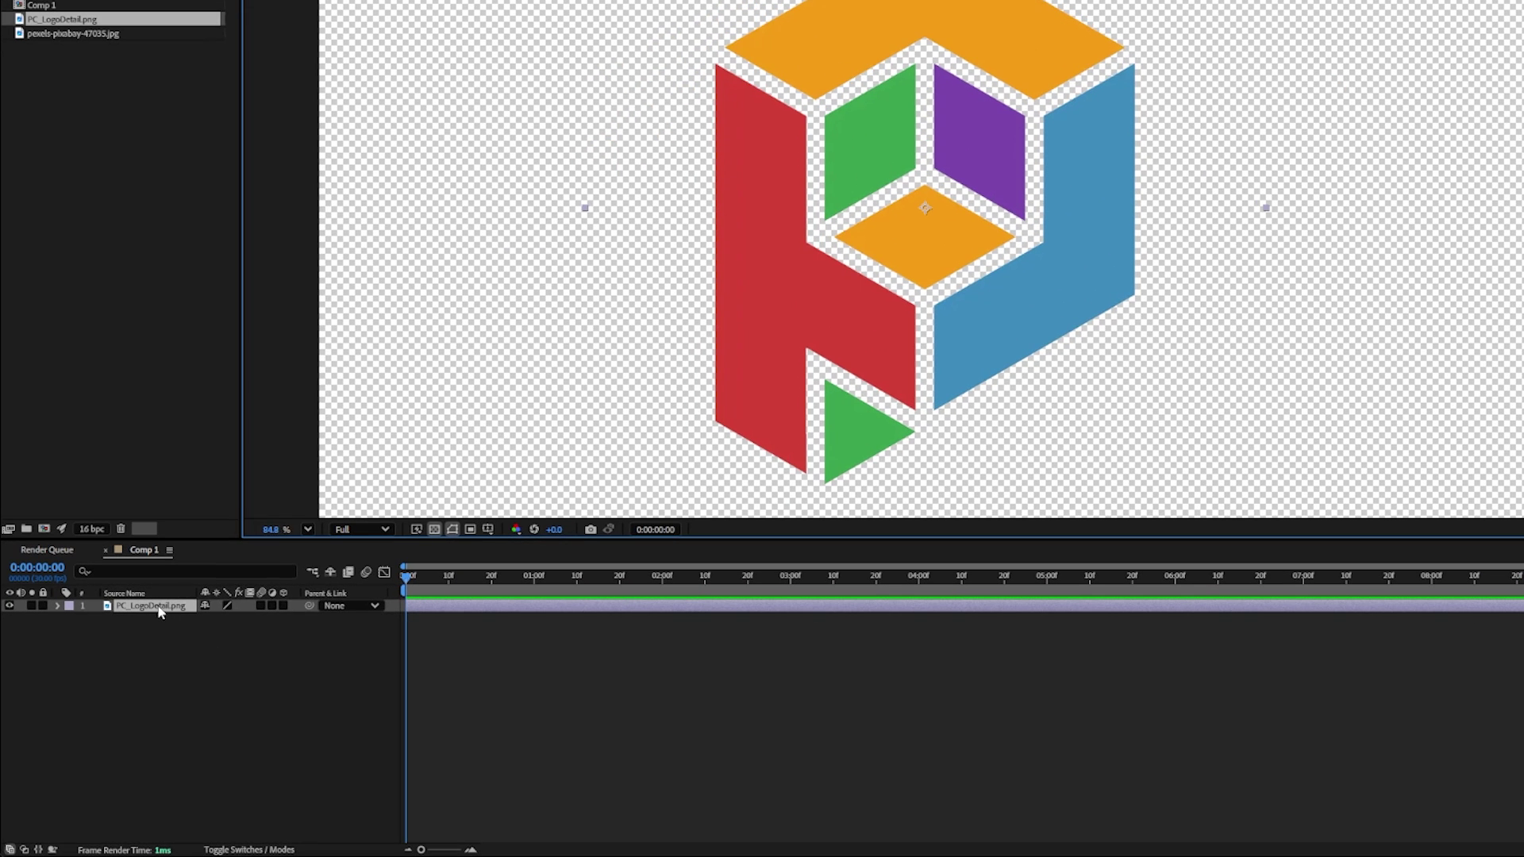
Step: Pre-compose the logo layer with all attributes moved into a new composition named LogoComp
right_click(124, 655)
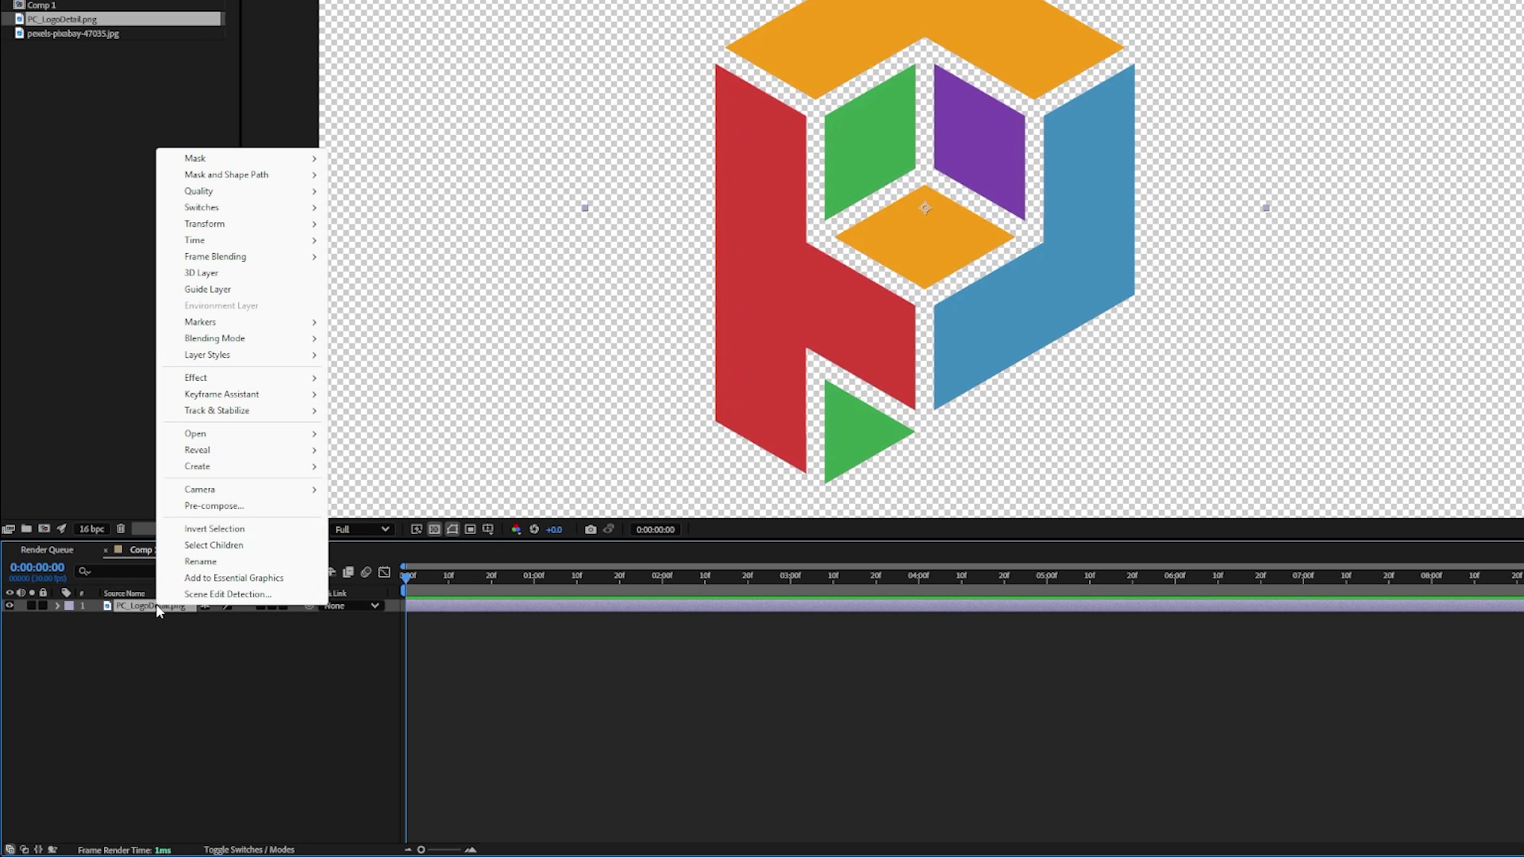
click(208, 506)
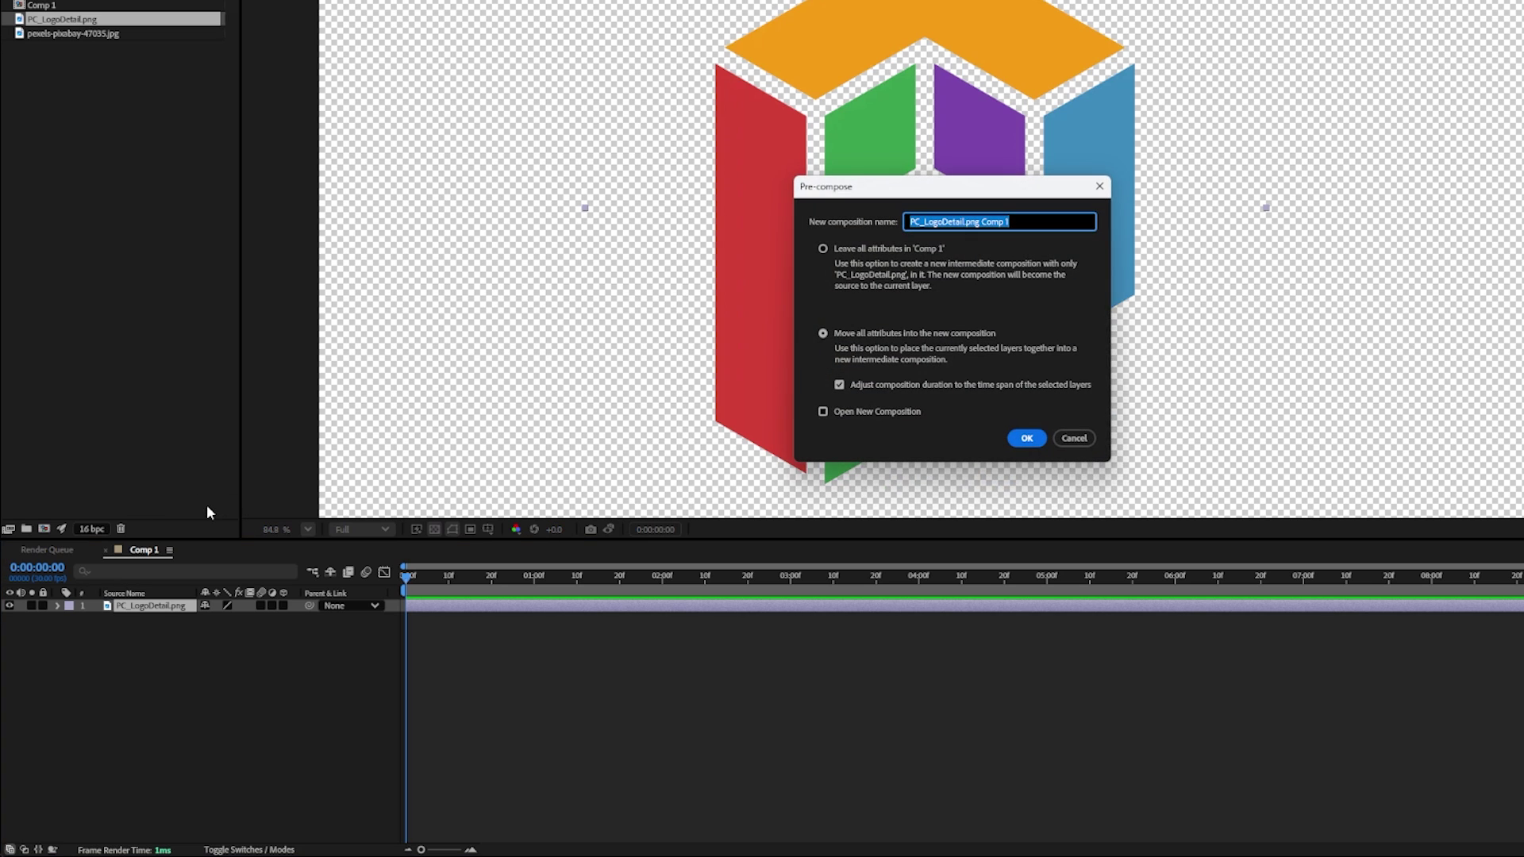
click(1022, 220)
key(ctrl+a)
key(BackSpace)
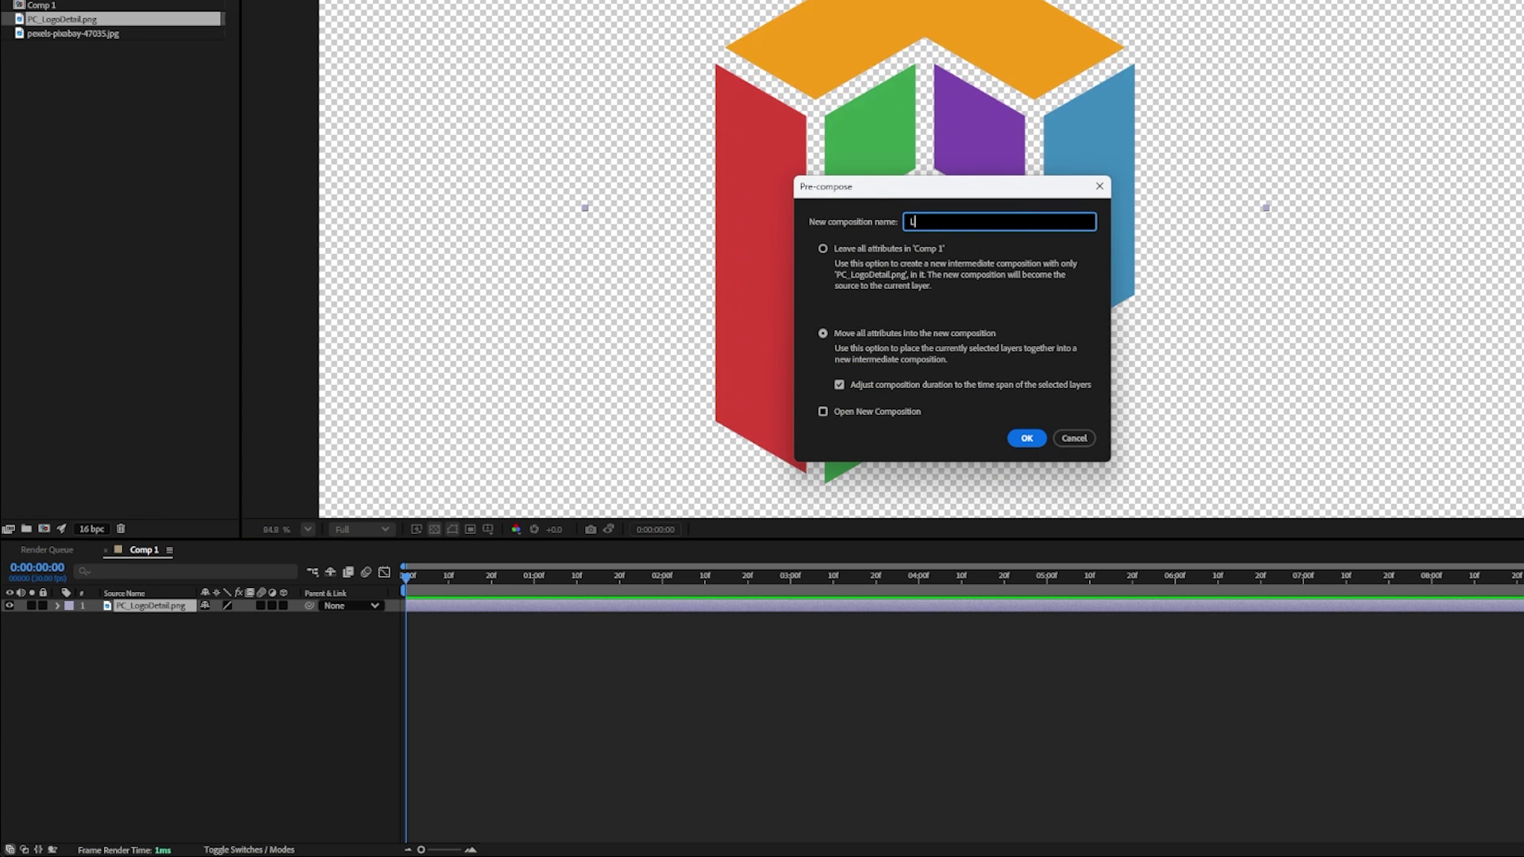
text(LogoComp)
key(Return)
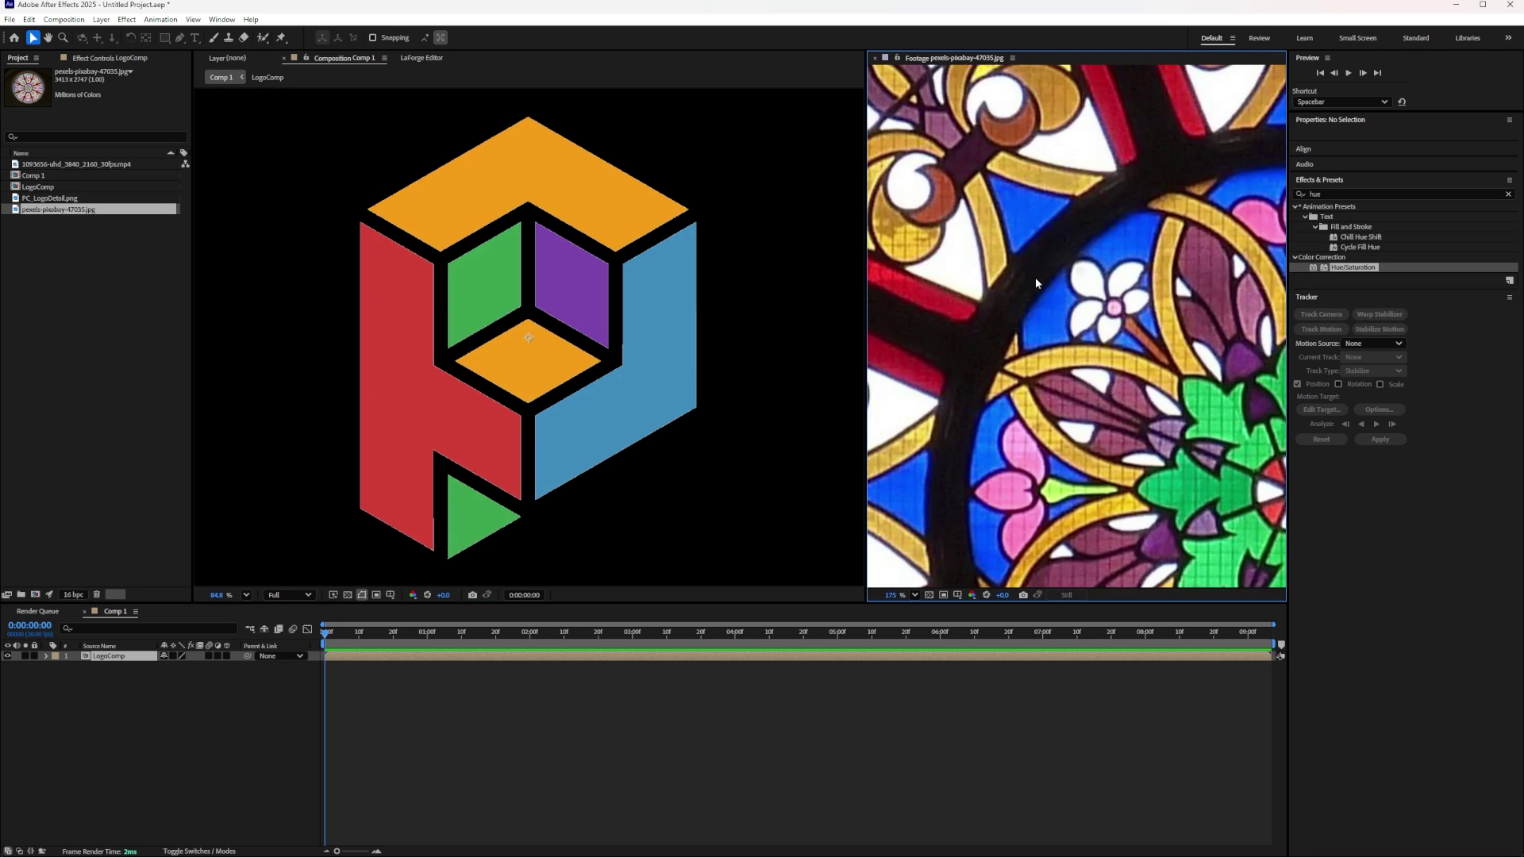
Step: Compare the stained glass photo with the logo composition, examining the glass colors, edge shading, dark borders and fine grid texture
scroll(1035, 278, down, 3)
drag(1119, 324, 1222, 224)
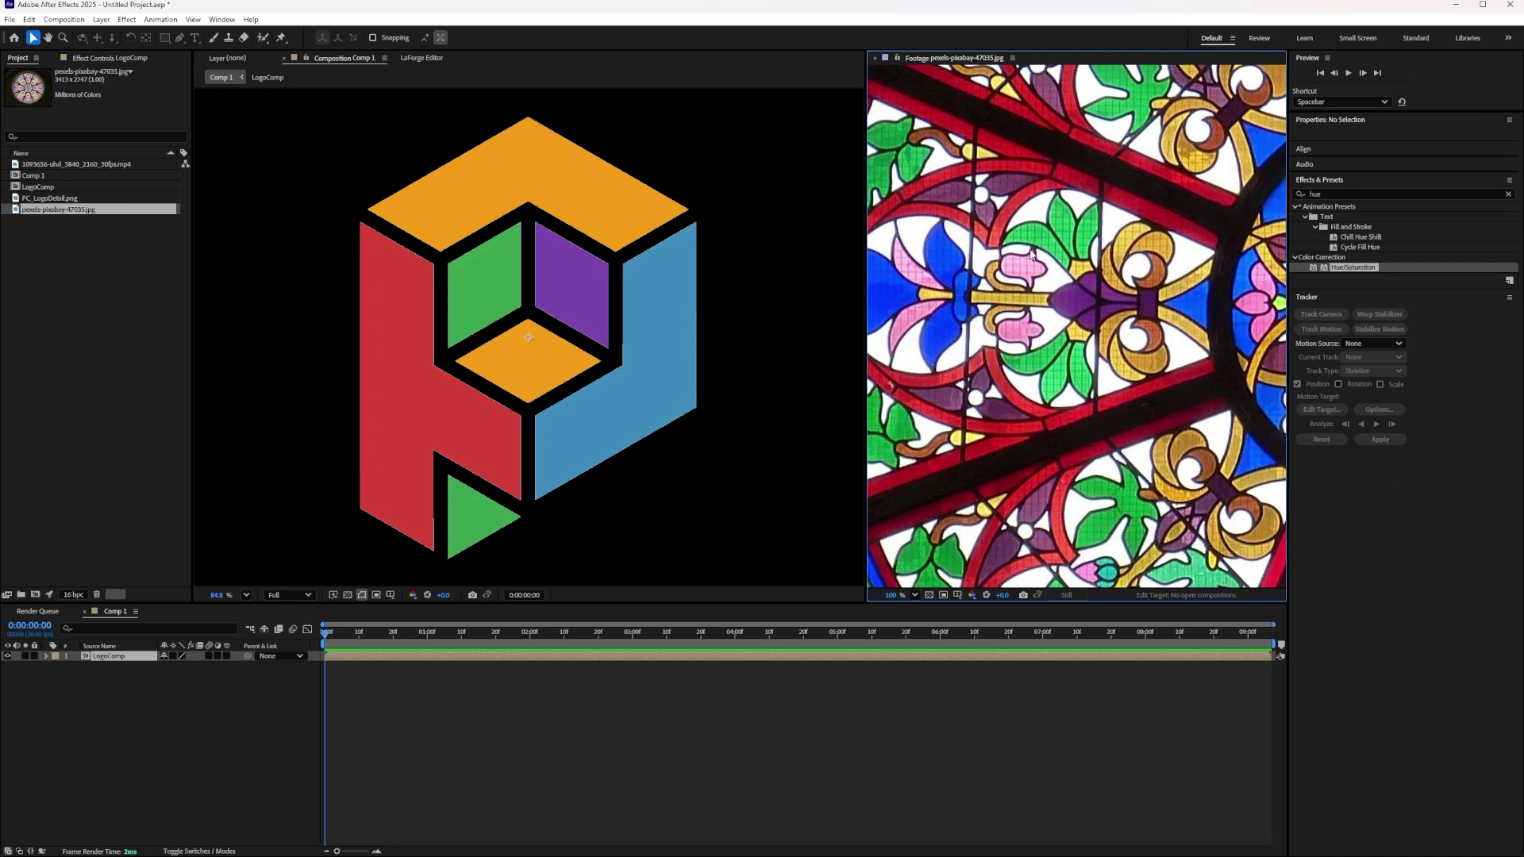
drag(1002, 252, 1125, 323)
key(v)
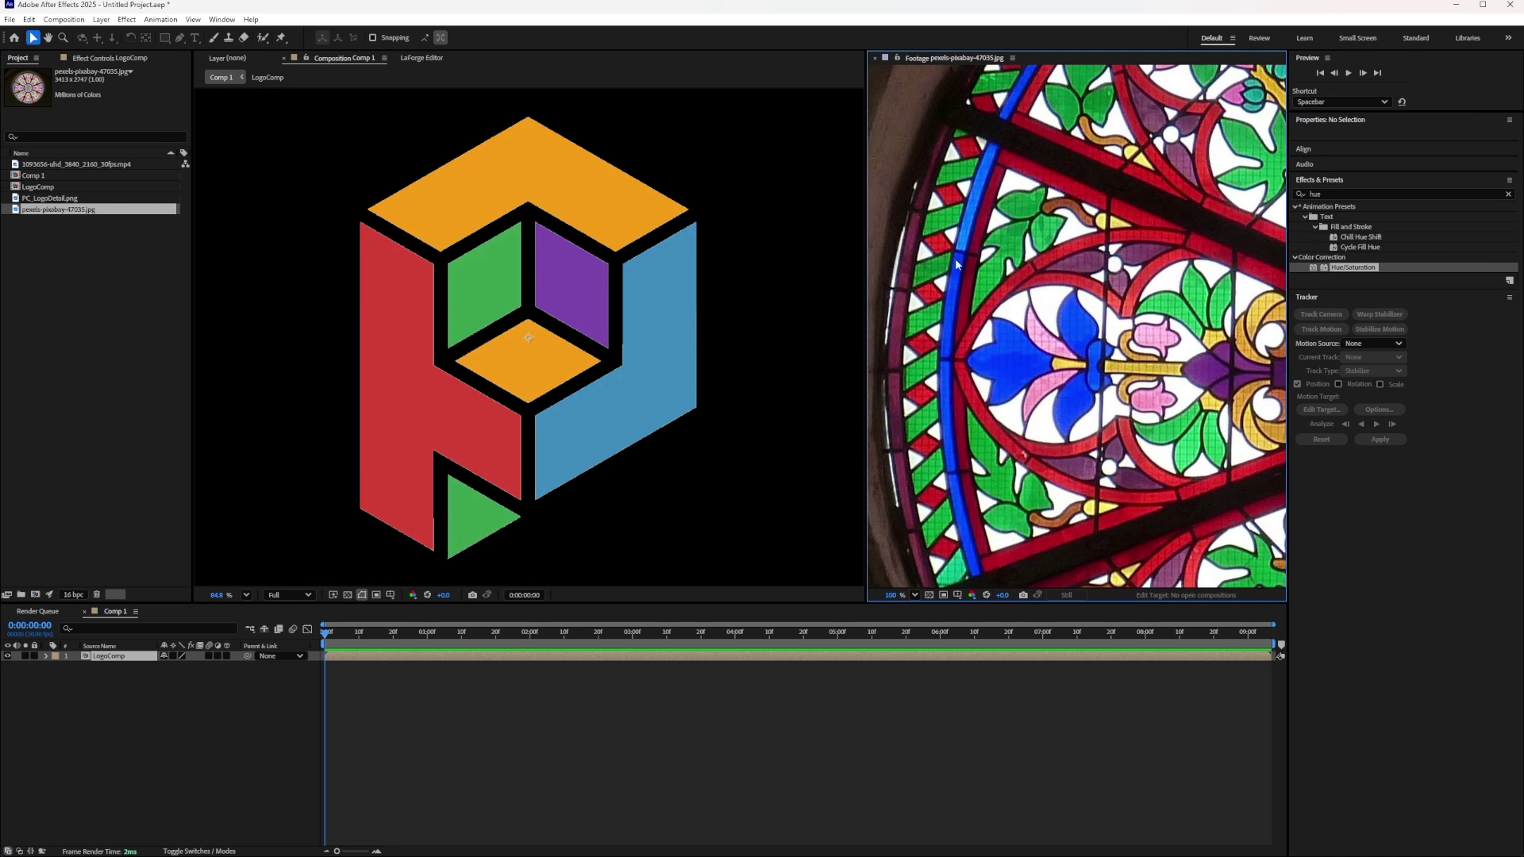
drag(517, 420, 568, 441)
scroll(988, 261, up, 1)
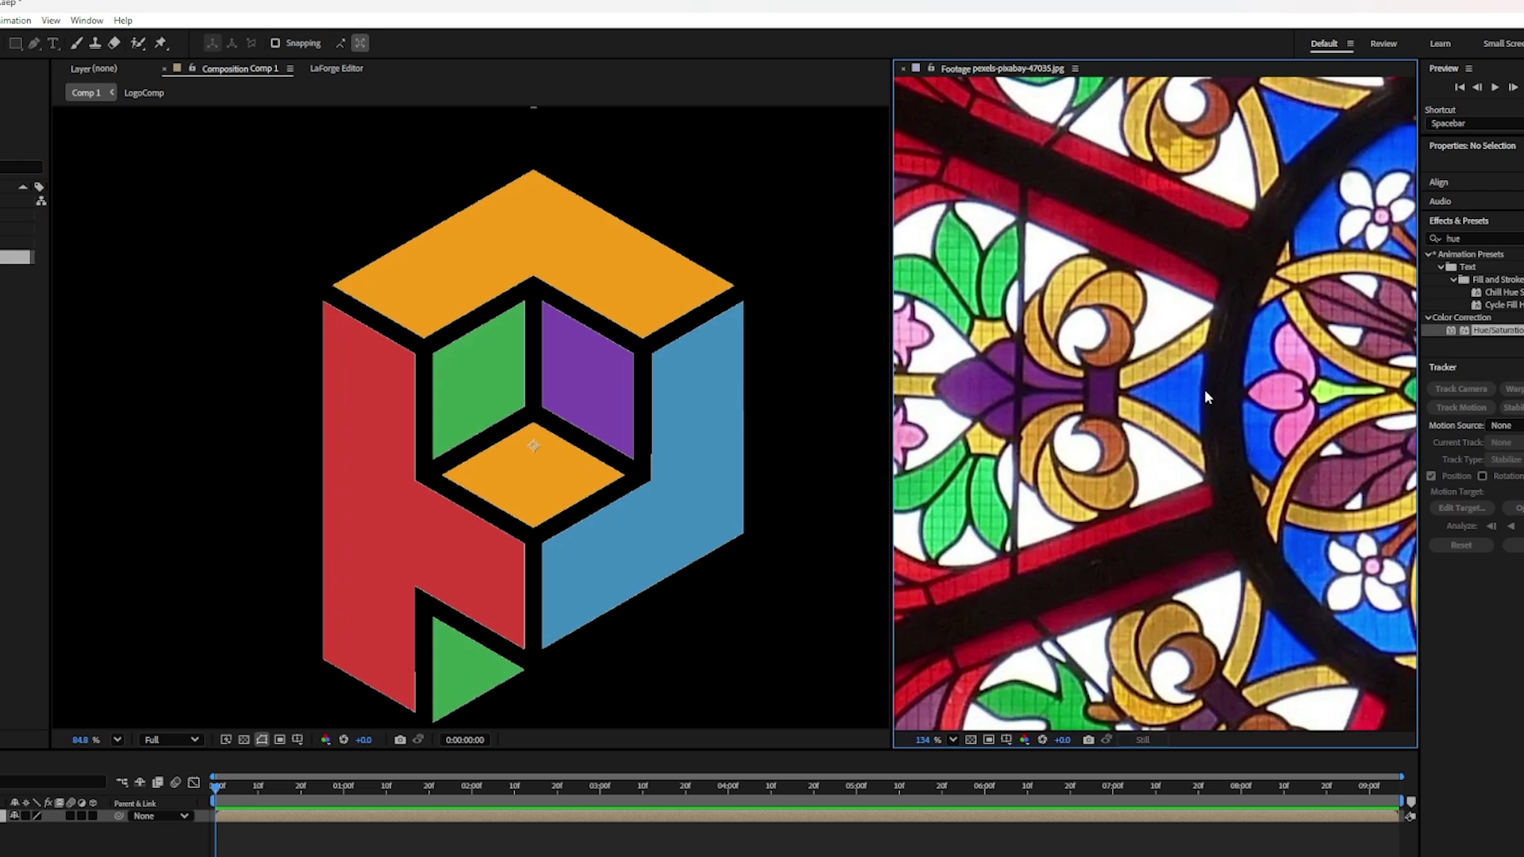
drag(1203, 389, 990, 384)
scroll(1141, 370, up, 2)
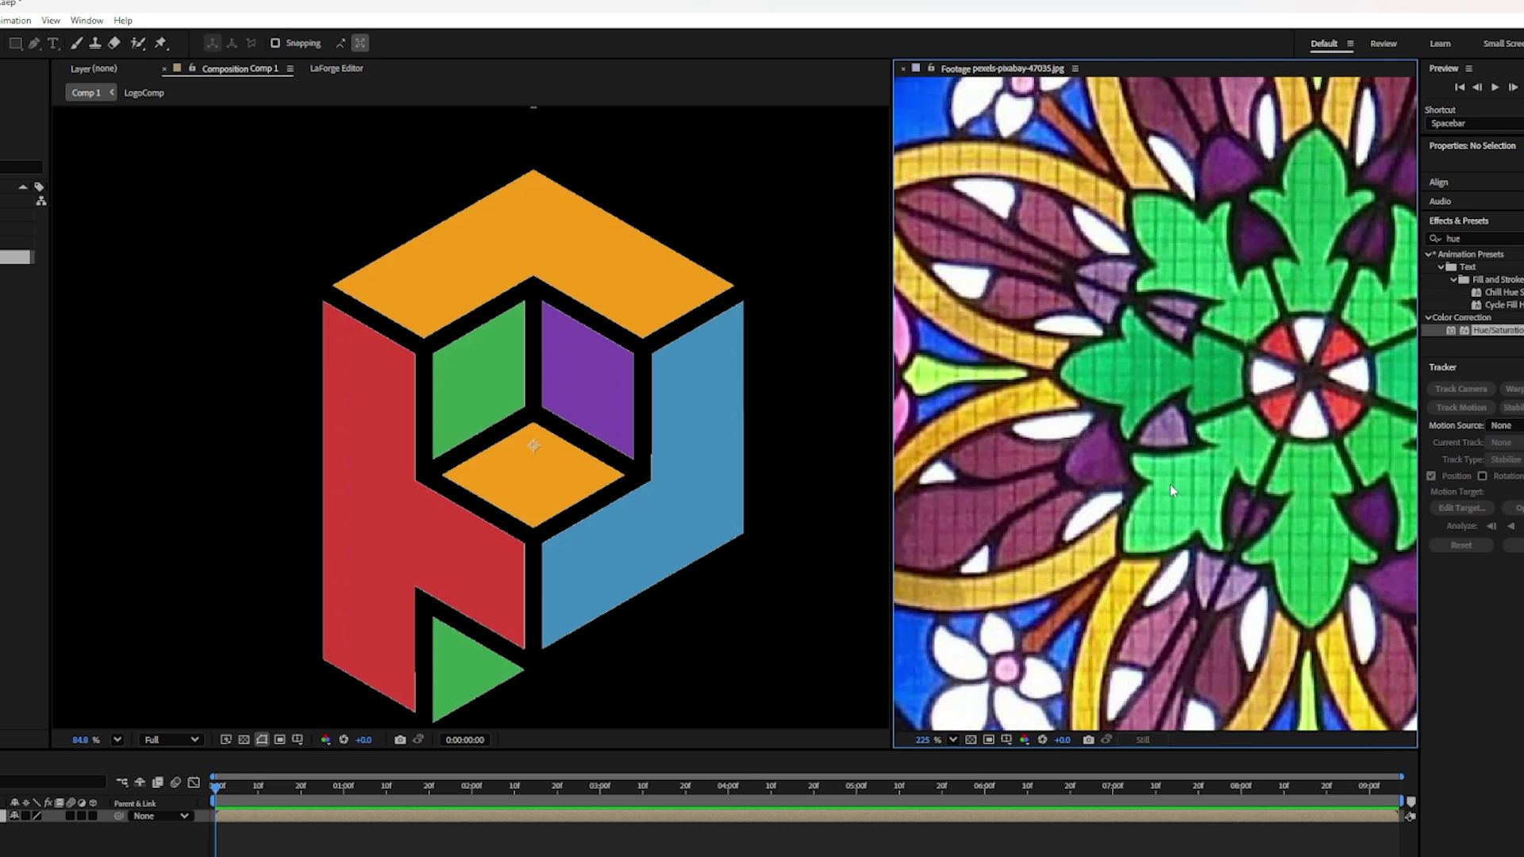
scroll(1172, 491, up, 3)
drag(1164, 497, 995, 516)
scroll(1134, 439, down, 5)
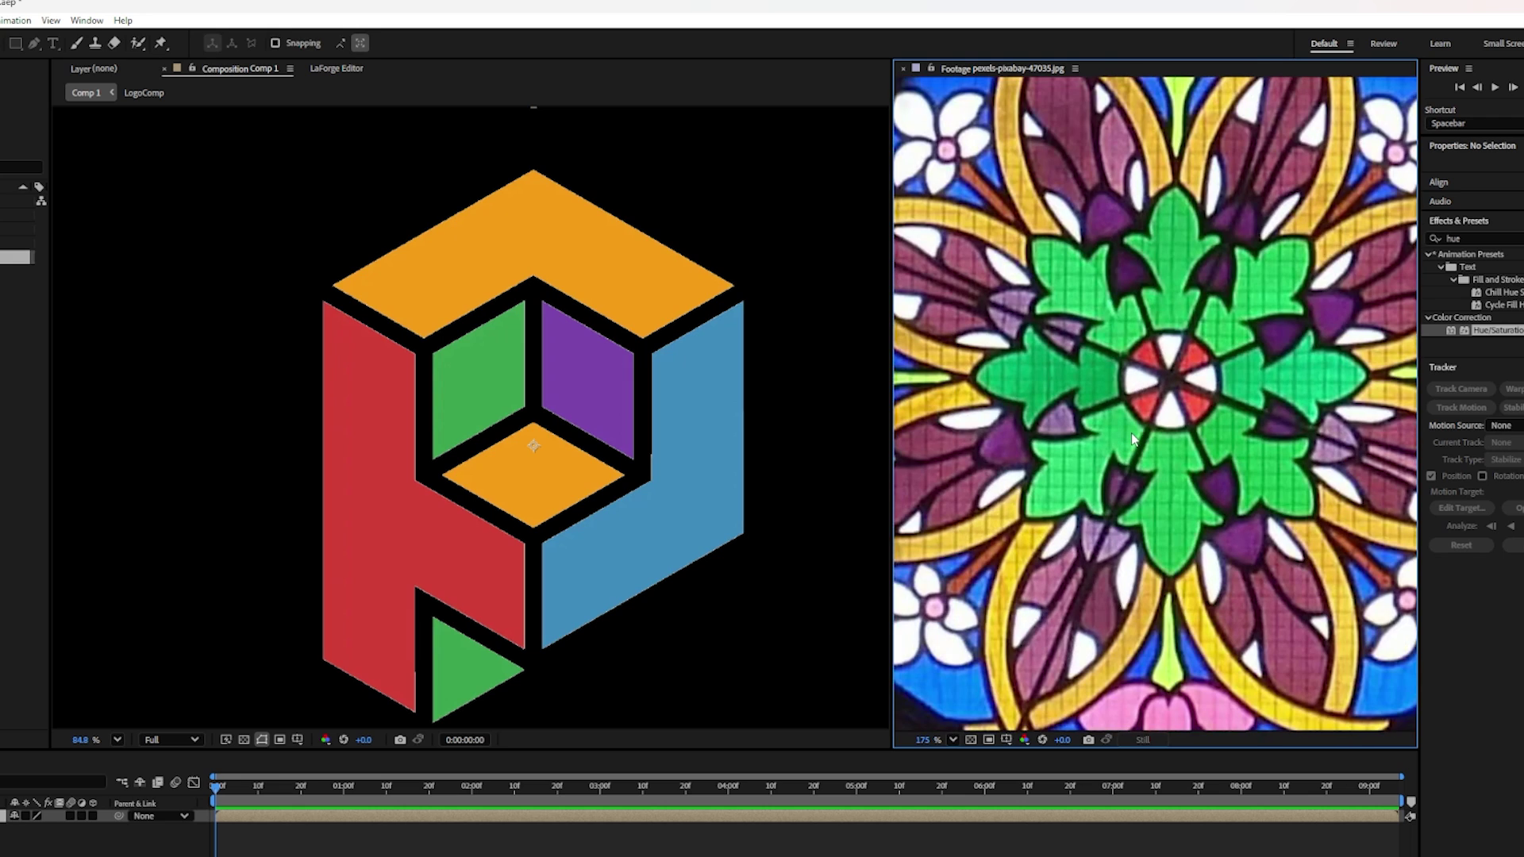
scroll(1087, 505, down, 6)
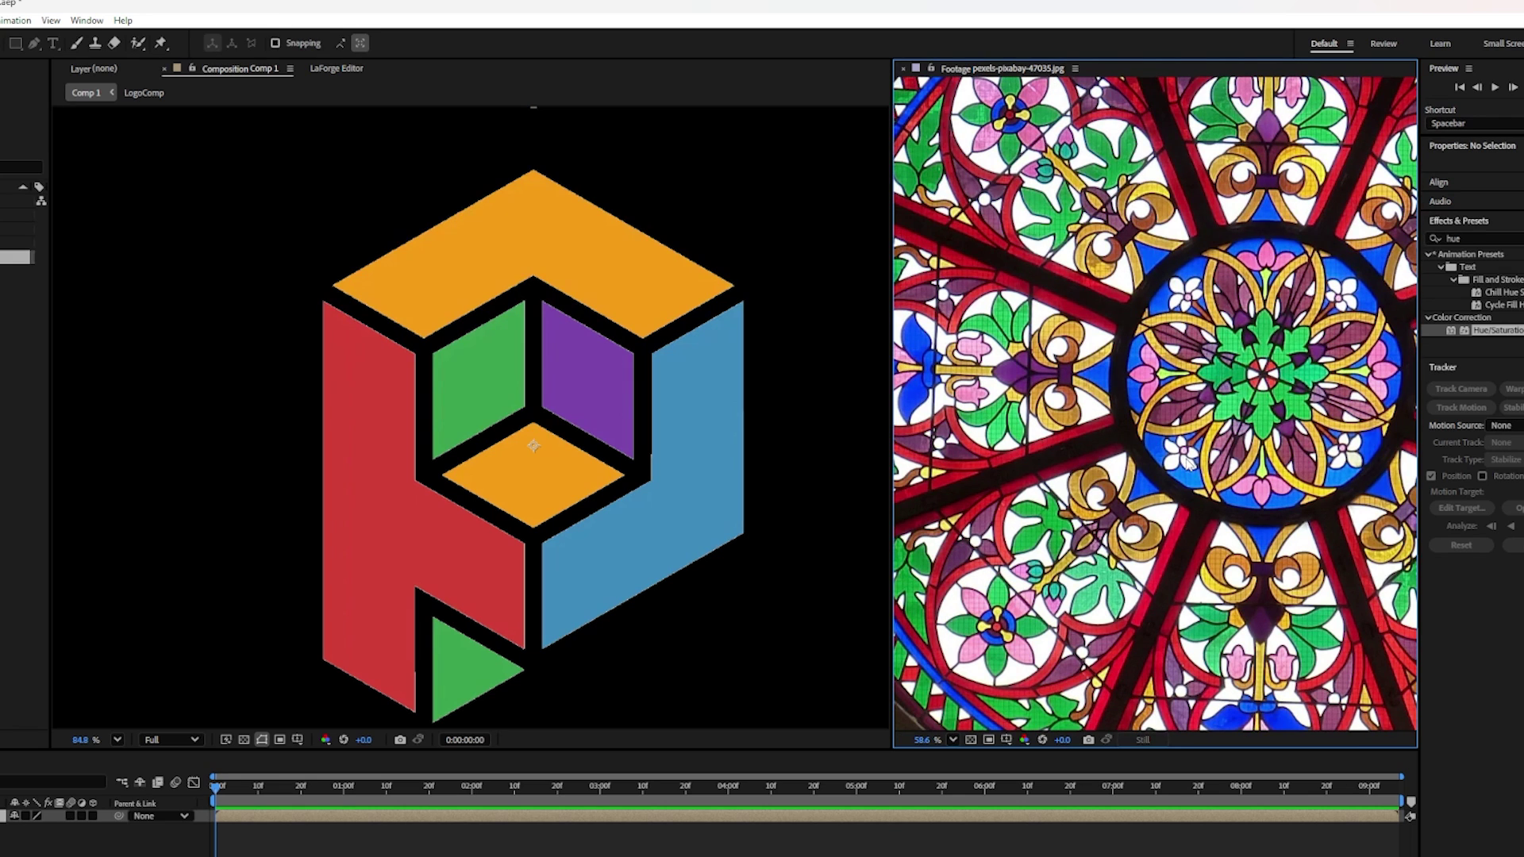
drag(1299, 395, 1005, 578)
drag(1145, 303, 1340, 384)
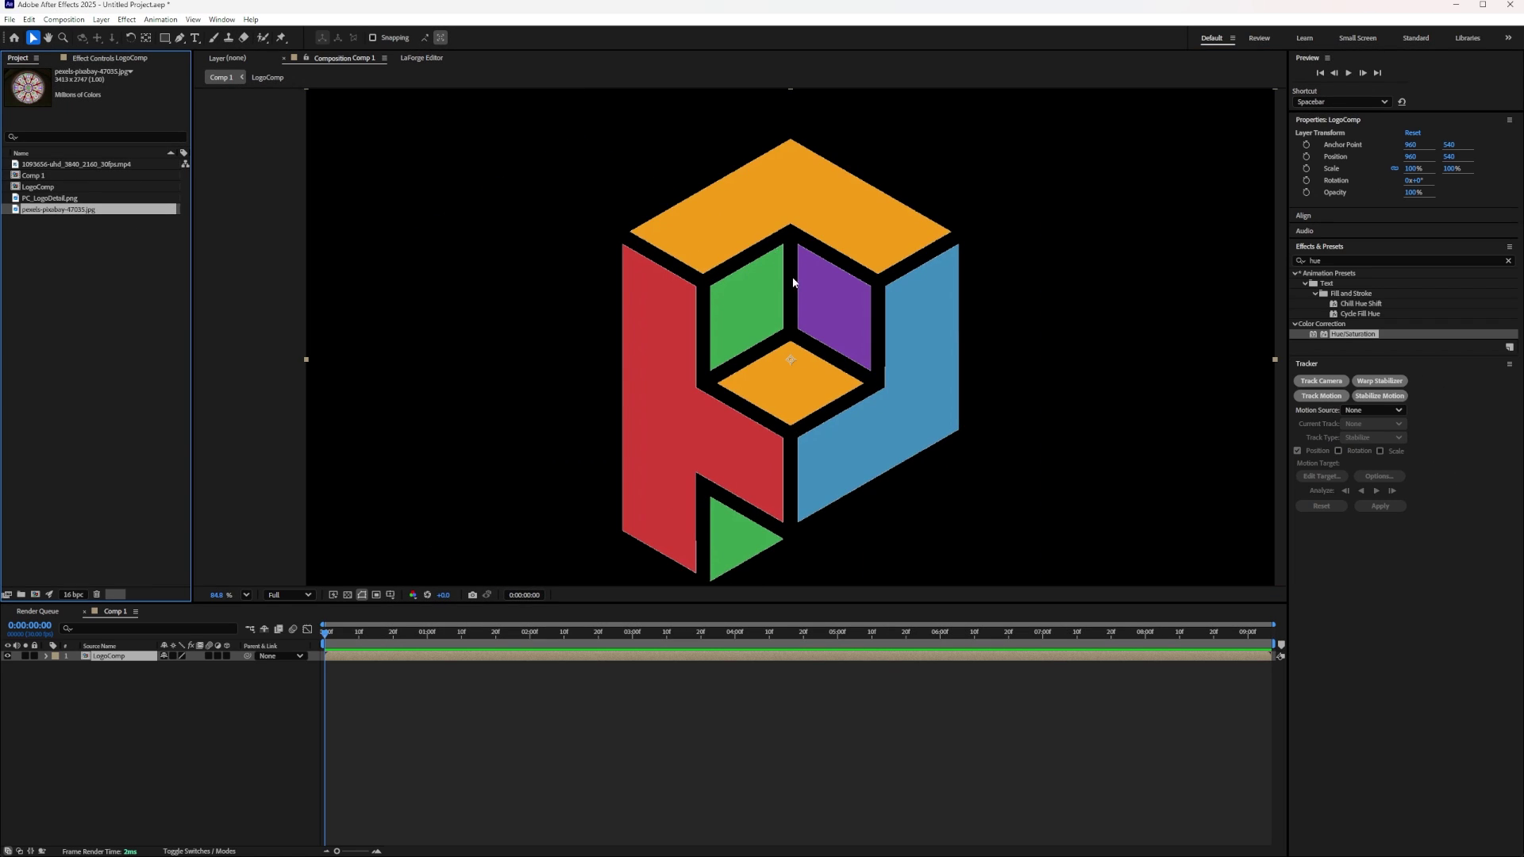
Step: Add an Inner Glow layer style to the LogoComp layer
click(103, 21)
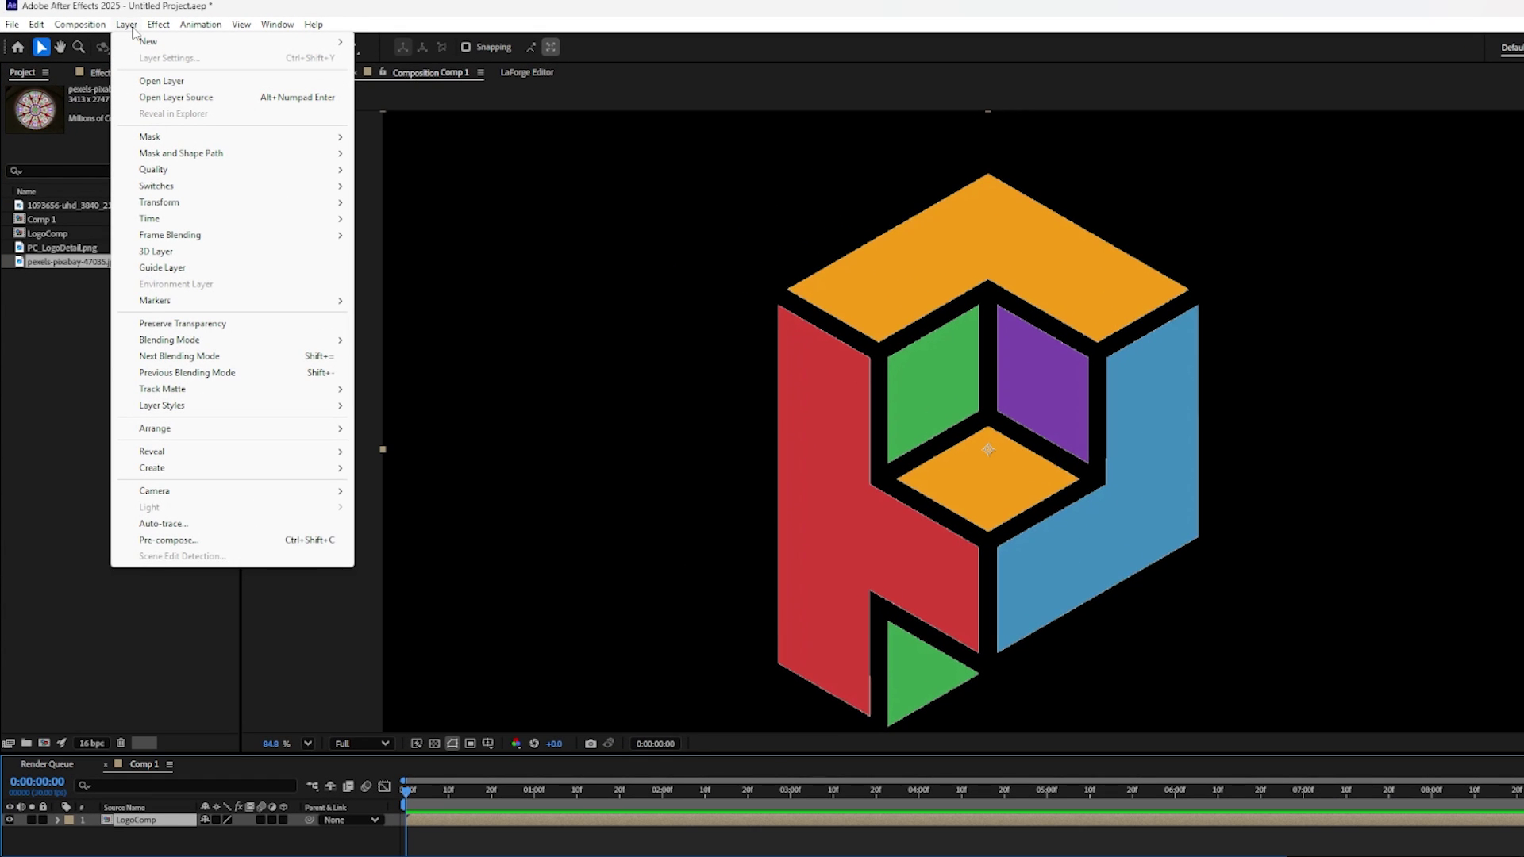
mouse_move(174, 408)
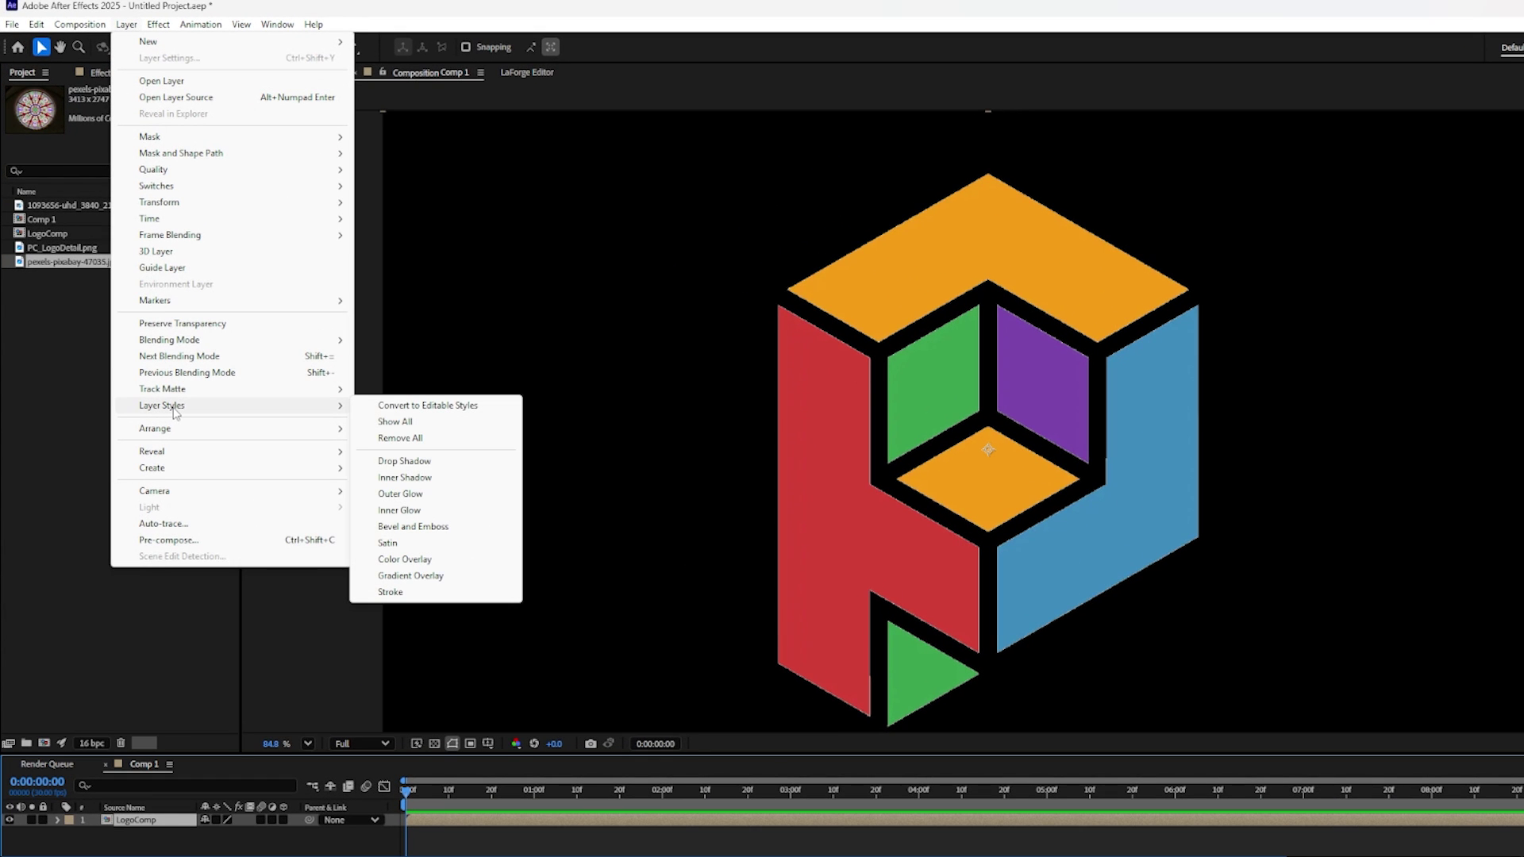
click(399, 510)
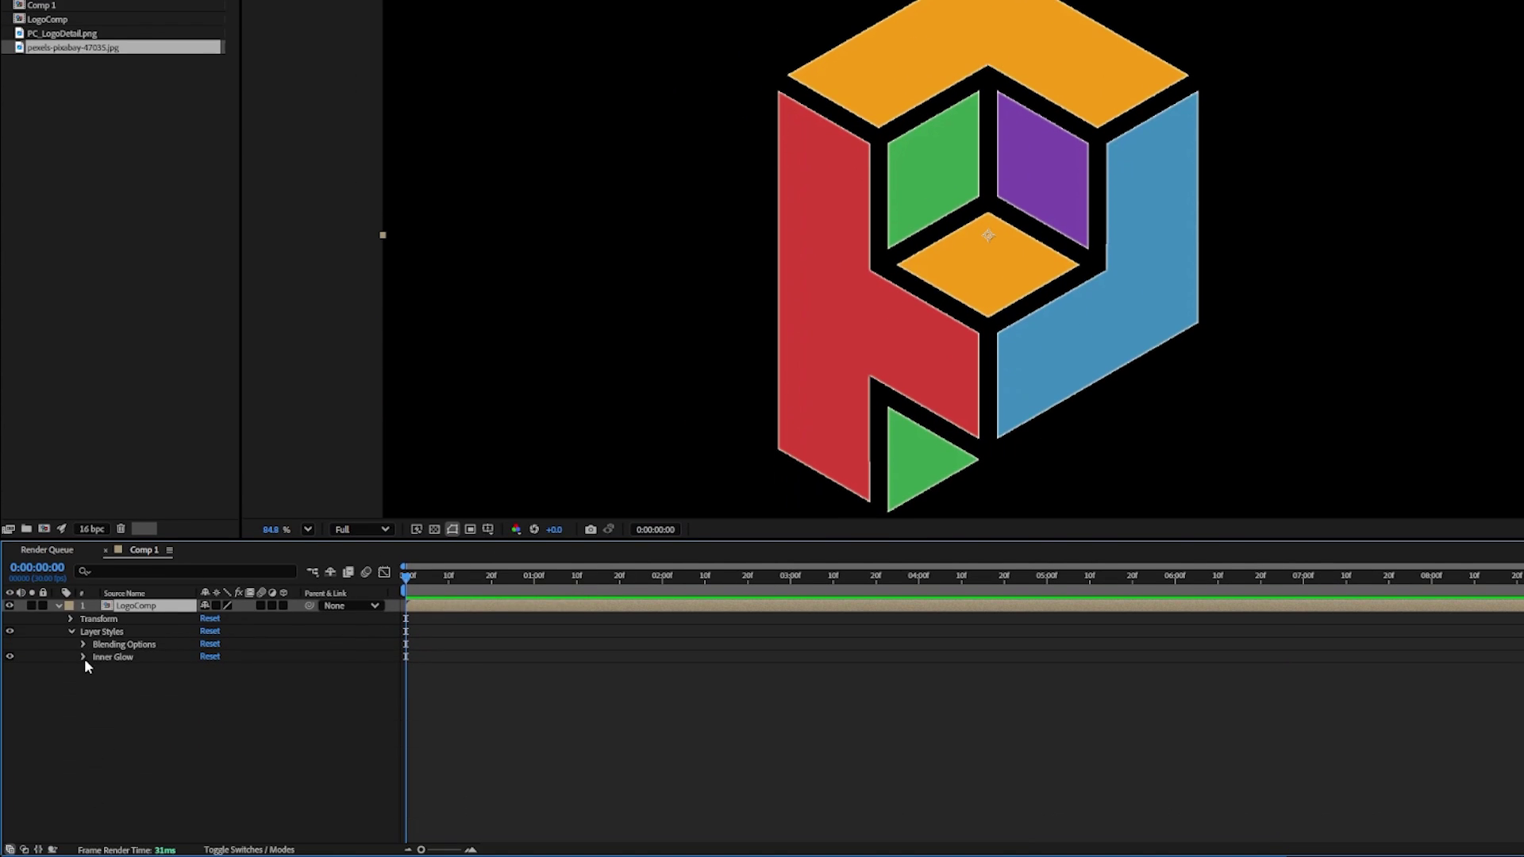
Step: Set the Inner Glow's color to white (FFFFFF) and its blend mode to Overlay
click(82, 657)
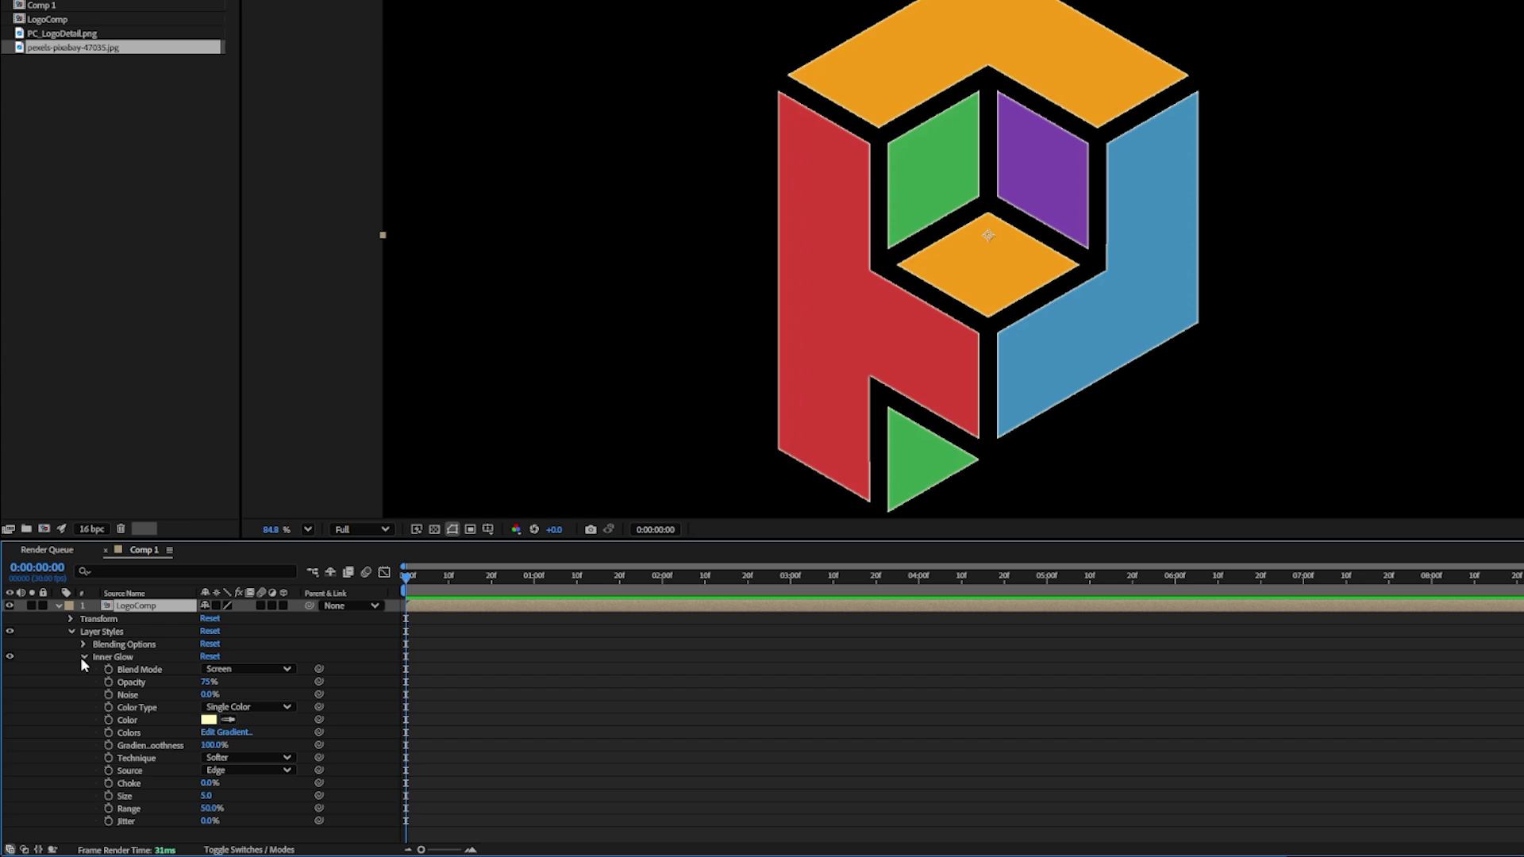
click(209, 719)
text(FFFFFF)
key(Return)
click(228, 671)
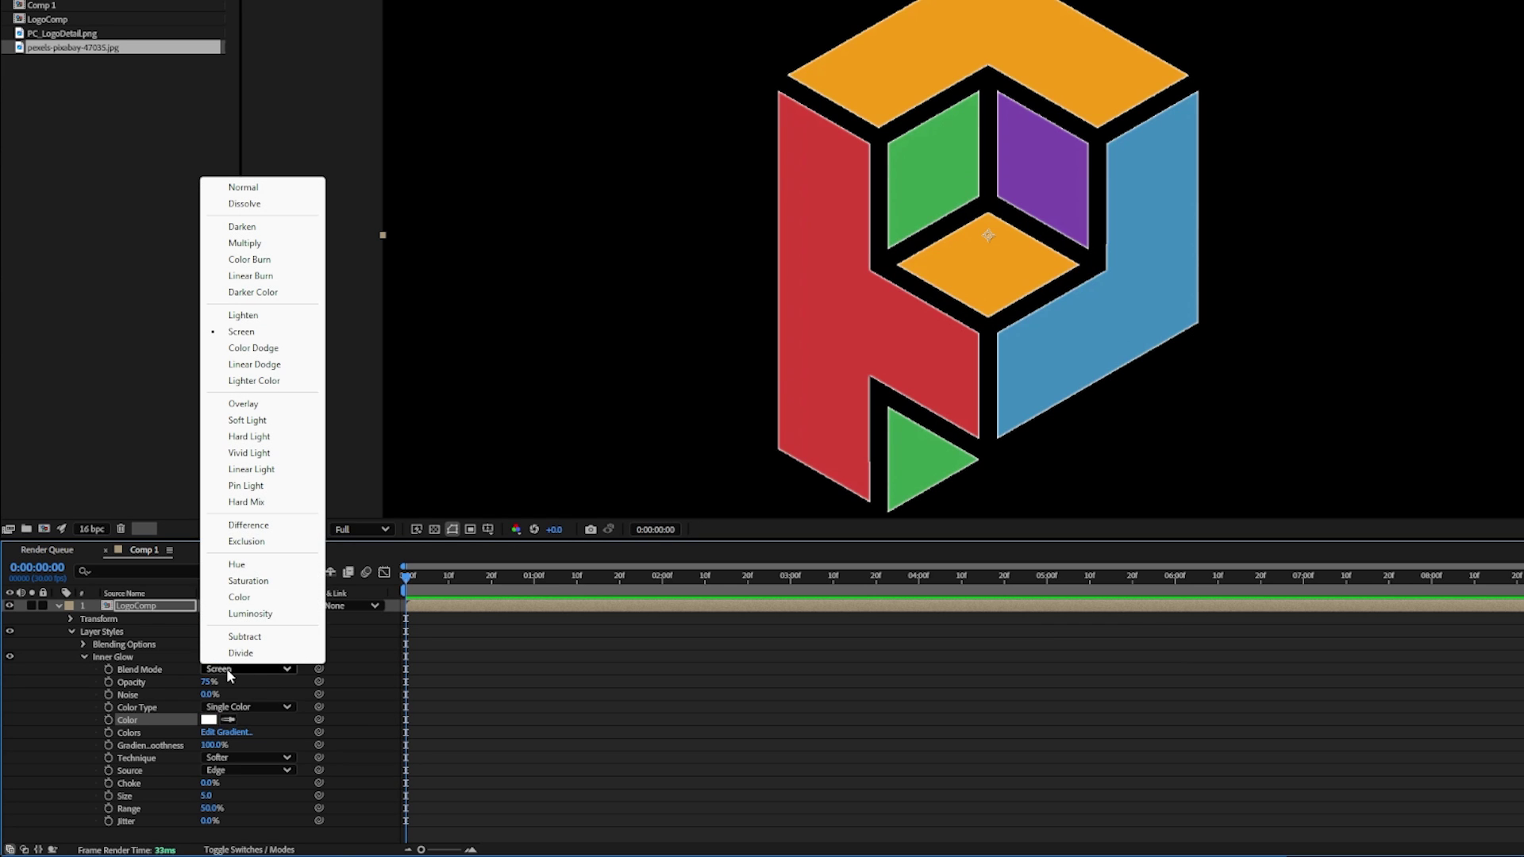
click(242, 404)
Step: Set the Inner Glow's opacity to 99% and its size to 52
mouse_move(206, 796)
mouse_down()
mouse_move(243, 795)
mouse_move(216, 795)
mouse_move(229, 803)
mouse_up()
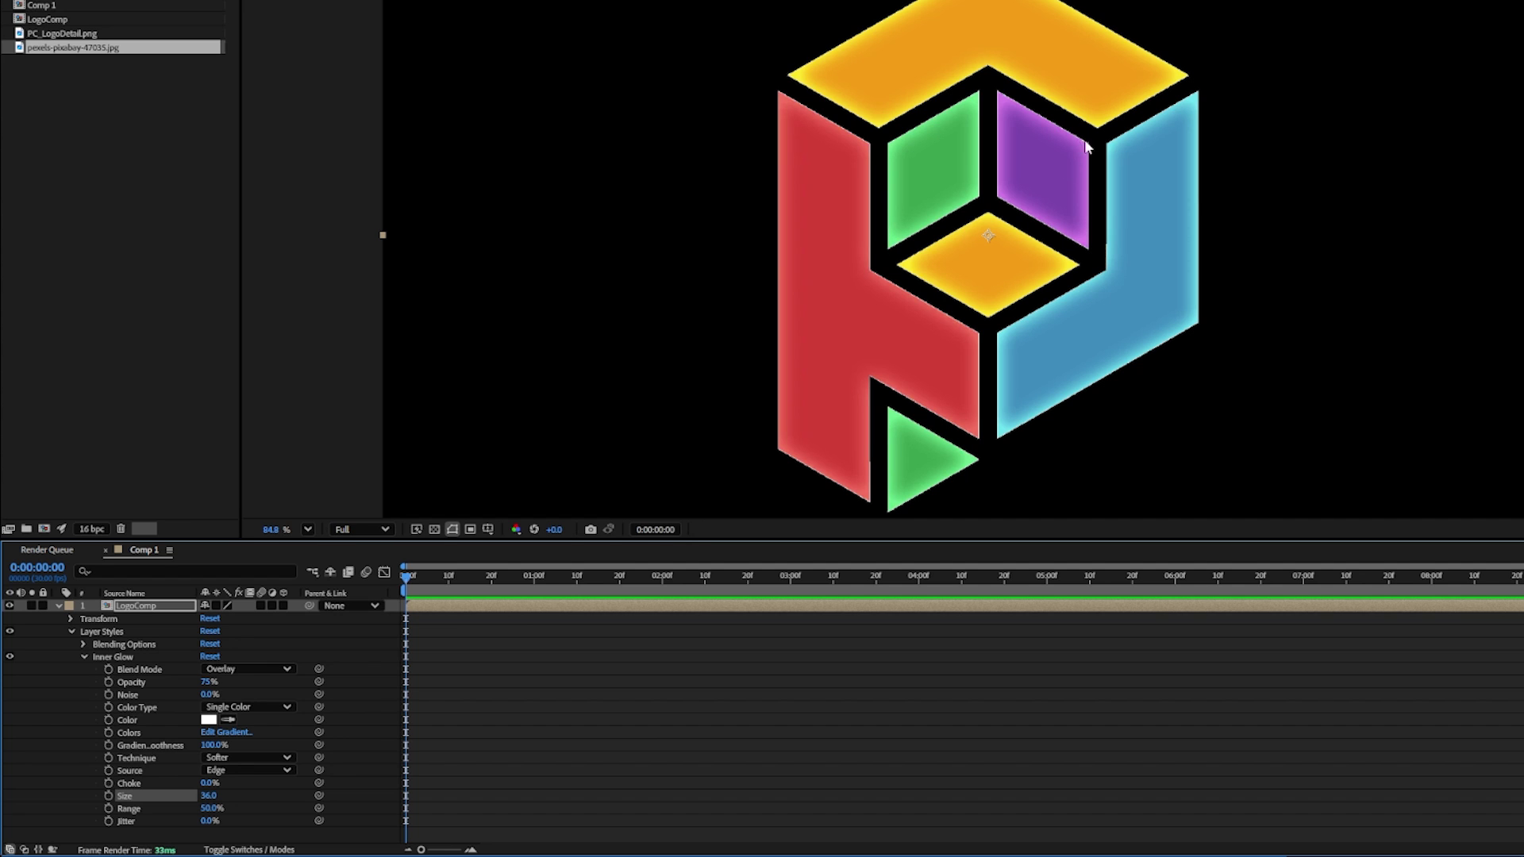
drag(210, 683, 409, 679)
mouse_move(208, 796)
mouse_down()
mouse_move(238, 794)
mouse_move(203, 795)
mouse_move(216, 794)
mouse_up()
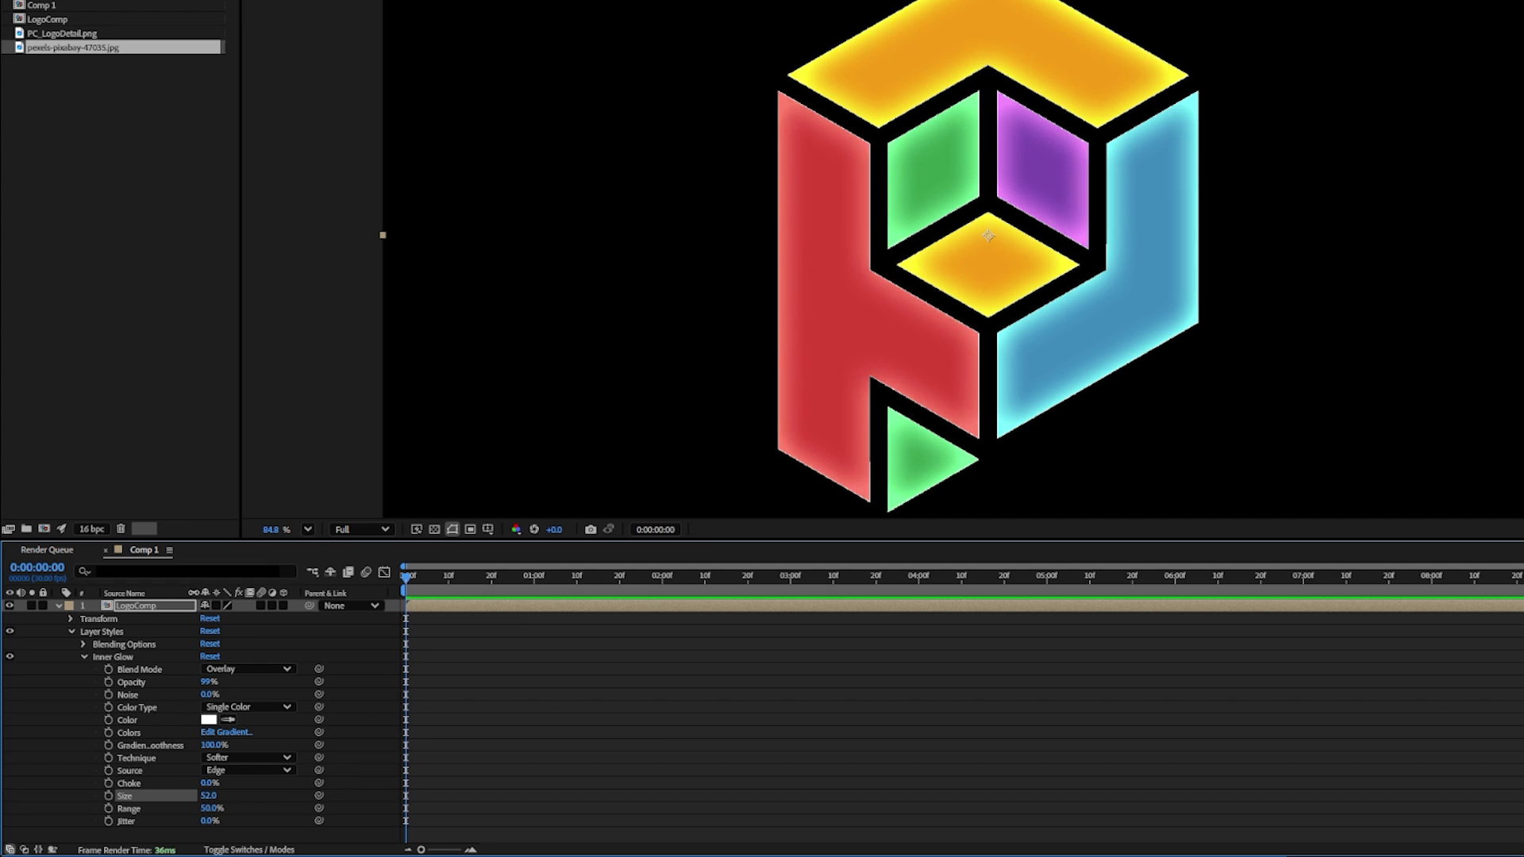
Step: Create a new solid layer named Grid above LogoComp
right_click(156, 636)
mouse_move(224, 653)
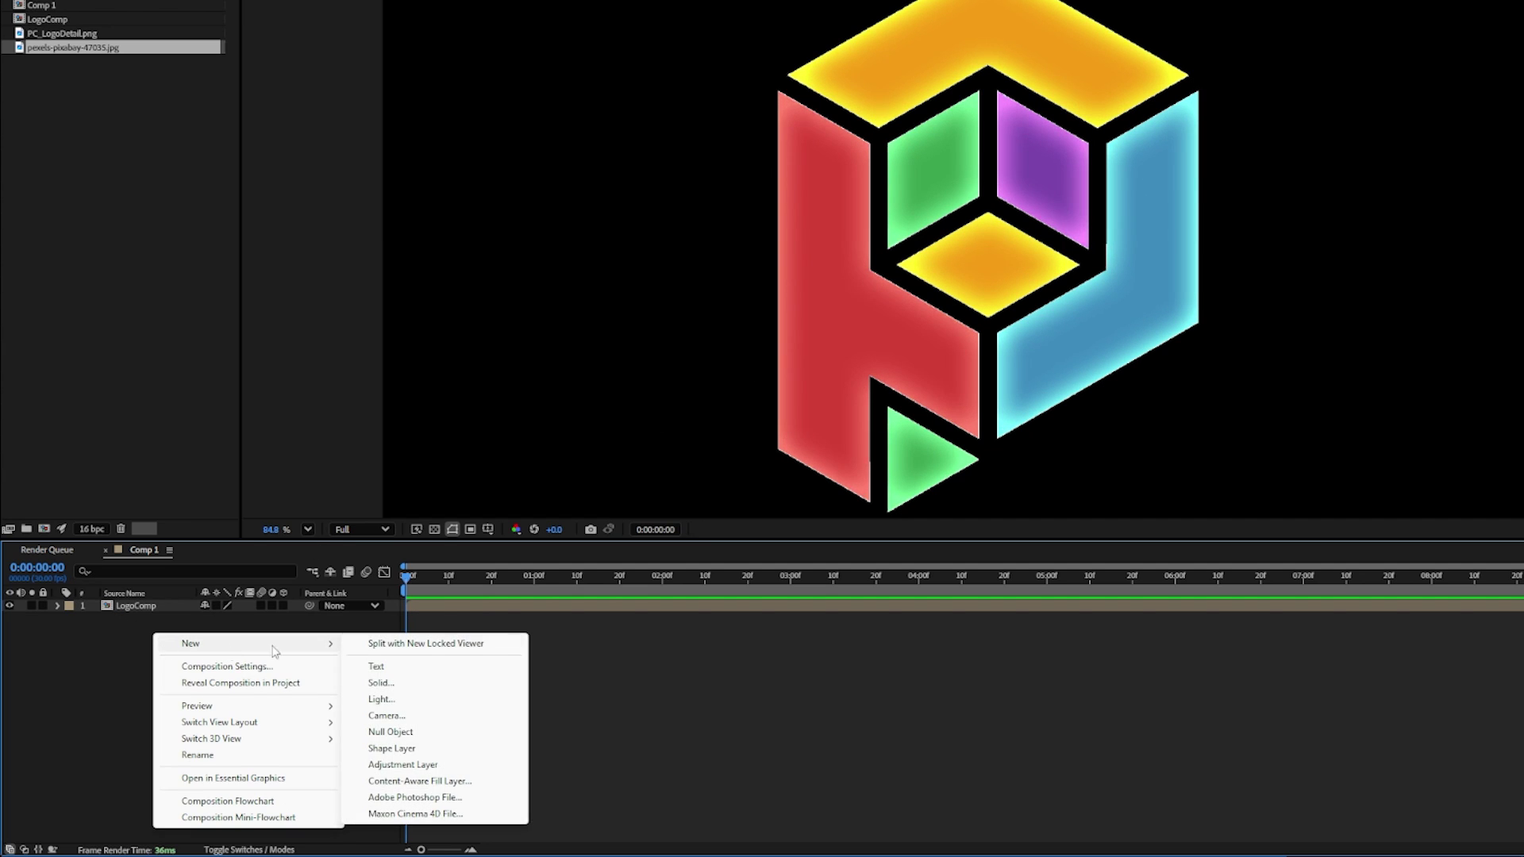
click(381, 683)
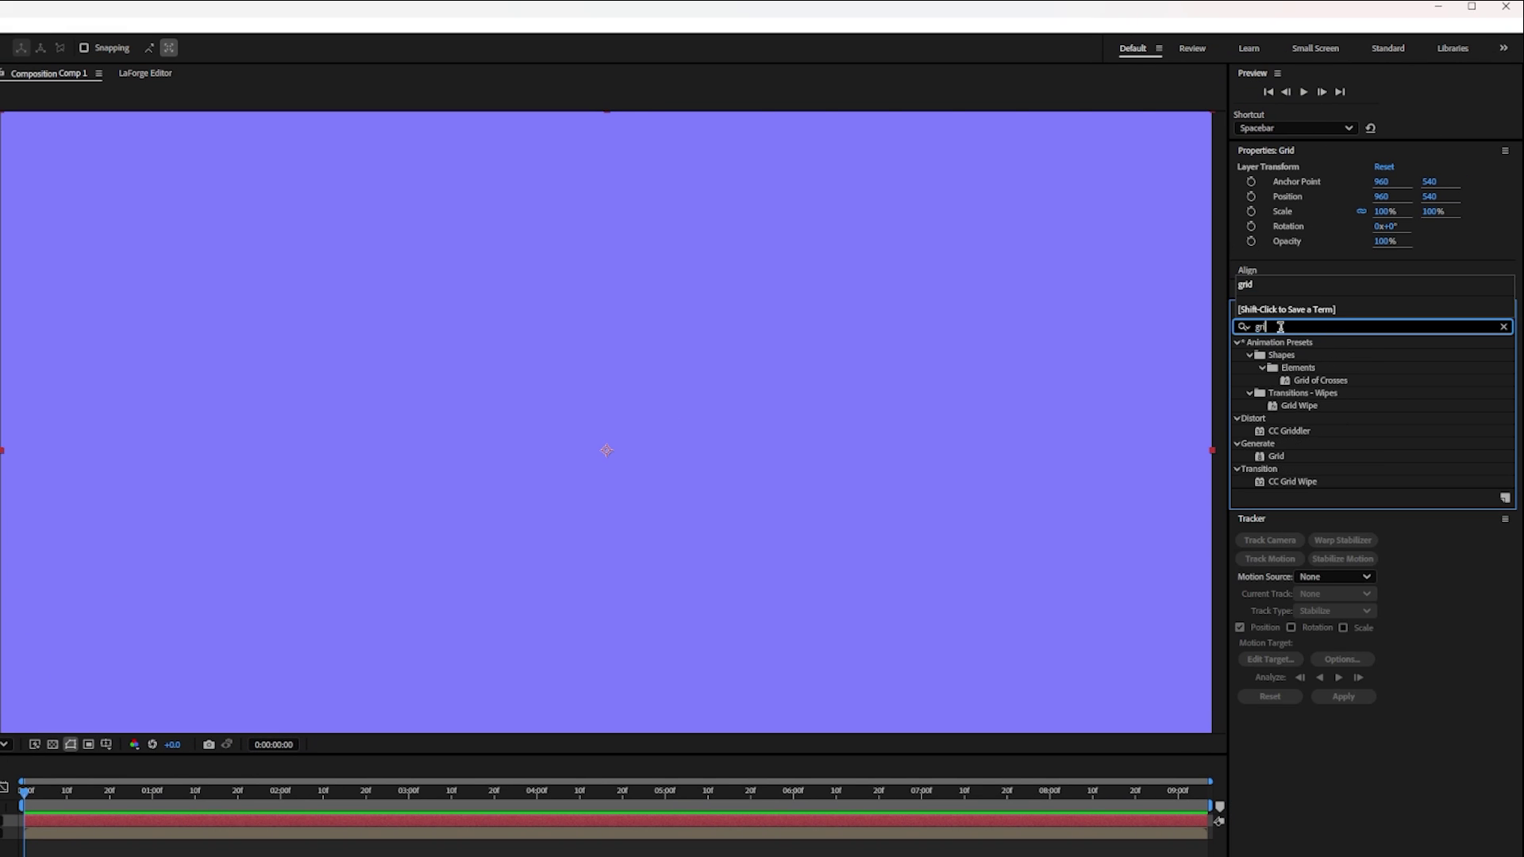
Step: Apply the Grid effect to the Grid solid and set Size From to Width Slider
double_click(1274, 459)
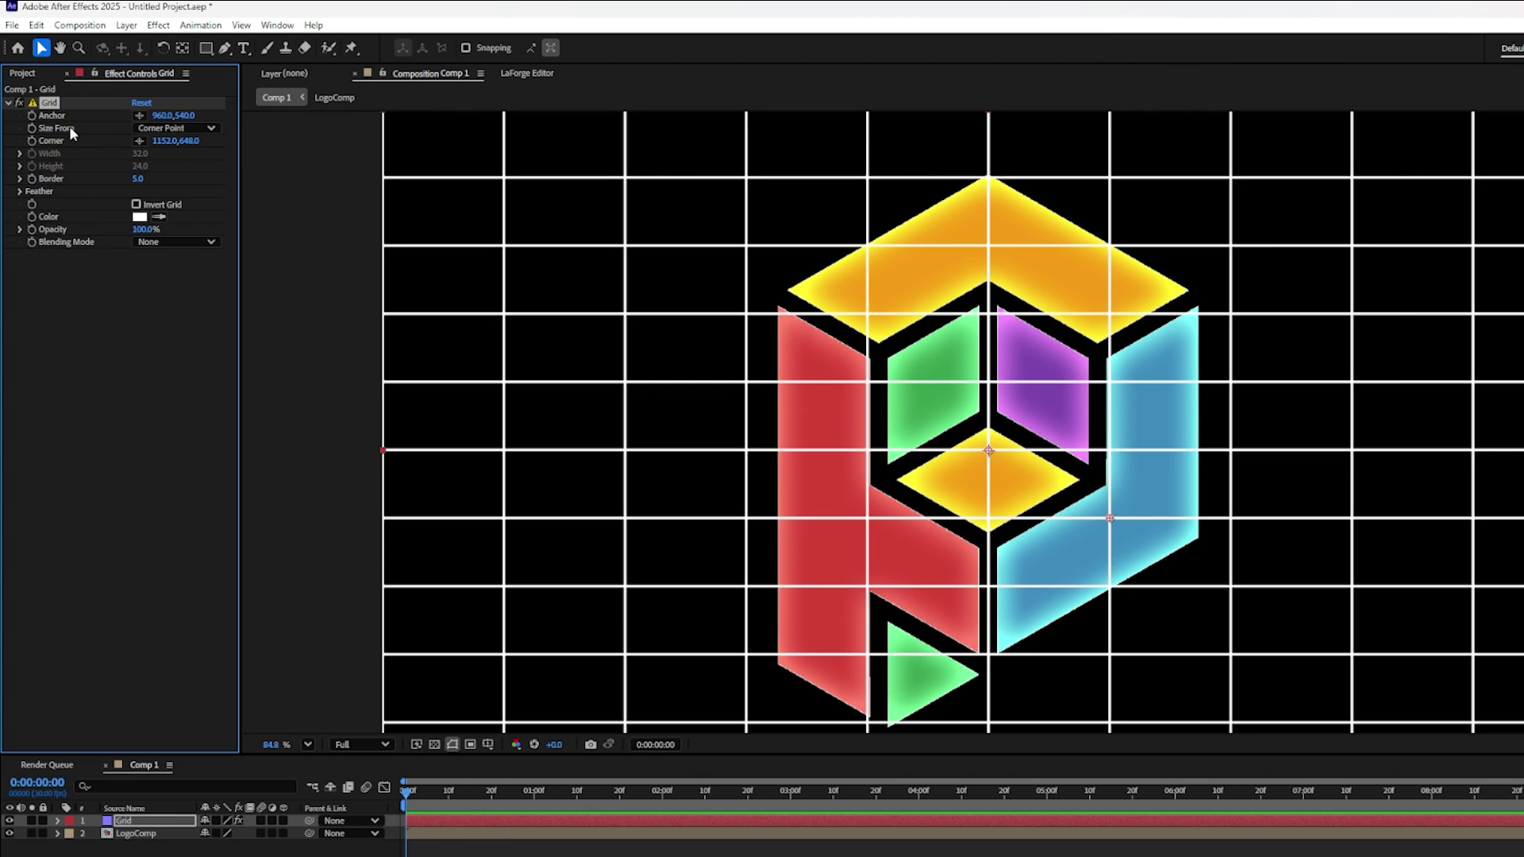
click(146, 131)
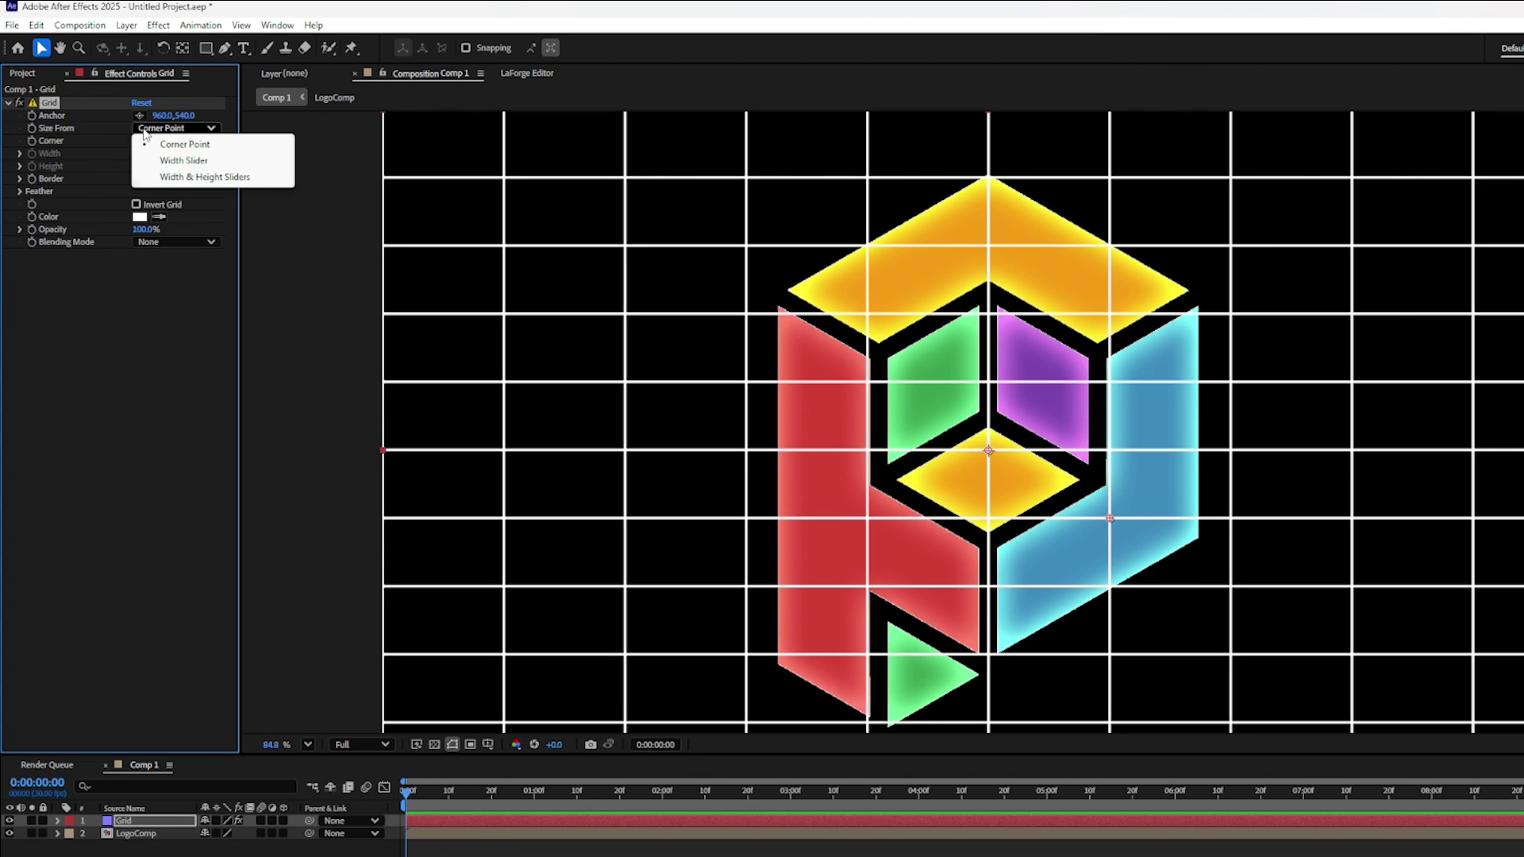
click(174, 162)
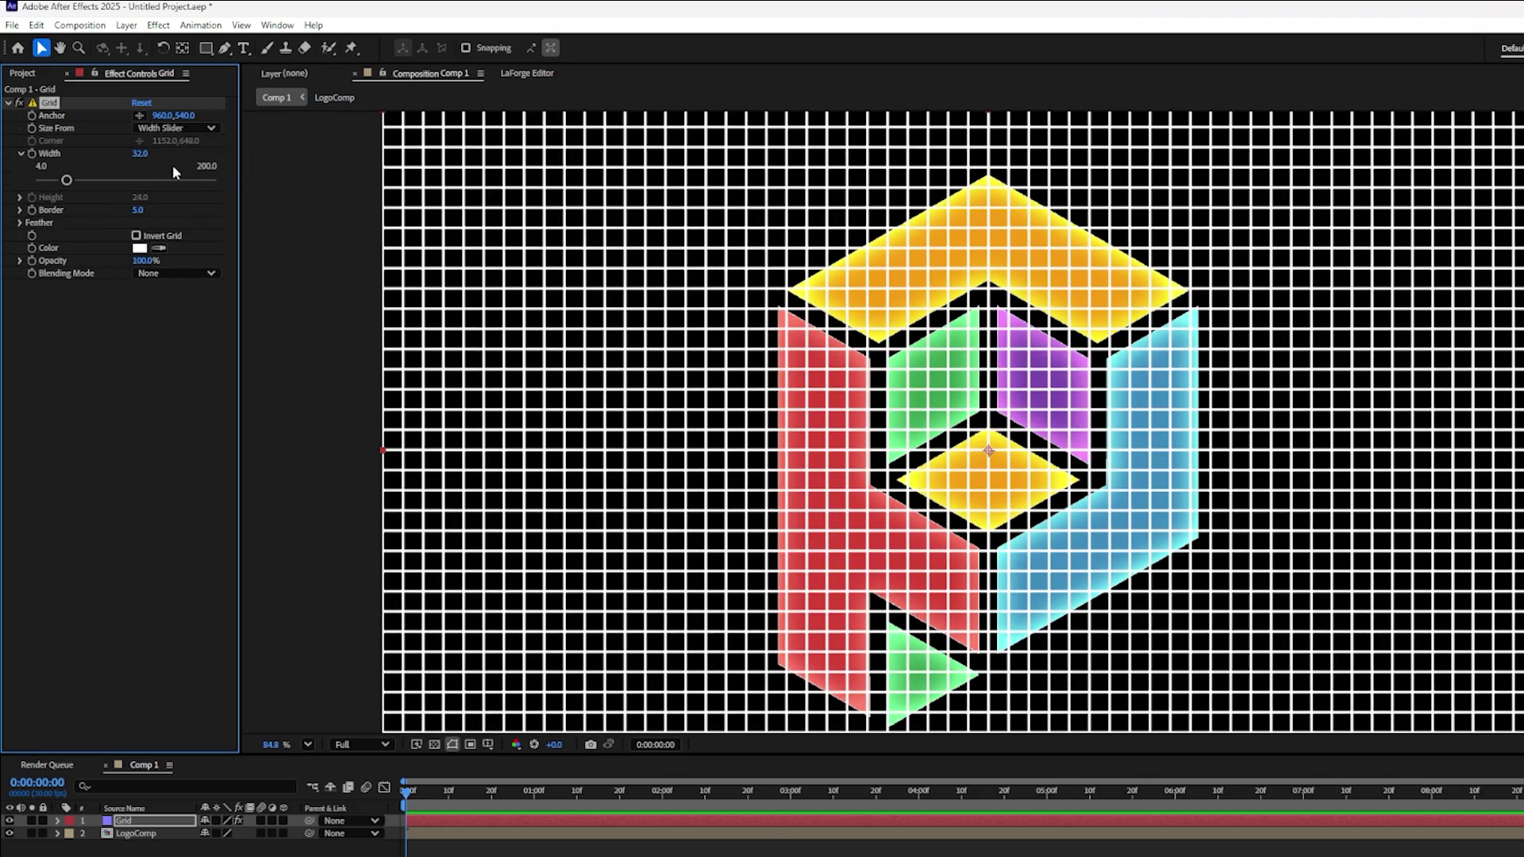
Step: Reduce the Grid effect's width to 9.6 and set its border to 3
drag(68, 181, 46, 183)
scroll(893, 448, up, 3)
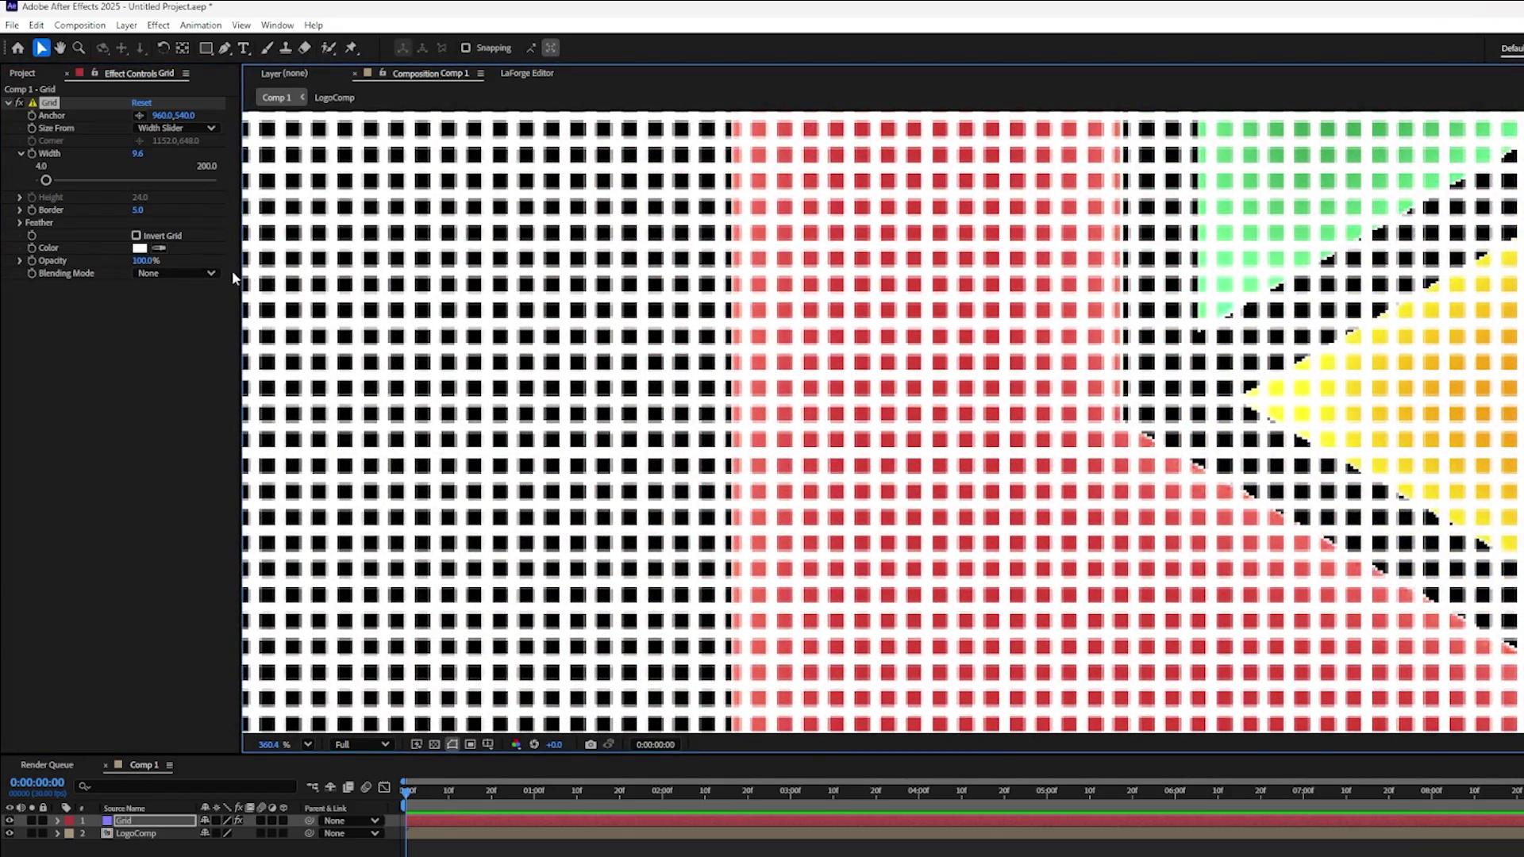
click(142, 212)
click(140, 211)
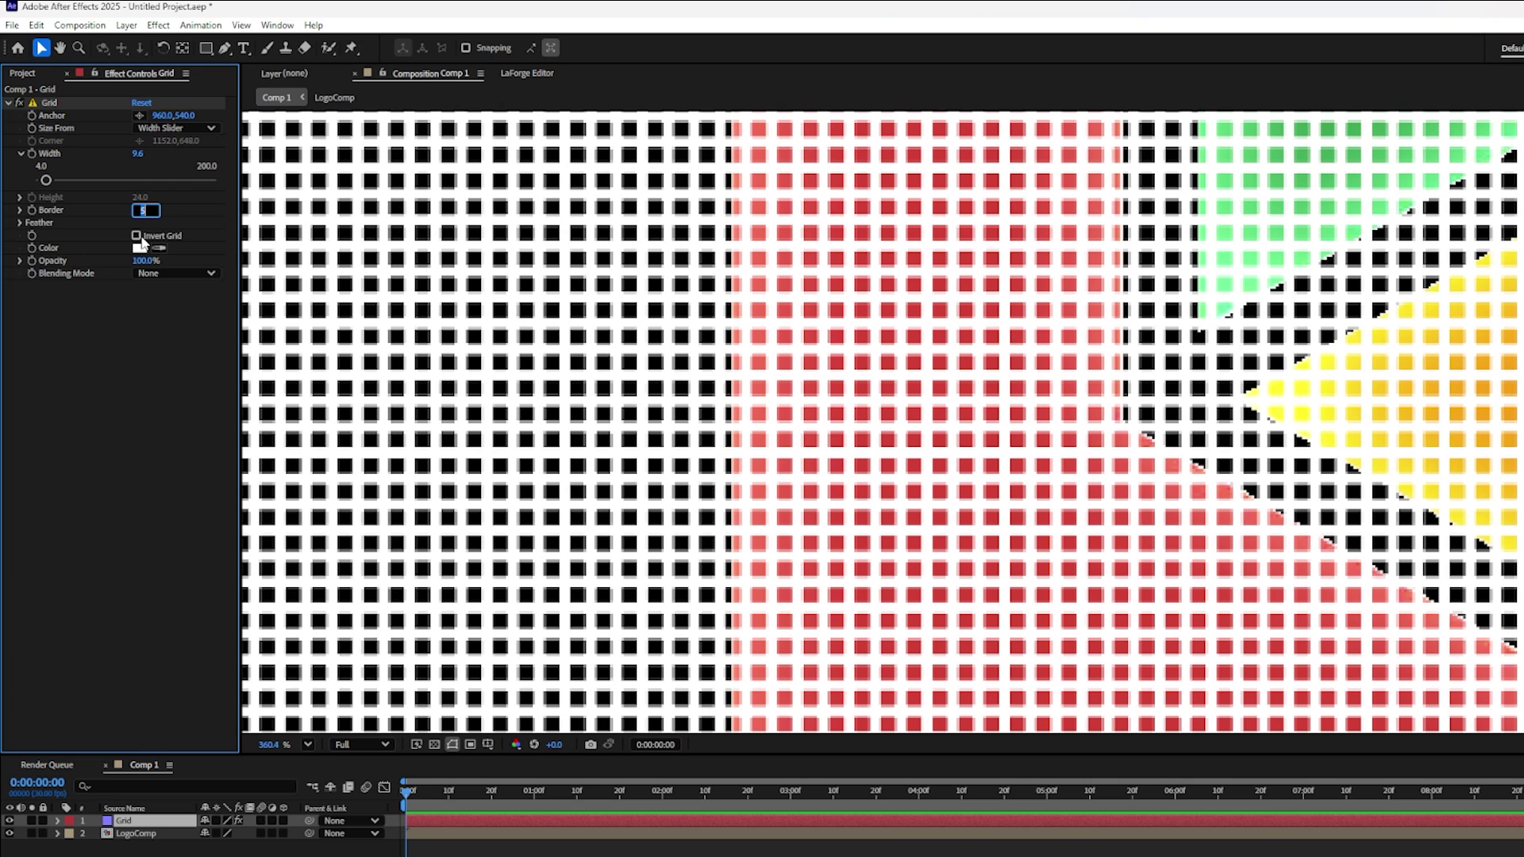
key(Down)
key(Down)
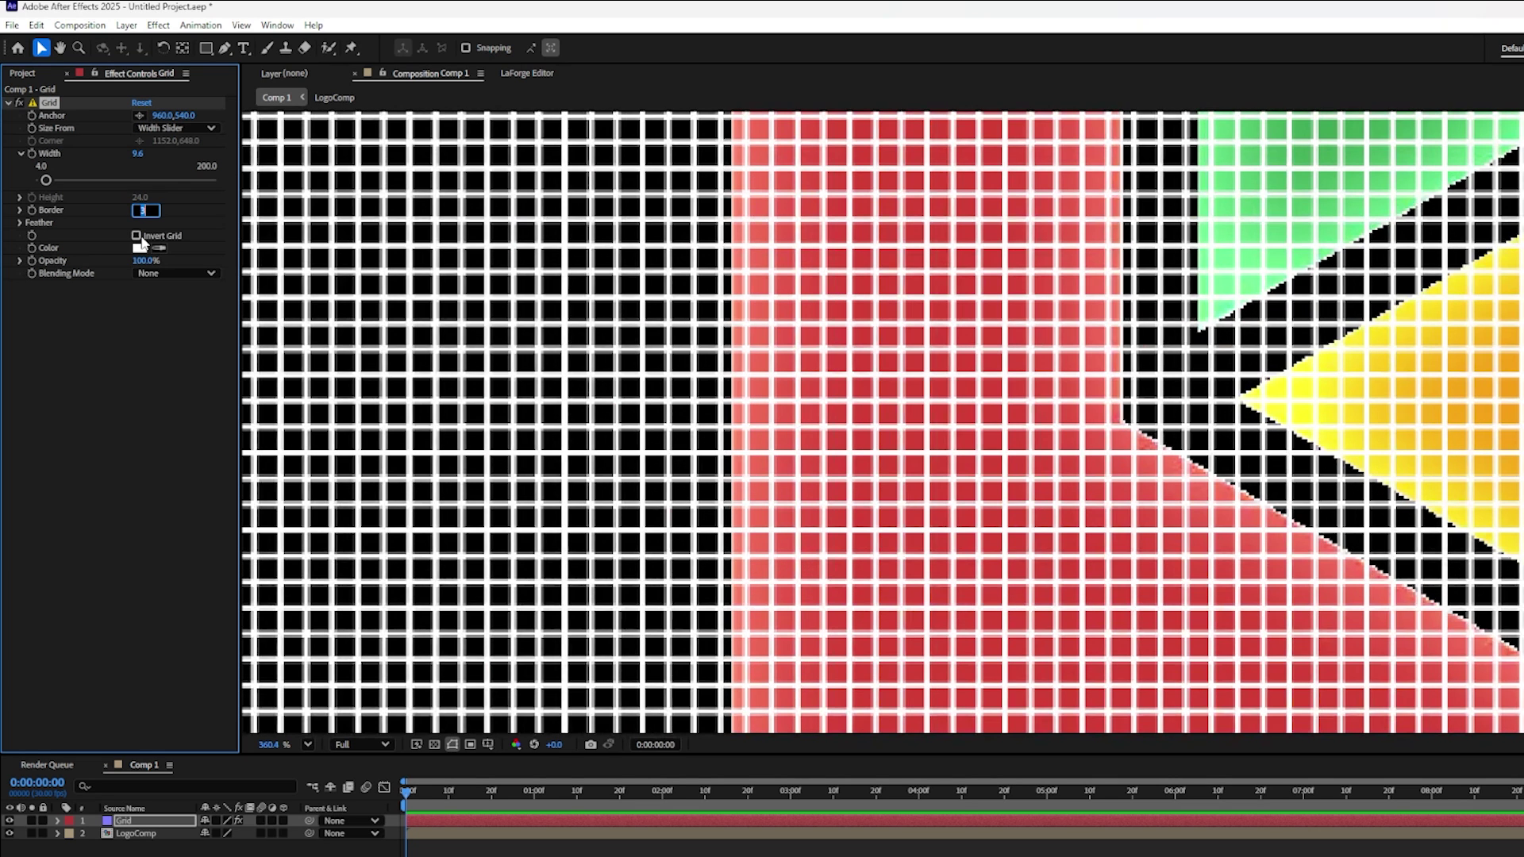
key(Return)
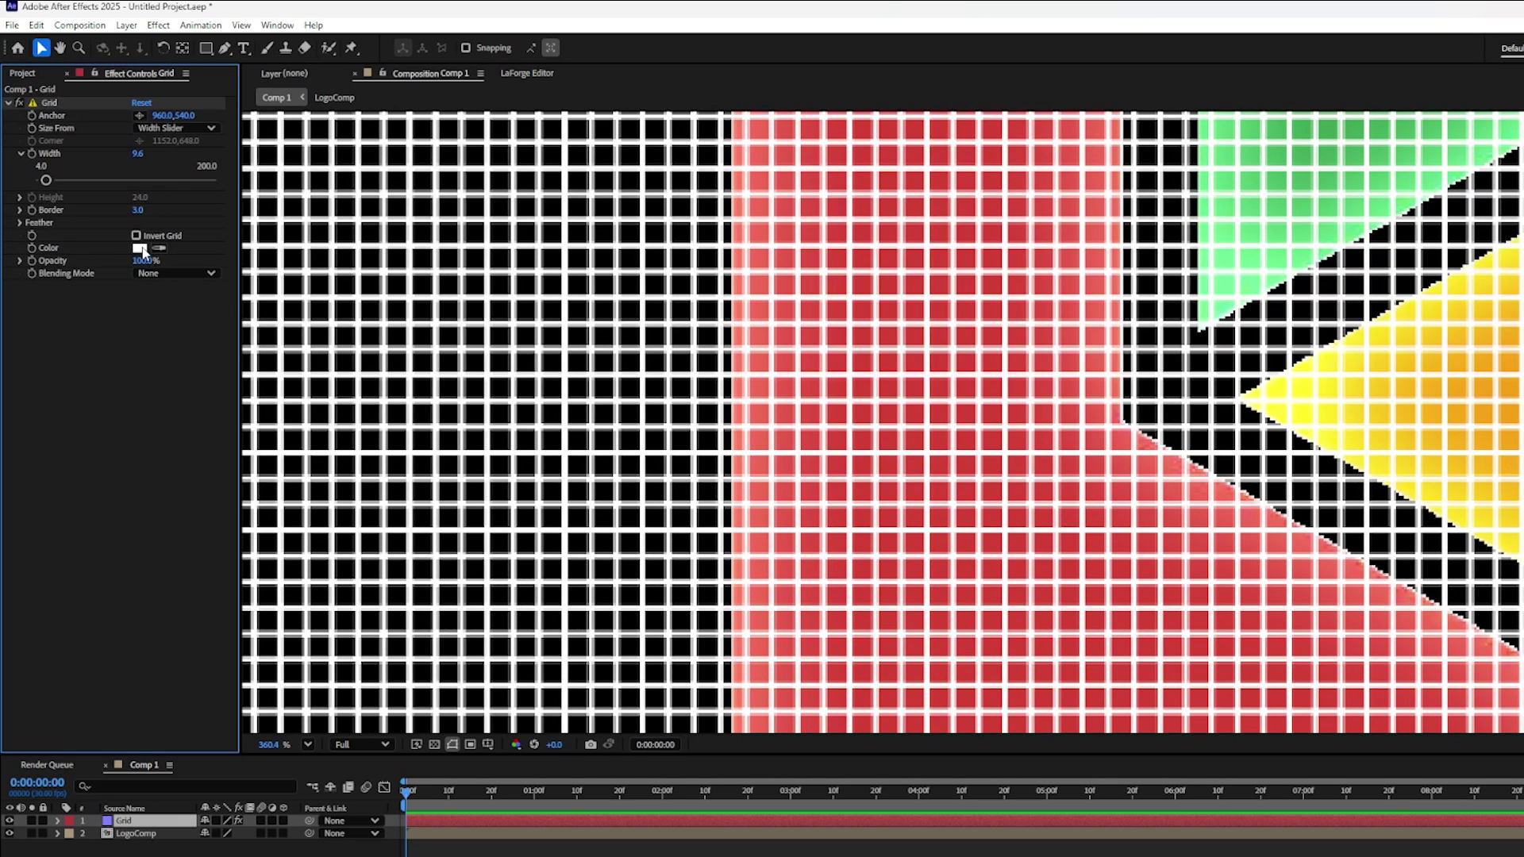
Step: Change the Grid effect's color to black and show the composition's transparency grid
click(141, 247)
drag(815, 526, 783, 641)
key(Return)
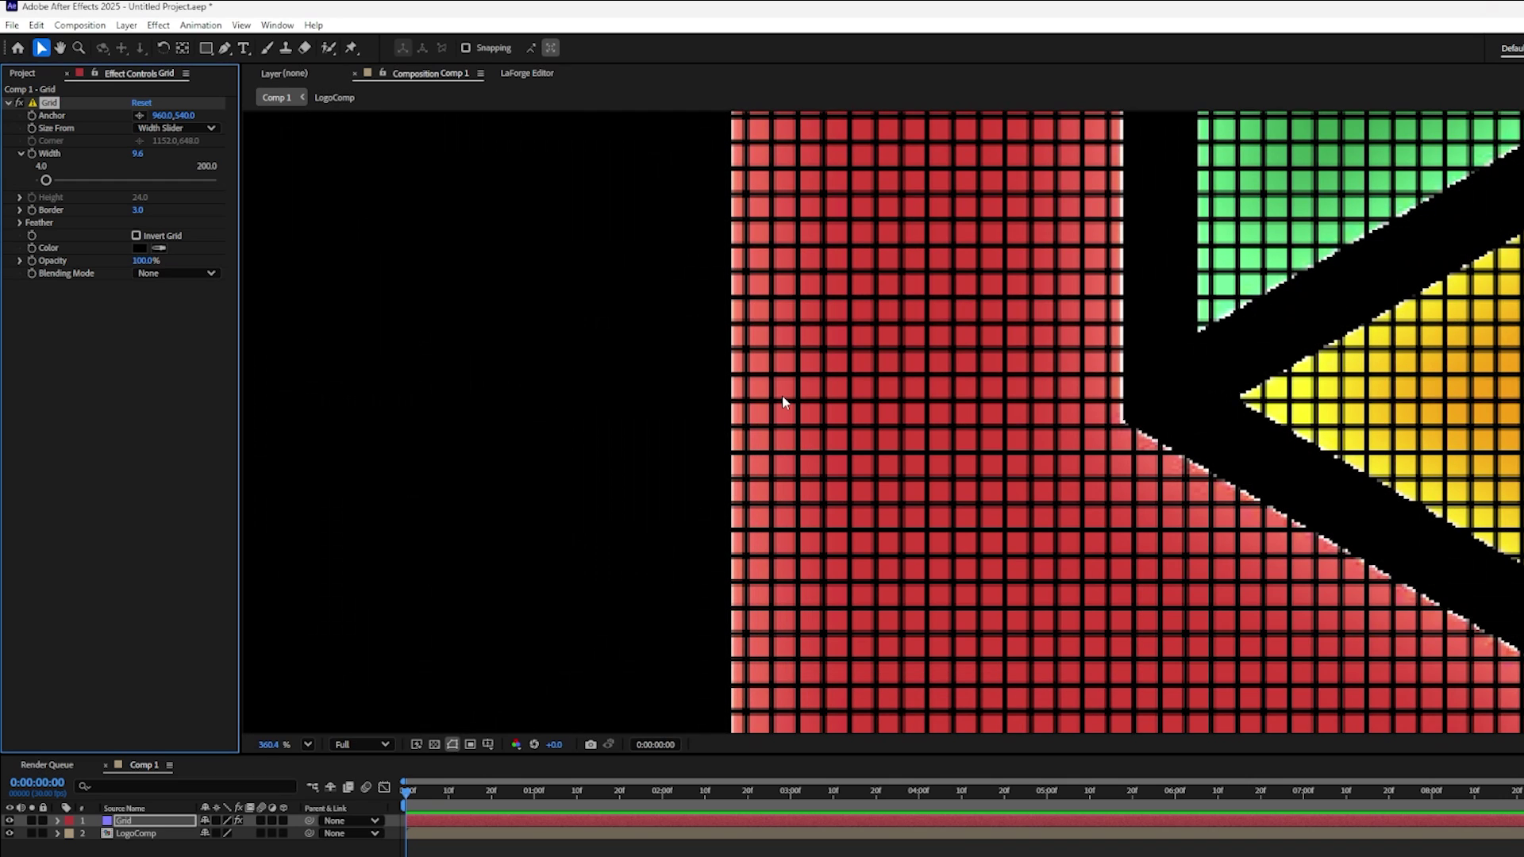
click(435, 745)
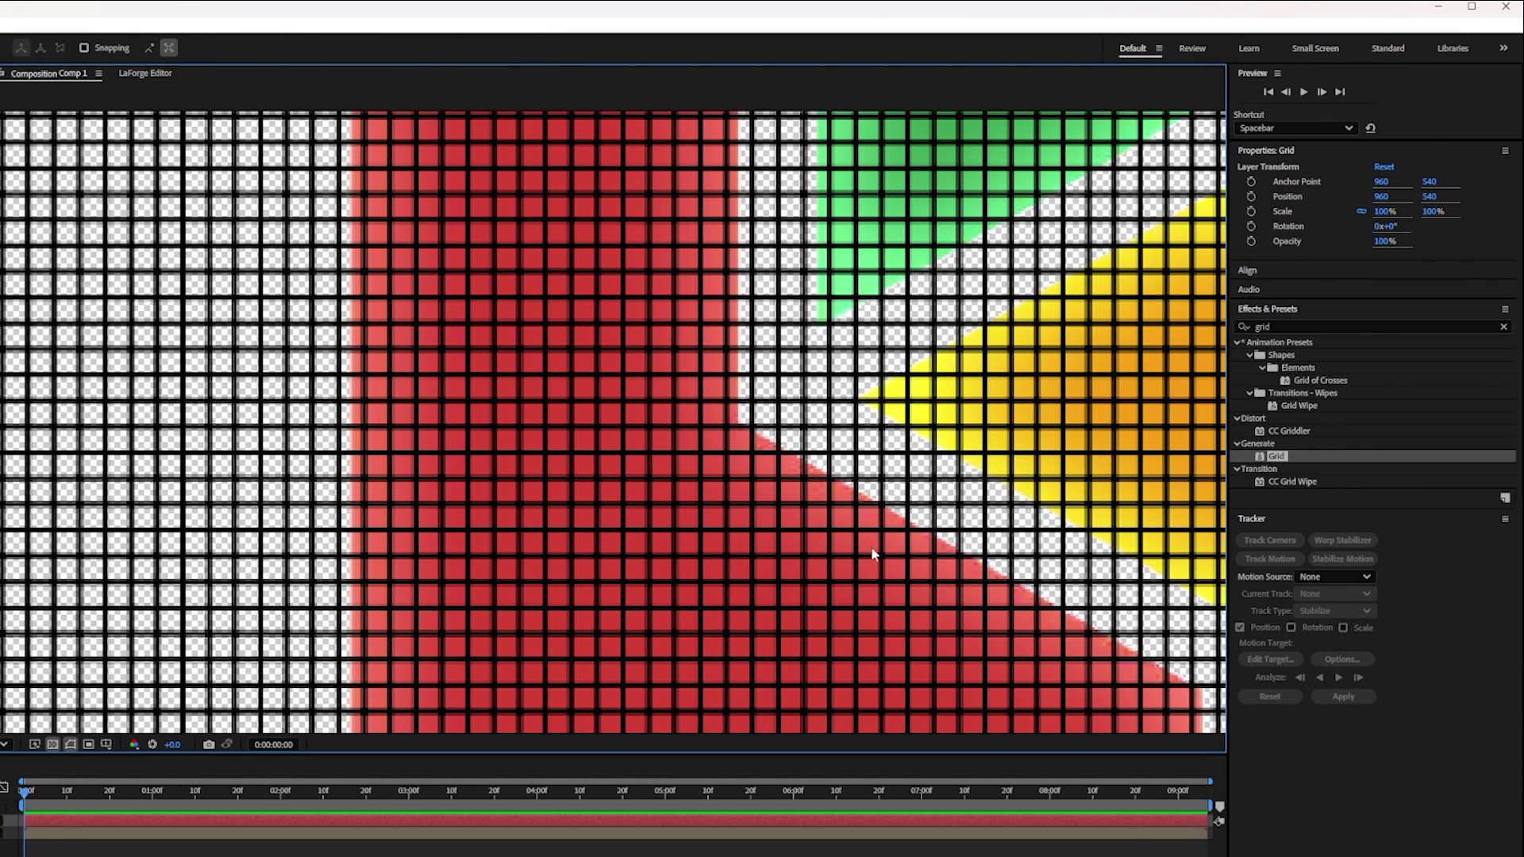
Step: Apply Set Matte to the Grid layer with LogoComp as the matte layer, and lower the Grid effect's opacity to 9%
click(1294, 325)
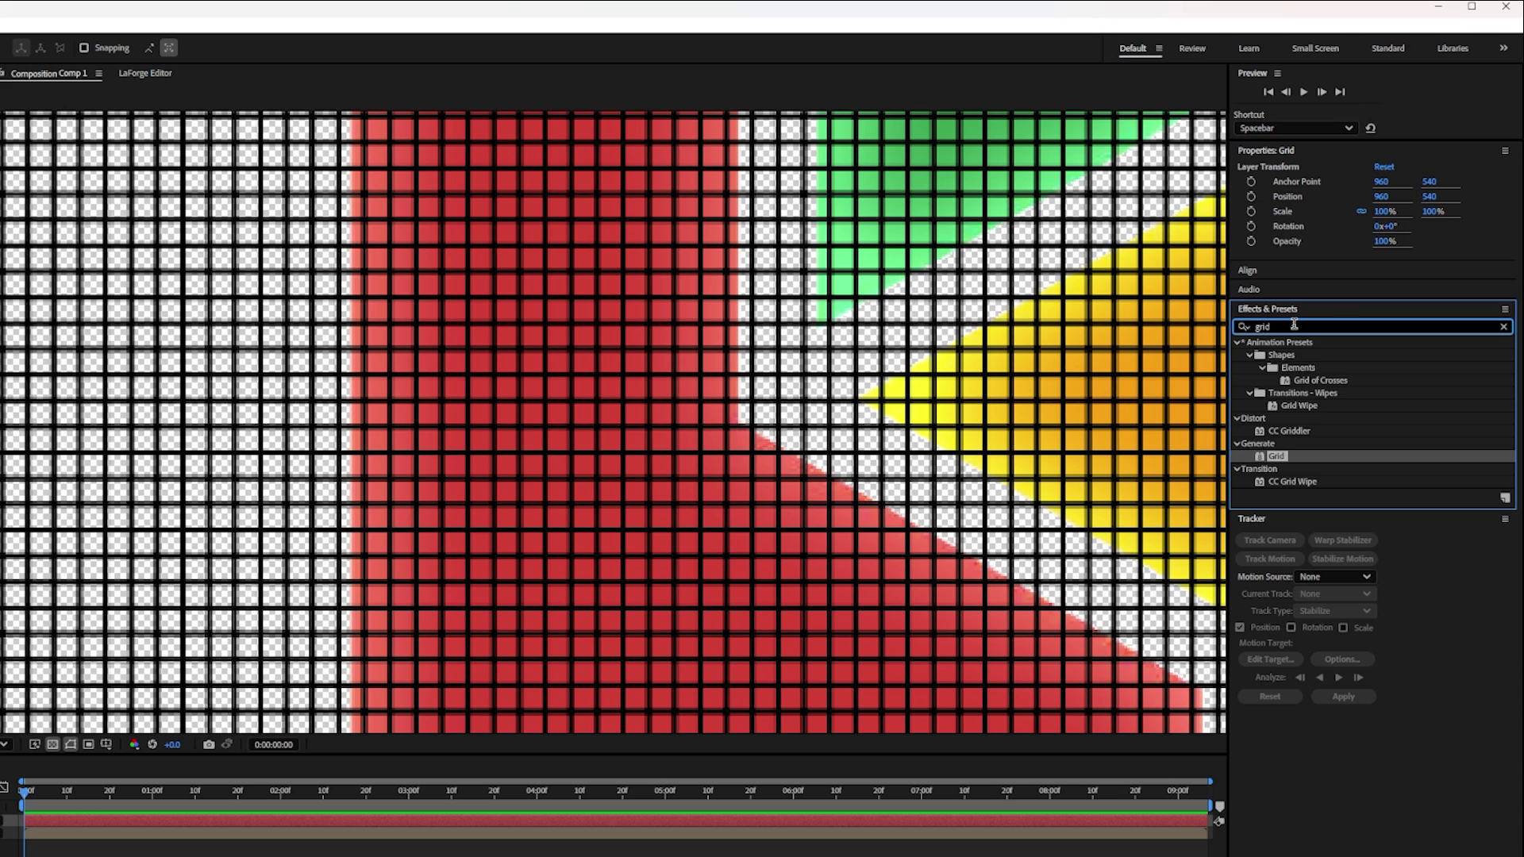
key(ctrl+a)
text(set)
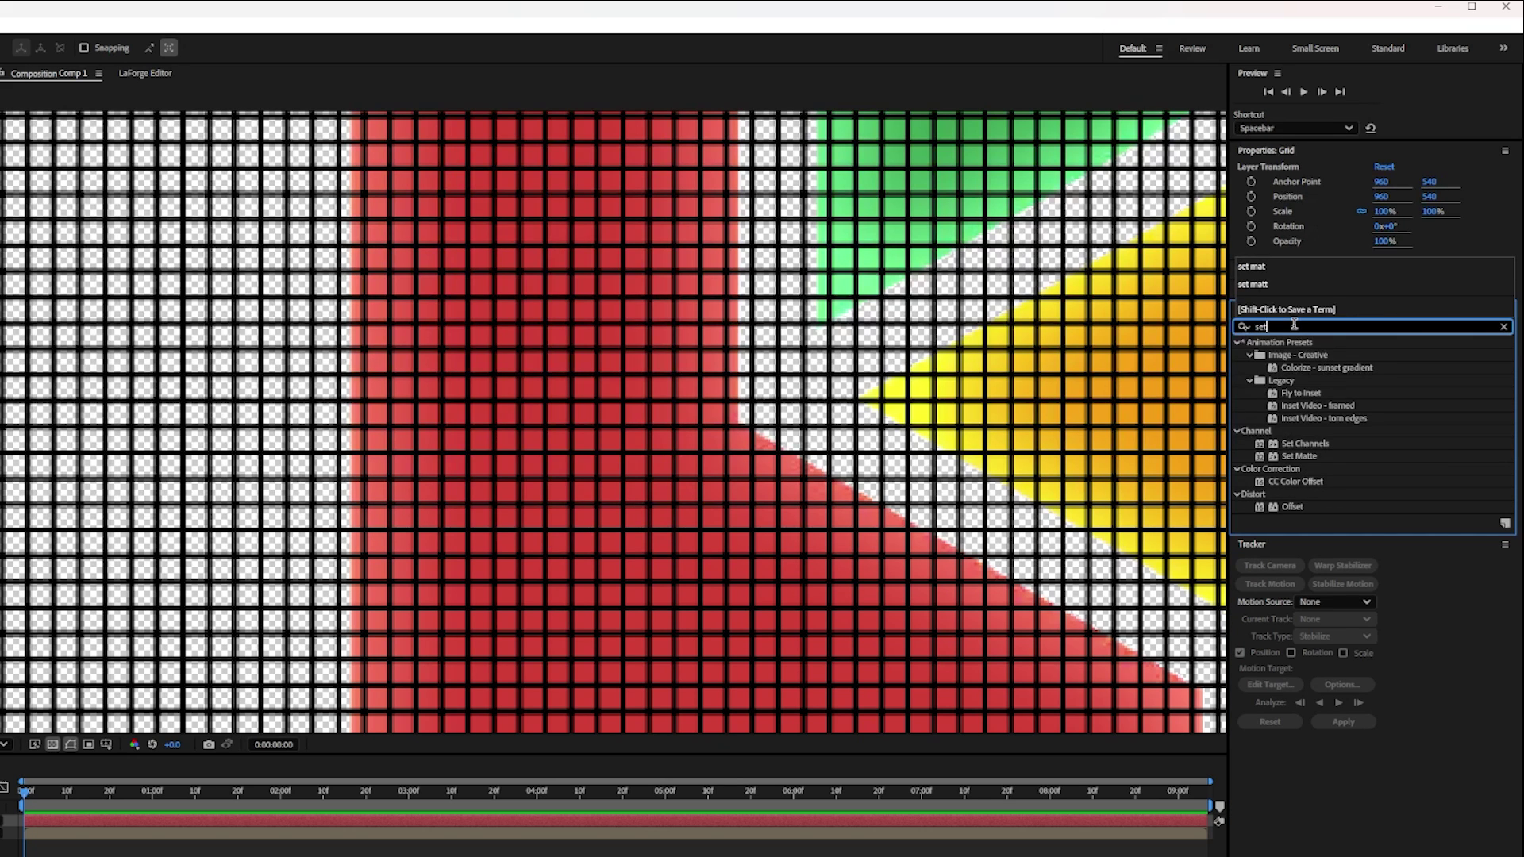
drag(1299, 456, 116, 356)
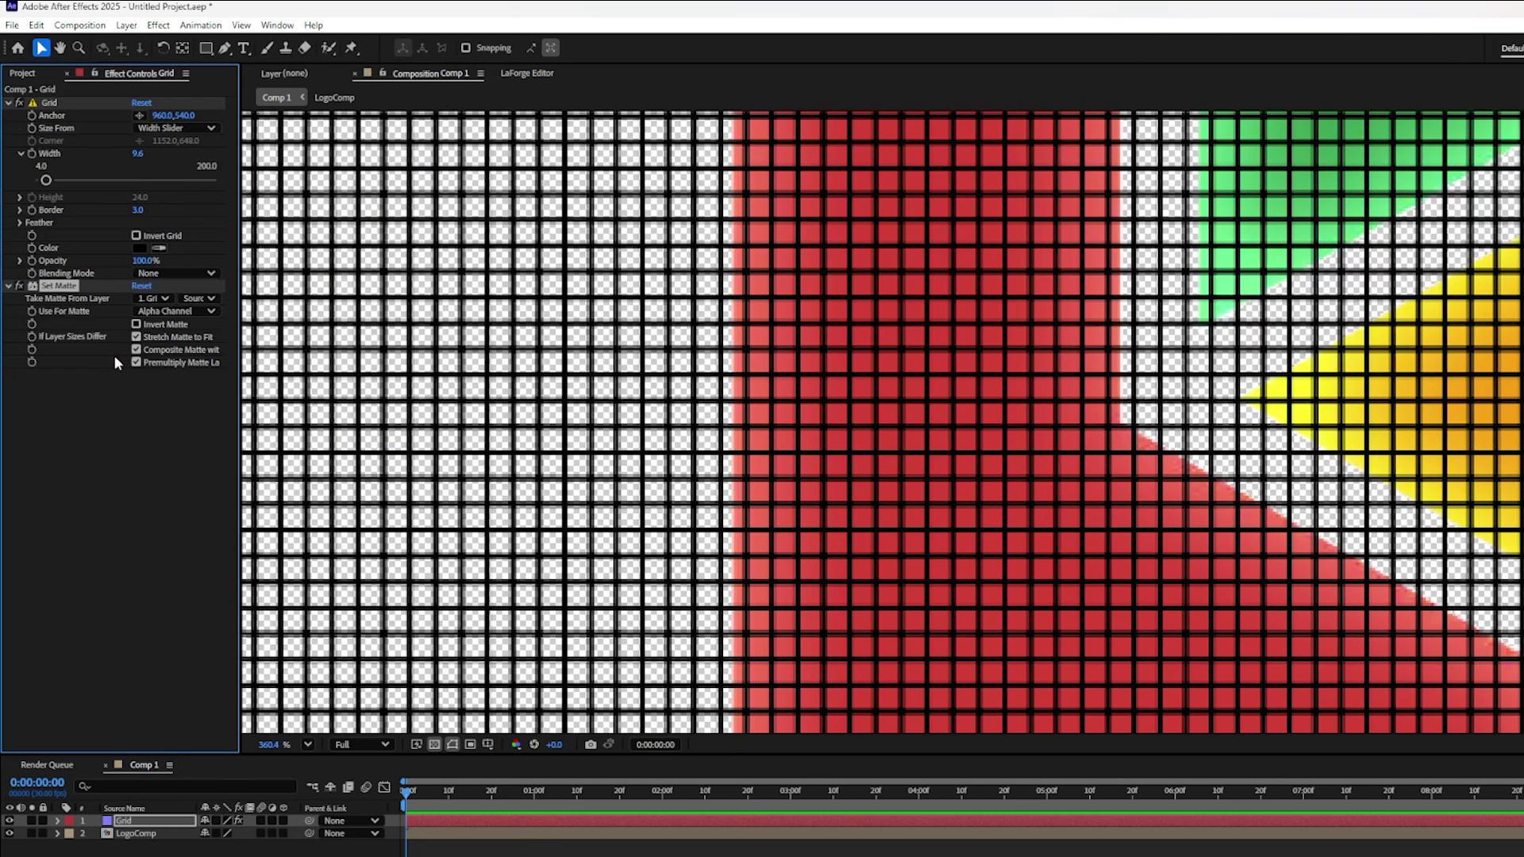
click(145, 299)
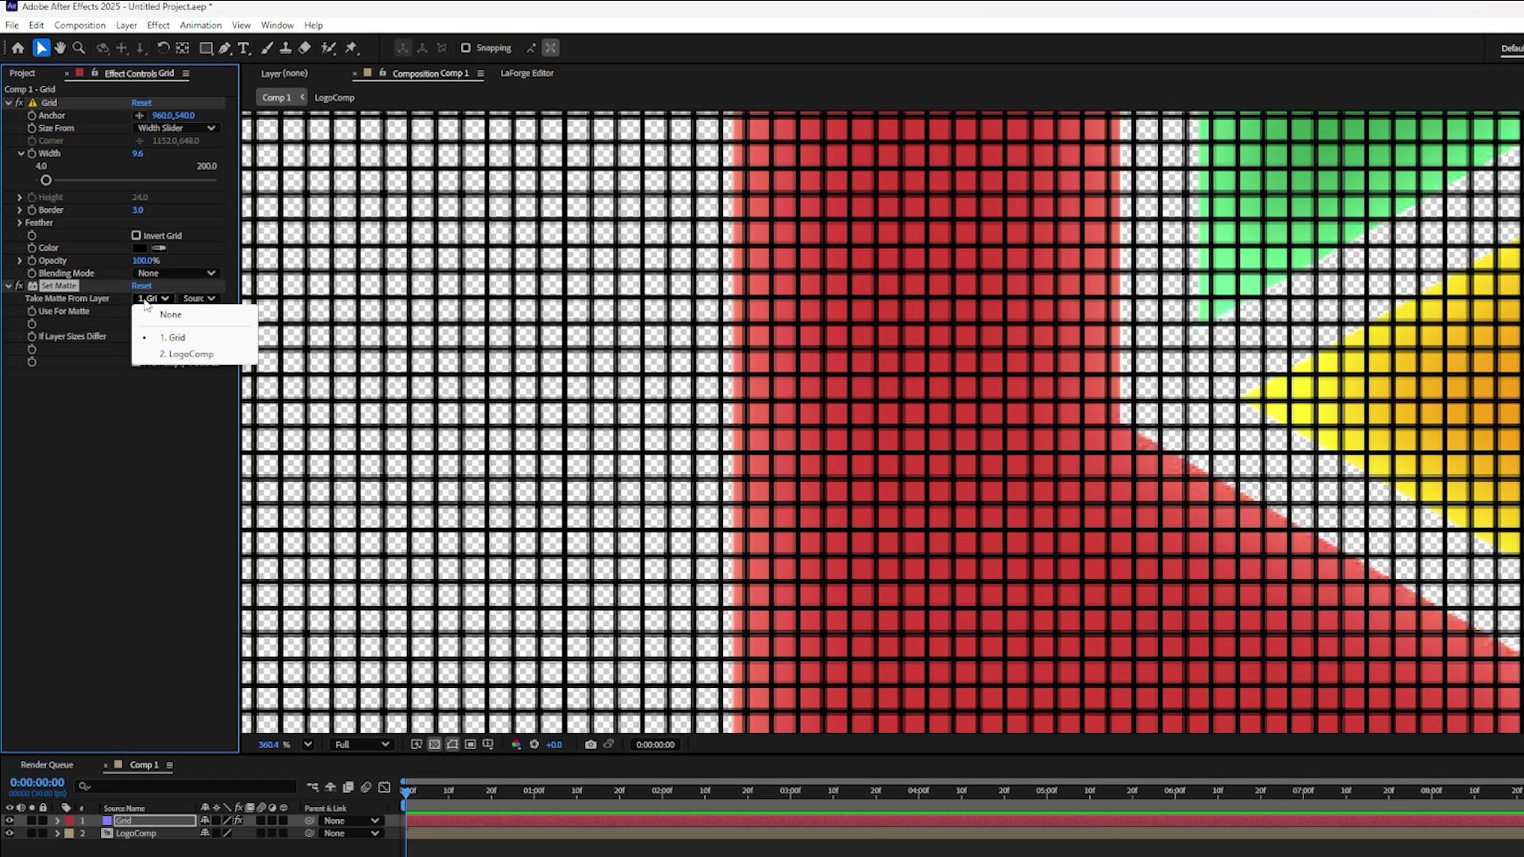
click(177, 354)
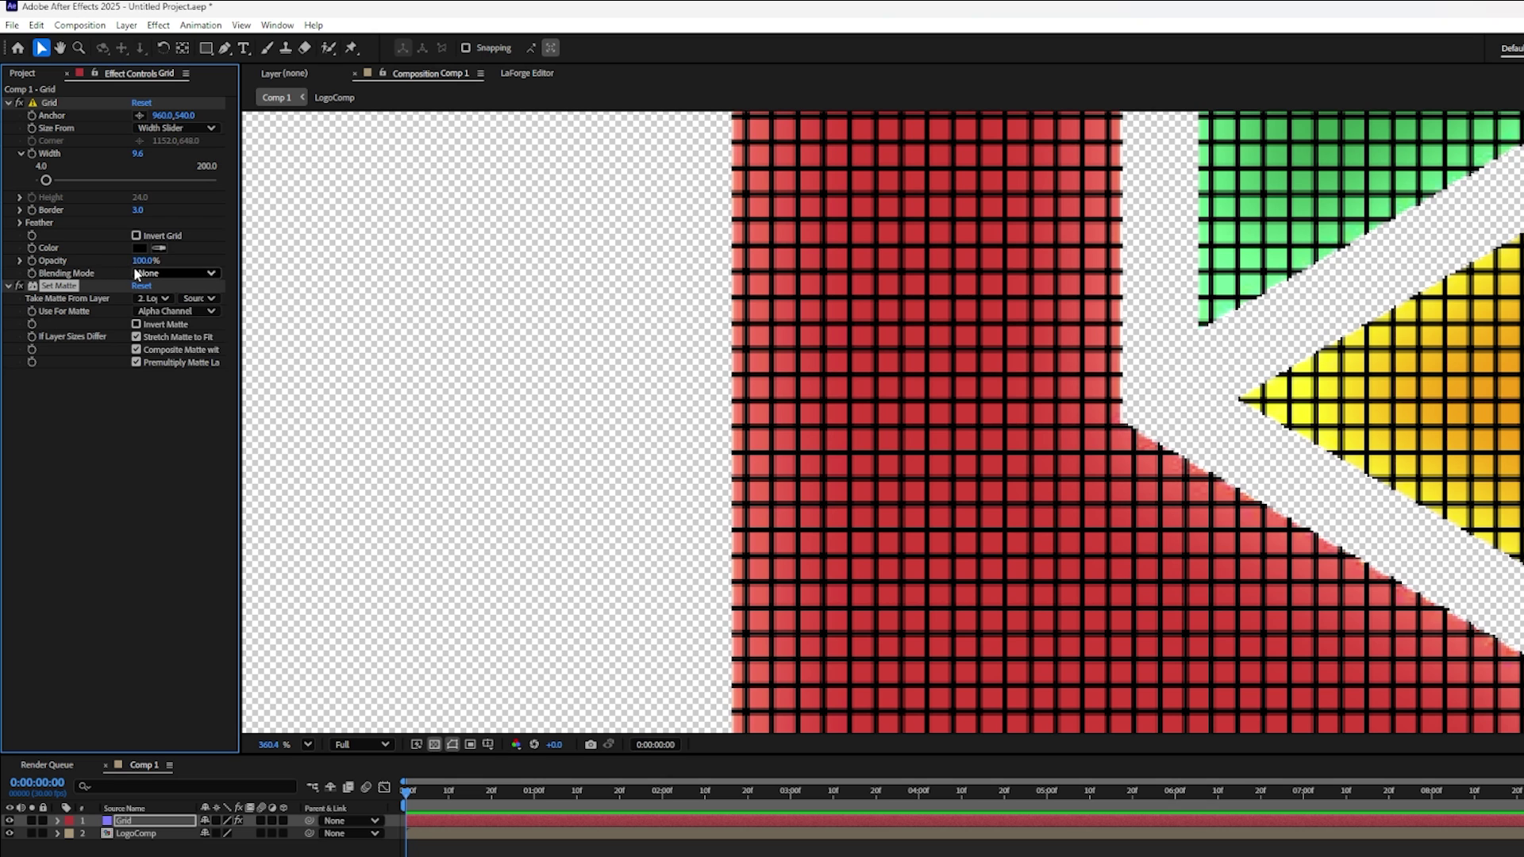
drag(144, 261, 74, 270)
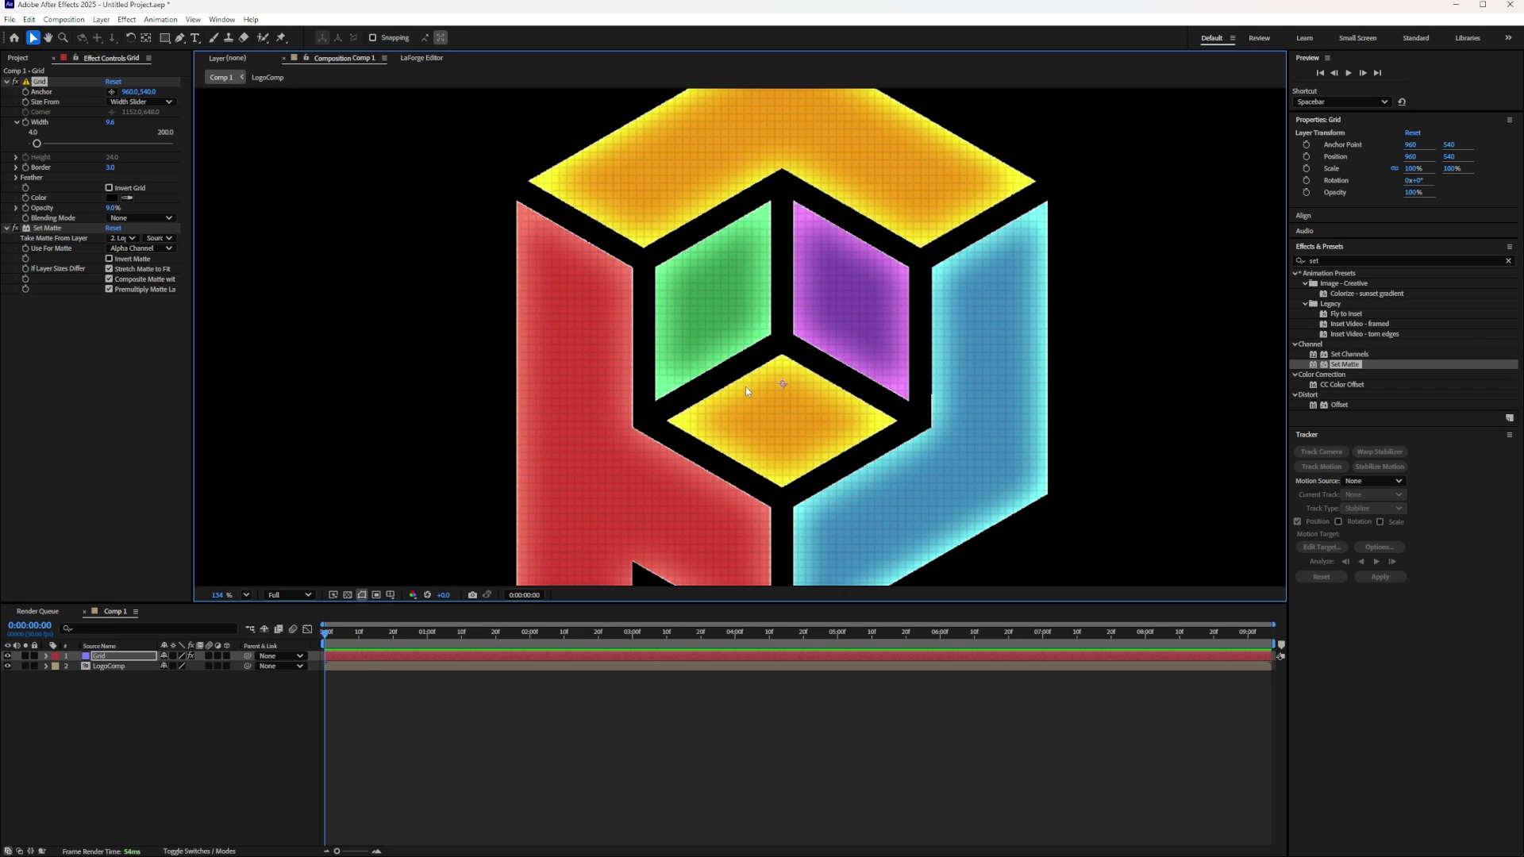
drag(692, 406, 727, 327)
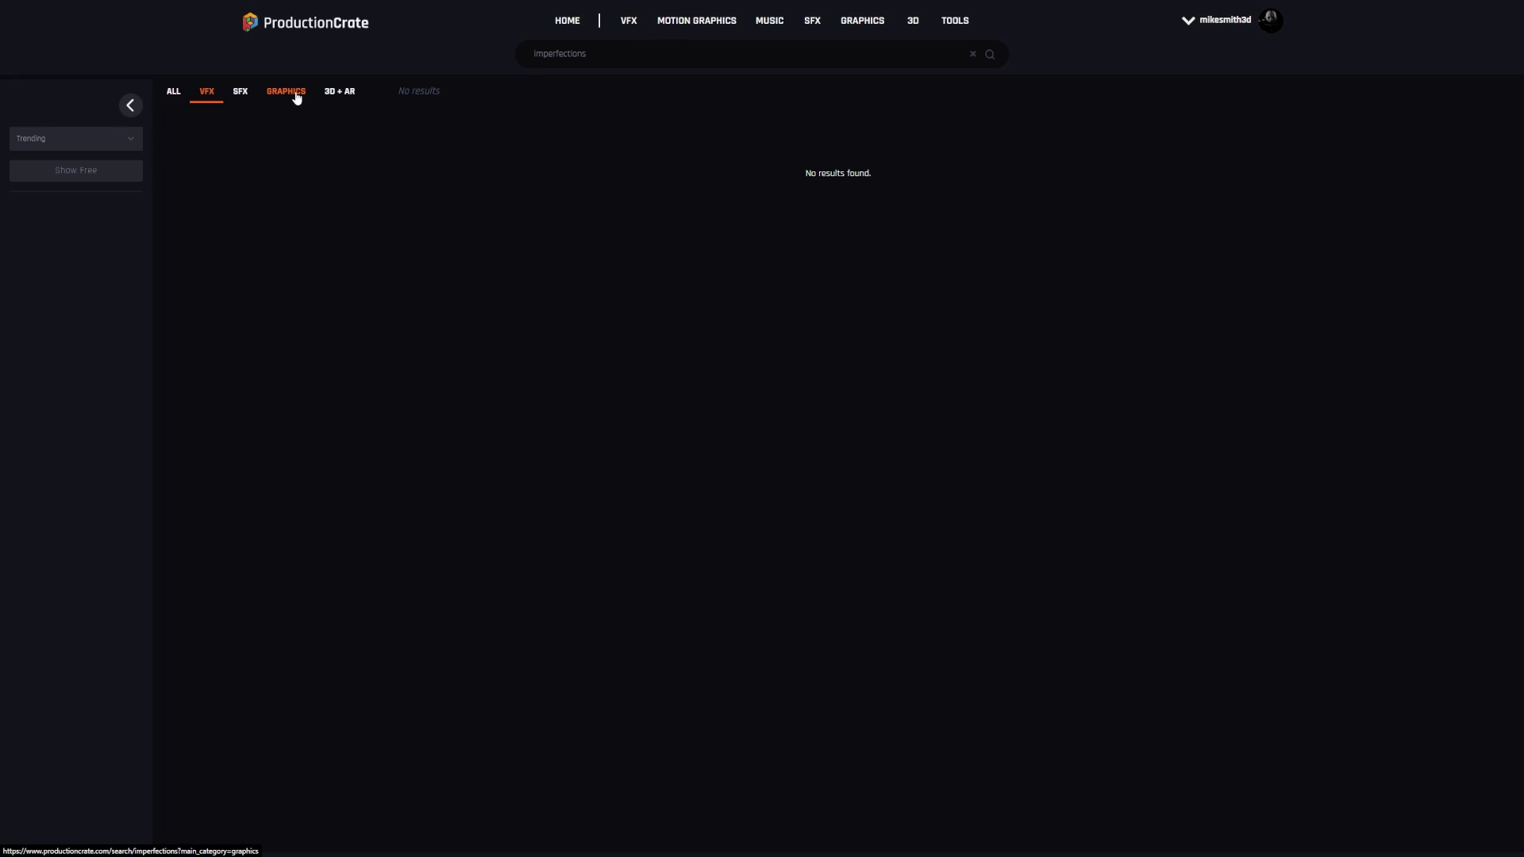
Step: Browse the ProductionCrate graphics results for imperfections, open Surface Imperfections 37 and choose its 4K (3840x2784) PNG size
click(286, 95)
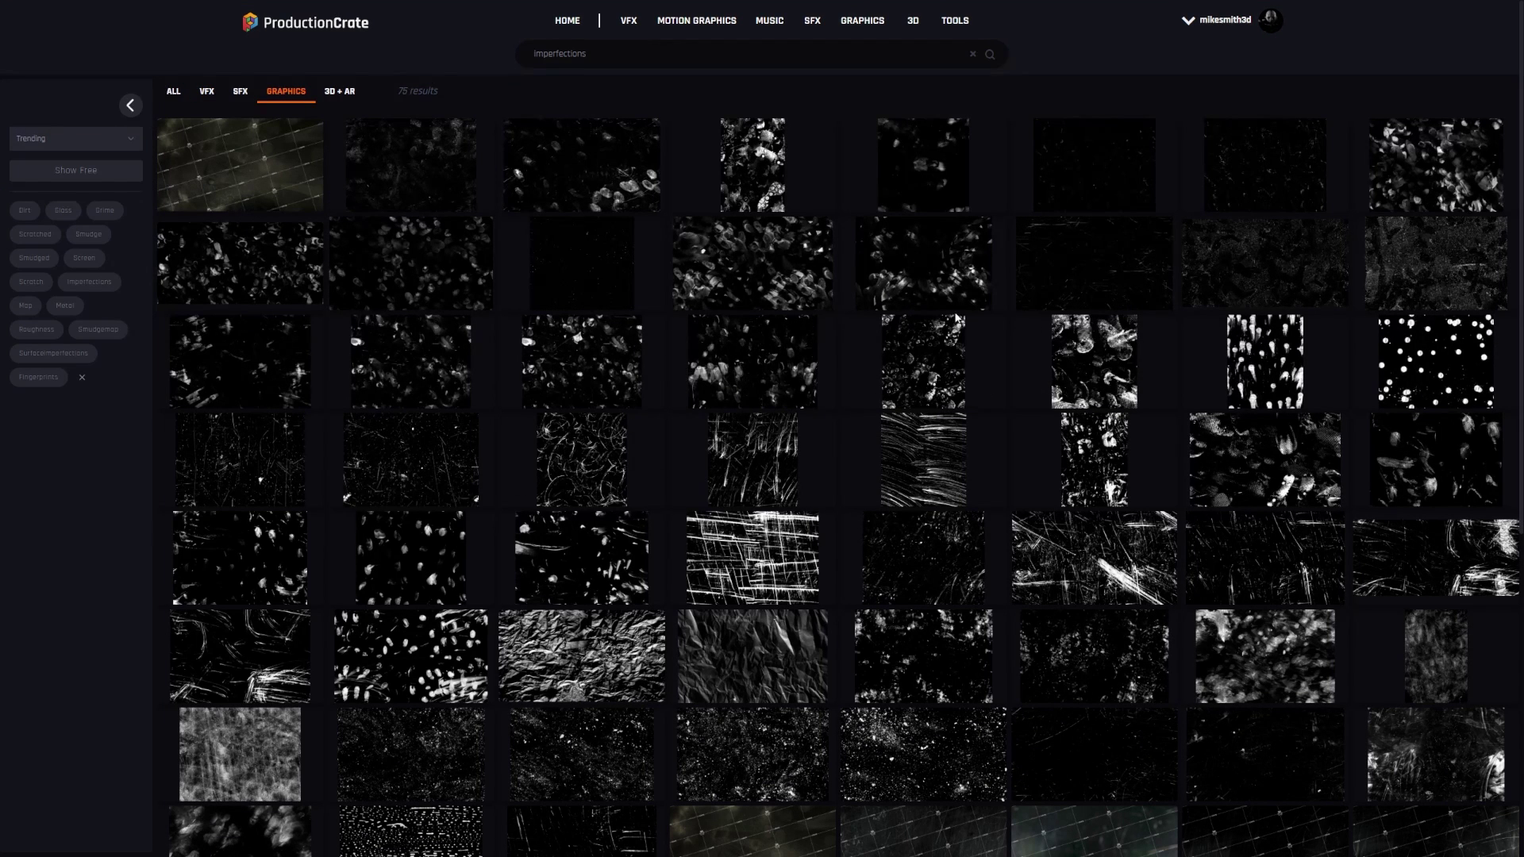
click(392, 455)
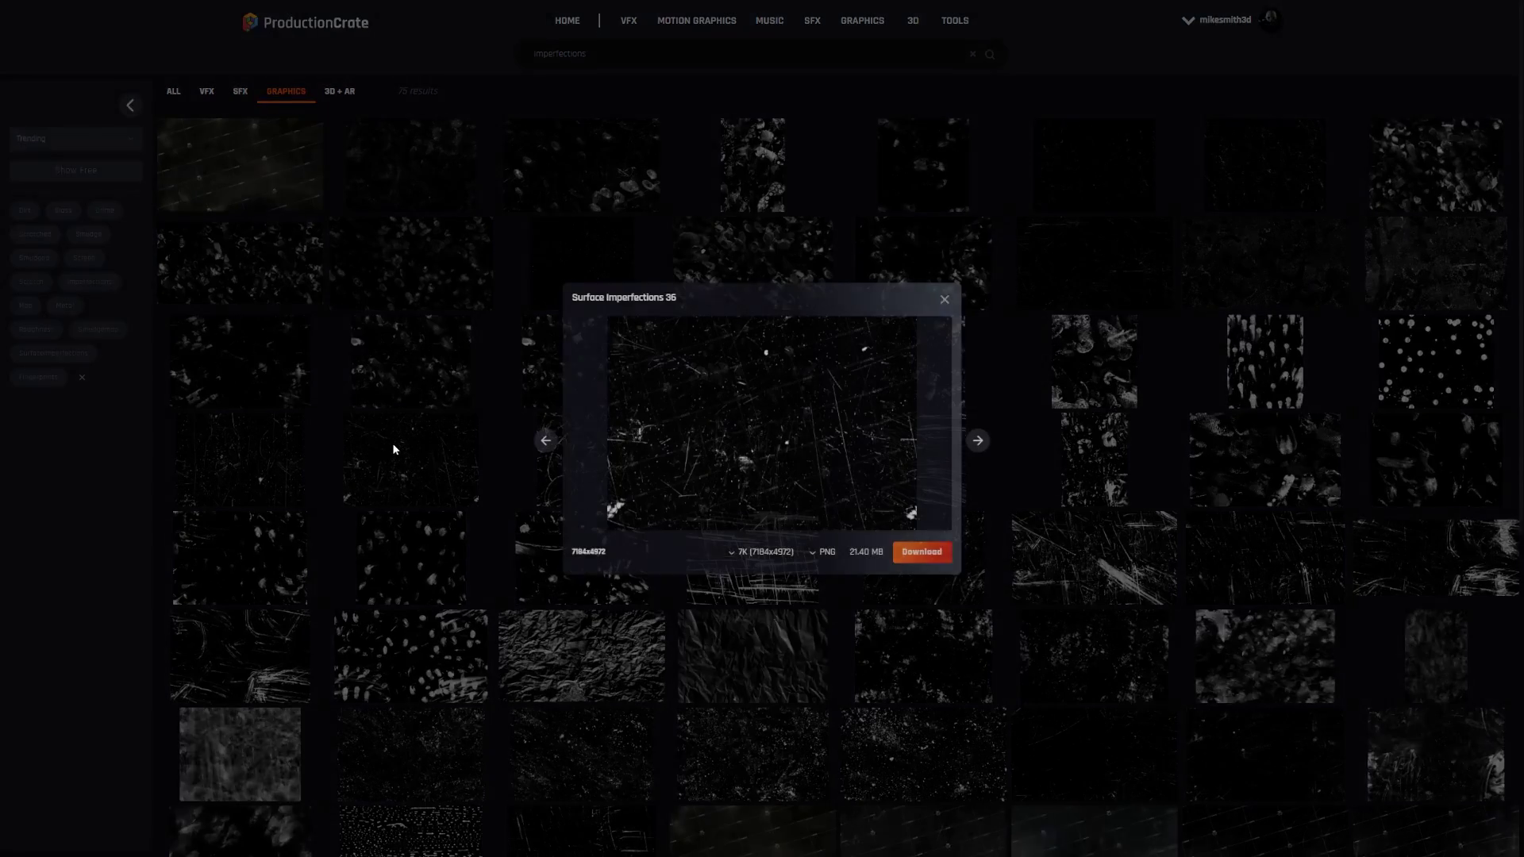
click(1193, 251)
click(1069, 361)
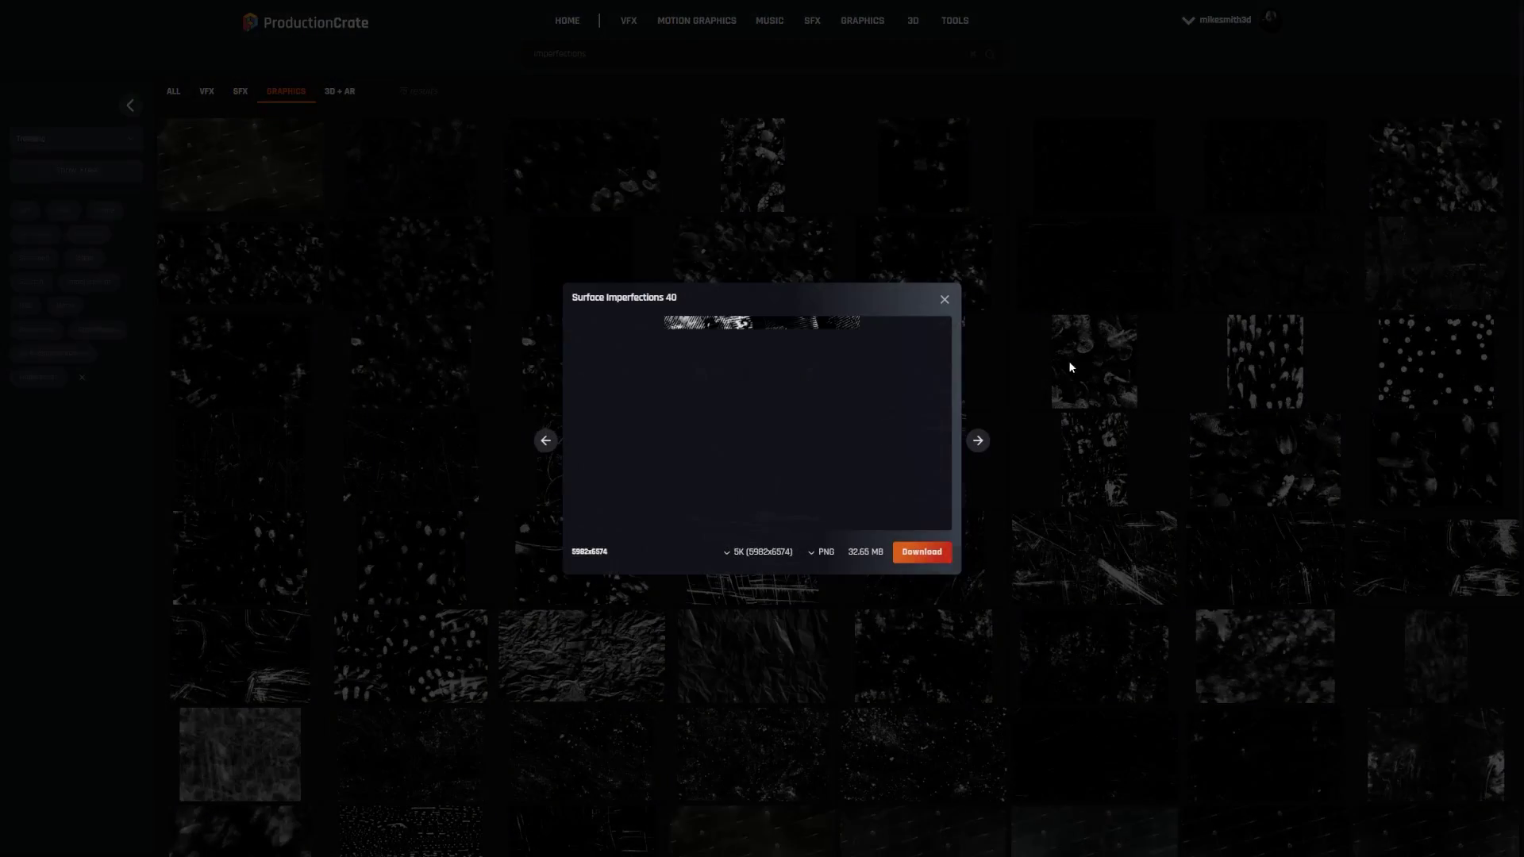
click(998, 497)
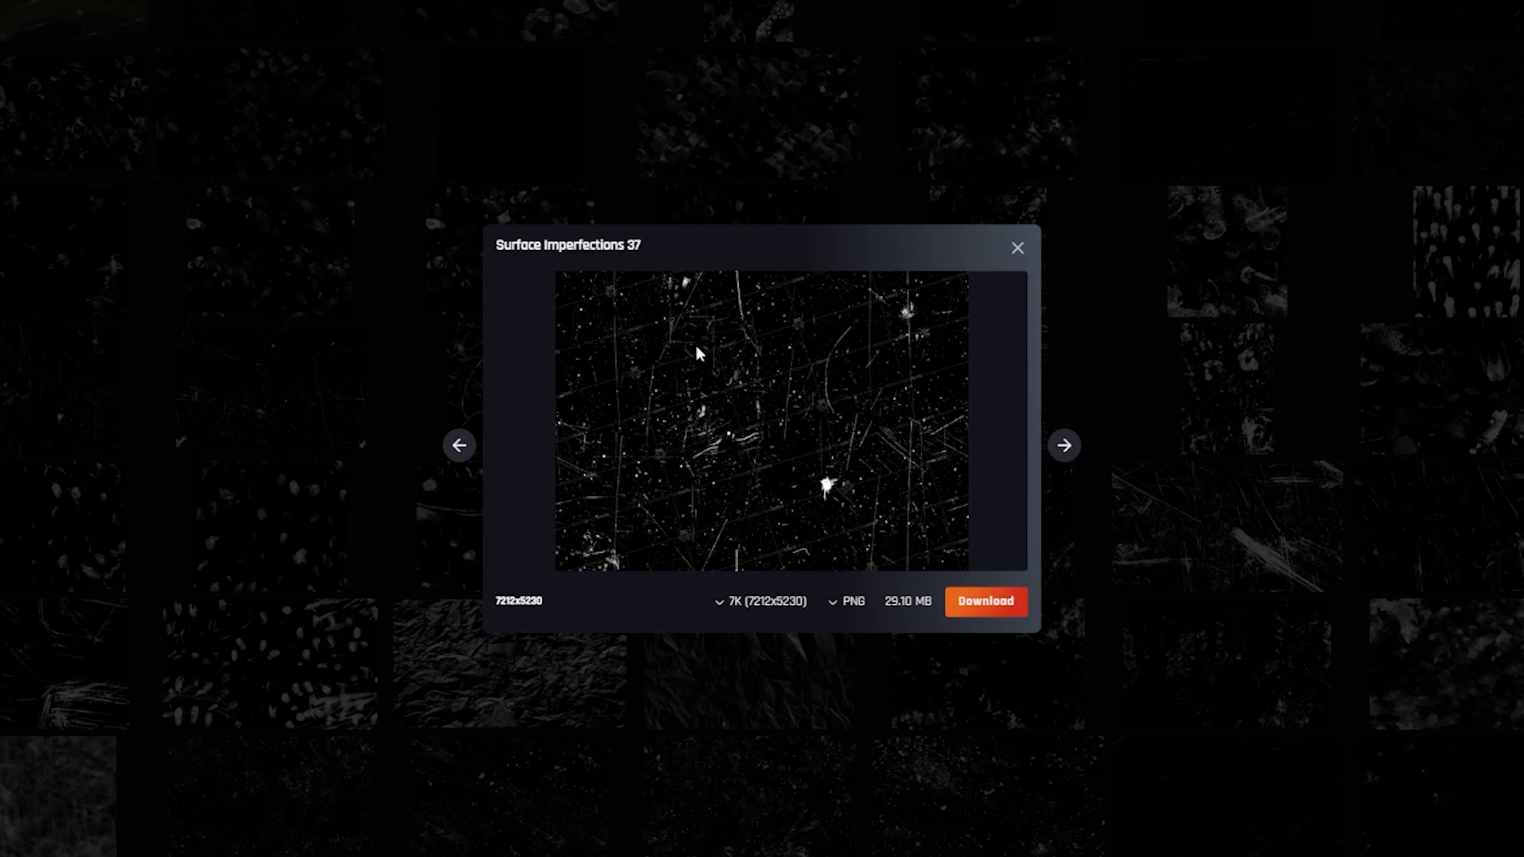
click(745, 605)
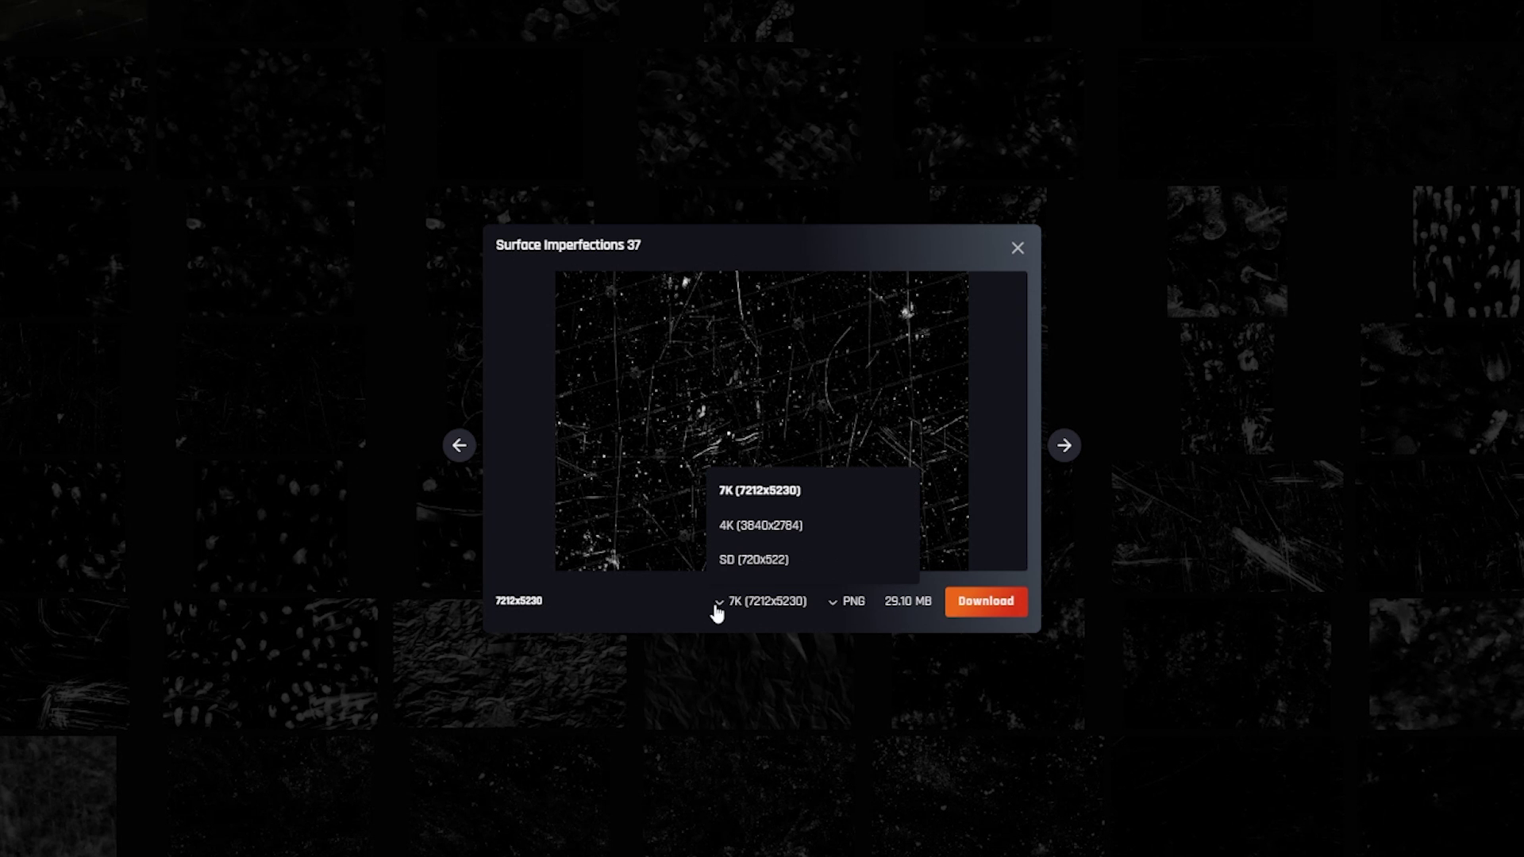
click(748, 527)
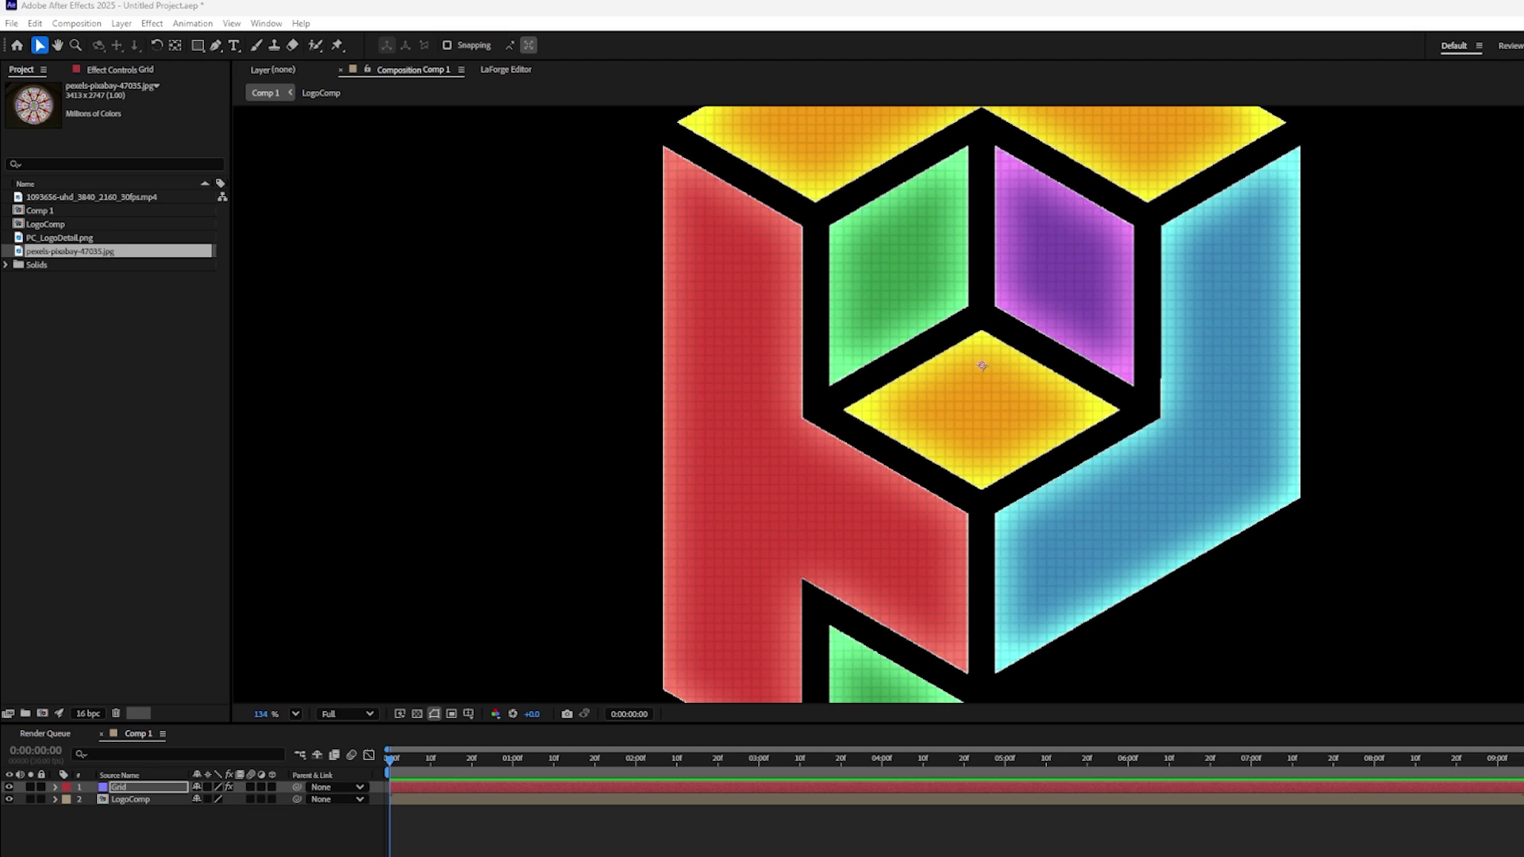
Step: Switch to After Effects, import the Surface Imperfections 37 PNG, place it above Grid in Comp 1 and set its blend mode to Screen
drag(1162, 381, 140, 408)
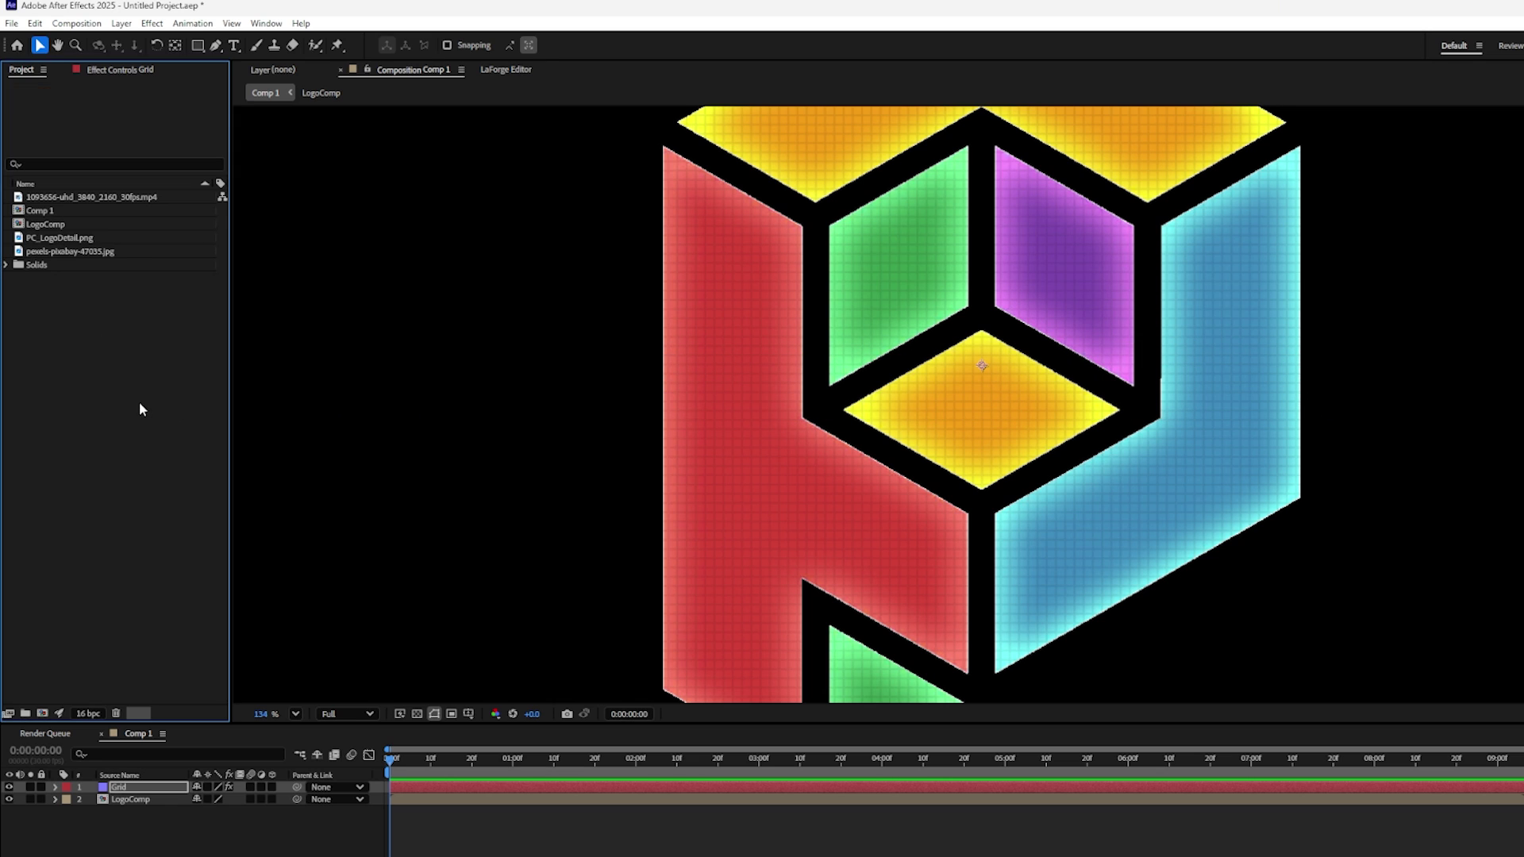
drag(66, 231, 226, 786)
key(F4)
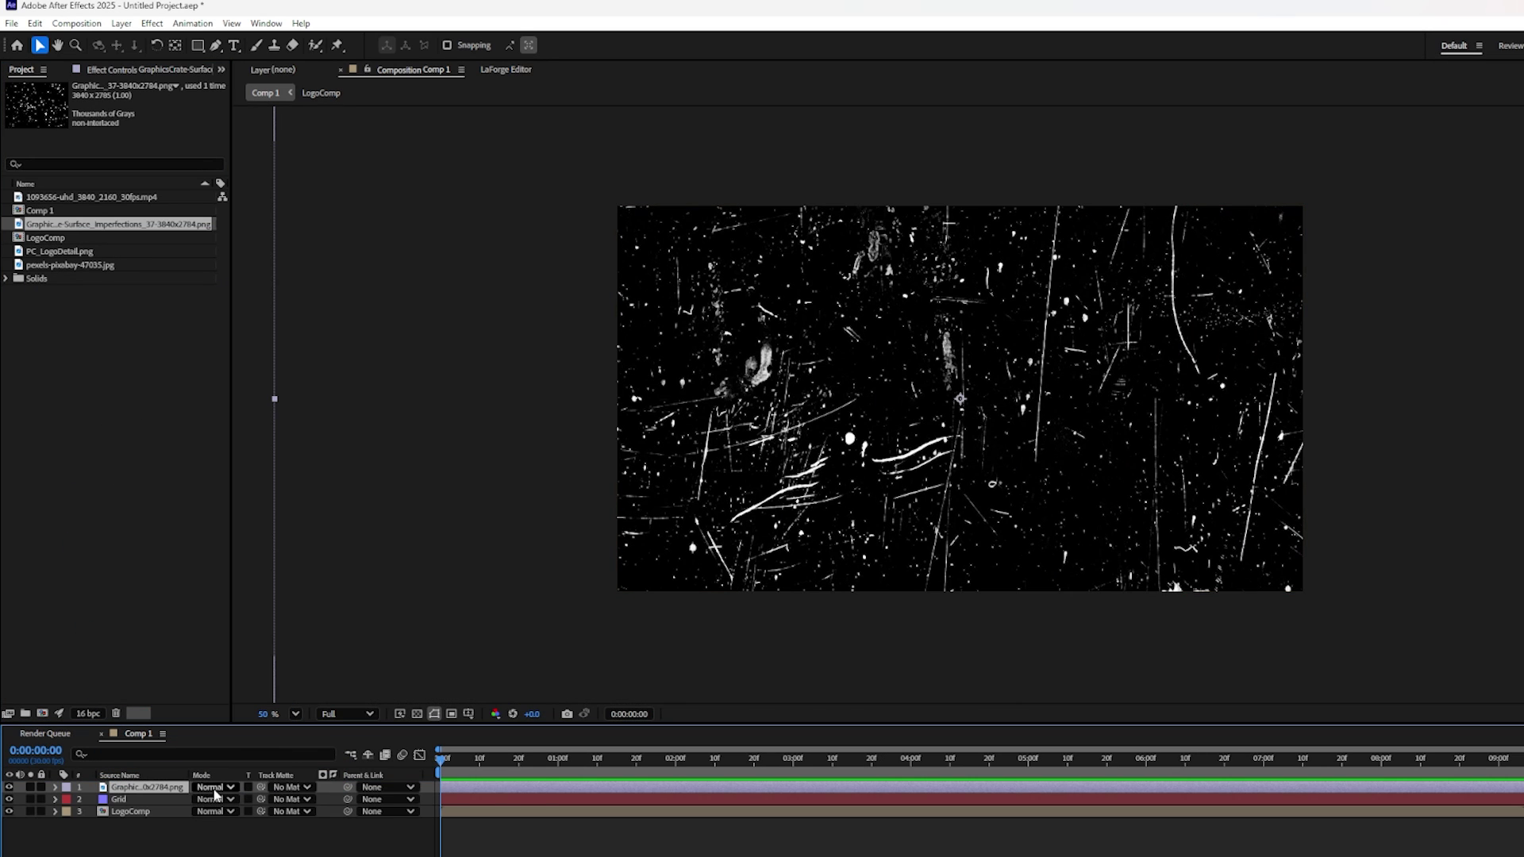
click(213, 787)
click(227, 333)
Step: Scale the imperfections layer to 35% and position it over the logo
key(s)
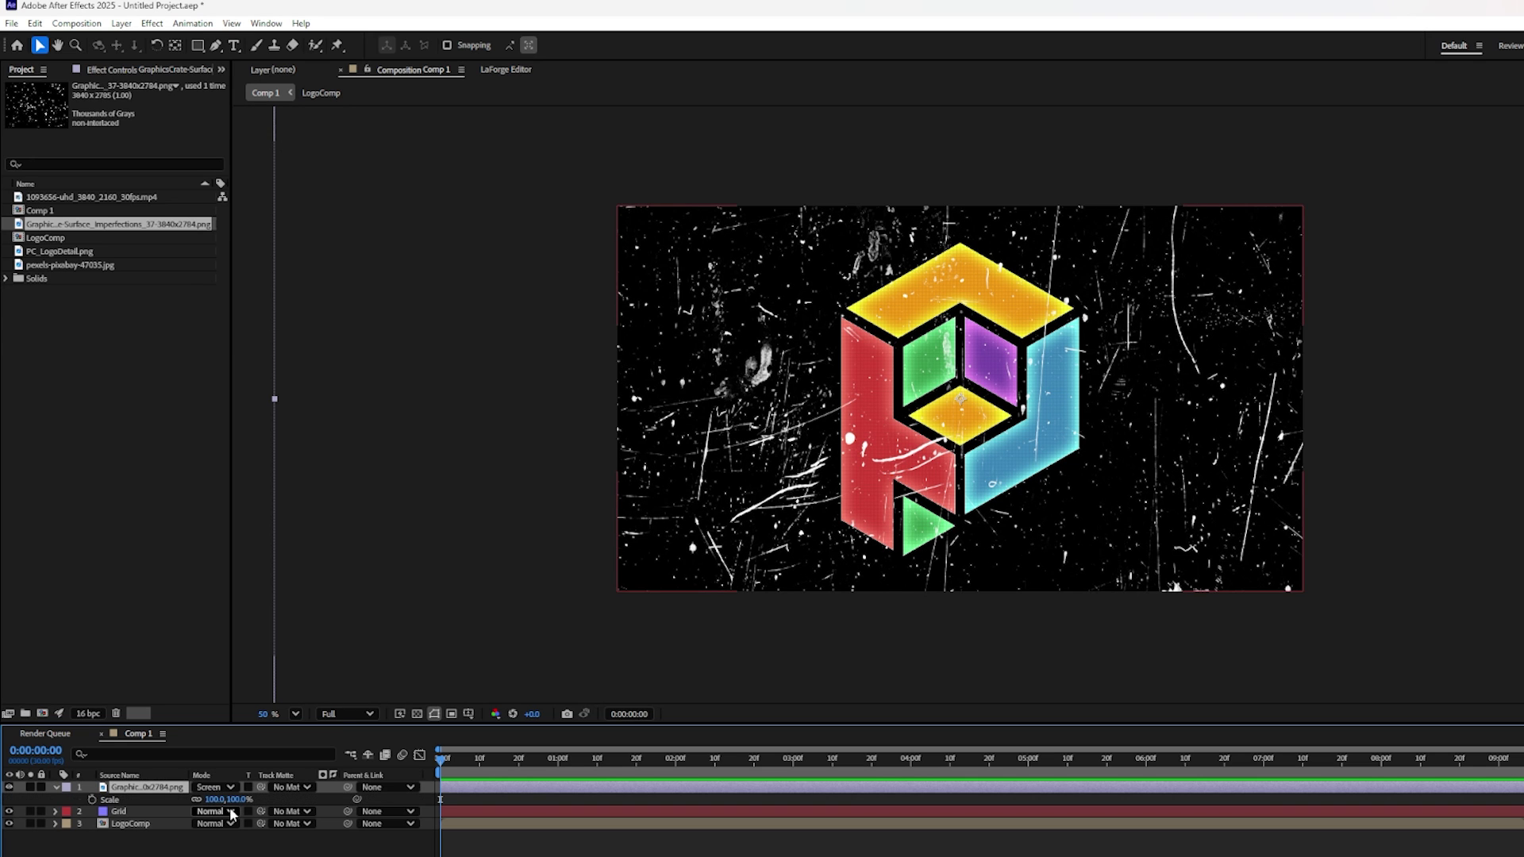
drag(235, 799, 184, 799)
click(753, 516)
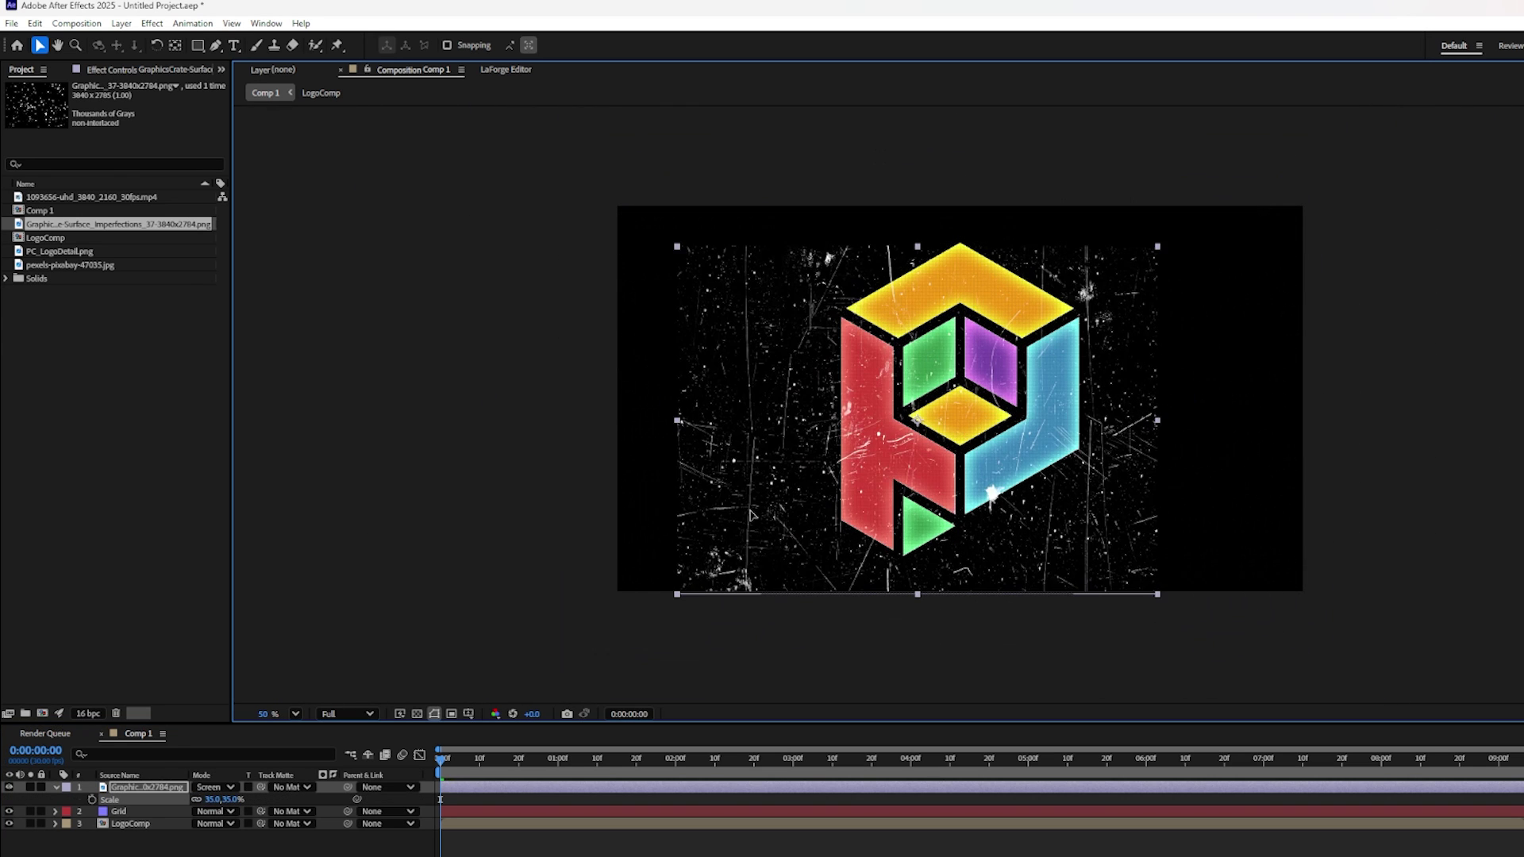
scroll(863, 494, up, 3)
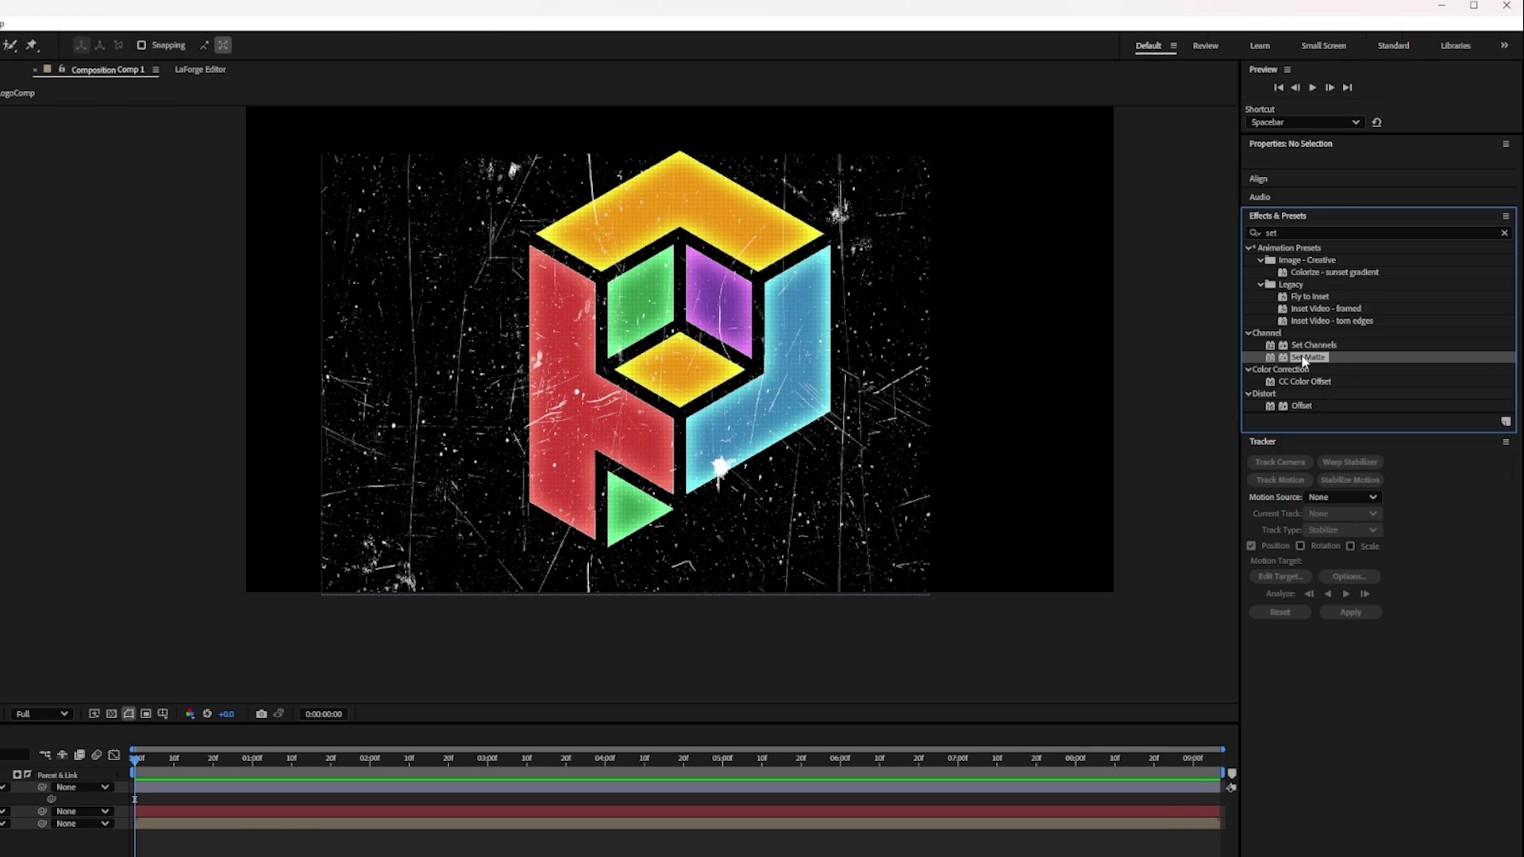
Step: Apply Set Matte to the imperfections layer and pre-compose it as Grunge, moving all attributes into the new composition
drag(1302, 357, 150, 789)
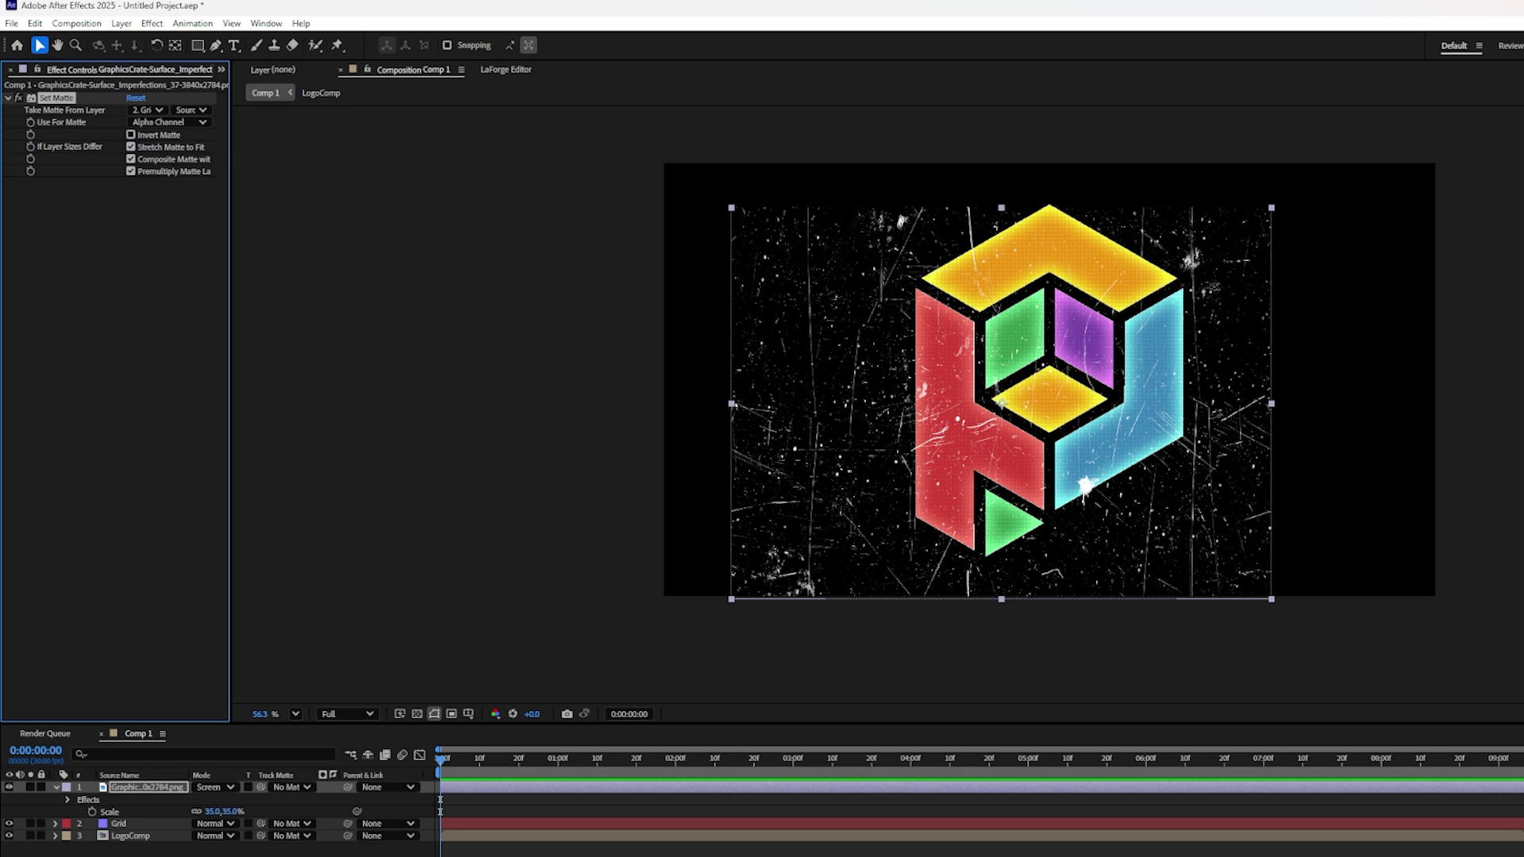
right_click(127, 790)
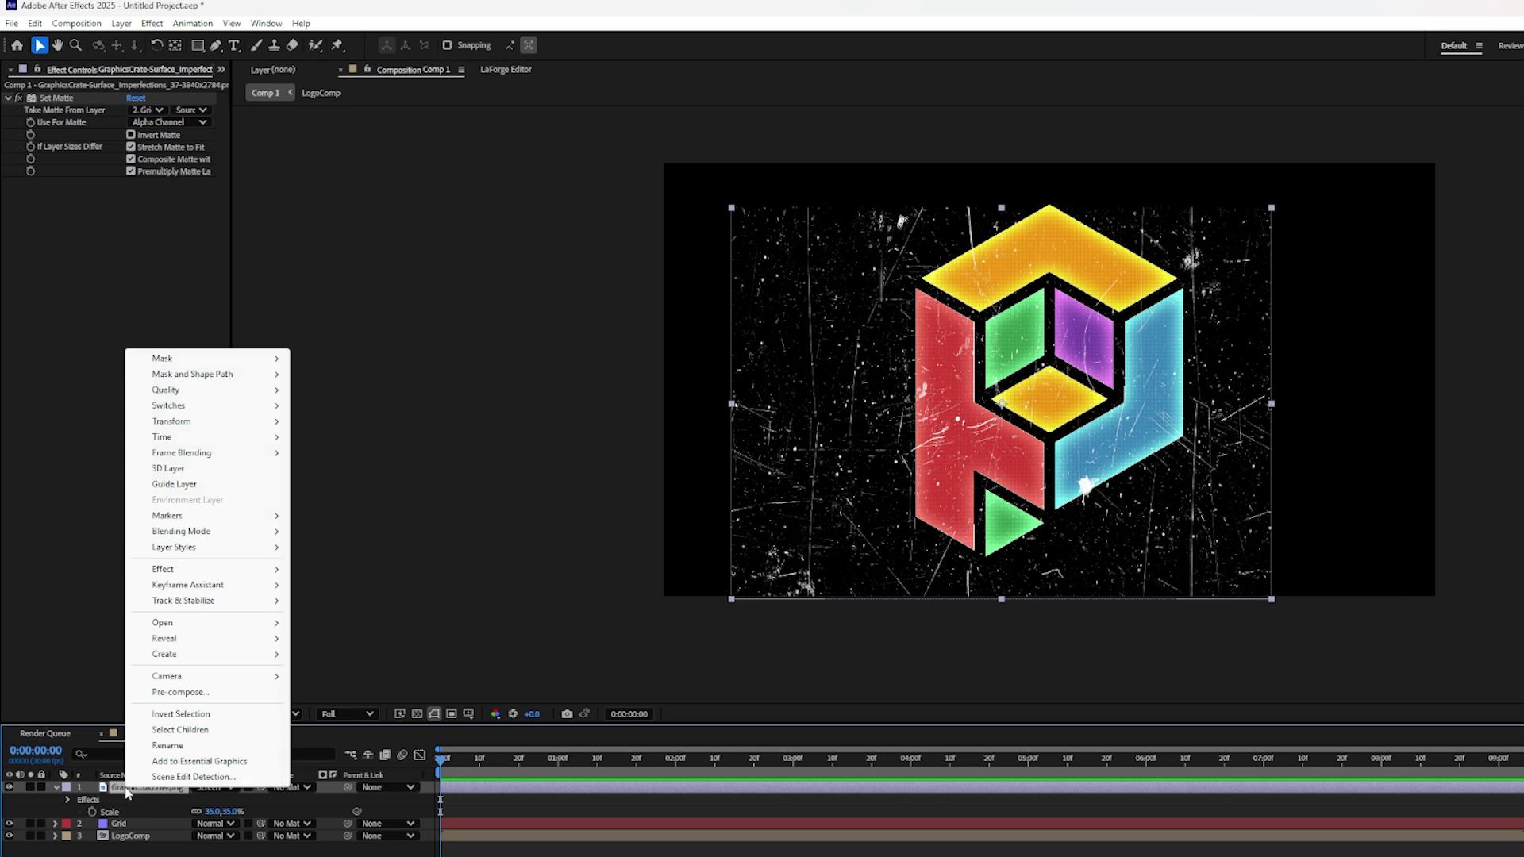
click(181, 693)
text(Grunge)
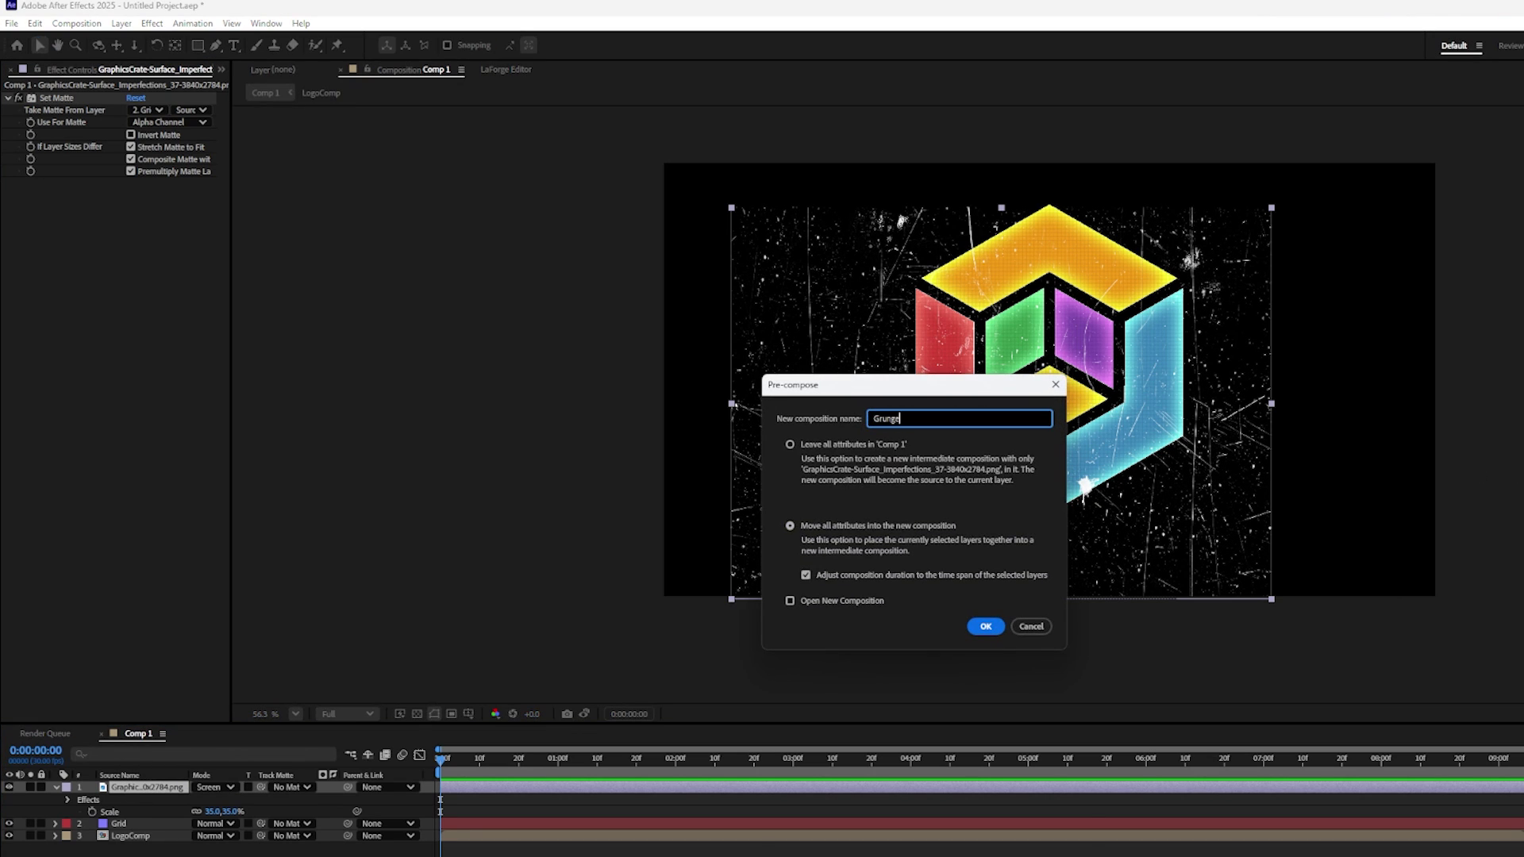
click(810, 528)
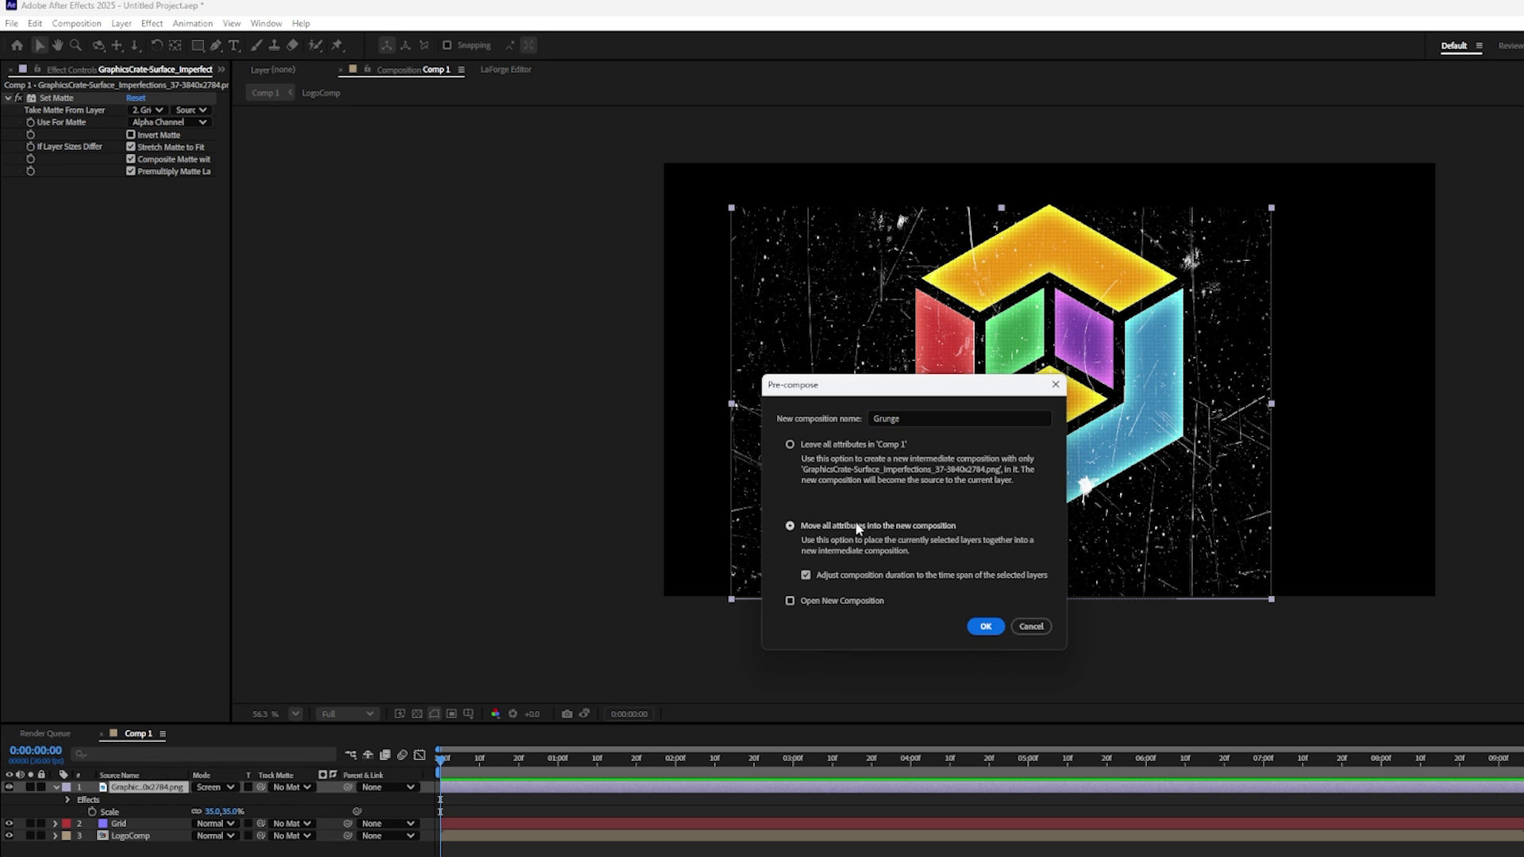
click(987, 628)
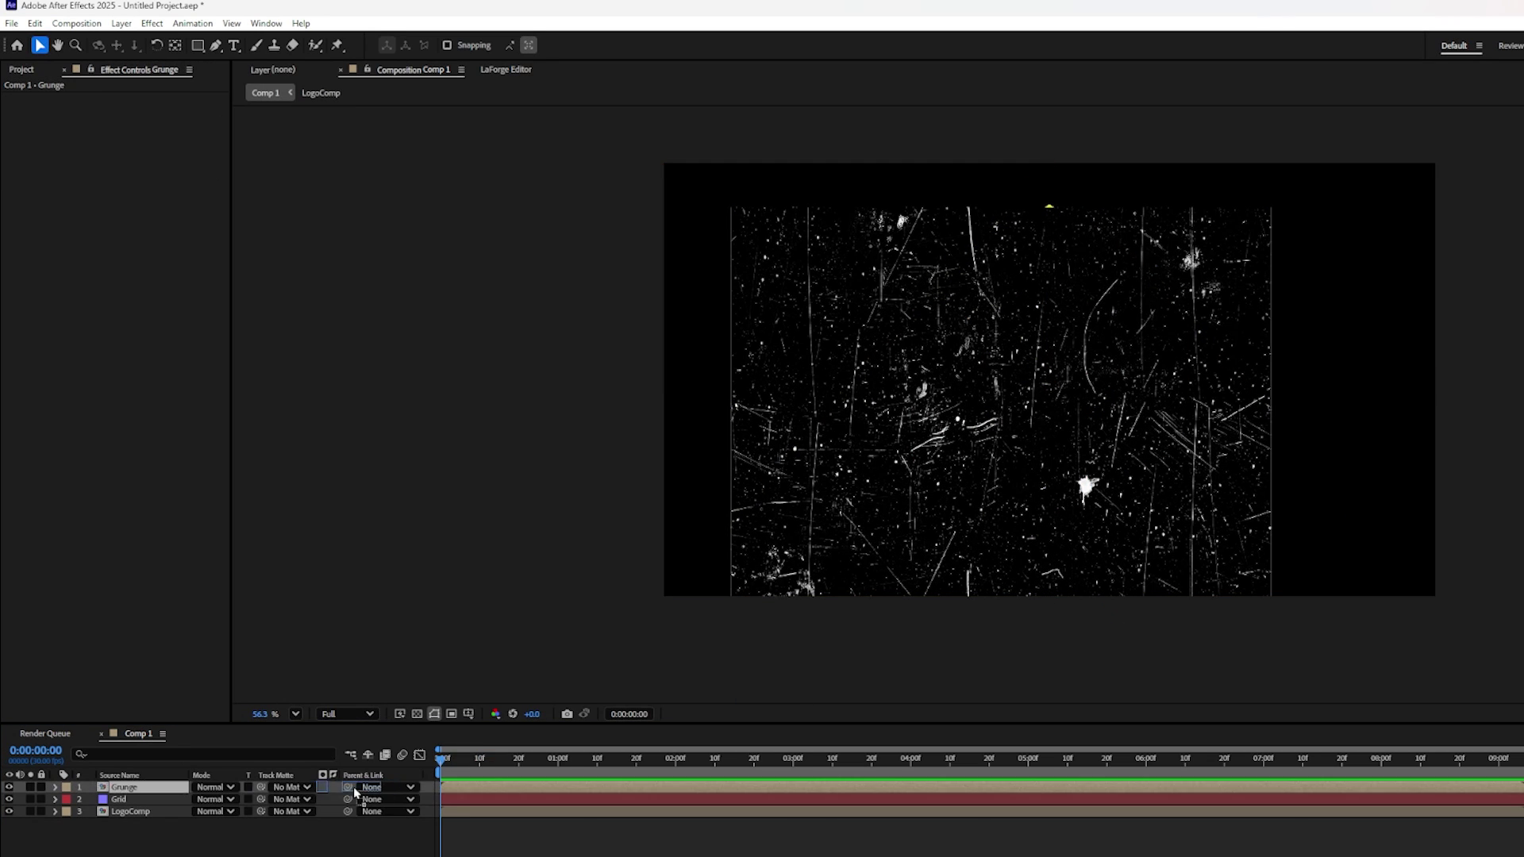
Step: Give the Grunge layer a Set Matte effect that takes its matte from LogoComp, and set the layer's blend mode to Screen
click(147, 110)
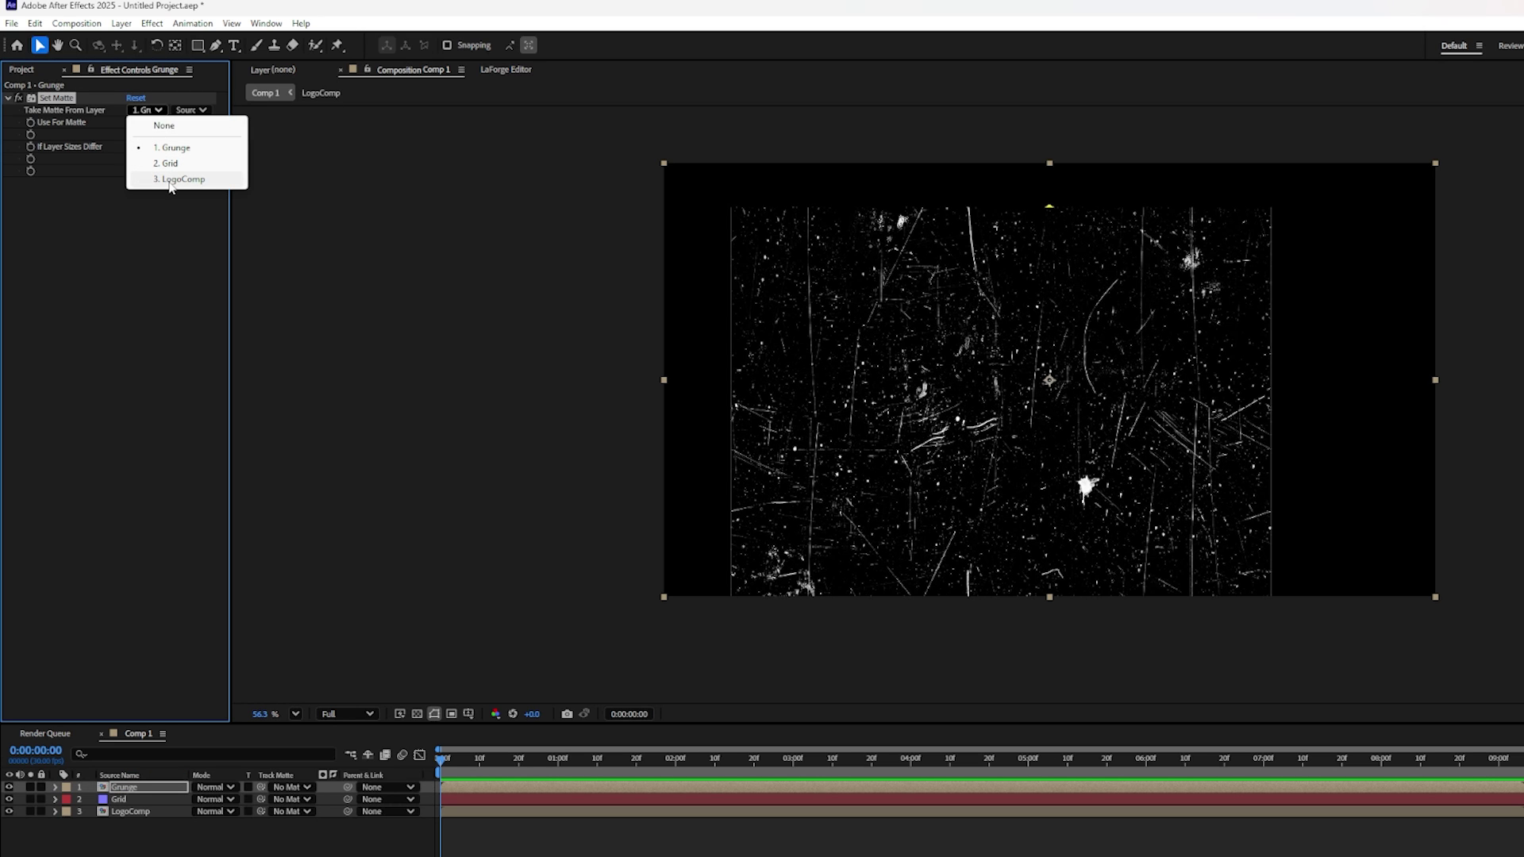
click(171, 179)
click(230, 789)
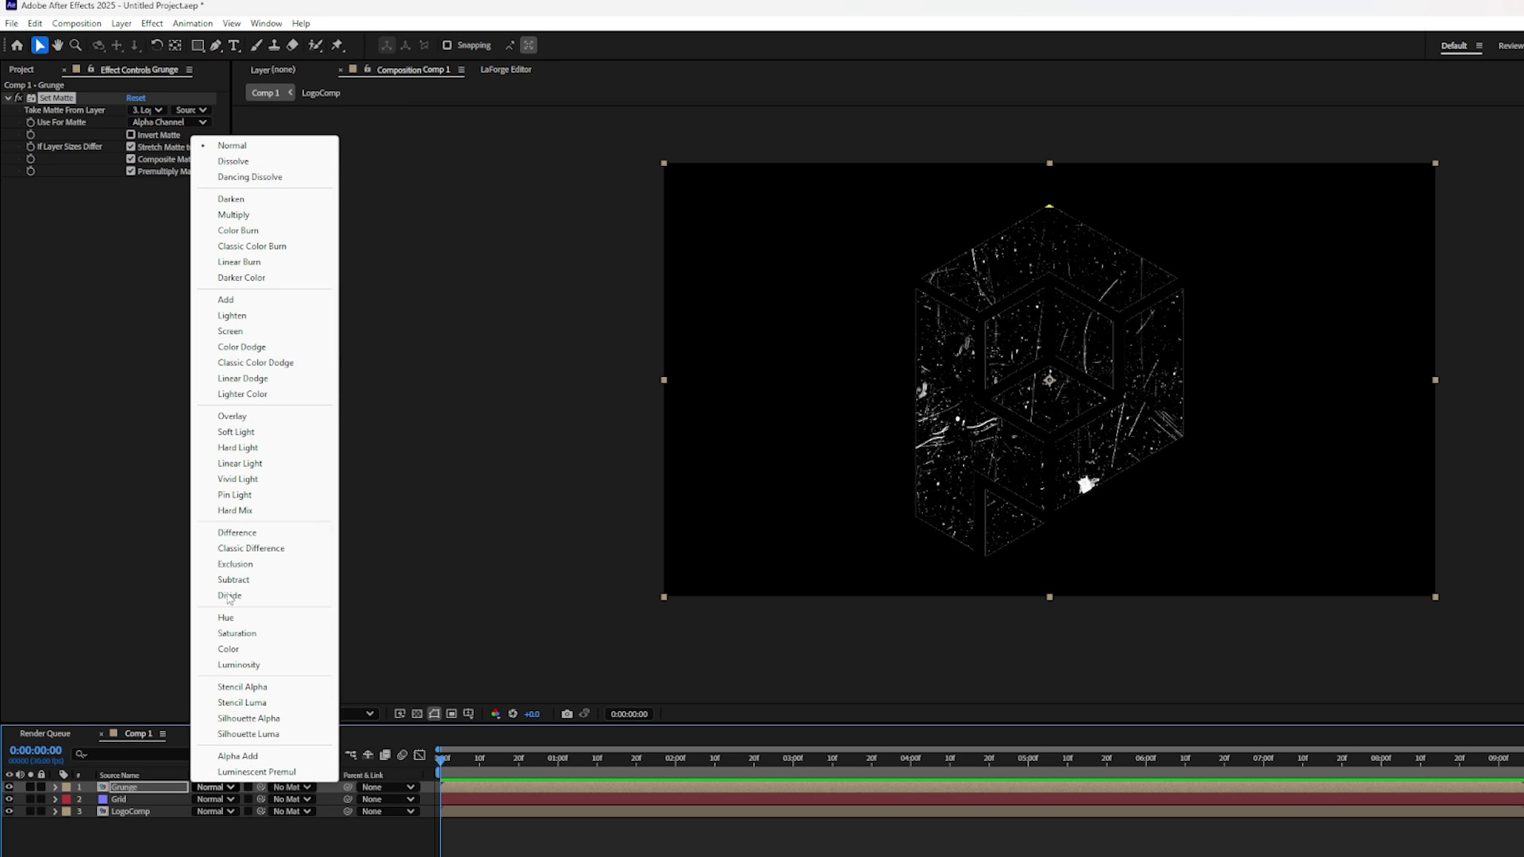
click(230, 331)
Step: Lower the Grunge layer's opacity to 27% and check the logo with the transparency grid on and off
scroll(967, 394, up, 4)
key(t)
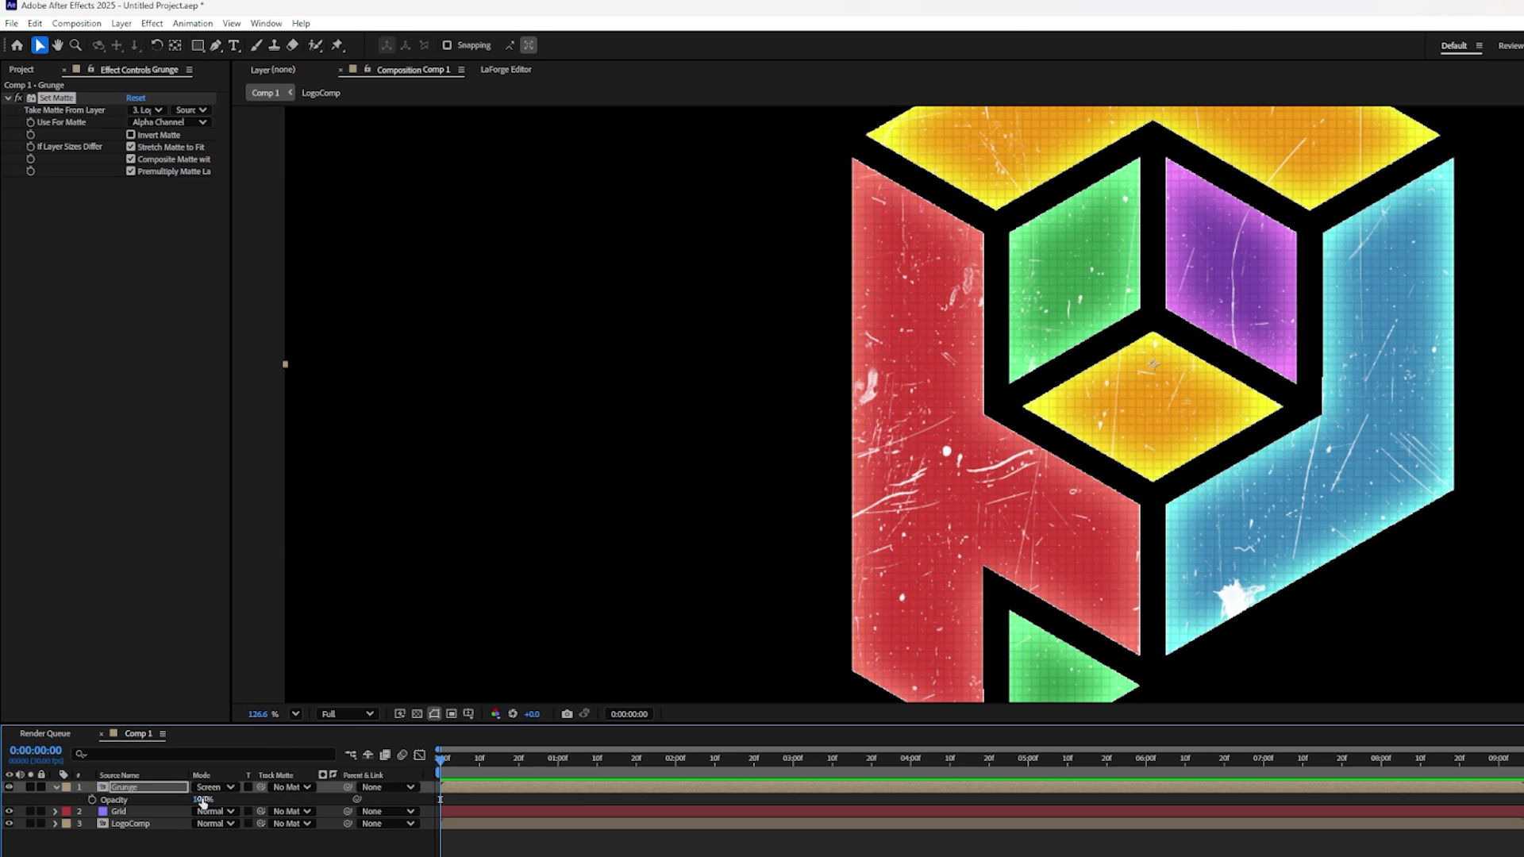
drag(203, 800, 149, 798)
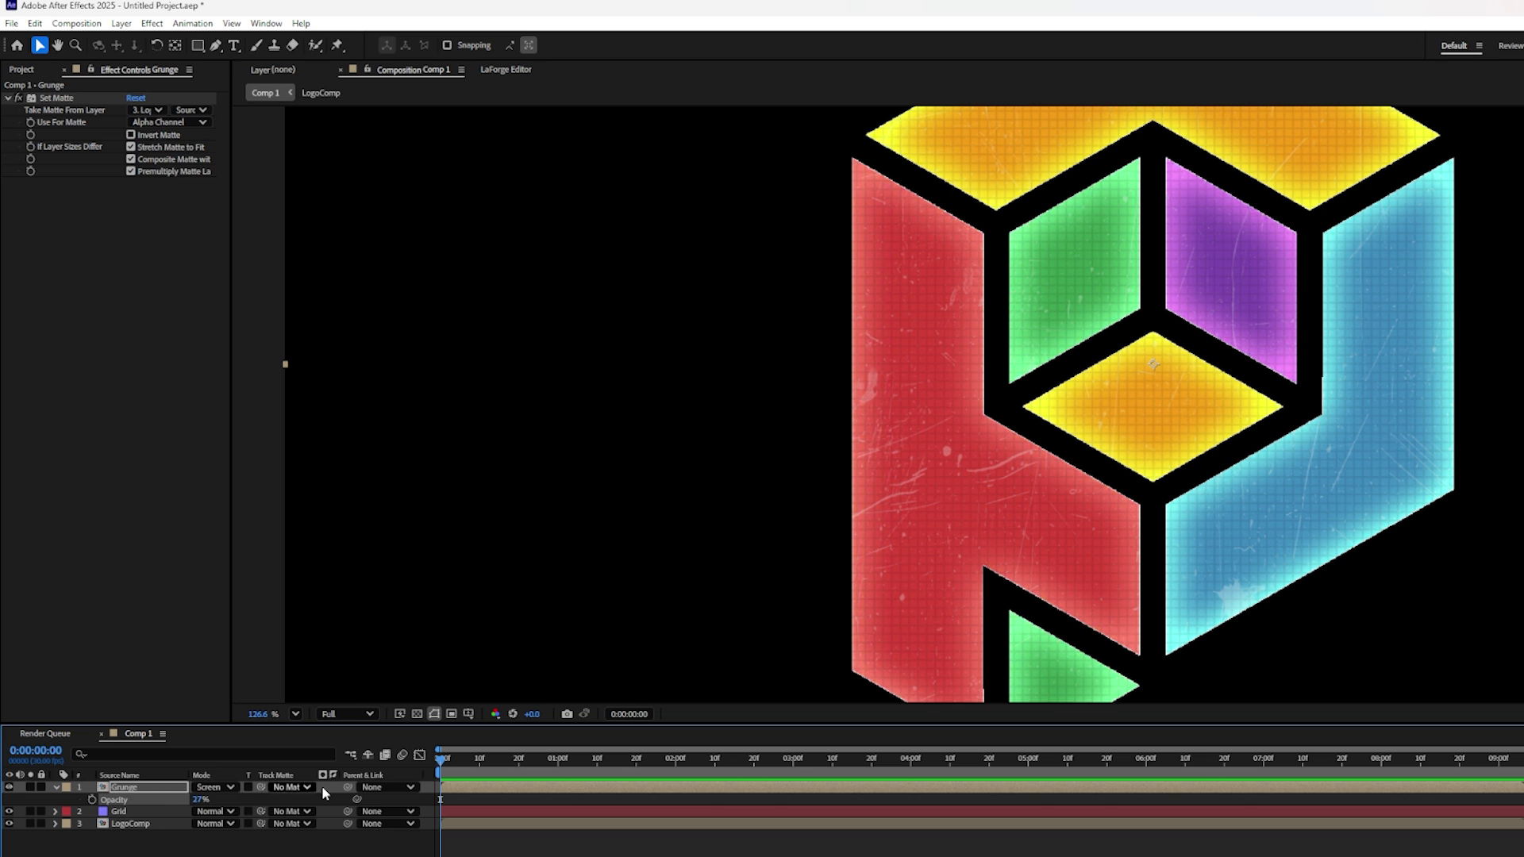
click(418, 715)
click(419, 716)
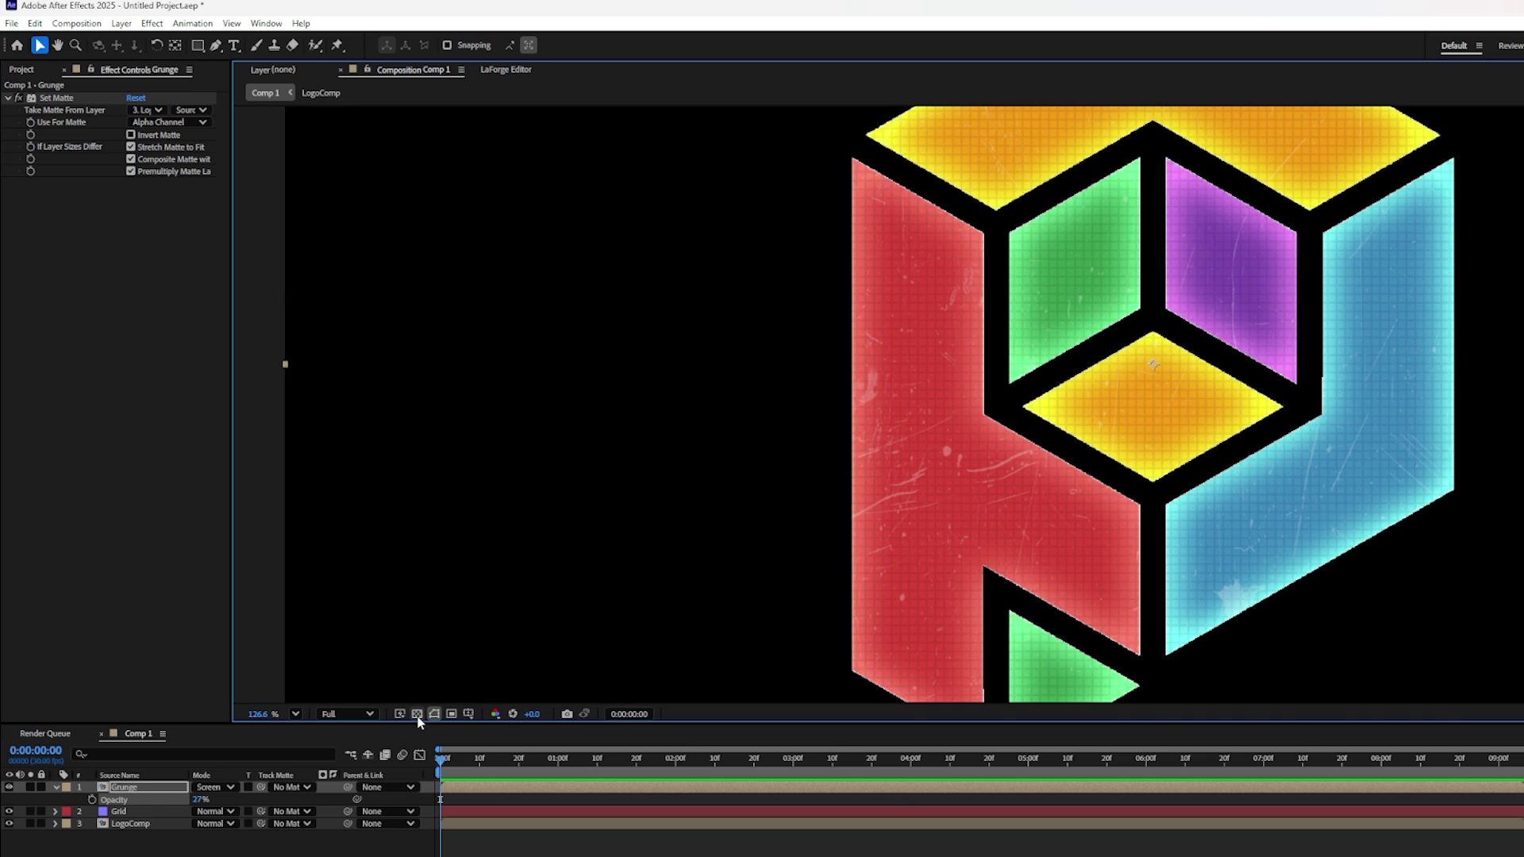
click(419, 716)
click(417, 715)
Step: Pre-compose the Grunge, Grid and LogoComp layers together as WindowPattern, moving all attributes into the new composition
drag(227, 851, 125, 798)
right_click(125, 796)
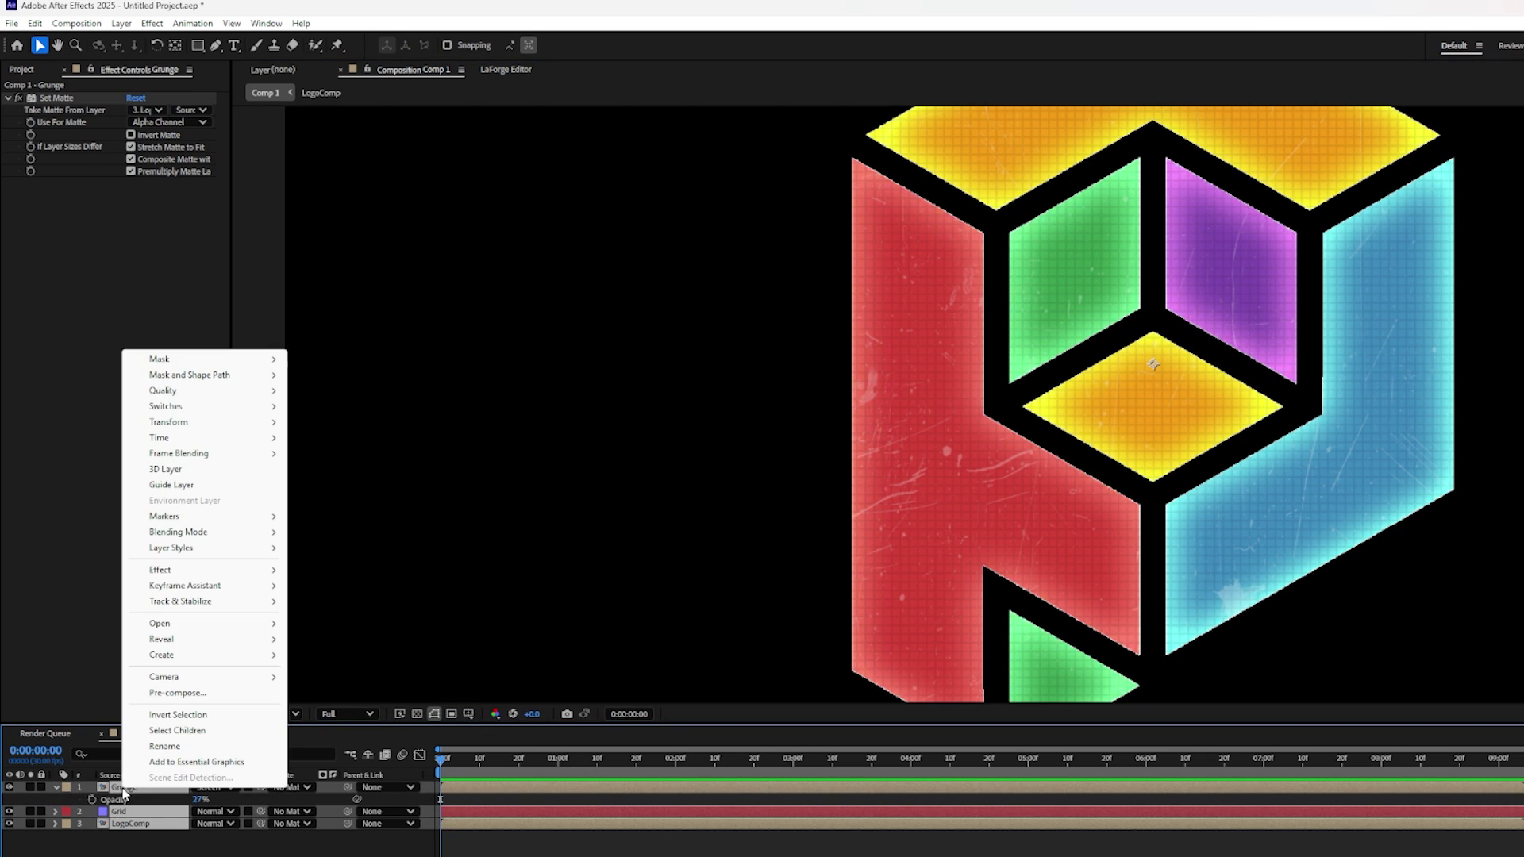
click(176, 693)
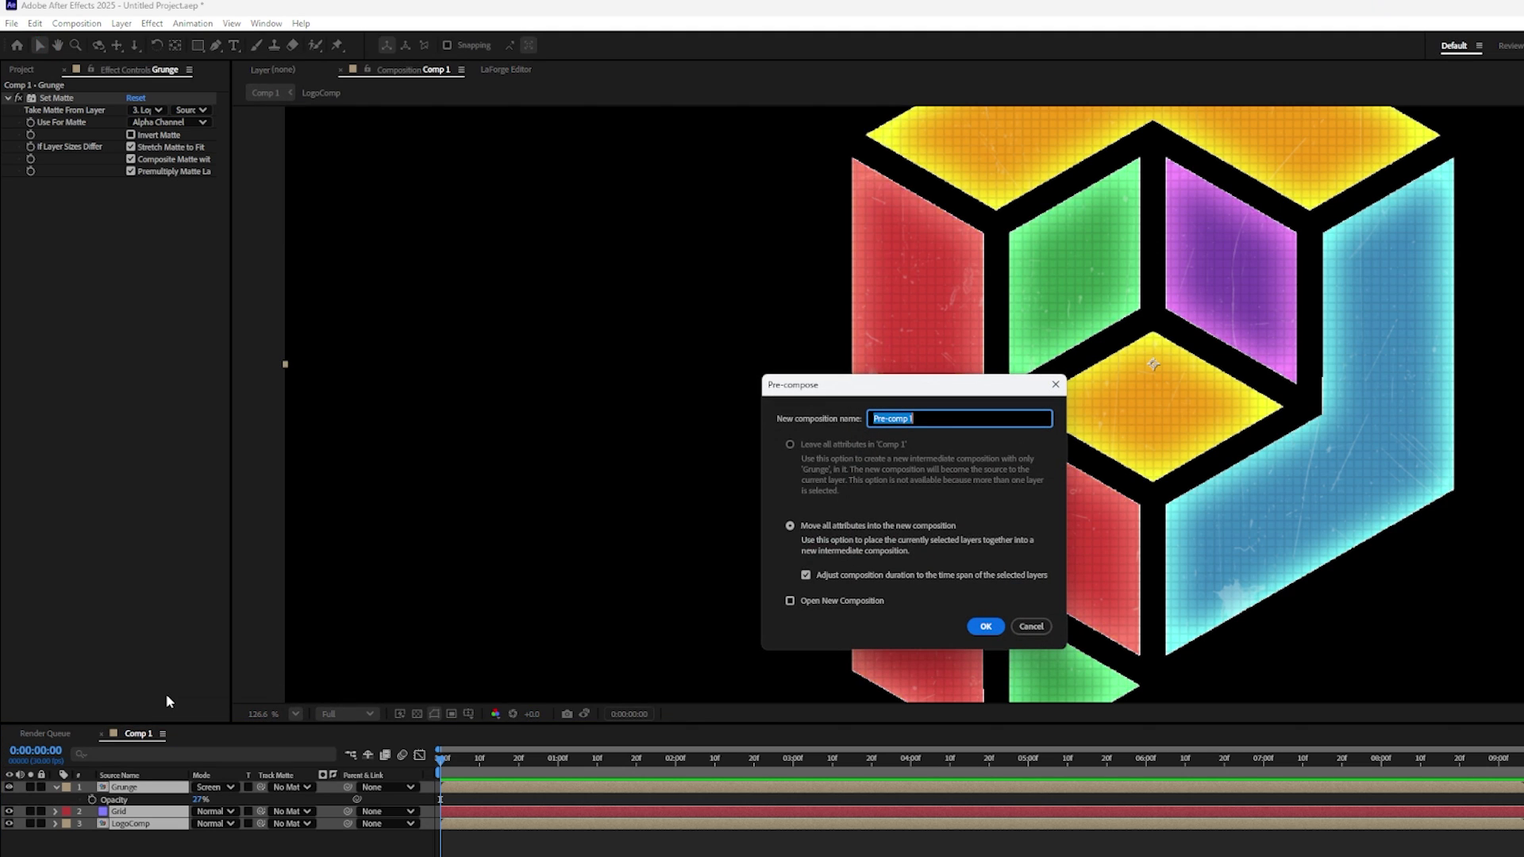
text(WindowPattern)
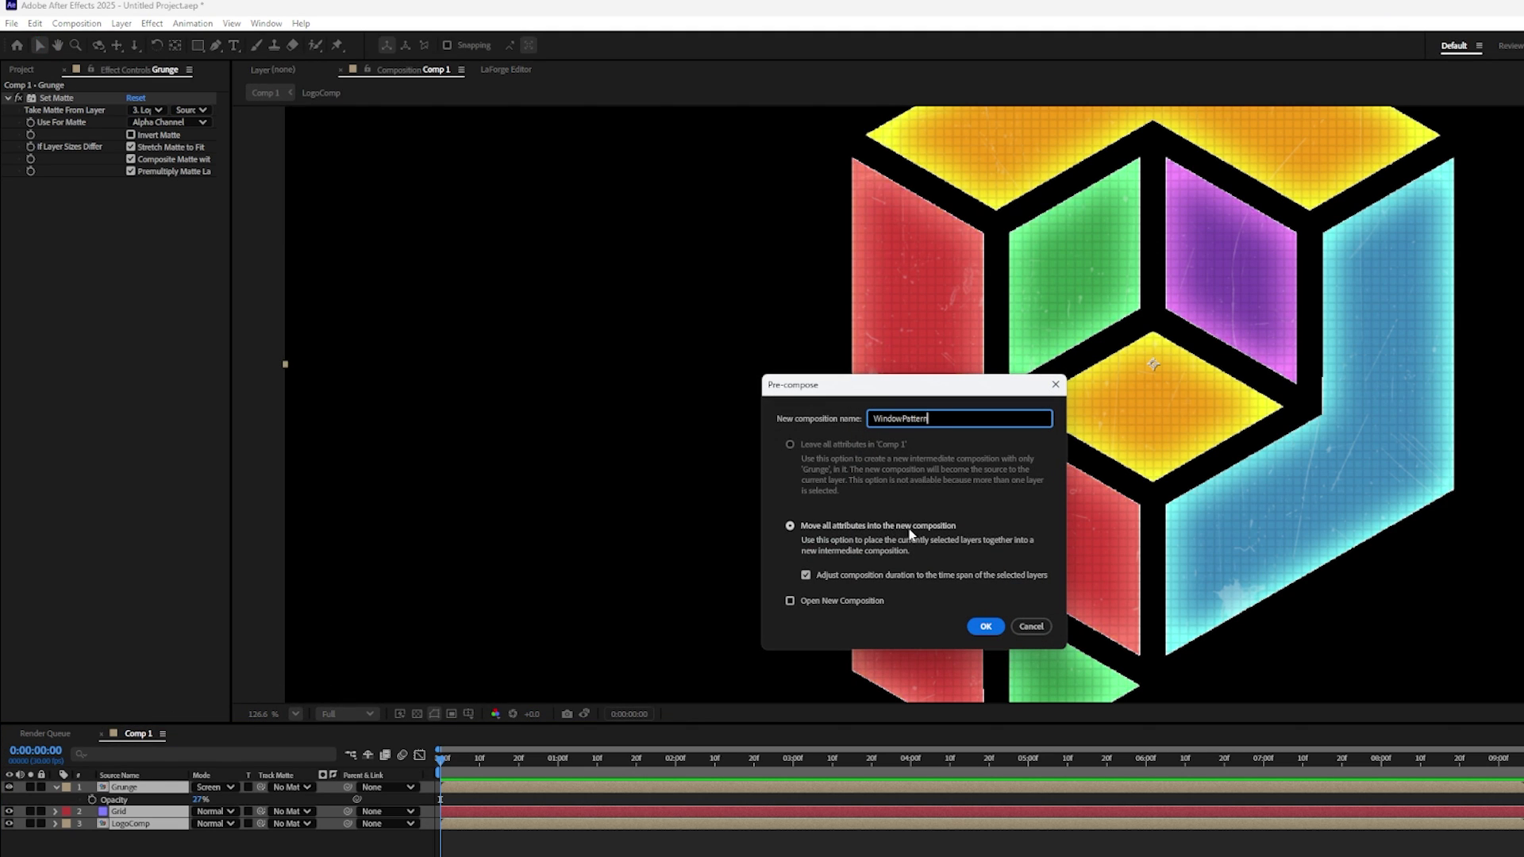
click(985, 626)
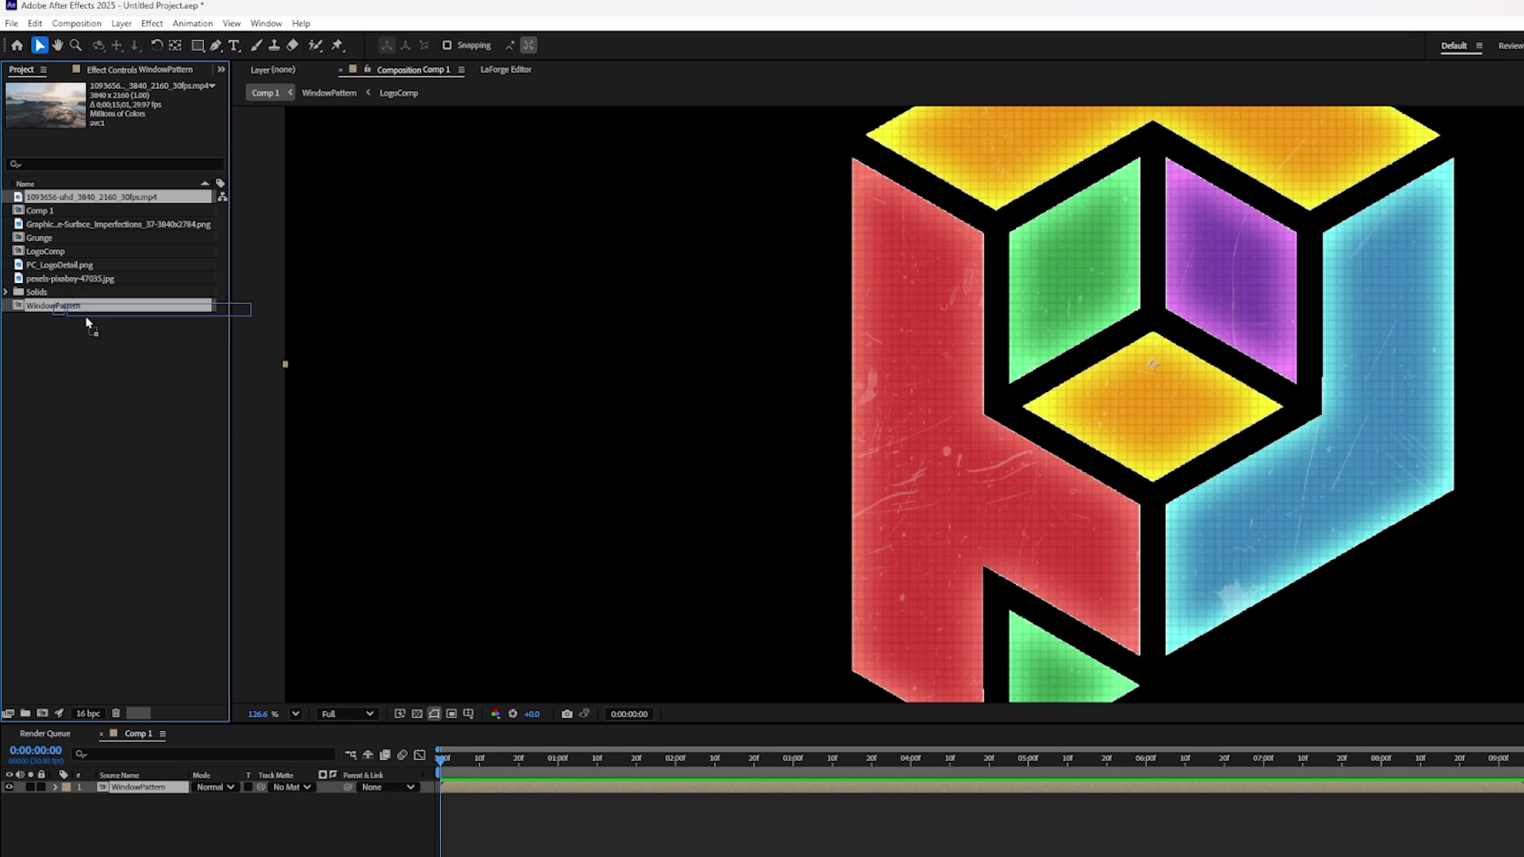
Step: Place the 1093656-uhd_3840_2160_30fps.mp4 footage beneath the WindowPattern layer and scale it to 54%
drag(85, 309, 116, 851)
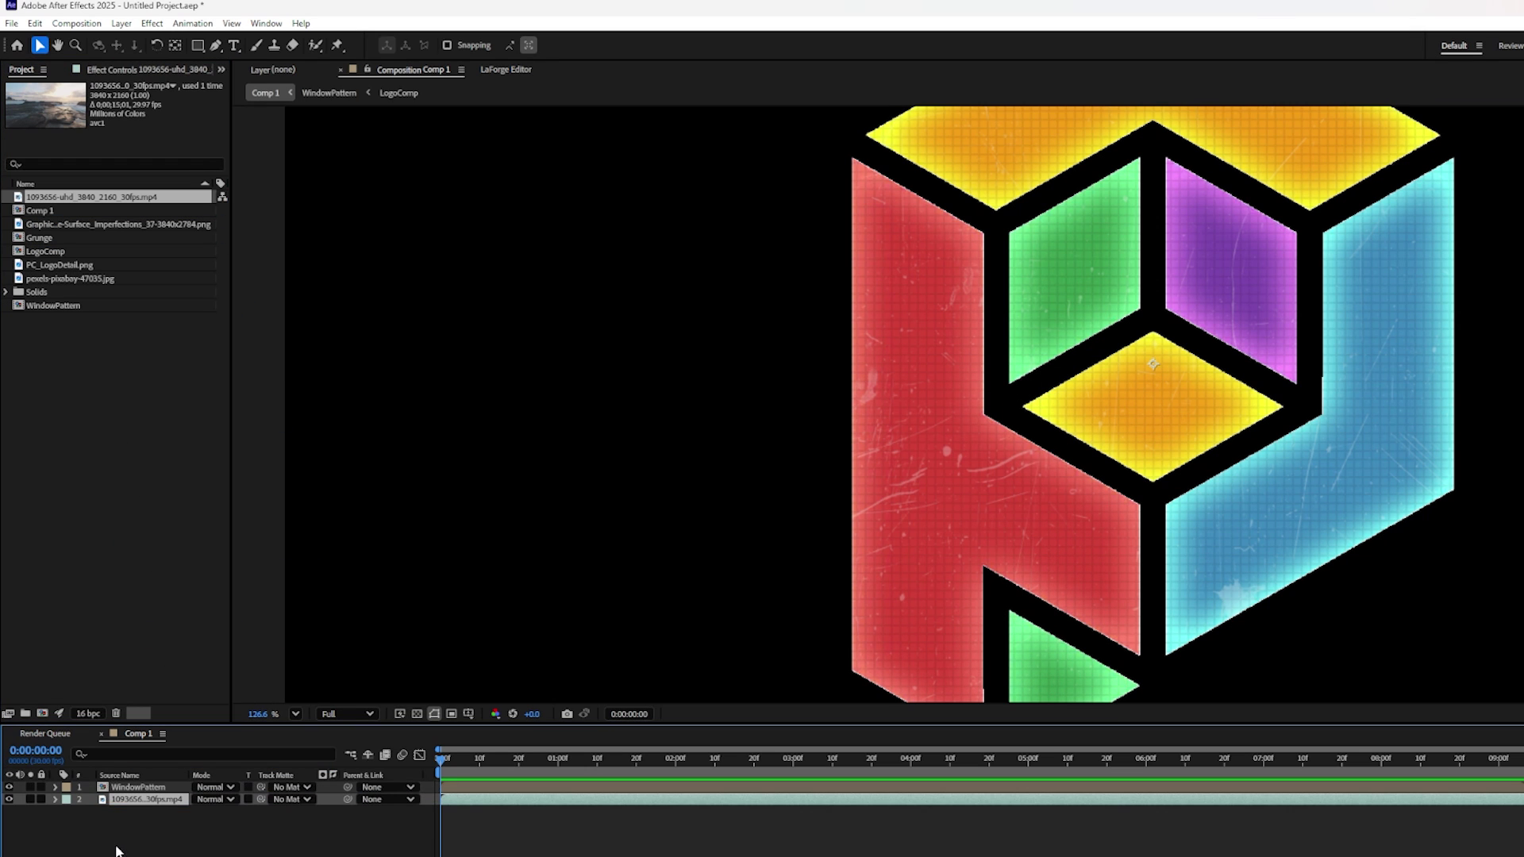
scroll(593, 592, down, 4)
drag(643, 550, 594, 404)
key(s)
drag(227, 811, 191, 800)
scroll(753, 430, up, 4)
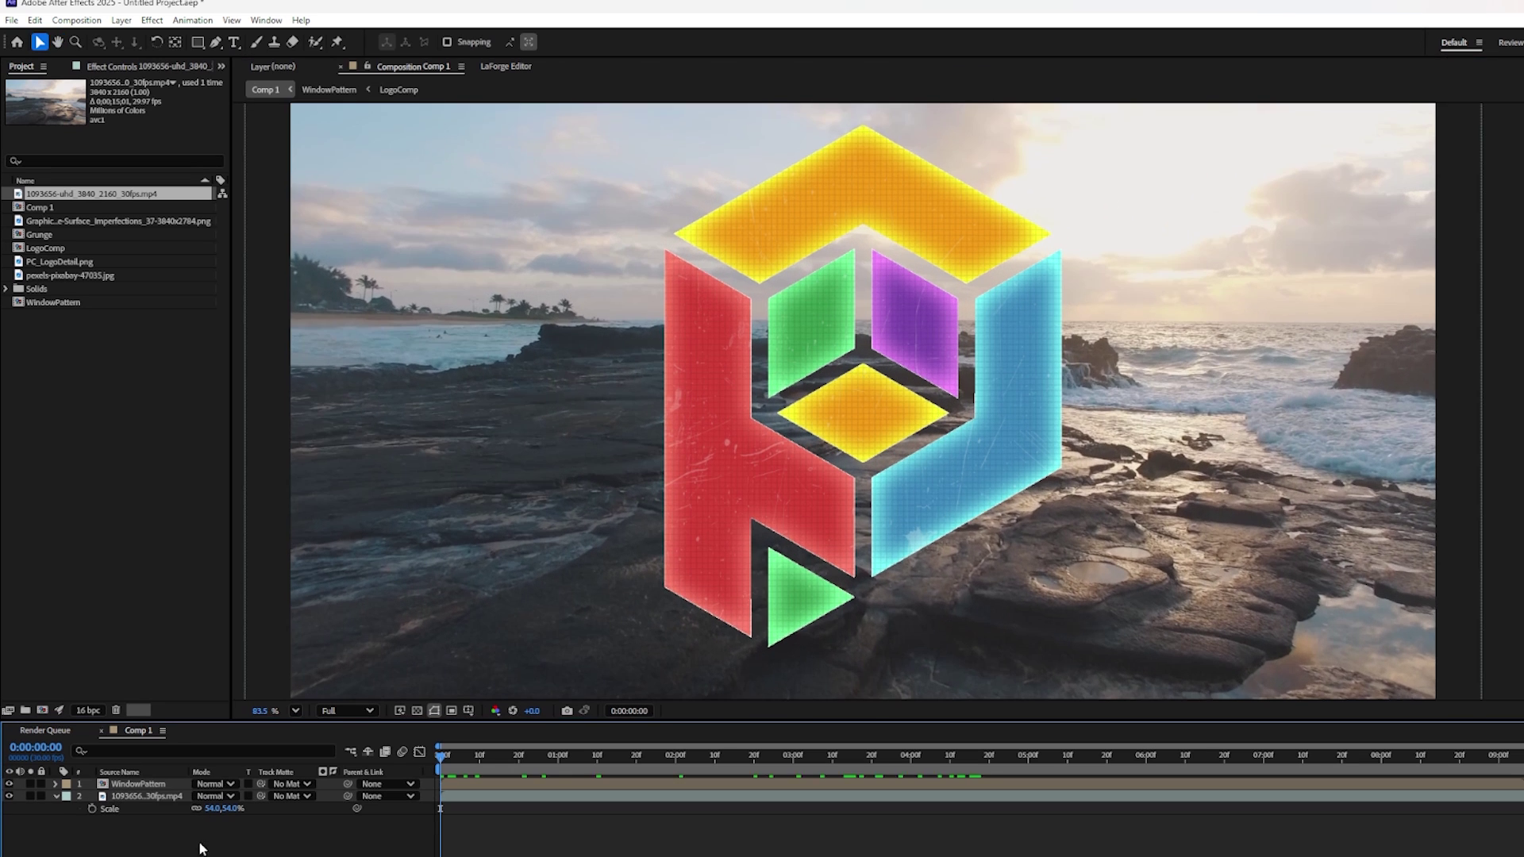
Step: Create an adjustment layer above the other layers and apply the Crates Glass effect to it
right_click(199, 848)
mouse_move(230, 846)
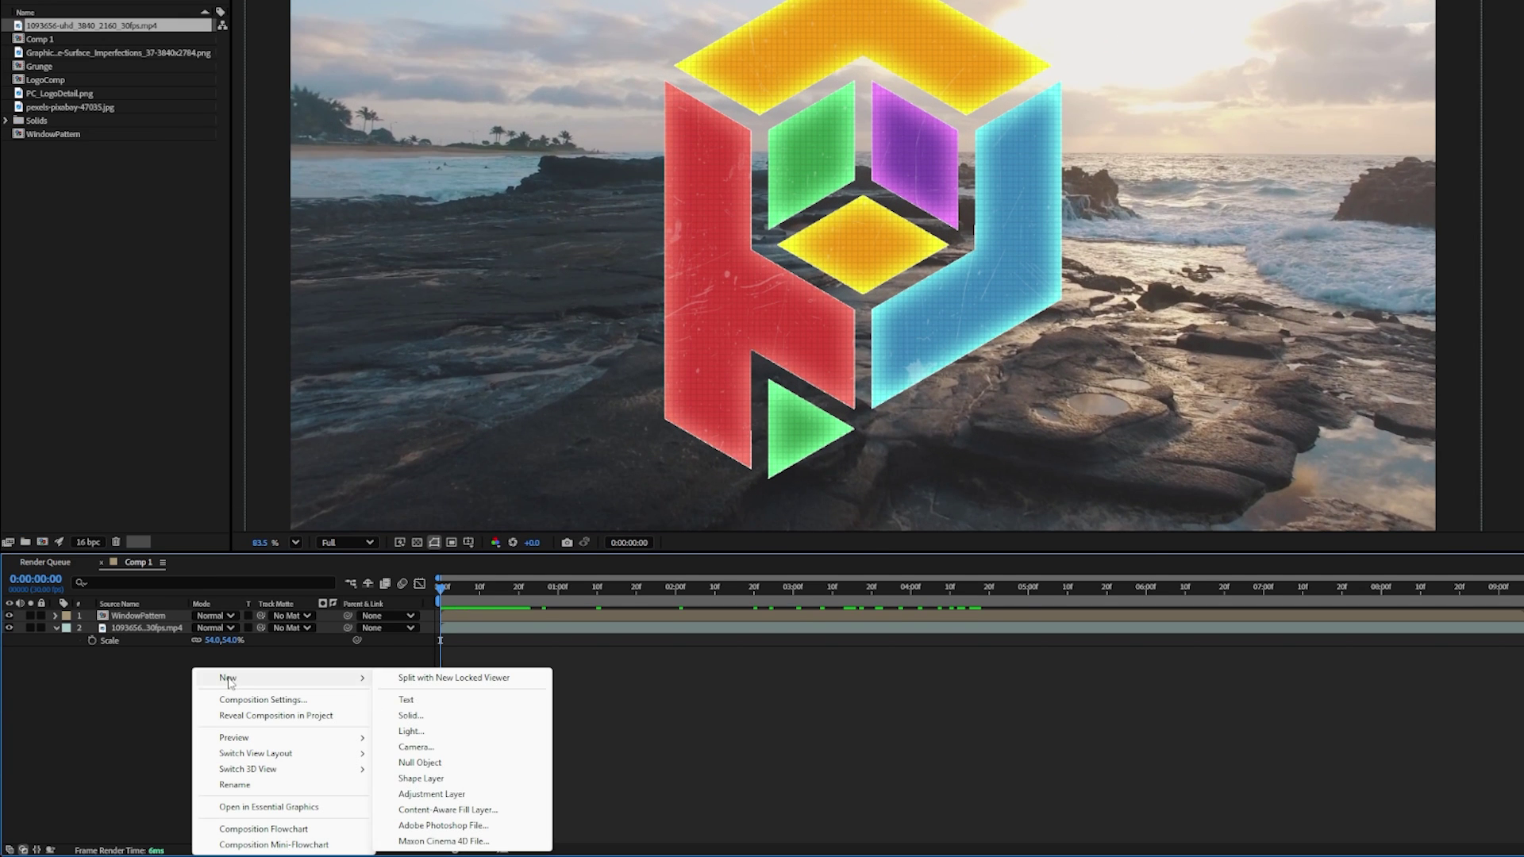
click(433, 794)
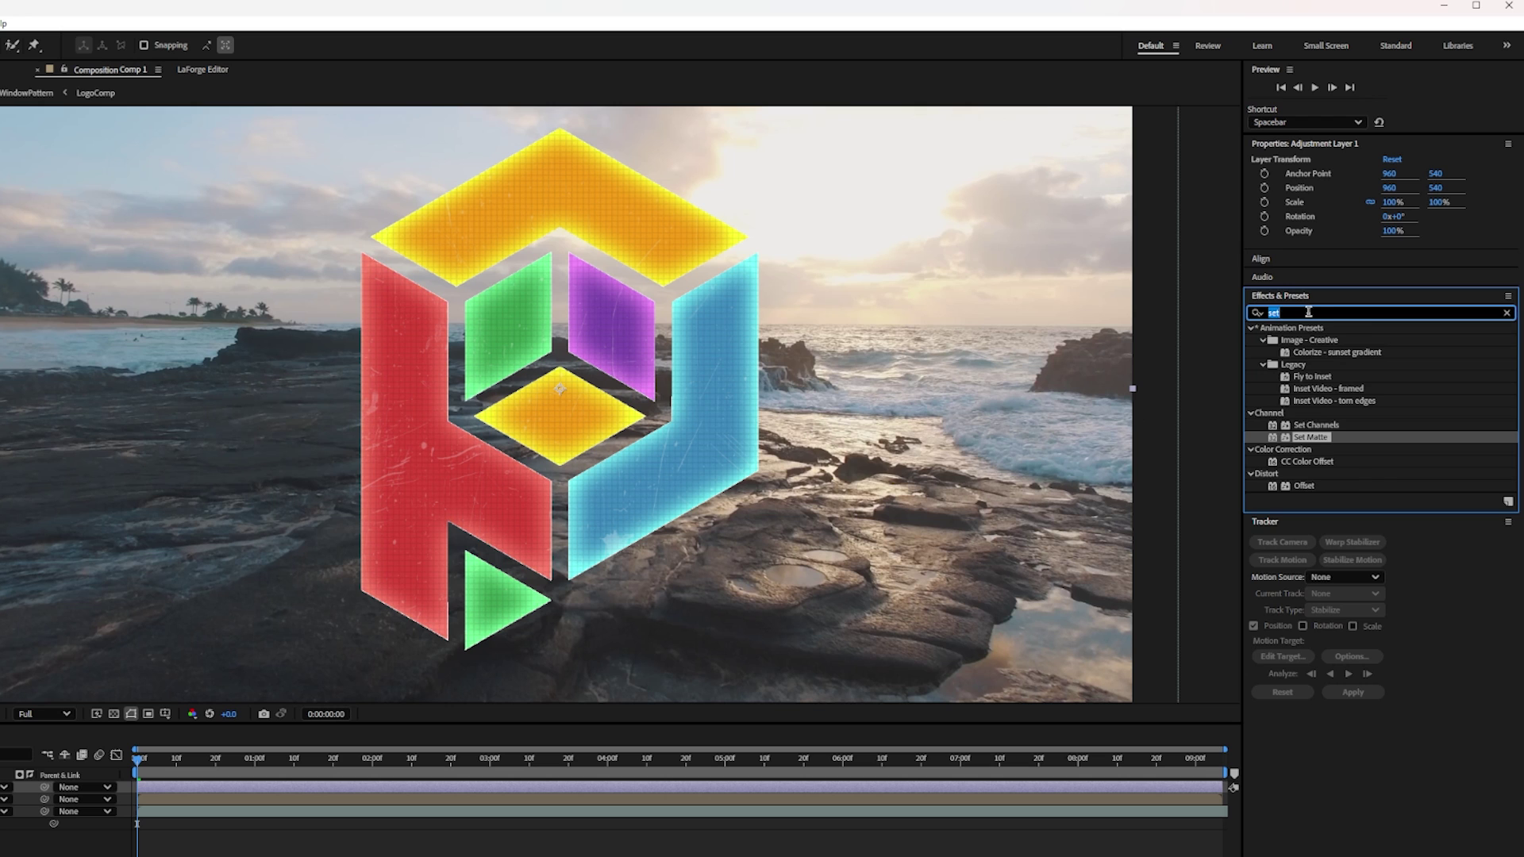
text(crates glass)
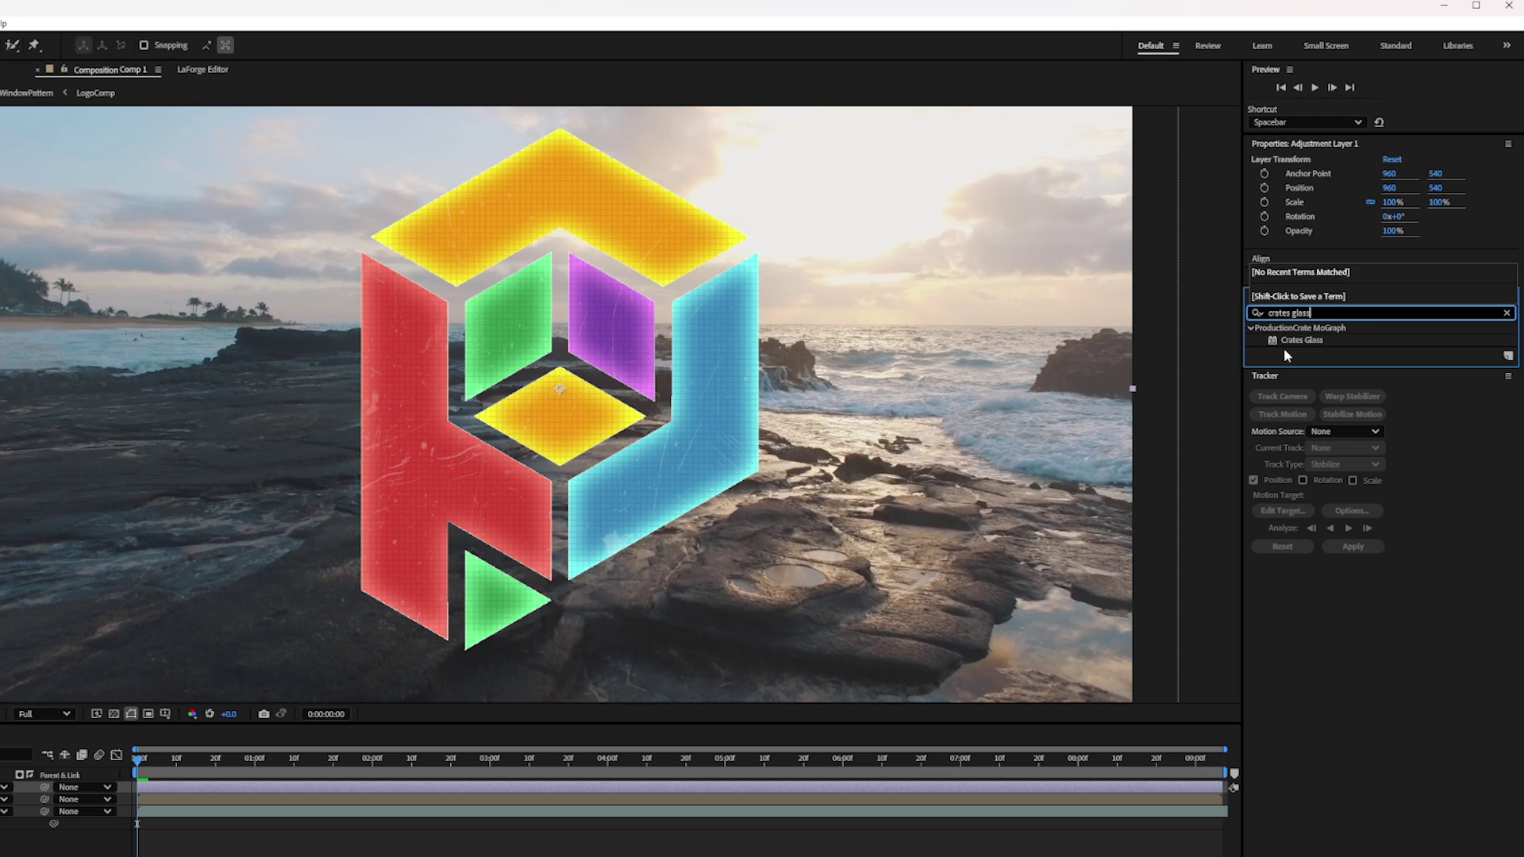
drag(1291, 340, 131, 788)
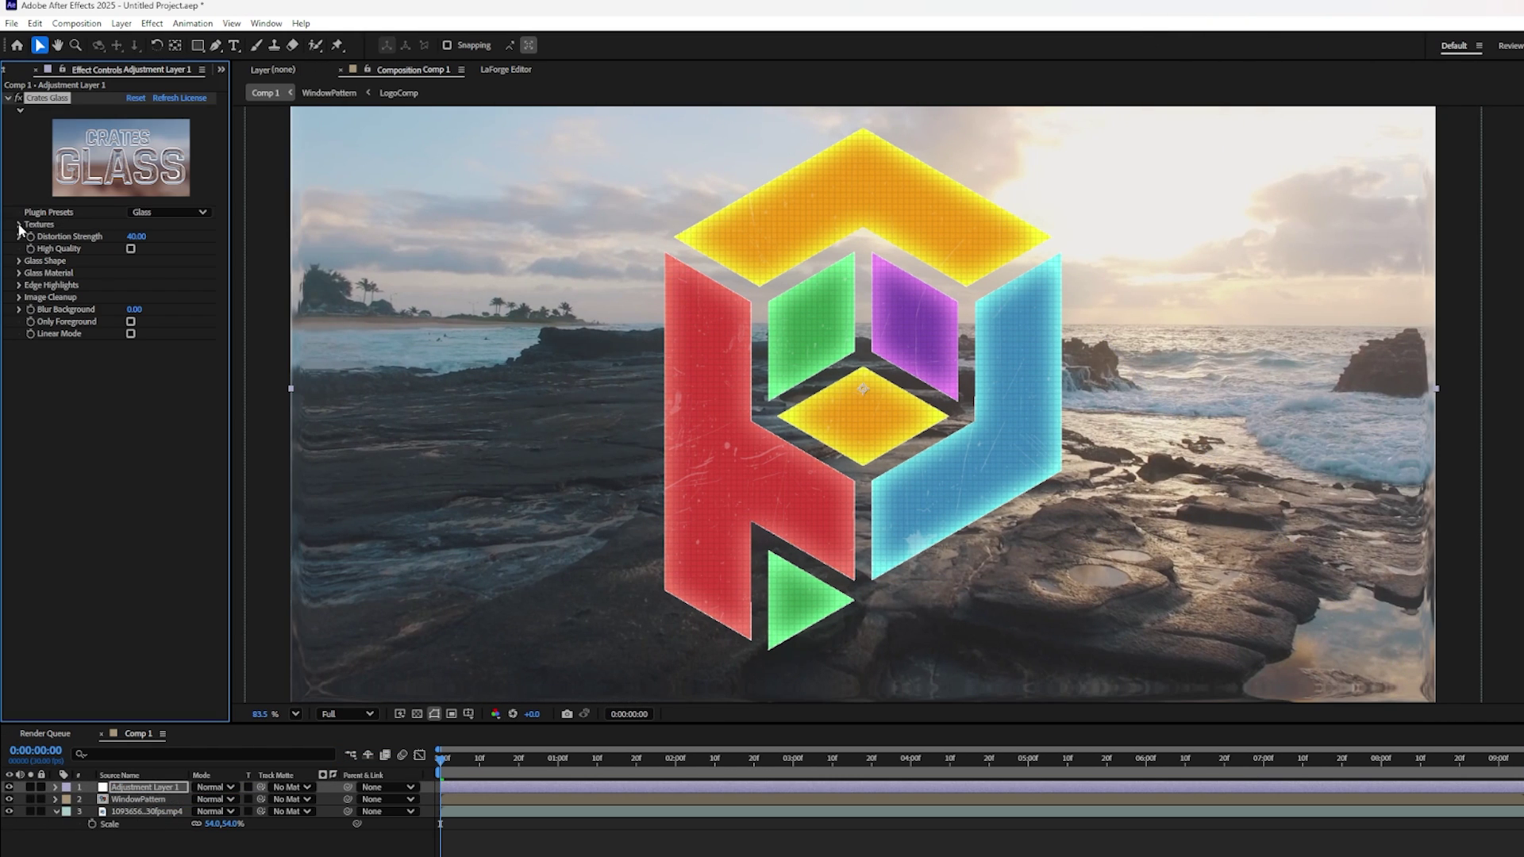
Step: Choose WindowPattern as the Glass texture layer in the Crates Glass effect
click(20, 226)
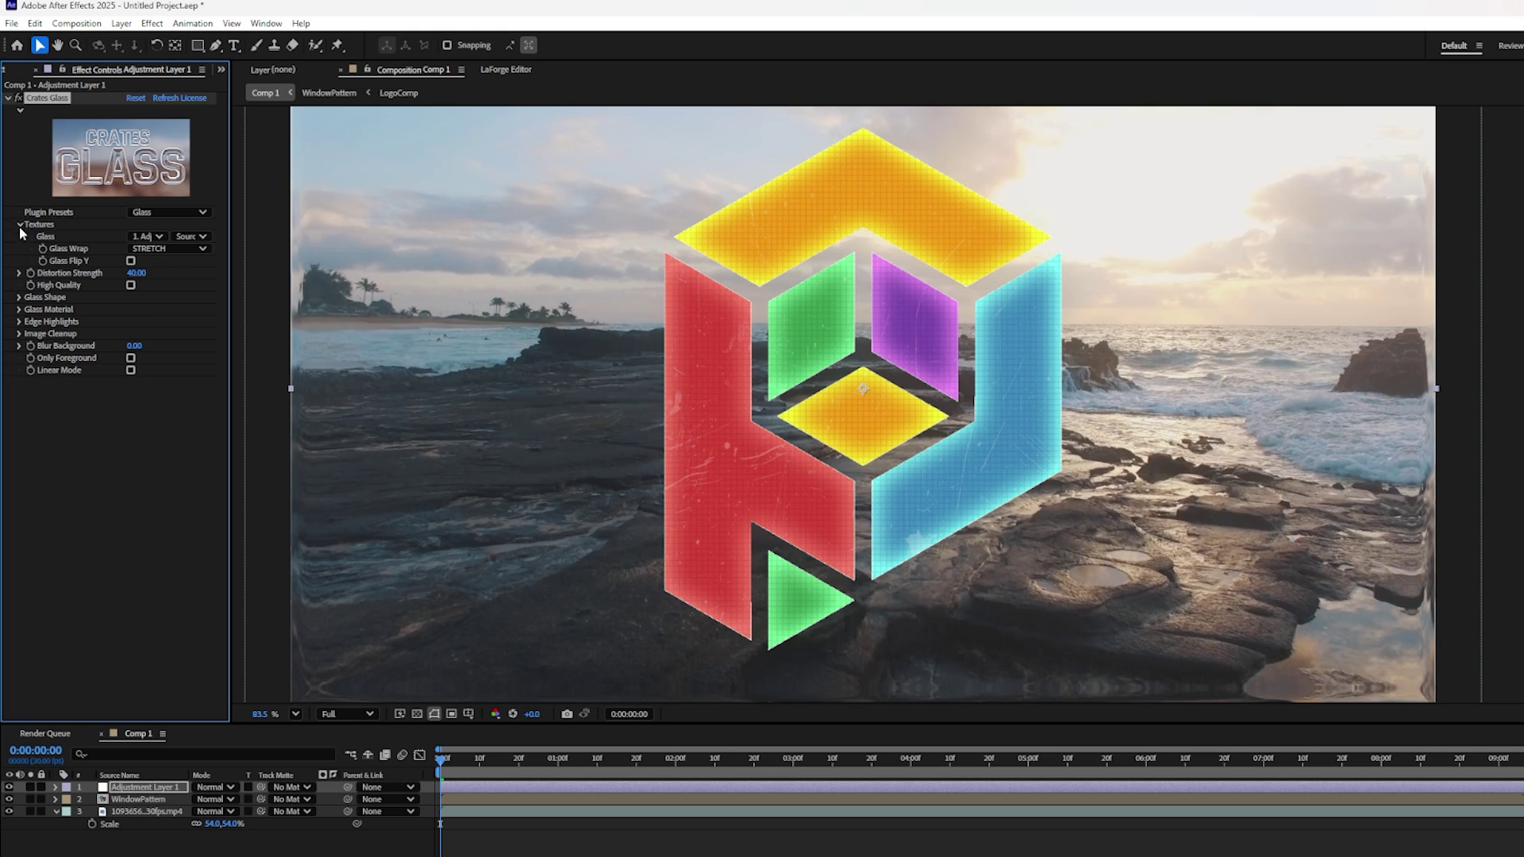
click(148, 236)
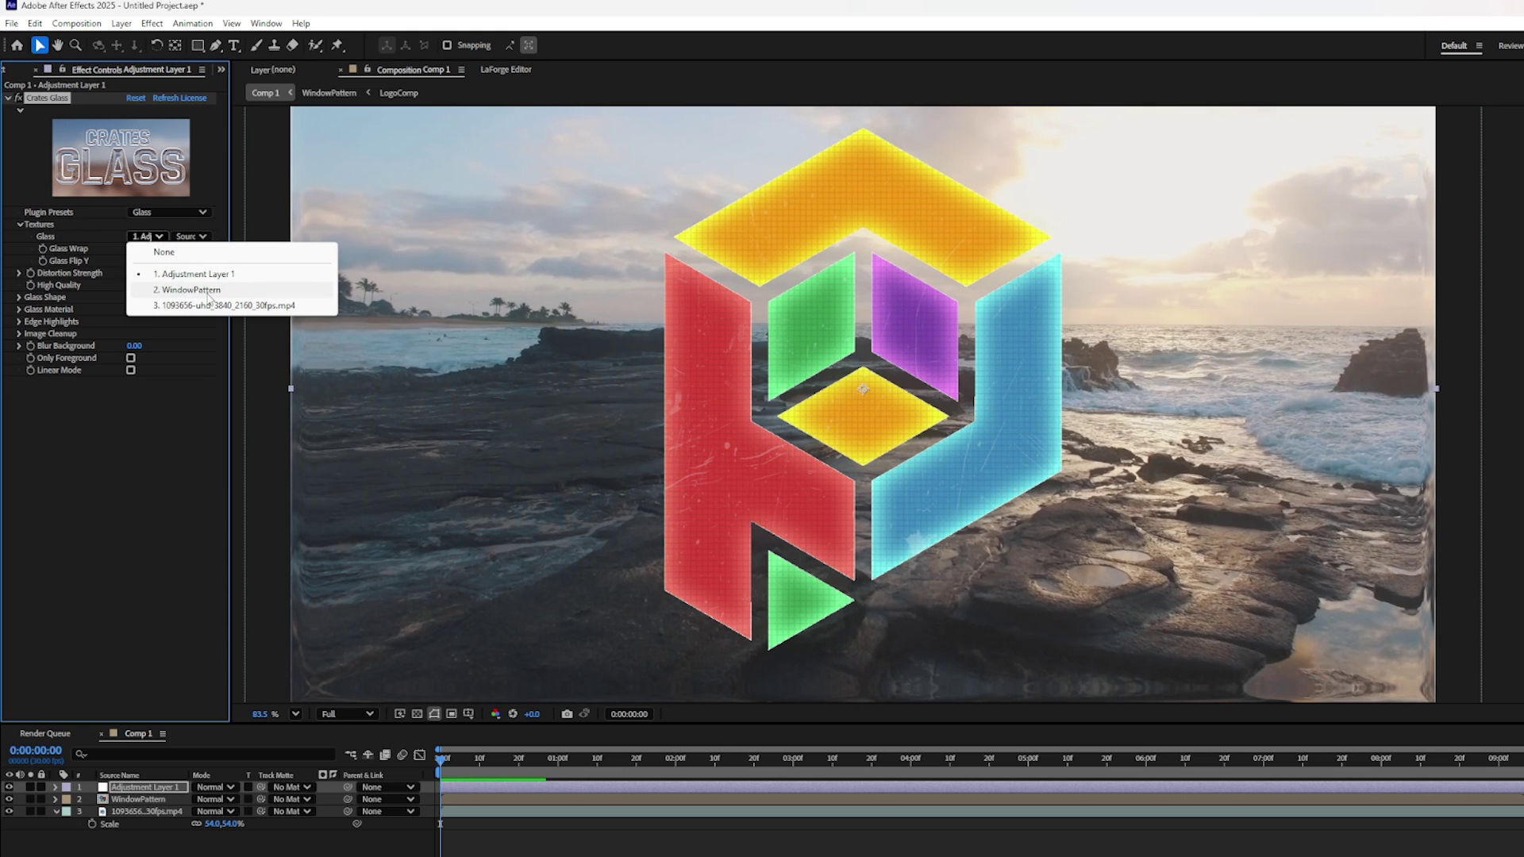
click(190, 289)
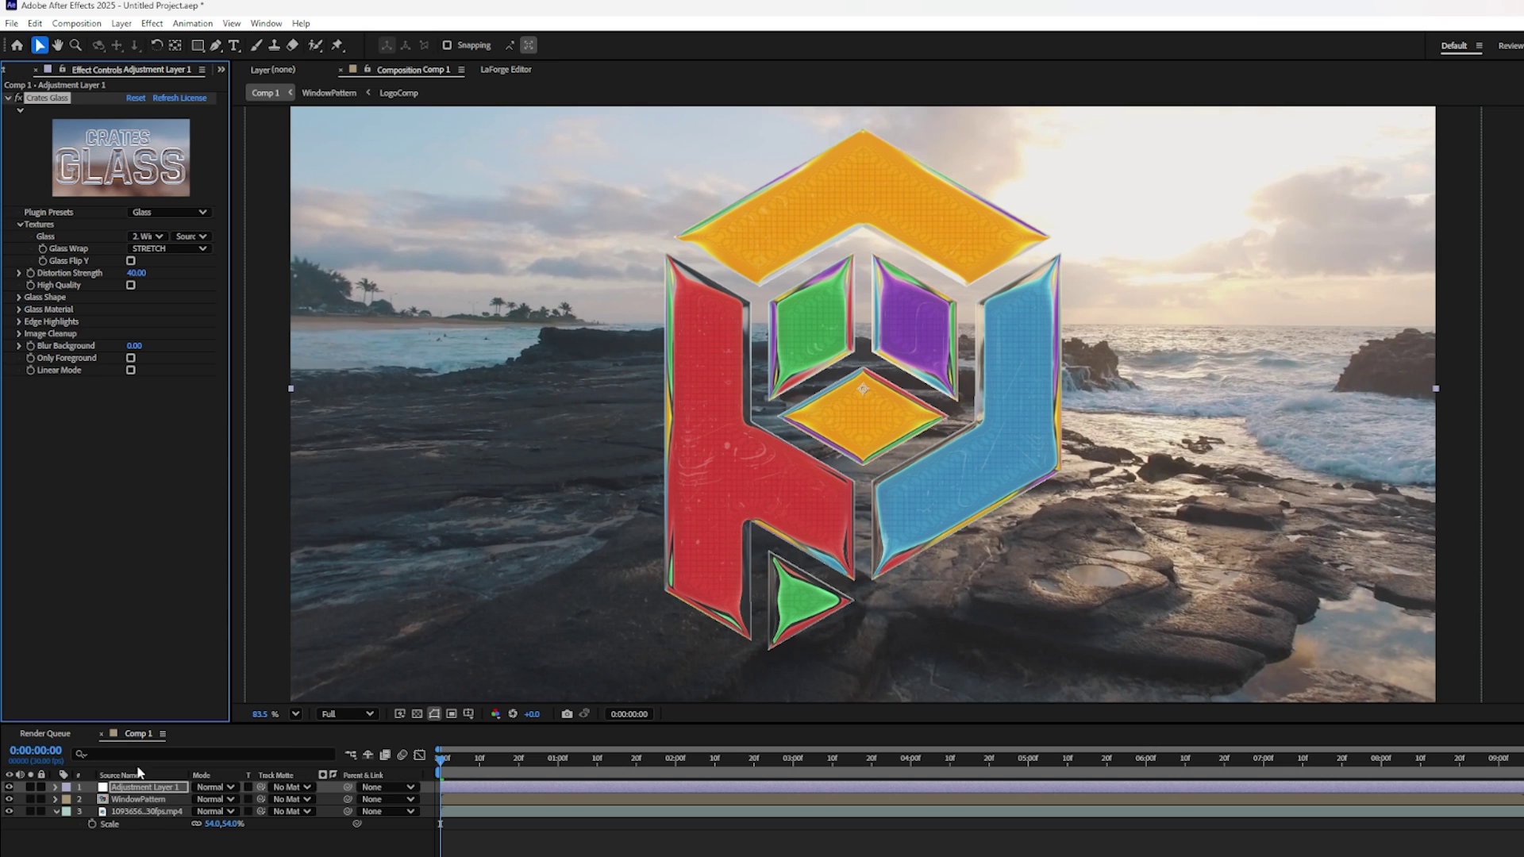
Step: Hide the WindowPattern layer and scrub through the footage to check the glass refraction
click(9, 799)
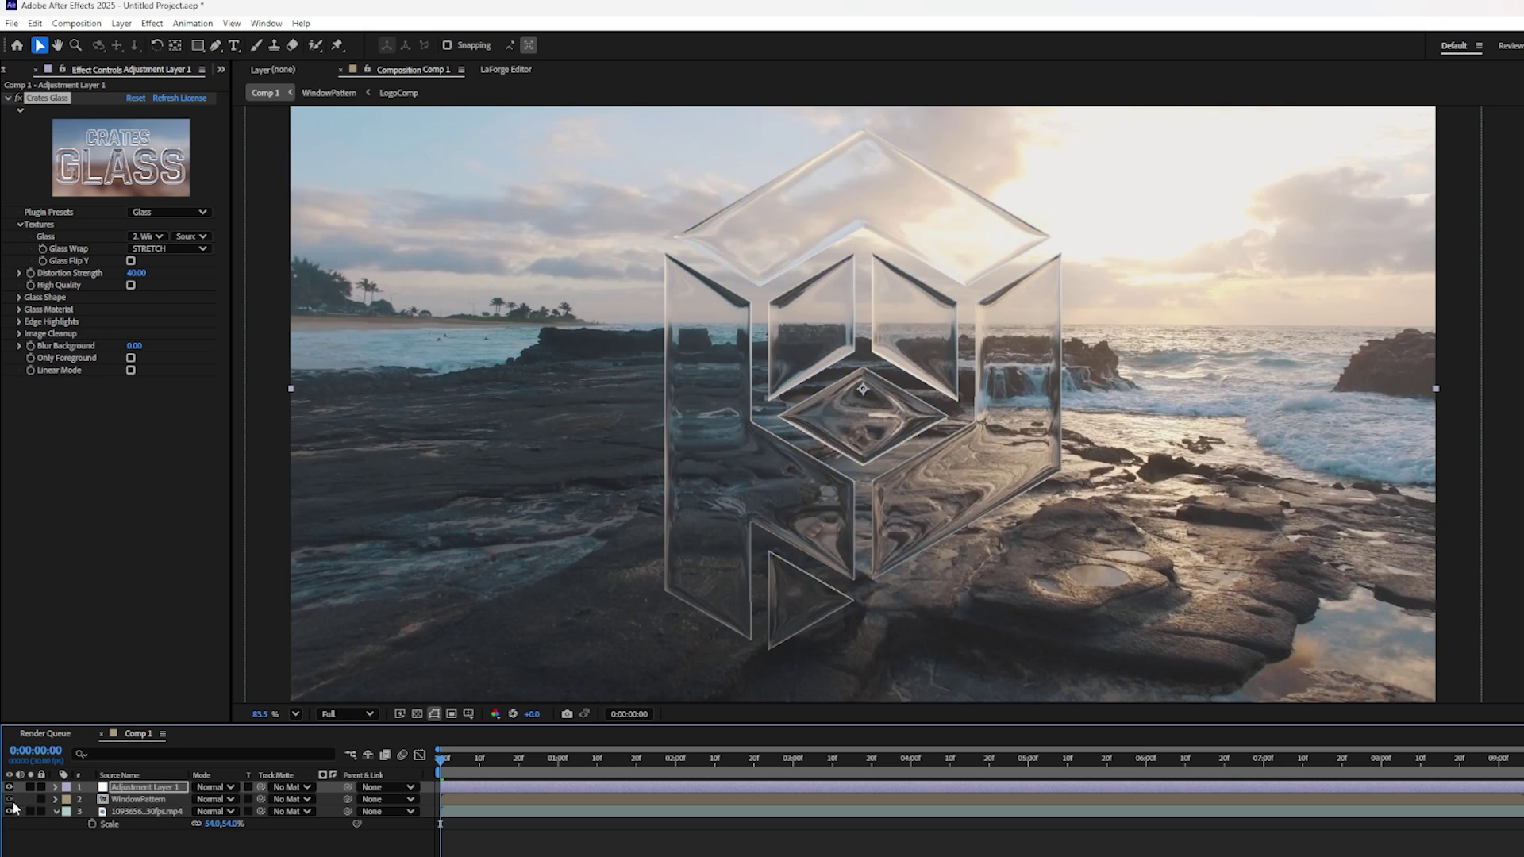
scroll(917, 395, up, 5)
scroll(917, 395, down, 5)
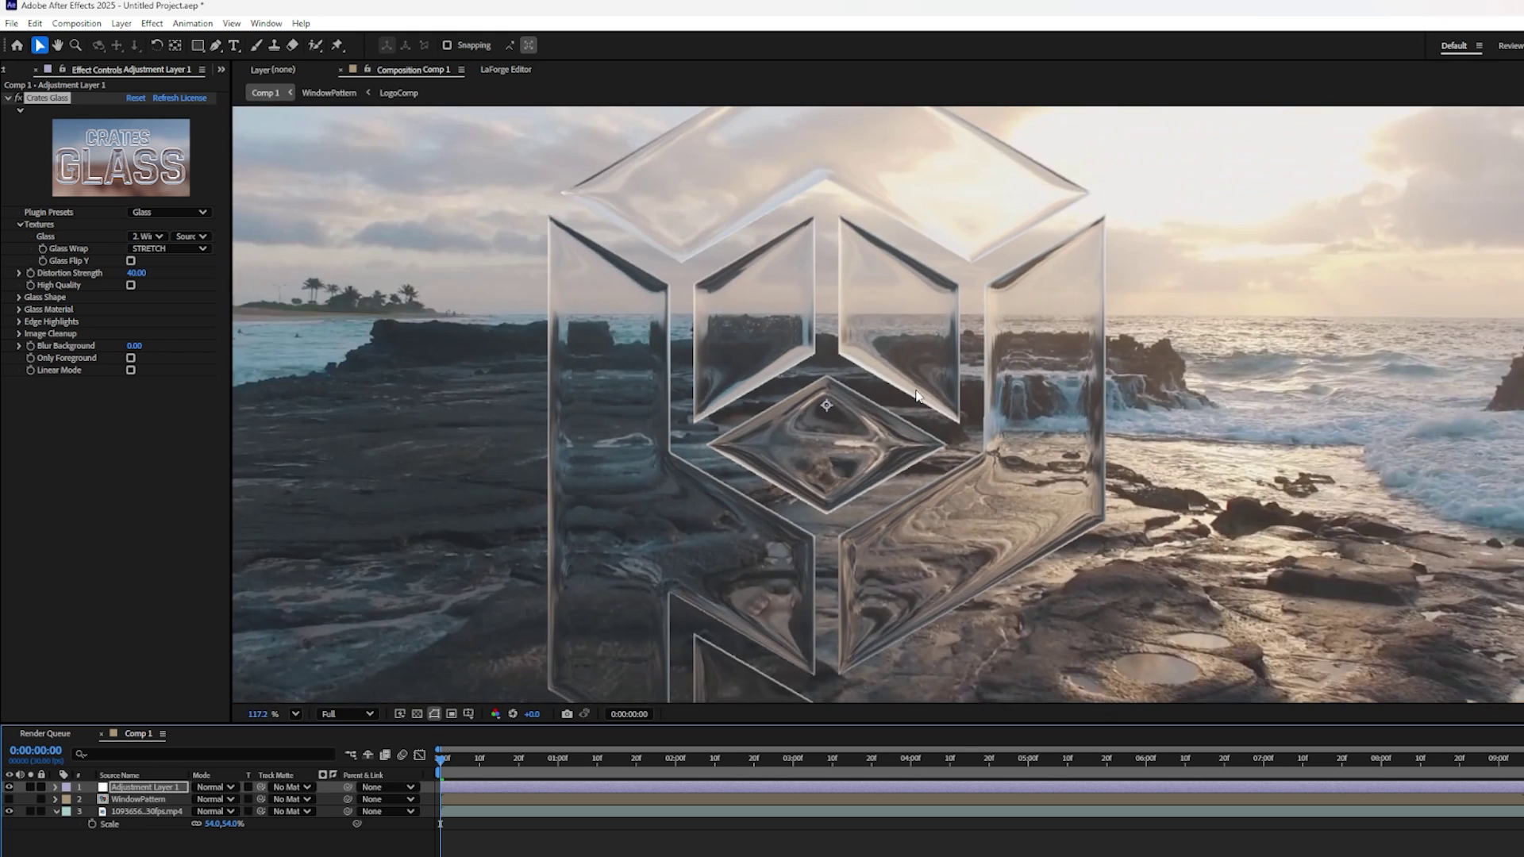
drag(827, 568, 832, 523)
drag(441, 758, 390, 665)
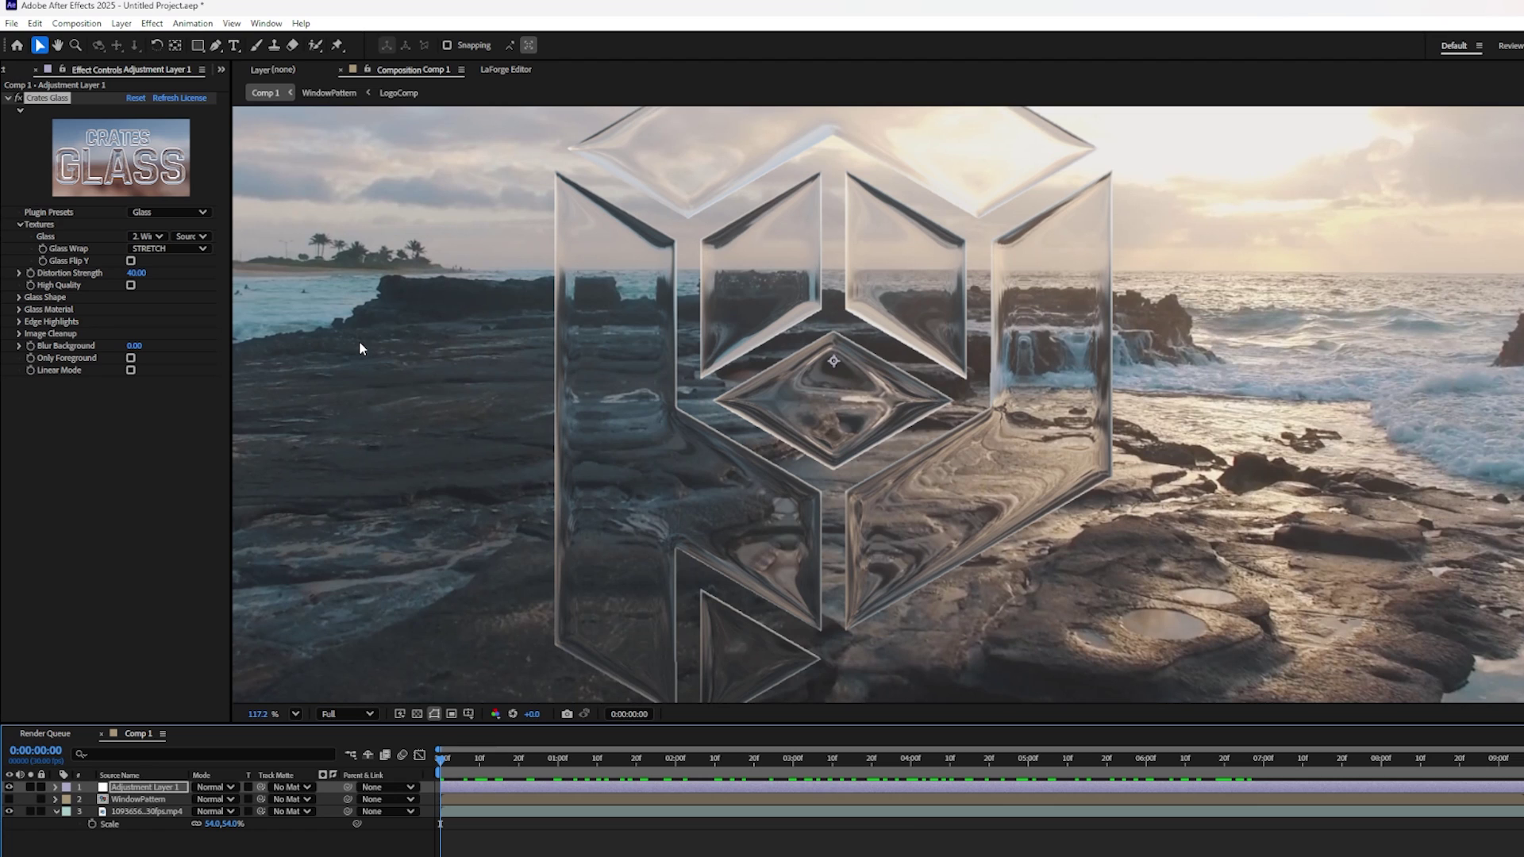
Step: Enable the use of the input as absorption in the glass material and inspect the tinted logo panes
click(19, 311)
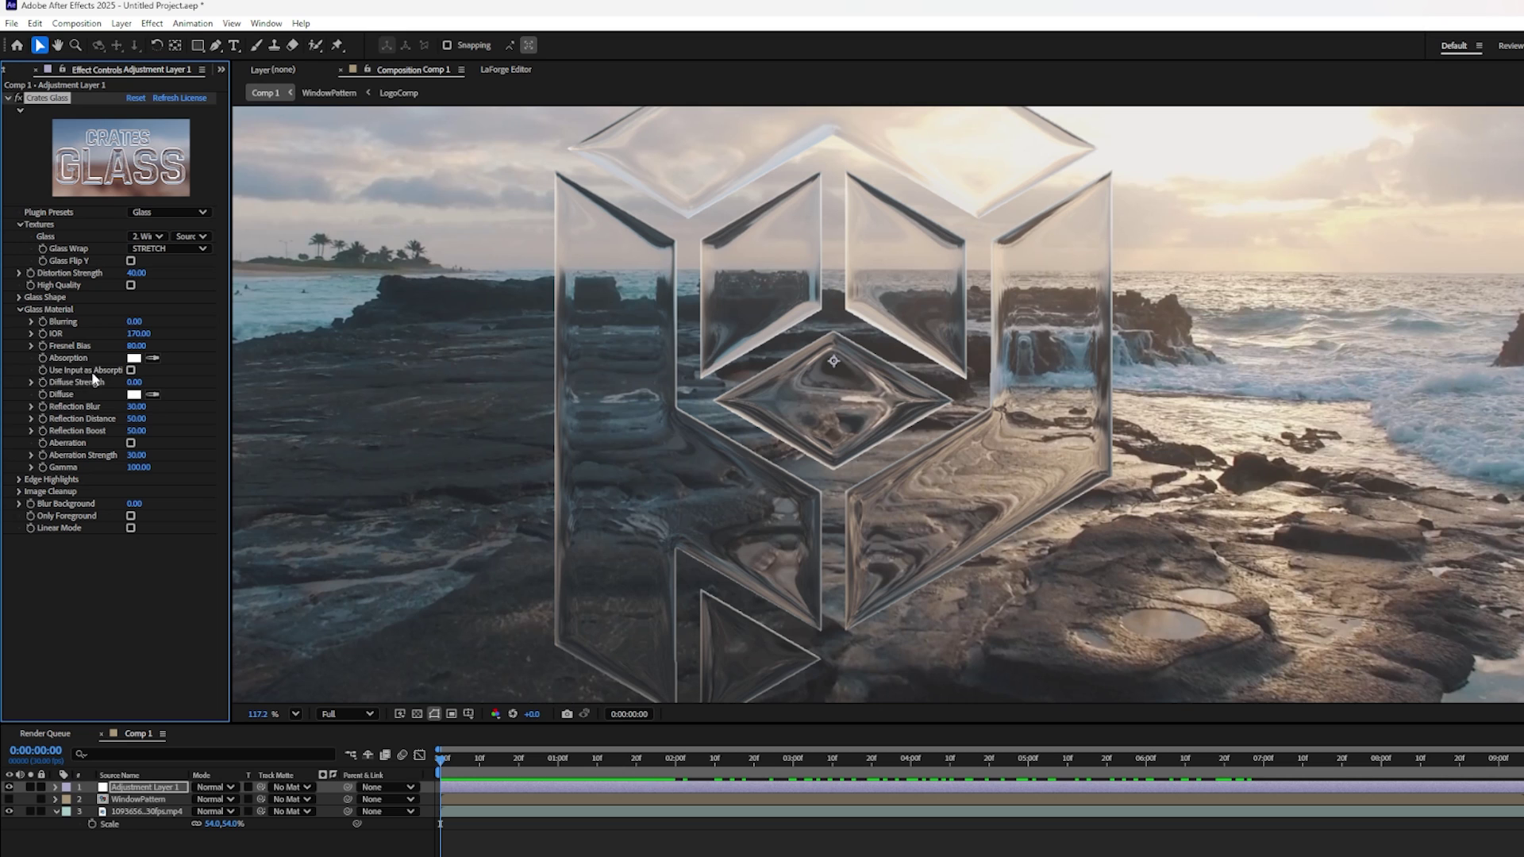
click(131, 370)
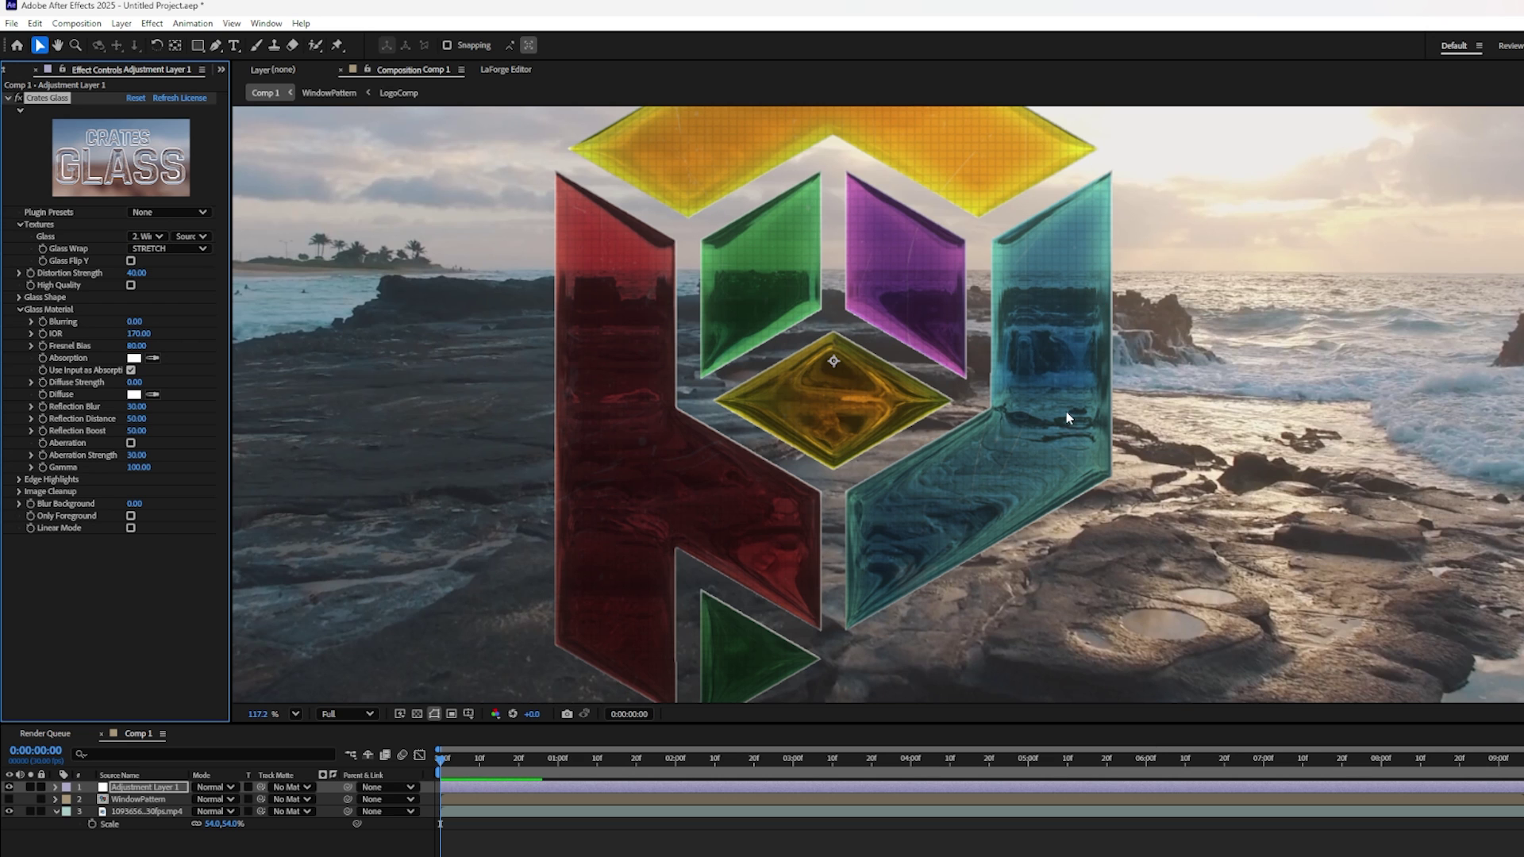
scroll(1029, 339, up, 2)
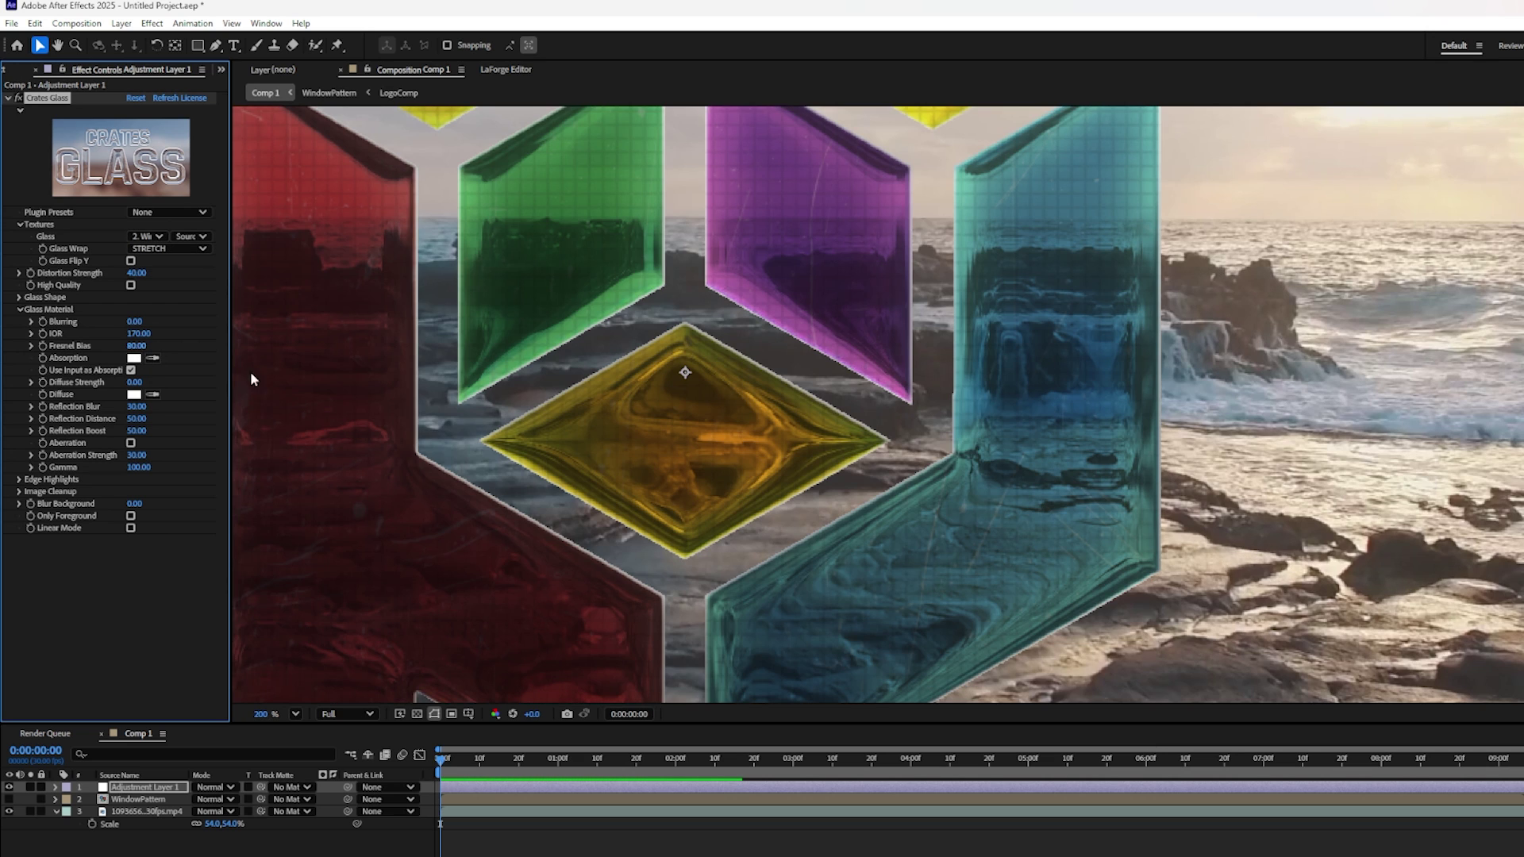
Step: Adjust the glass shape to a bevel width of 44, a bevel shape of 7 and a smoothing of 23
drag(1037, 287, 1002, 550)
drag(916, 225, 1222, 294)
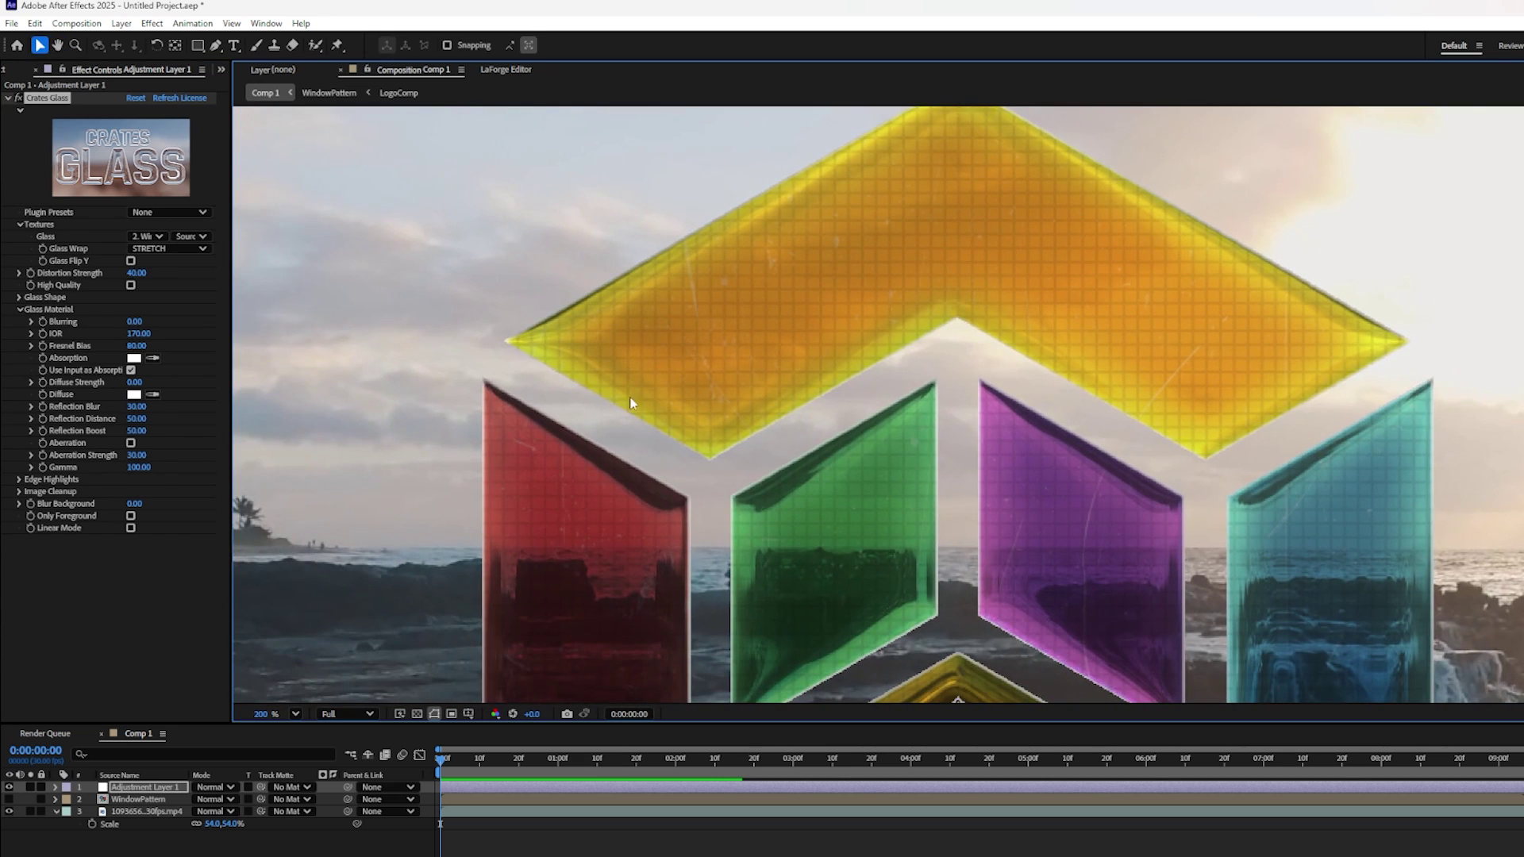
click(19, 298)
drag(139, 325, 73, 321)
drag(148, 347, 142, 346)
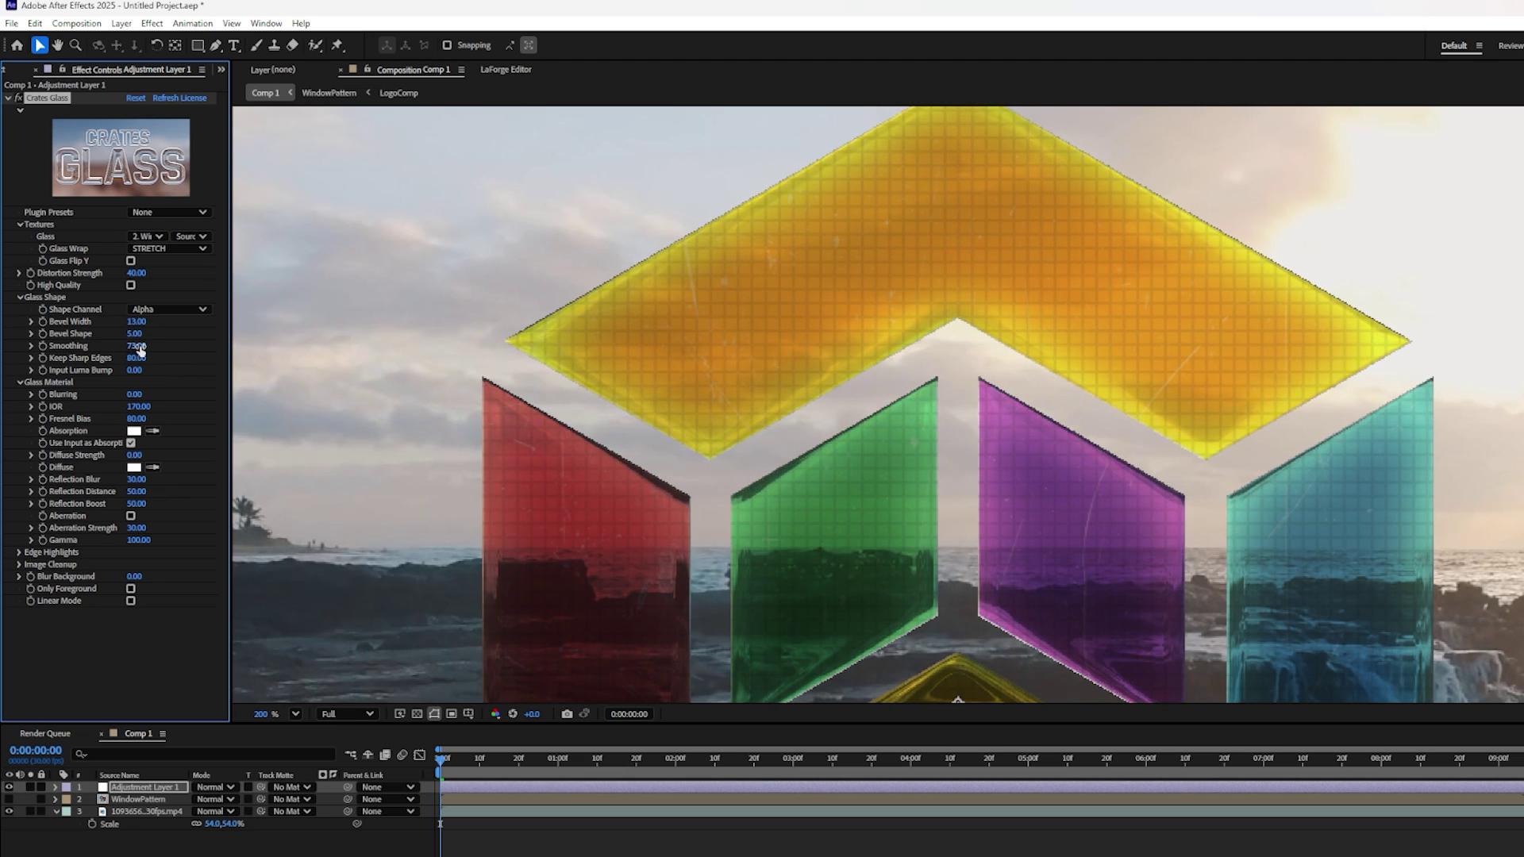
drag(131, 346, 103, 345)
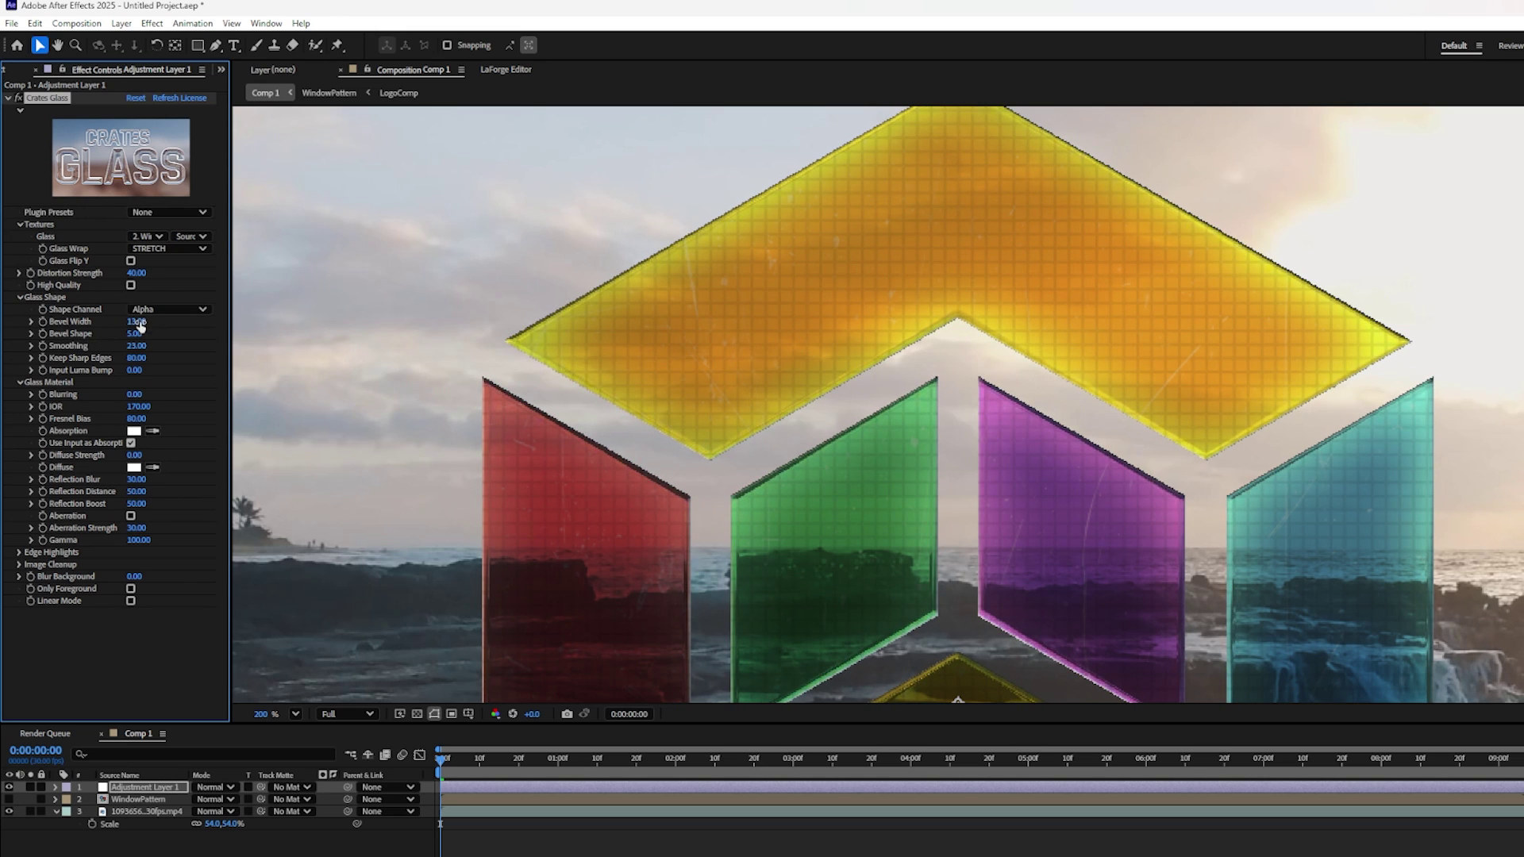
mouse_move(144, 322)
mouse_down()
mouse_move(159, 322)
mouse_move(137, 334)
mouse_up()
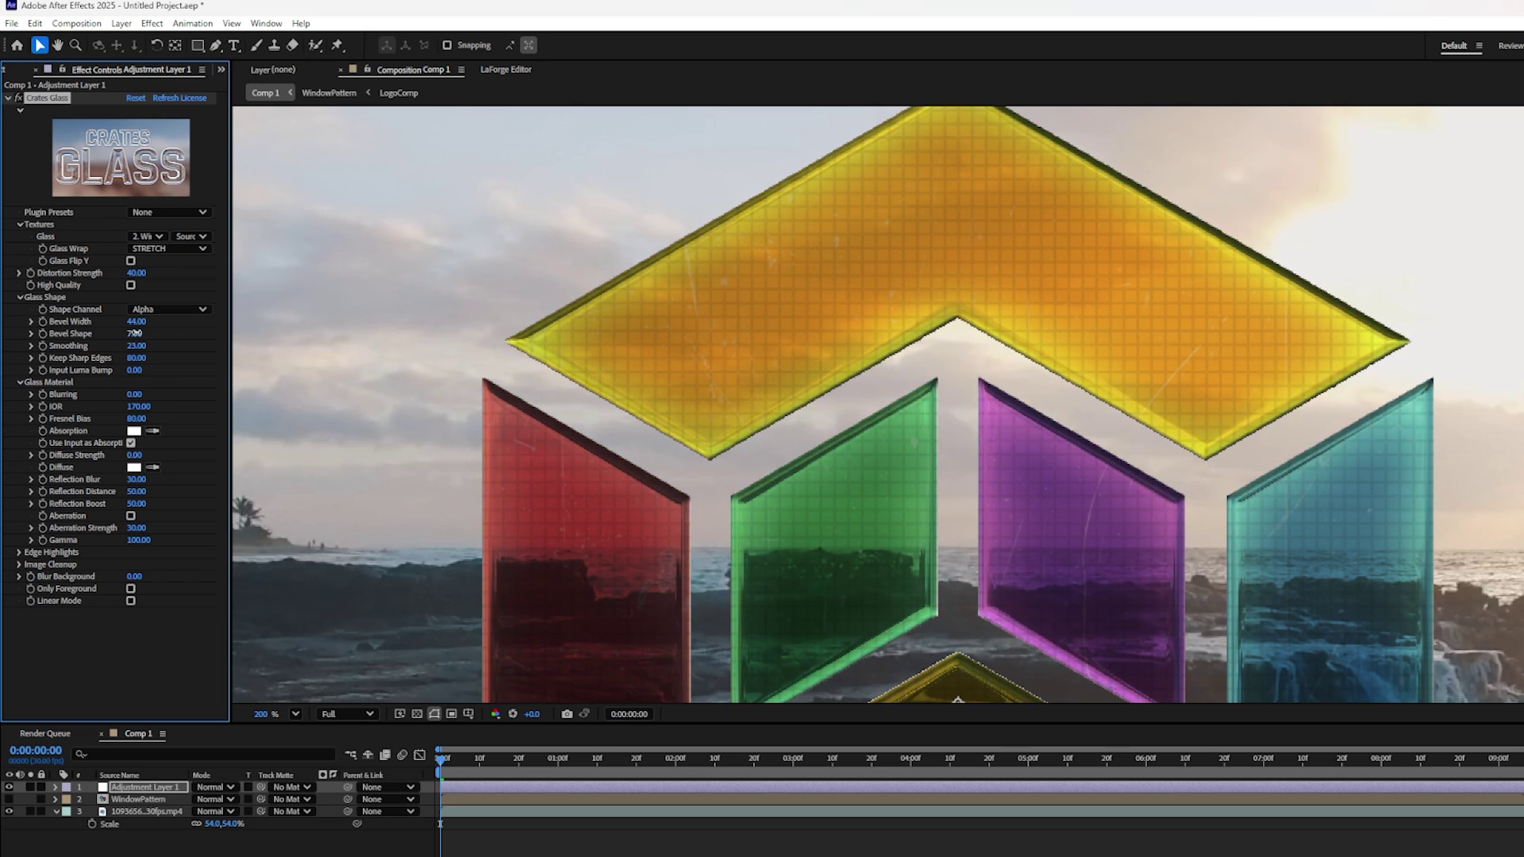
Step: Set the glass blurring to 86 and IOR to 291, turn on Only Foreground, and scrub to check the isolated logo
drag(1264, 688, 1056, 442)
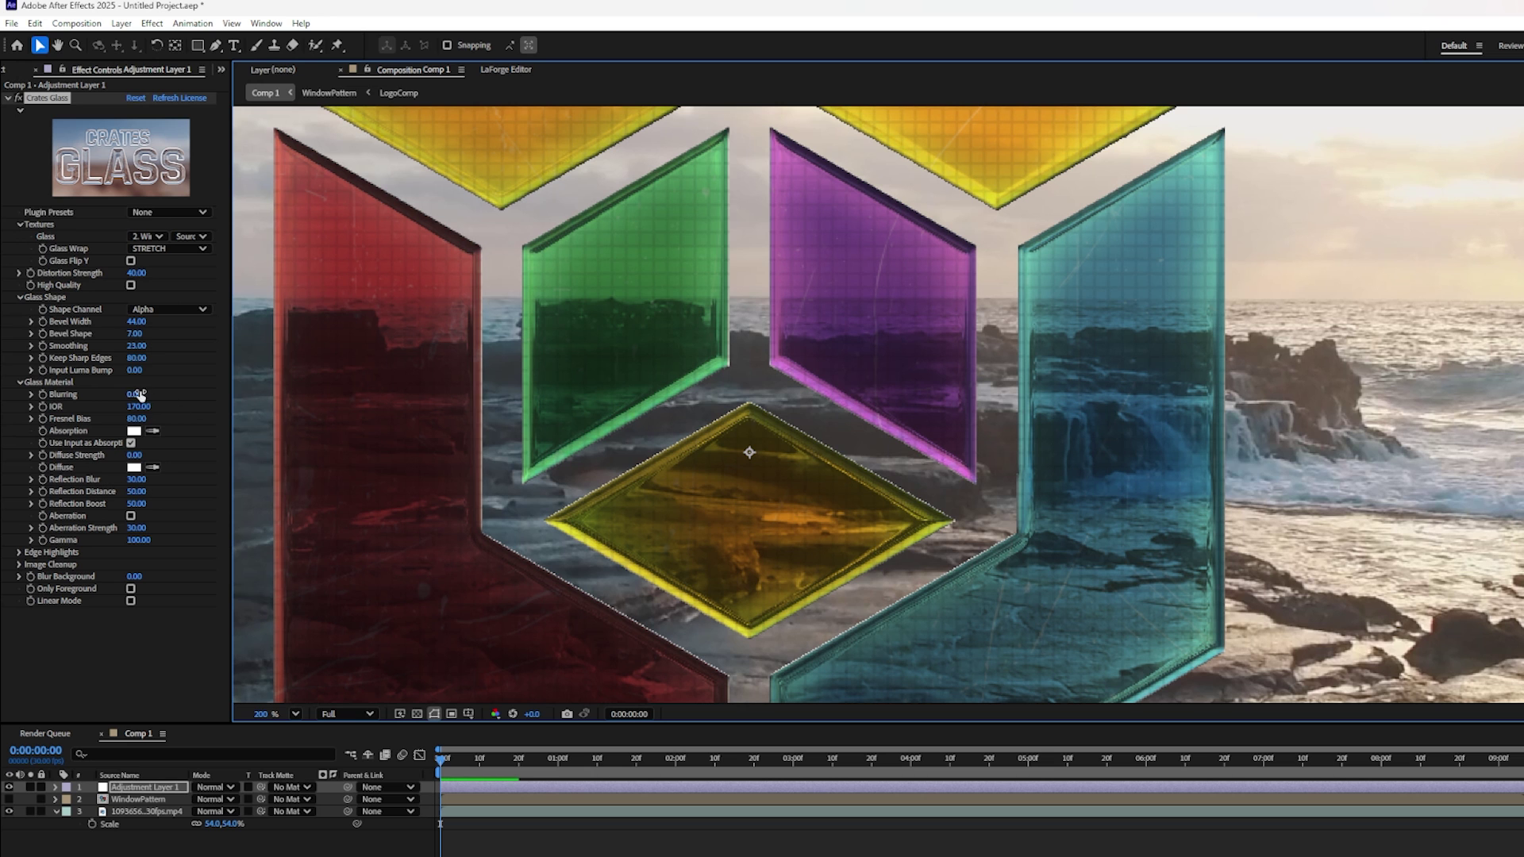
drag(135, 394, 241, 420)
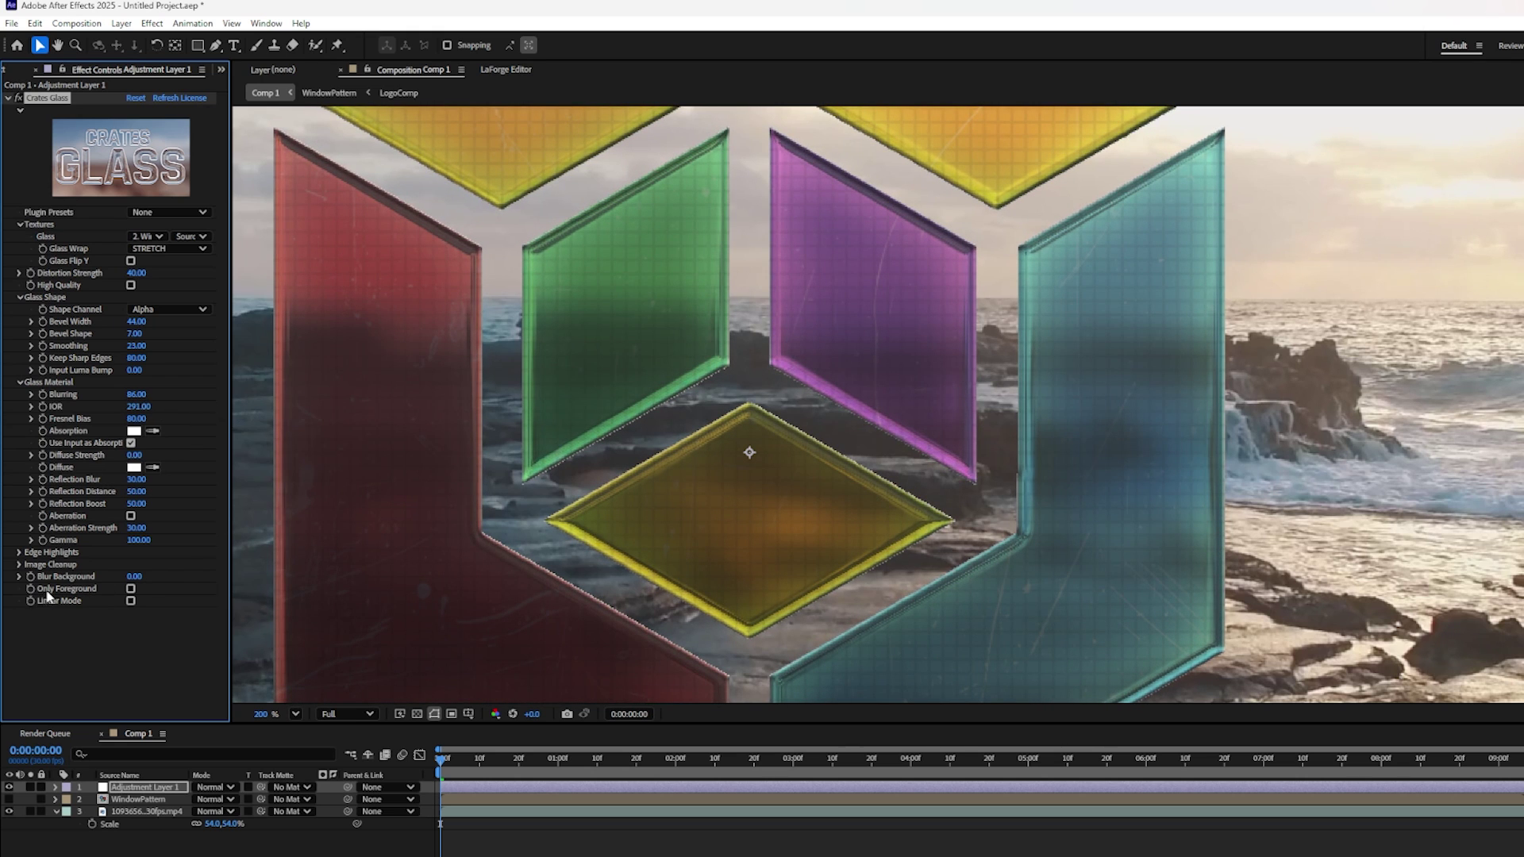
click(130, 589)
key(h)
drag(770, 358, 944, 224)
drag(853, 487, 854, 649)
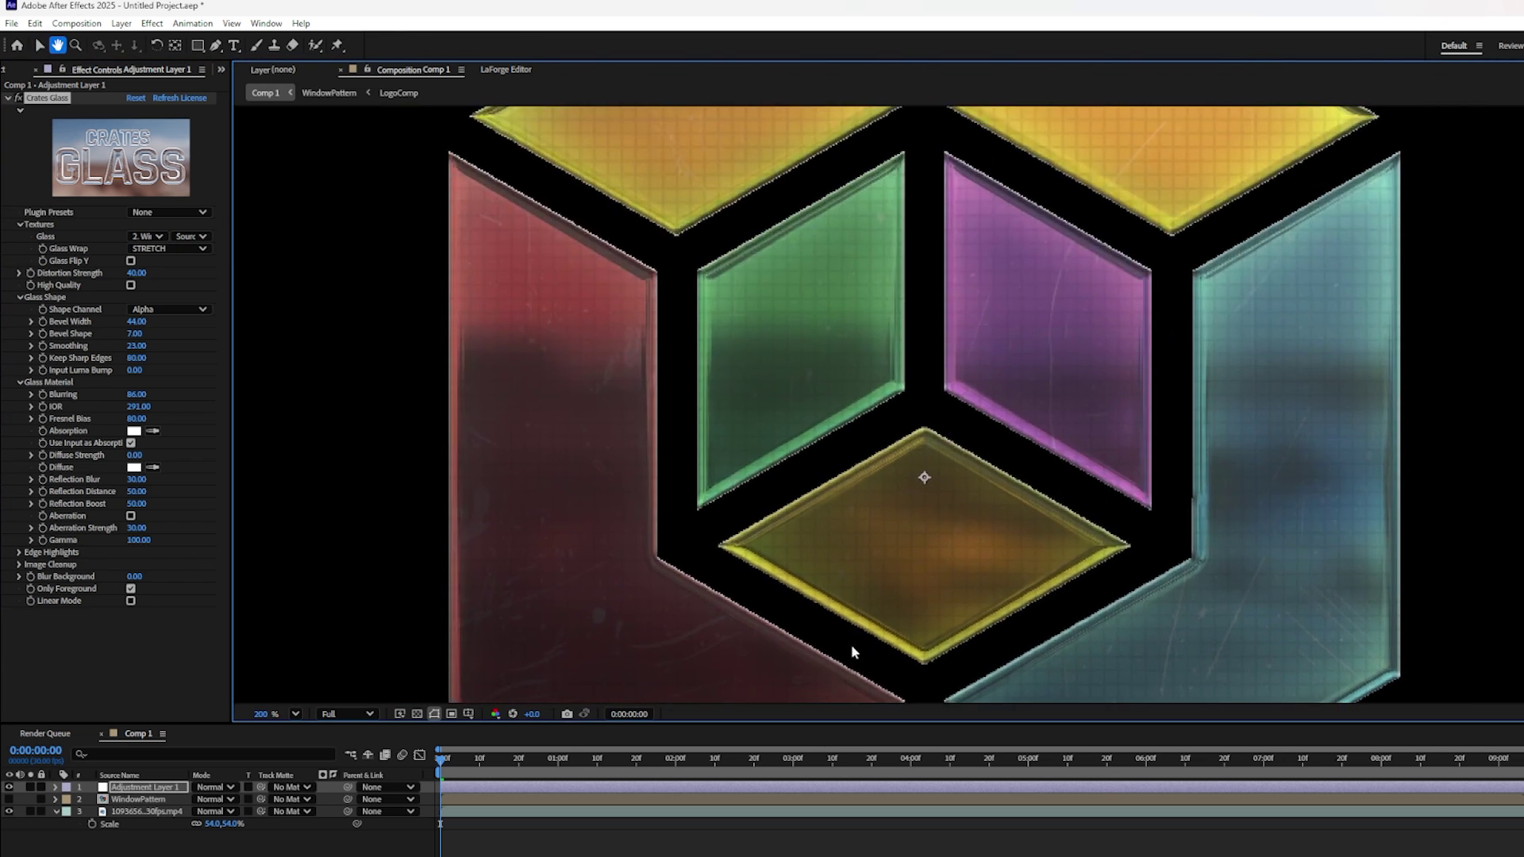
scroll(834, 555, down, 1)
drag(445, 767, 514, 767)
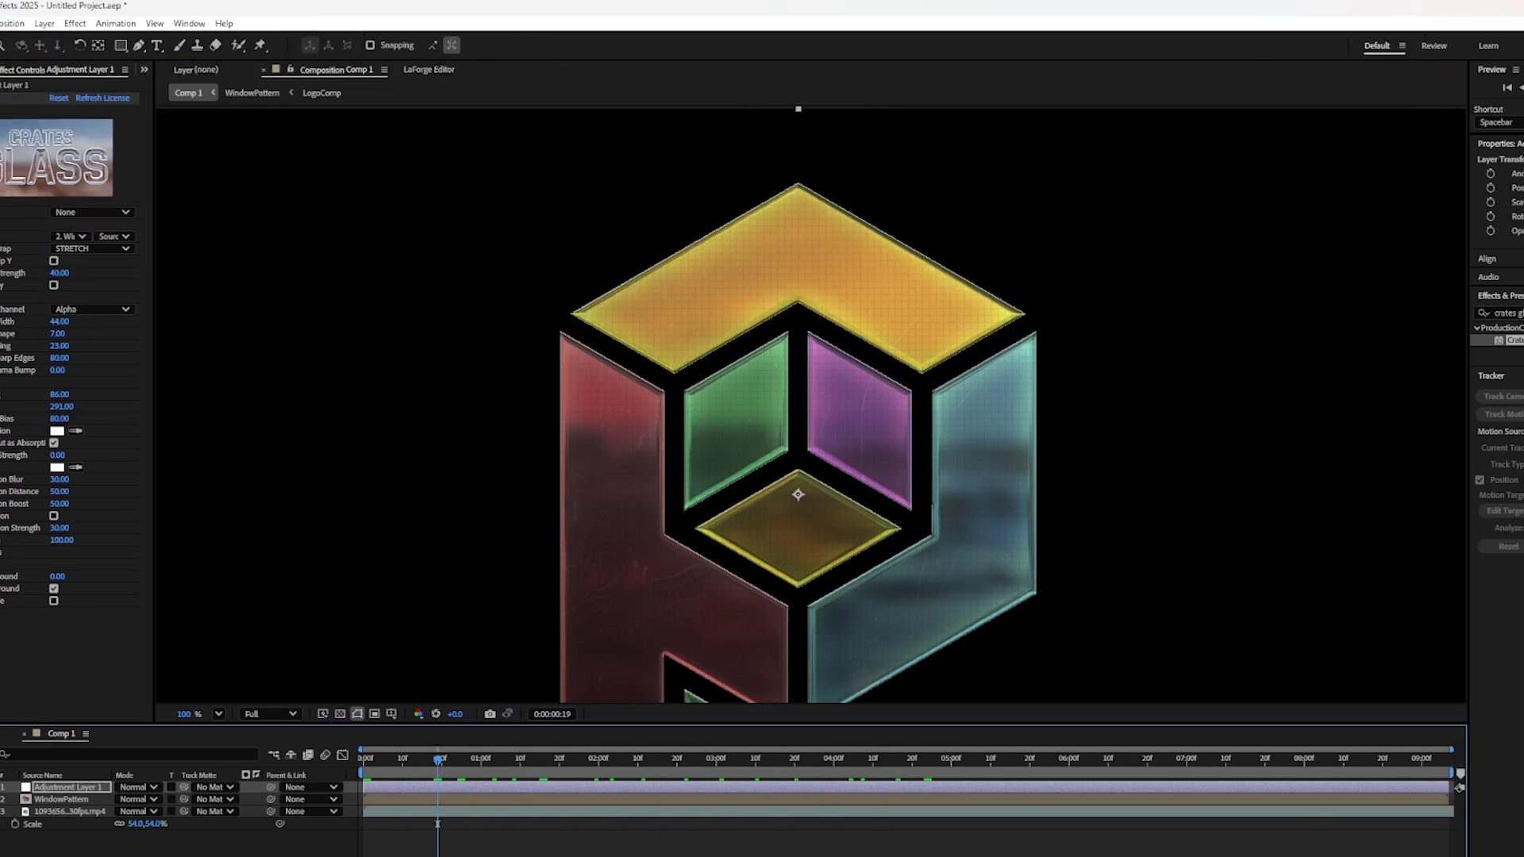
Step: Apply Crates Easy Glow to the adjustment layer after Crates Glass and scrub through the timeline to check the glow
double_click(1350, 312)
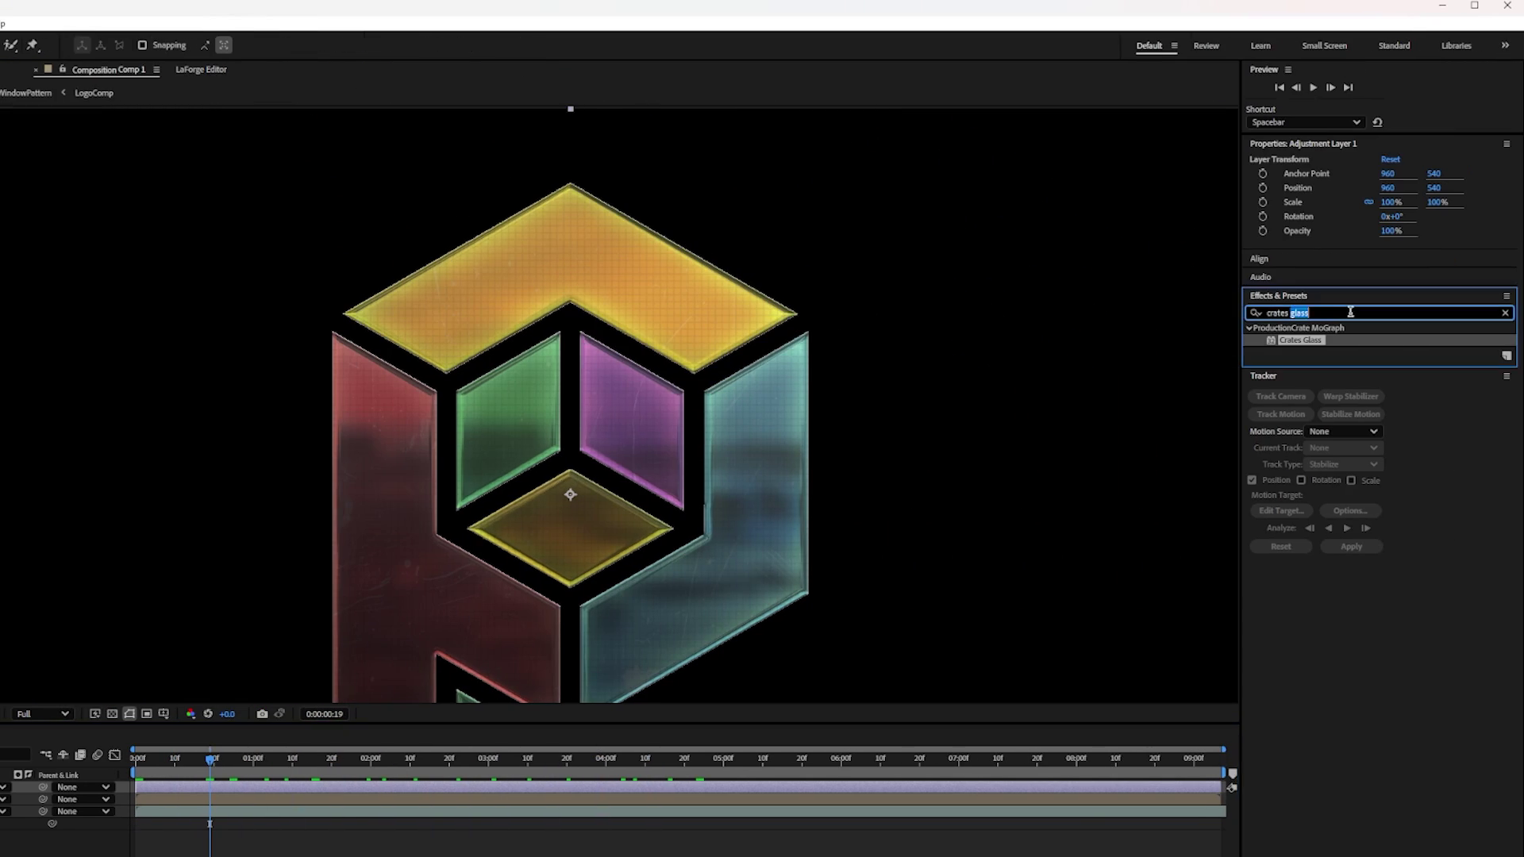
key(ctrl+a)
text(g)
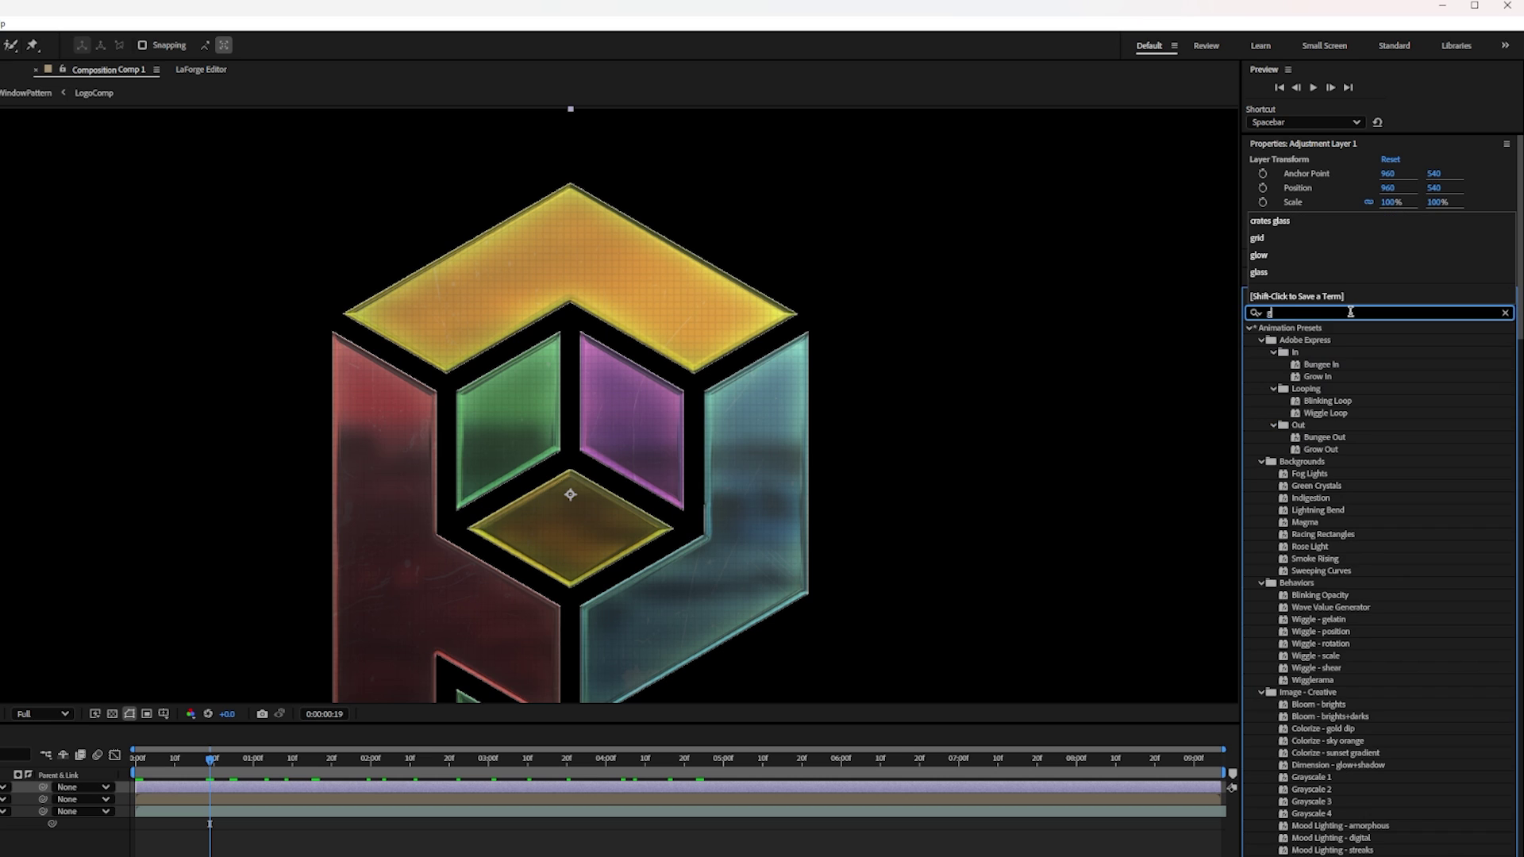
text(low)
drag(1312, 402, 123, 652)
drag(753, 346, 748, 391)
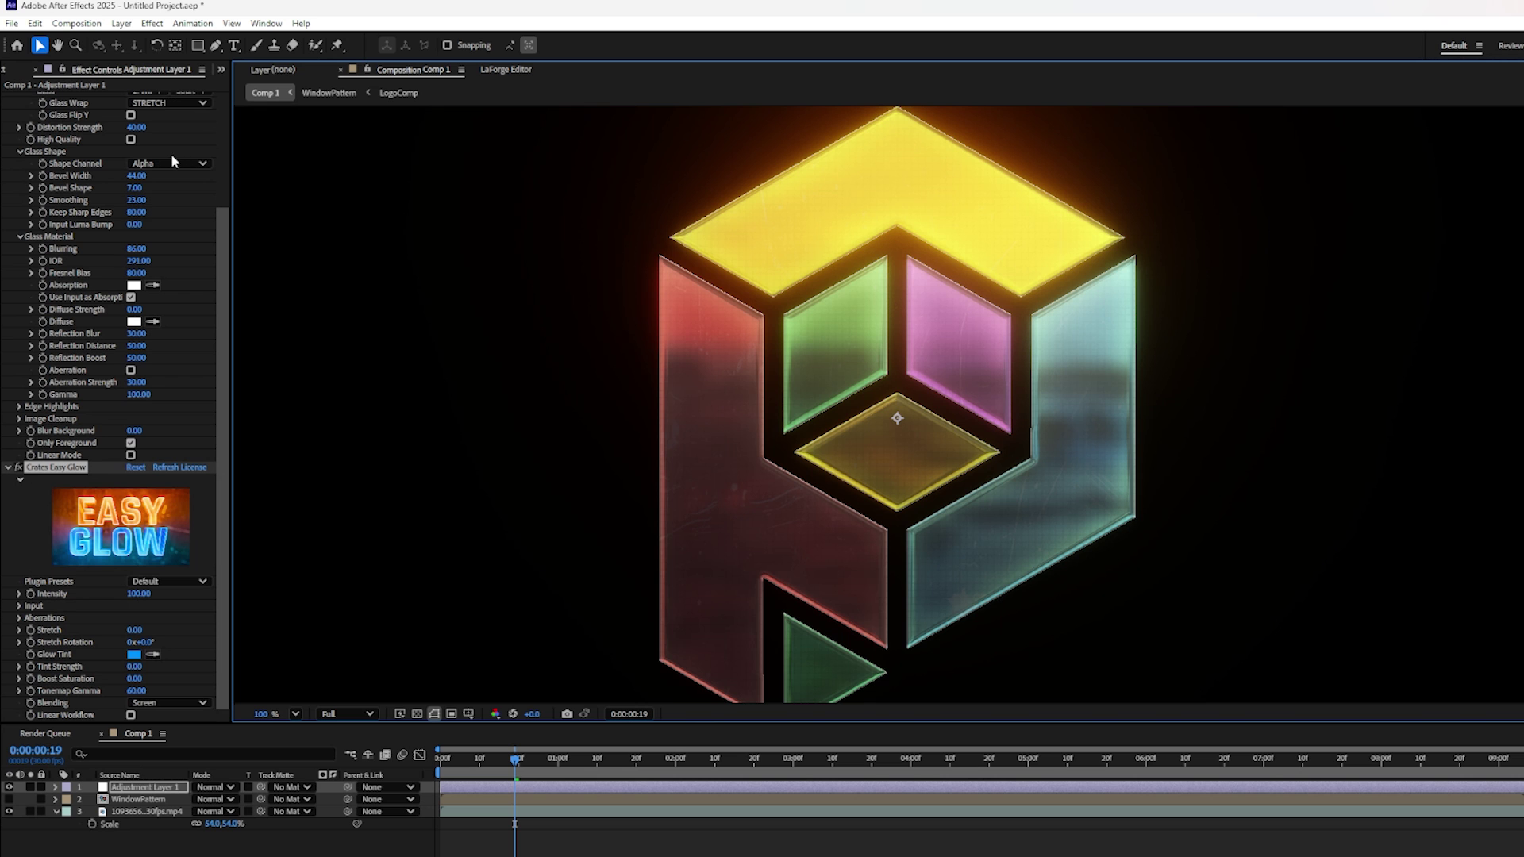
drag(516, 760, 1236, 819)
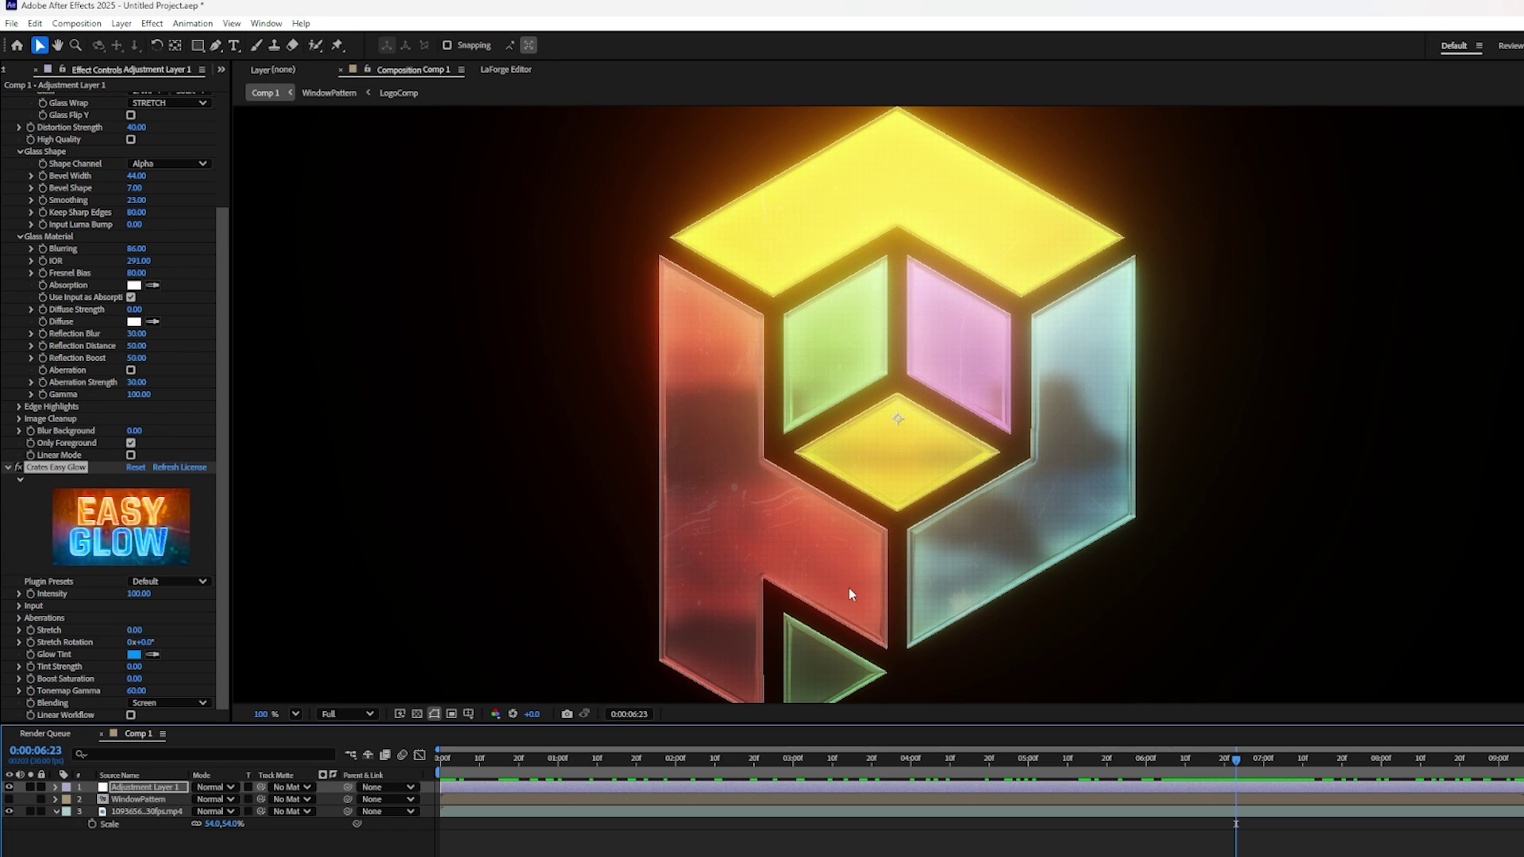
drag(519, 758, 408, 764)
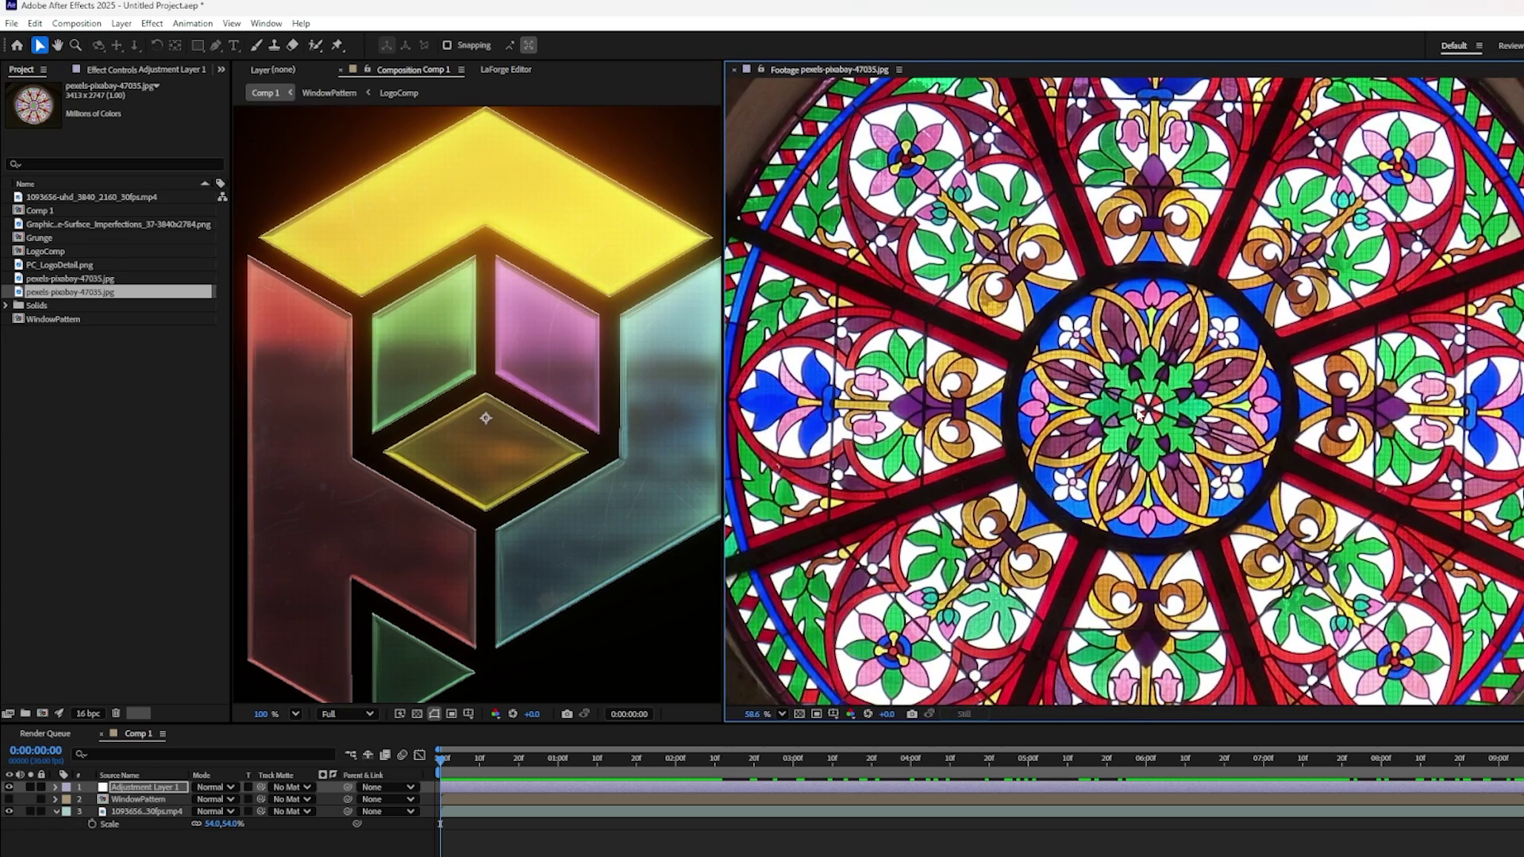
Step: Examine the pexels-pixabay-47035.jpg stained glass photo up close and as a whole, comparing it with the glowing logo
scroll(1136, 411, down, 3)
scroll(1219, 422, up, 5)
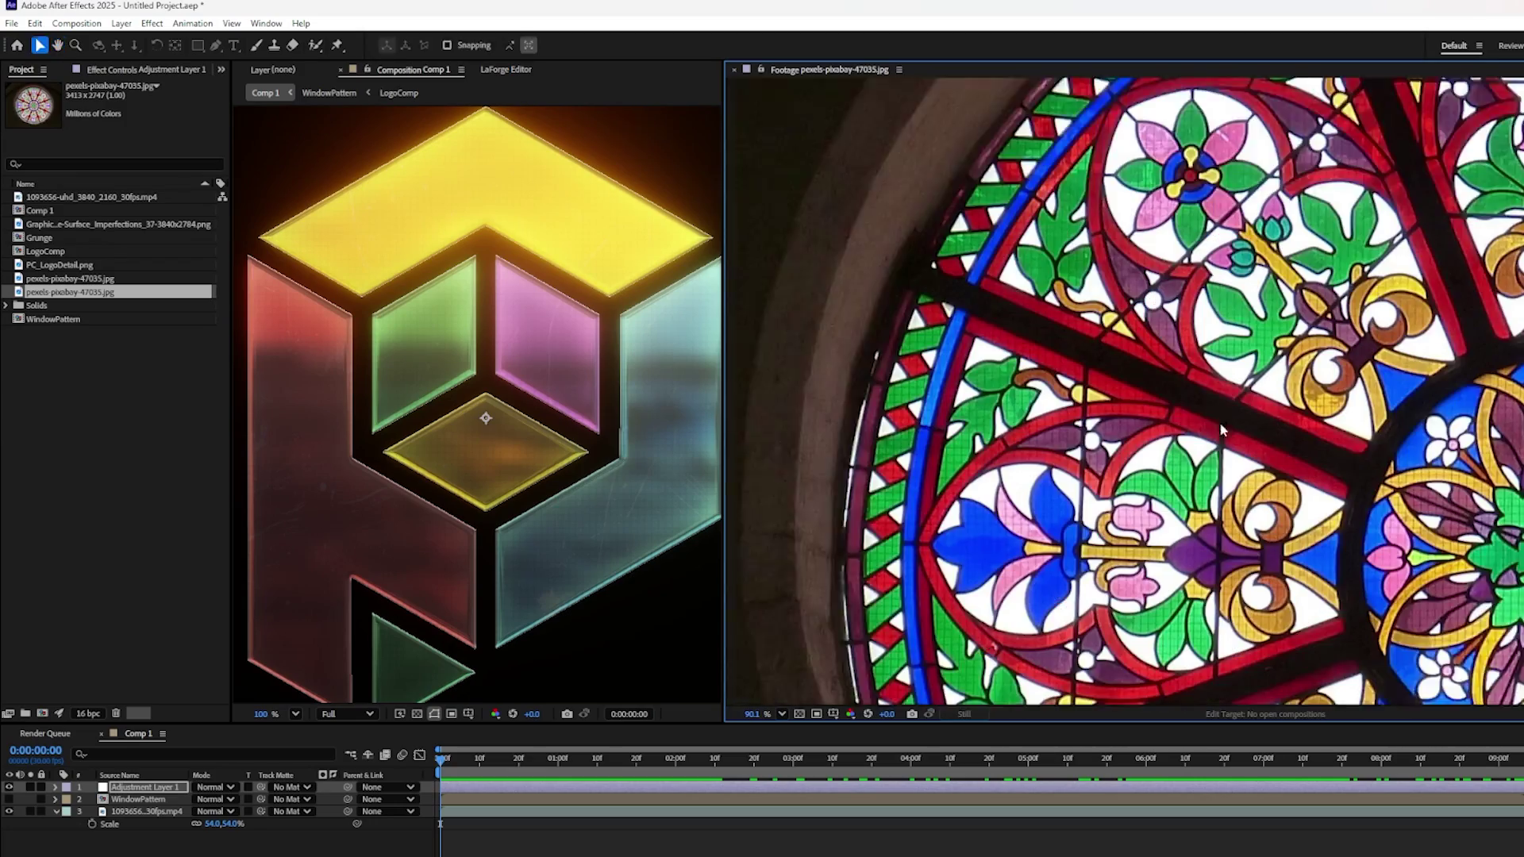
drag(1220, 422, 1031, 339)
scroll(1171, 478, down, 6)
key(v)
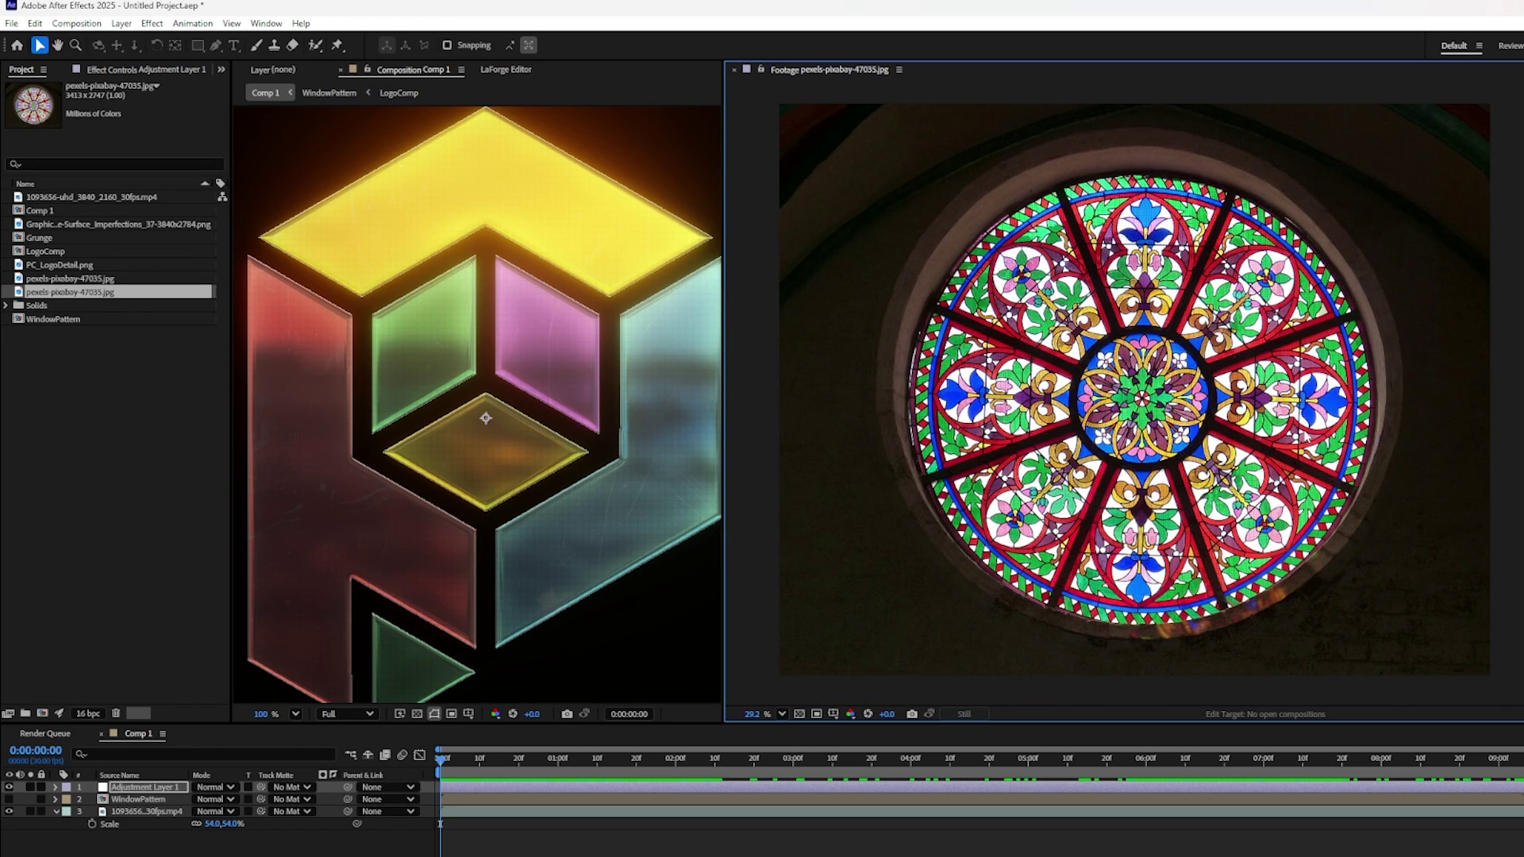
scroll(1002, 189, up, 2)
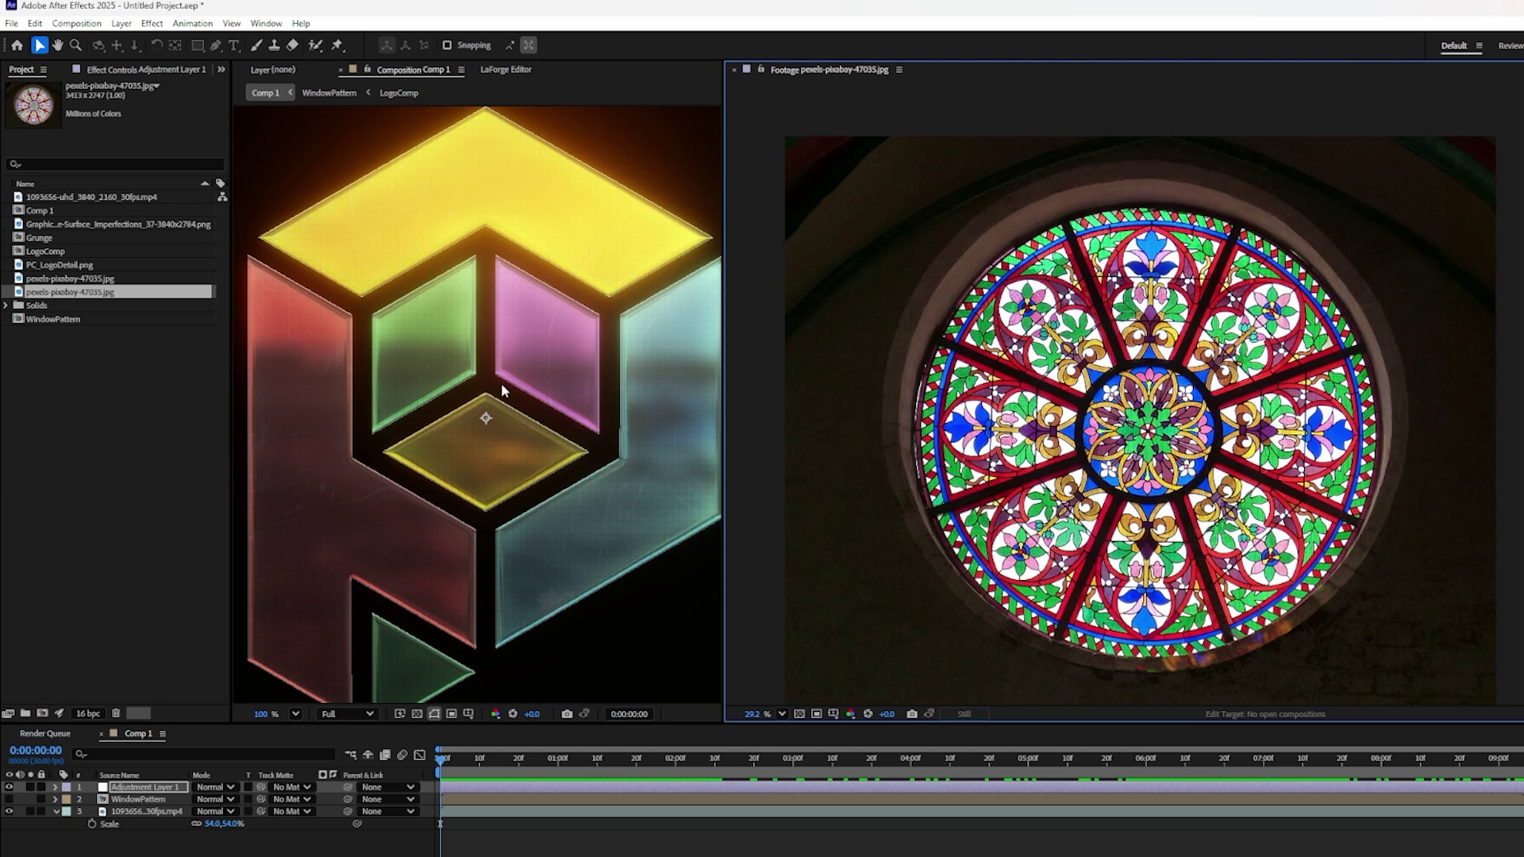
Step: Create a new composition and place the pexels-pixabay-47035.jpg stained glass photo in it
drag(502, 383, 551, 392)
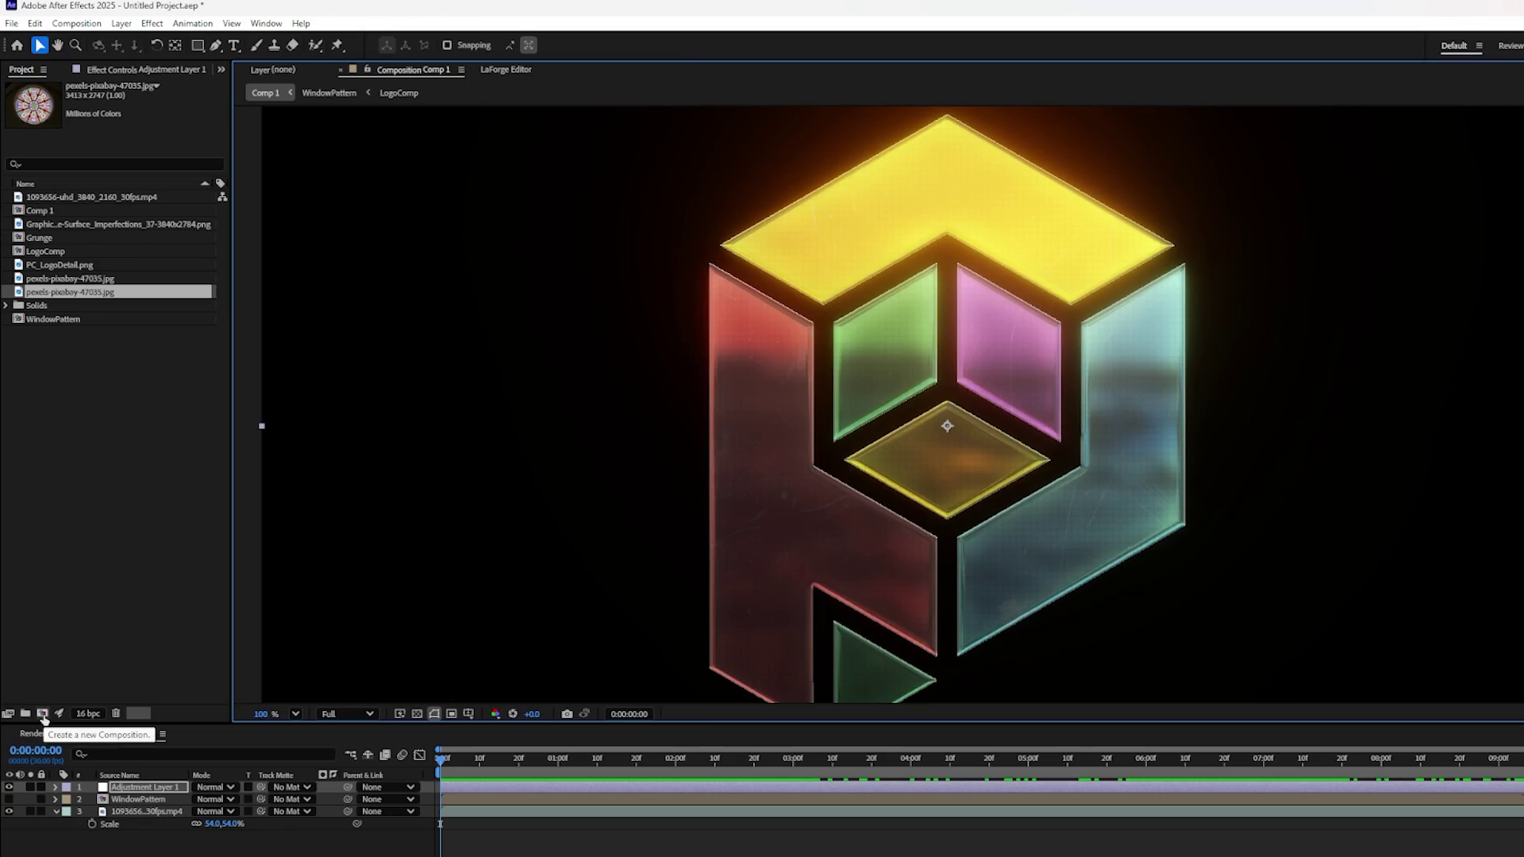
click(46, 713)
key(Return)
drag(151, 810, 151, 810)
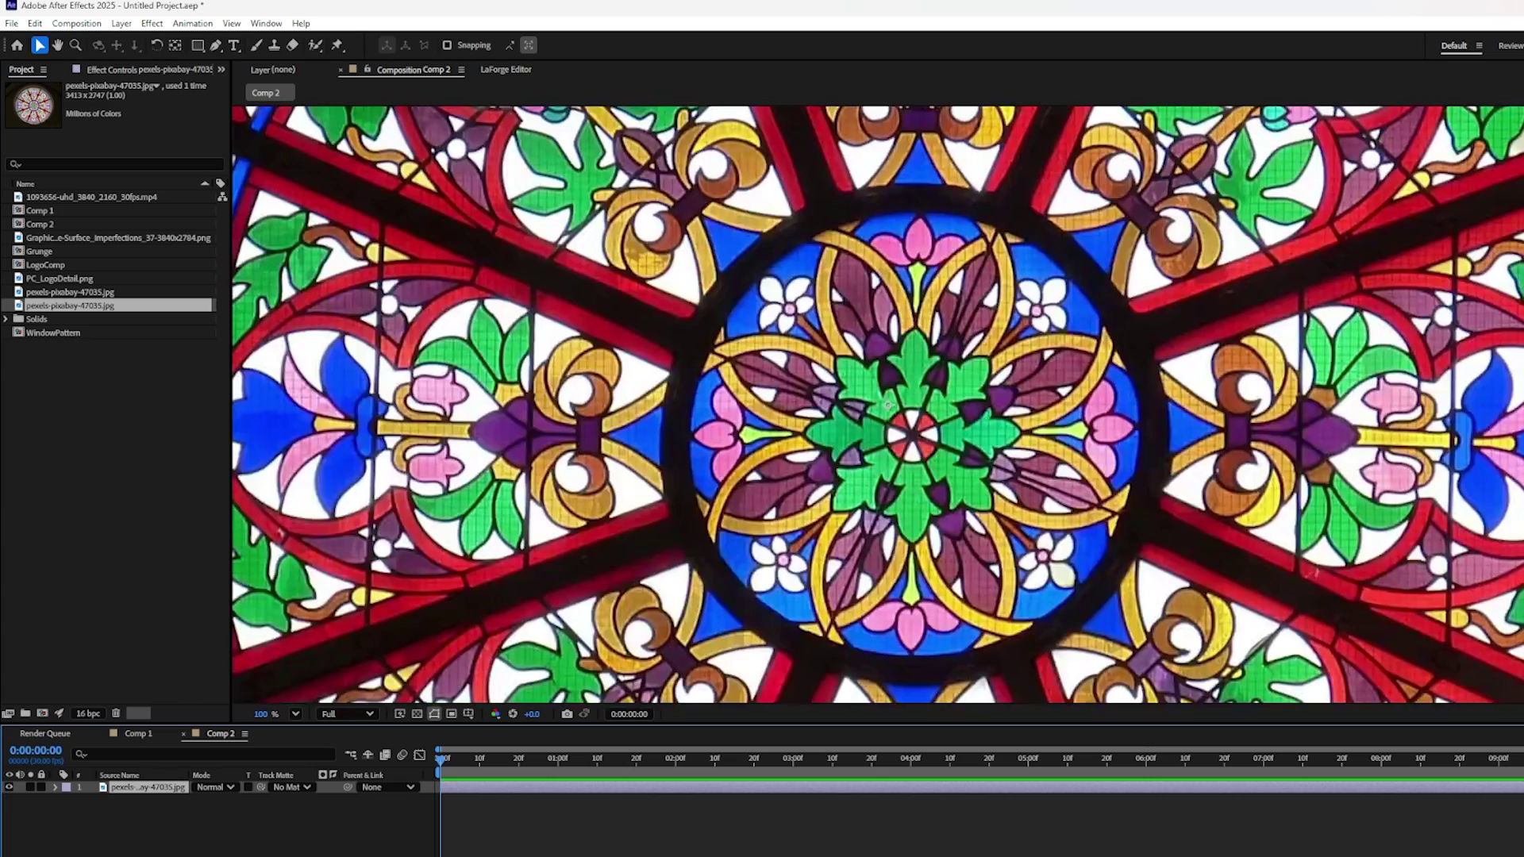
Step: Scale the stained glass photo to 41% so the whole round window fits inside the composition
scroll(675, 643, down, 3)
scroll(707, 643, up, 1)
scroll(675, 556, down, 1)
drag(675, 516, 713, 402)
scroll(713, 401, up, 1)
key(s)
drag(241, 800, 196, 797)
drag(1044, 350, 1045, 396)
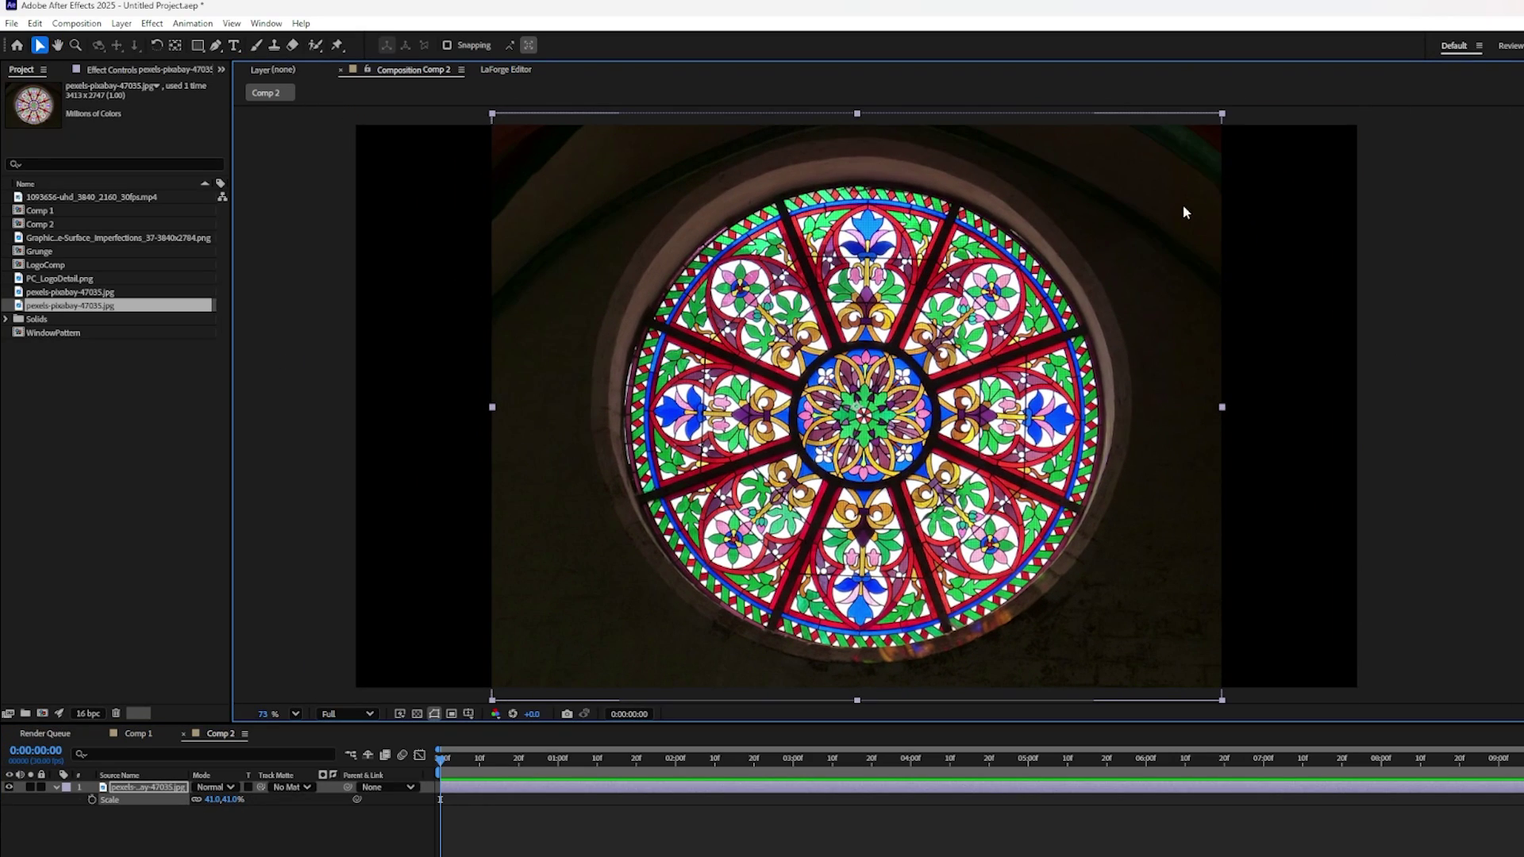
Step: Mask the stained glass photo with an ellipse that follows the outer rim of the round window
click(197, 45)
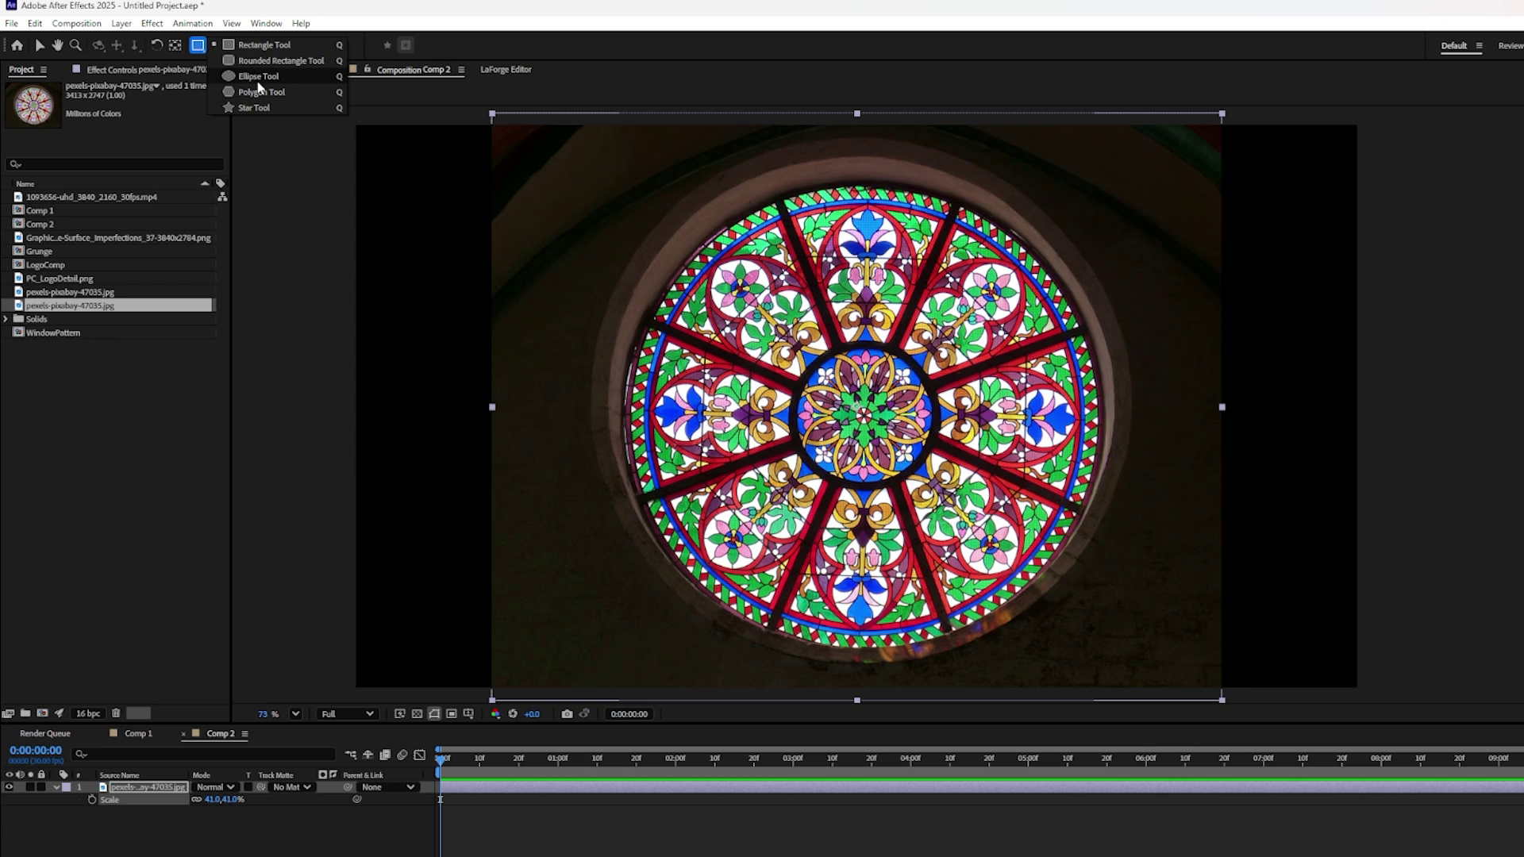
click(259, 77)
drag(629, 262, 1103, 640)
key(v)
click(131, 790)
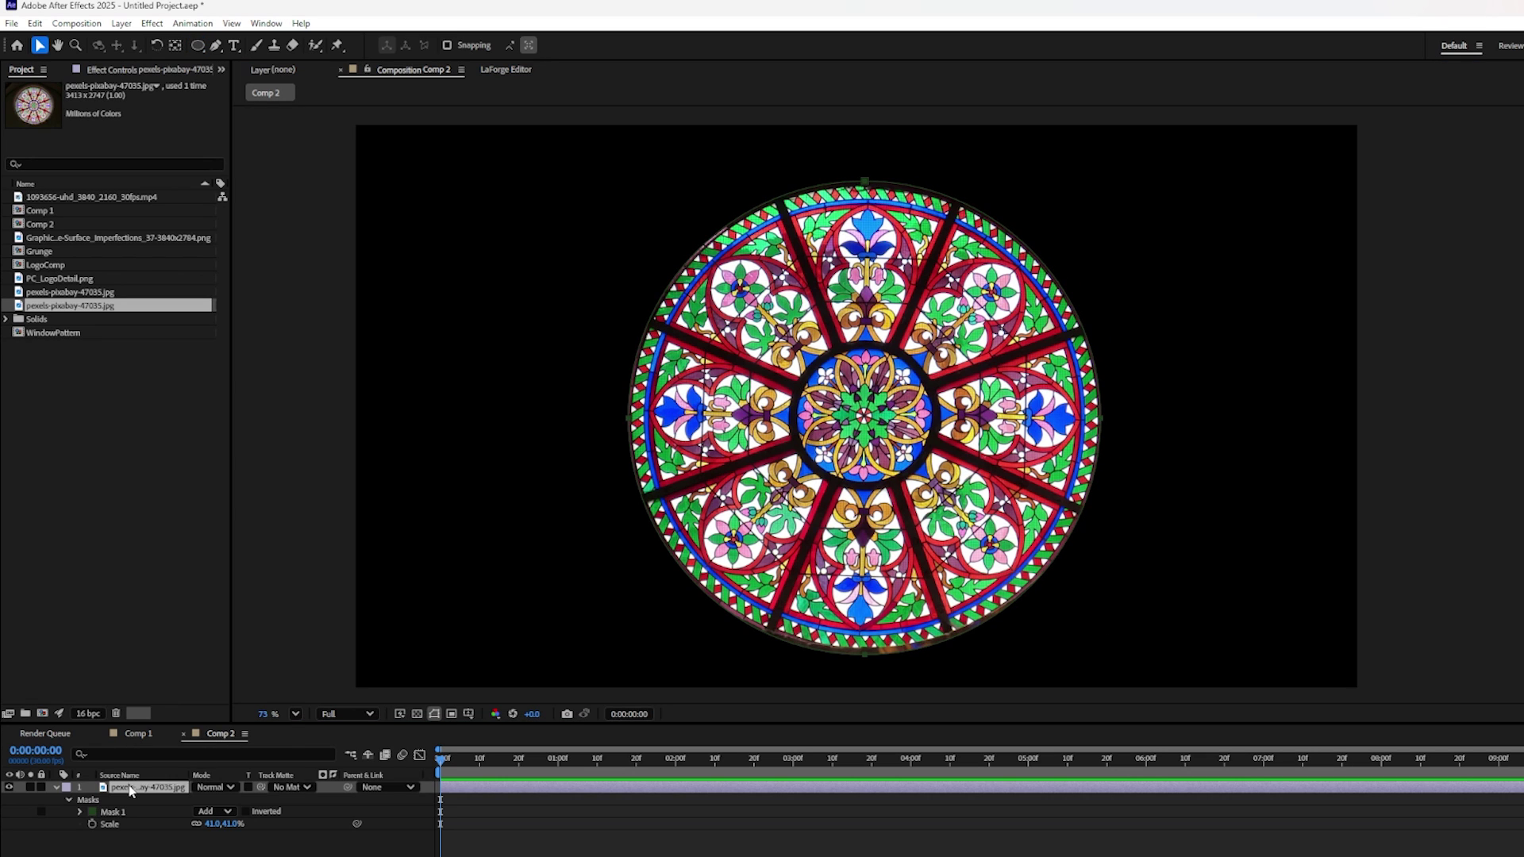
right_click(131, 790)
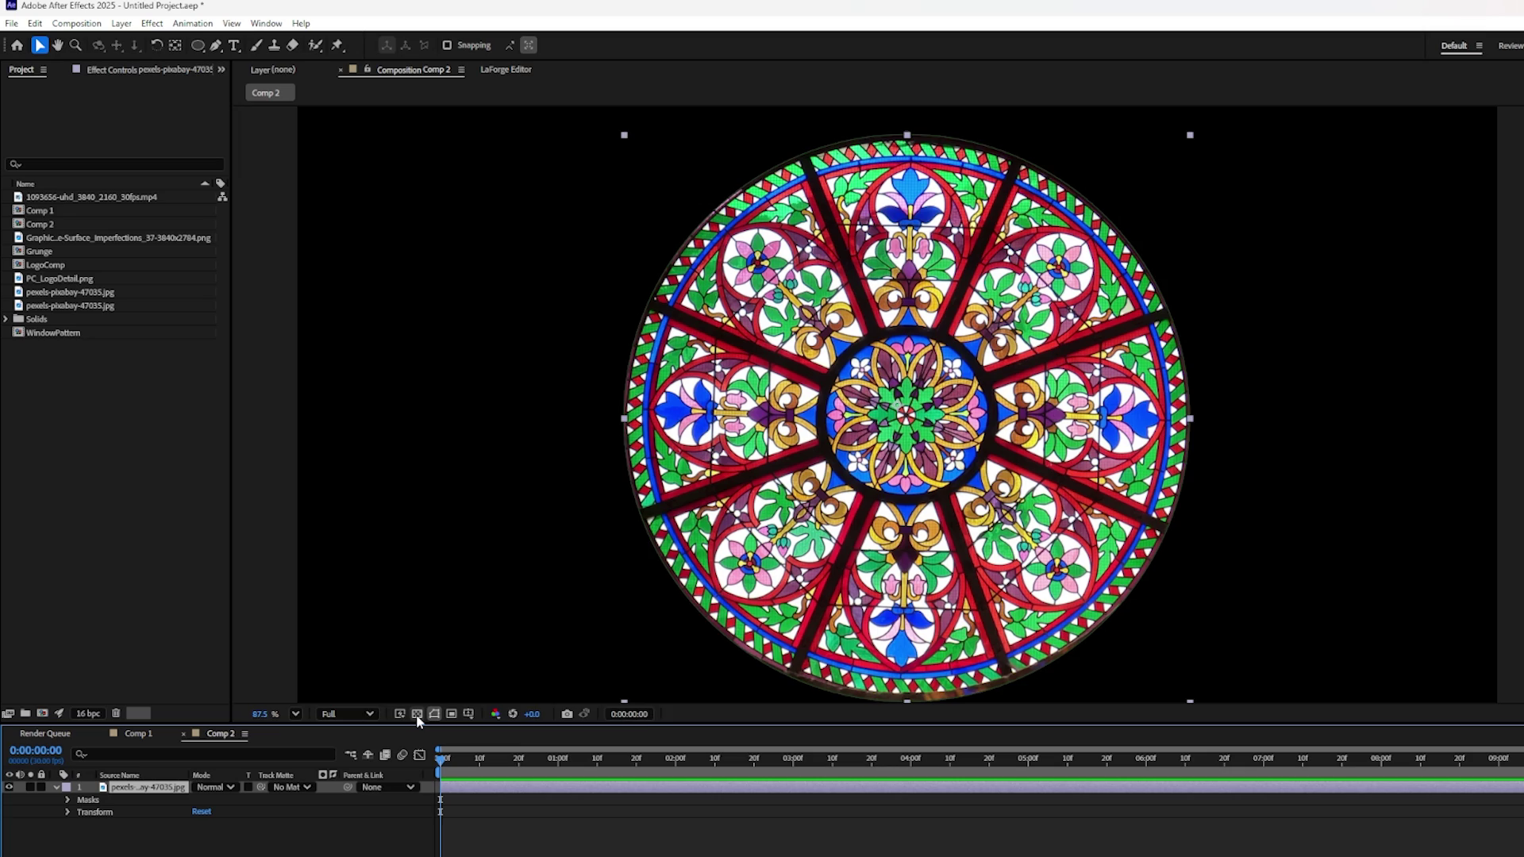
Step: Show the transparency grid and key out the dark leading with Extract, using black point 56 and black softness 29
click(417, 715)
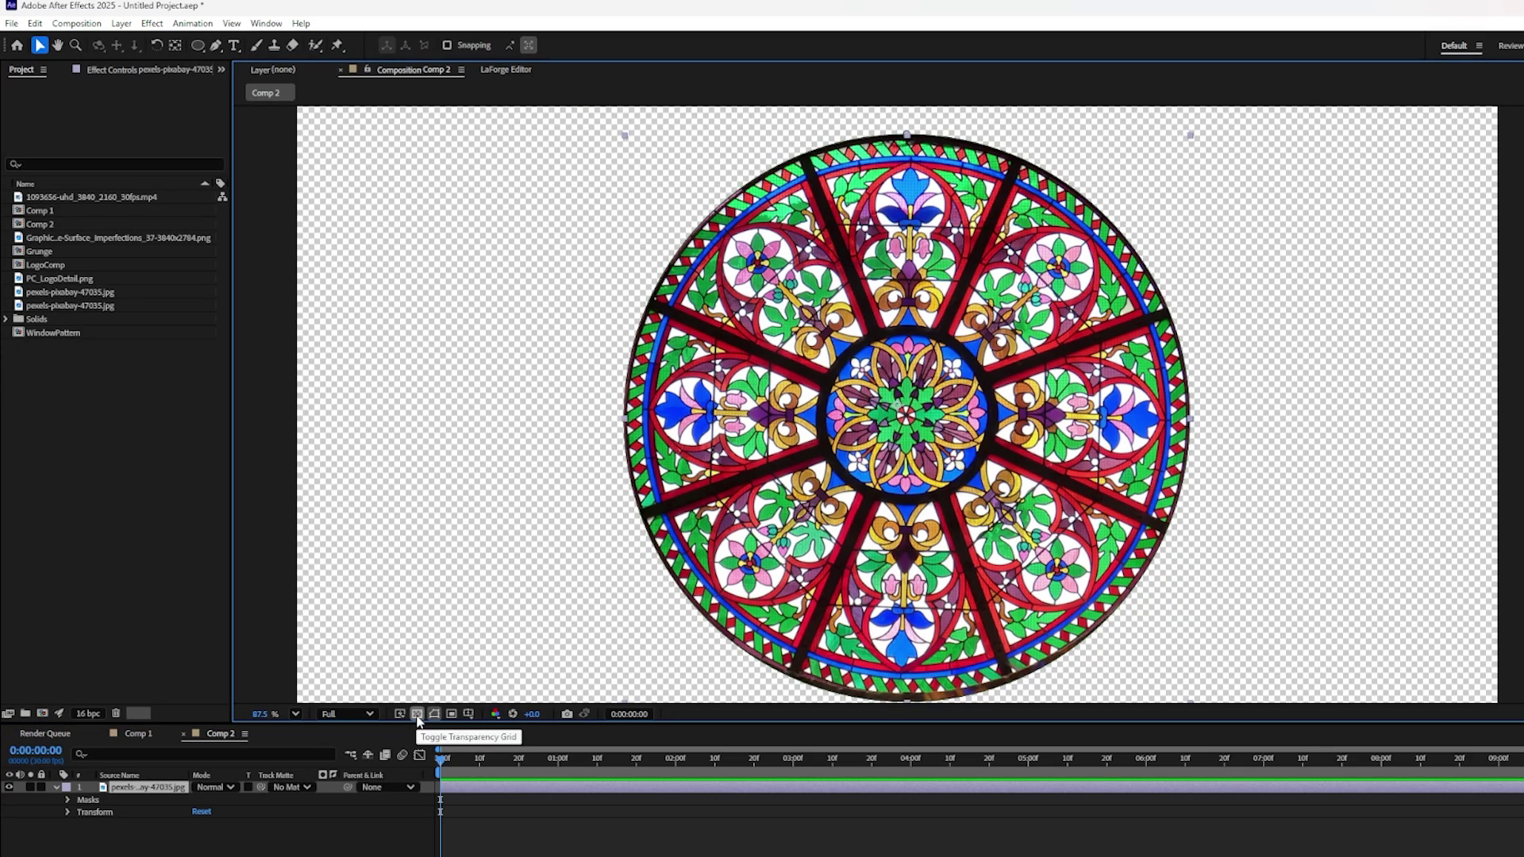
scroll(803, 369, up, 8)
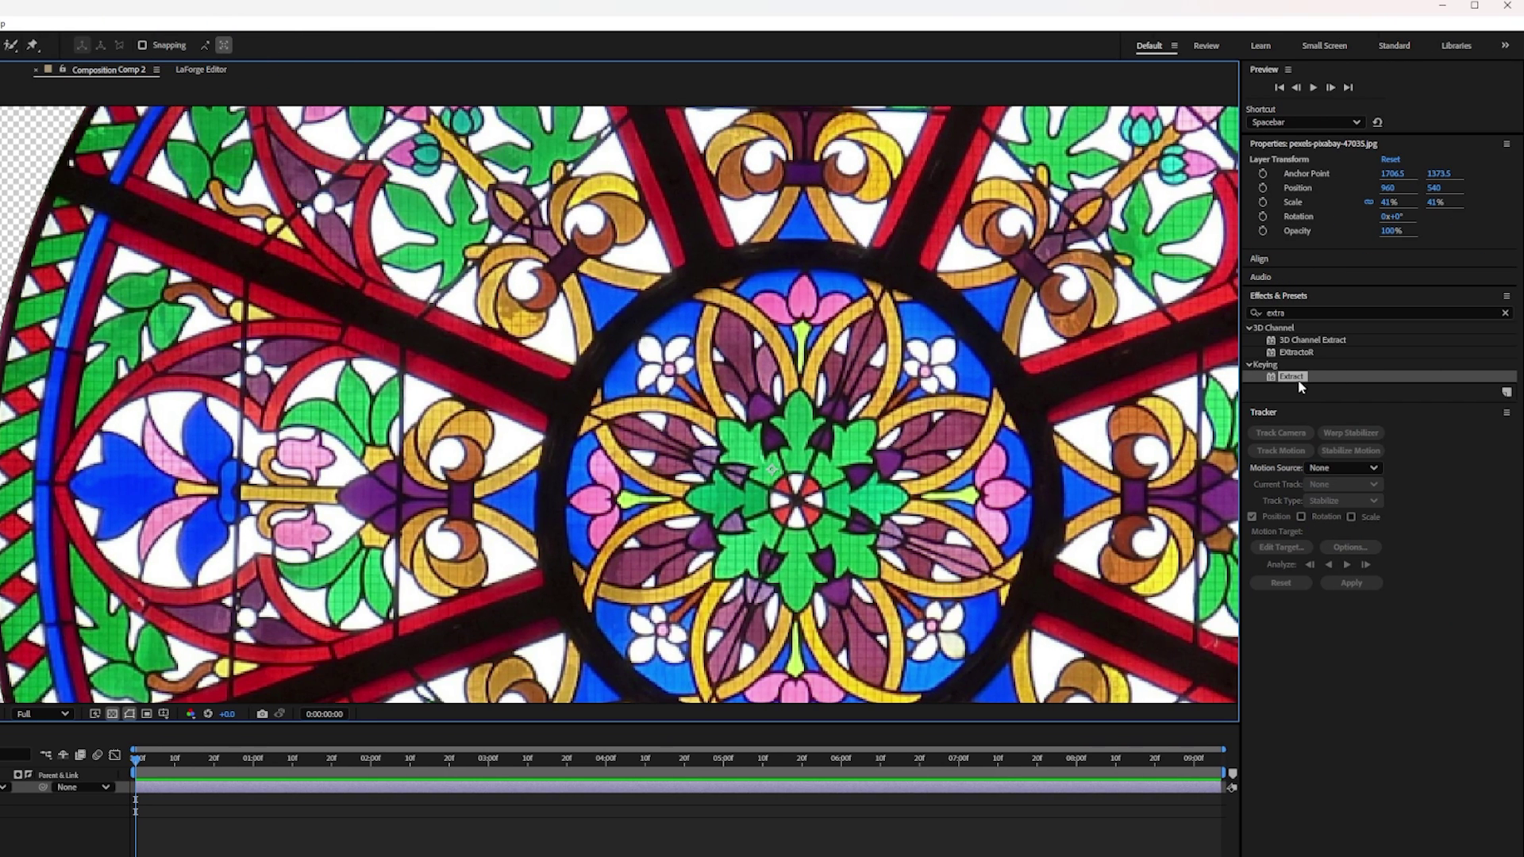
drag(1298, 378, 175, 796)
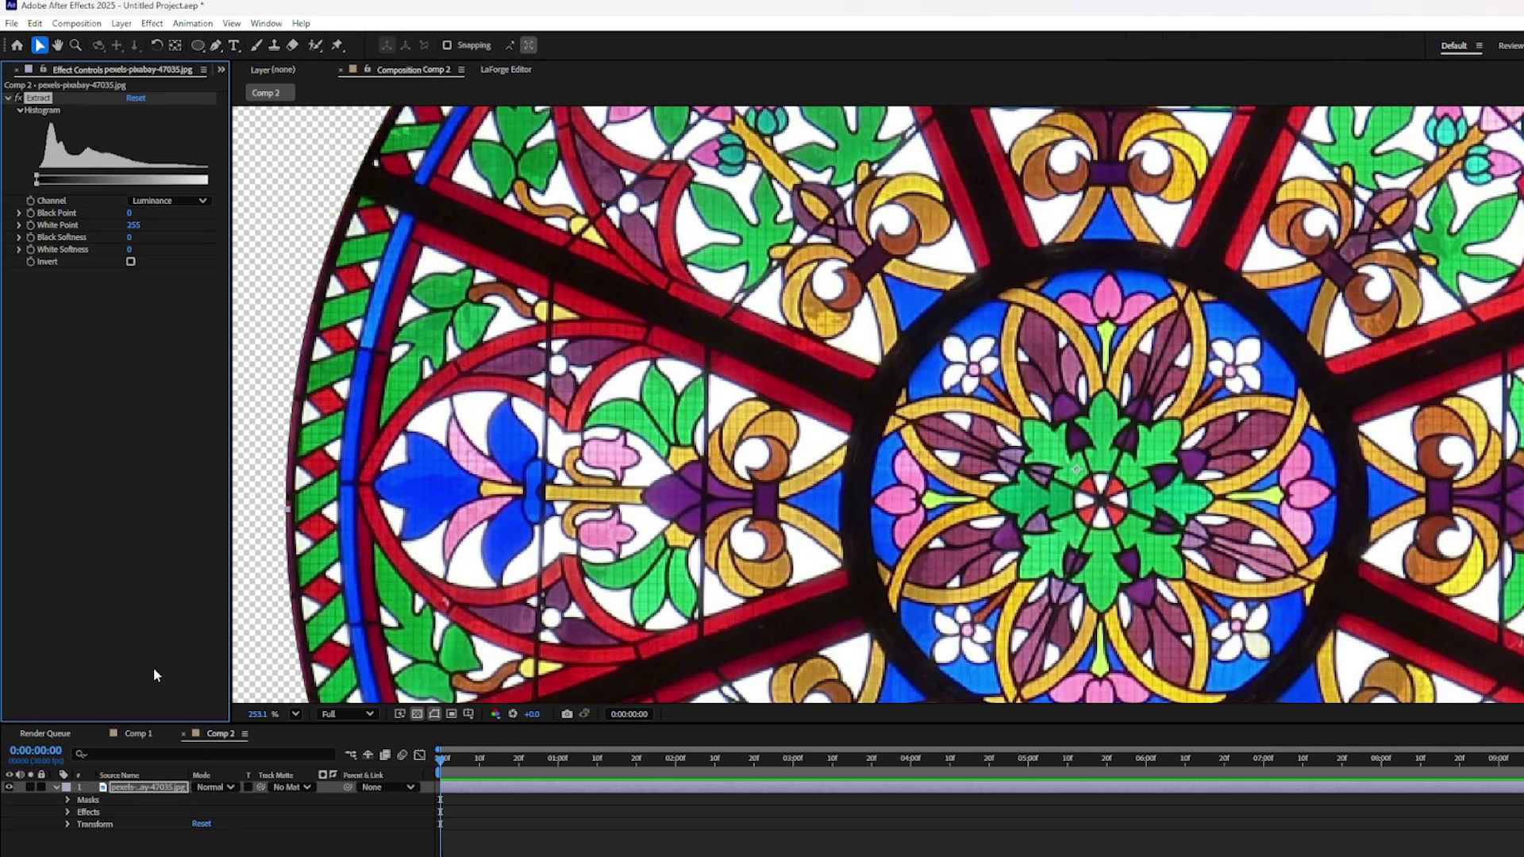
drag(38, 181, 68, 194)
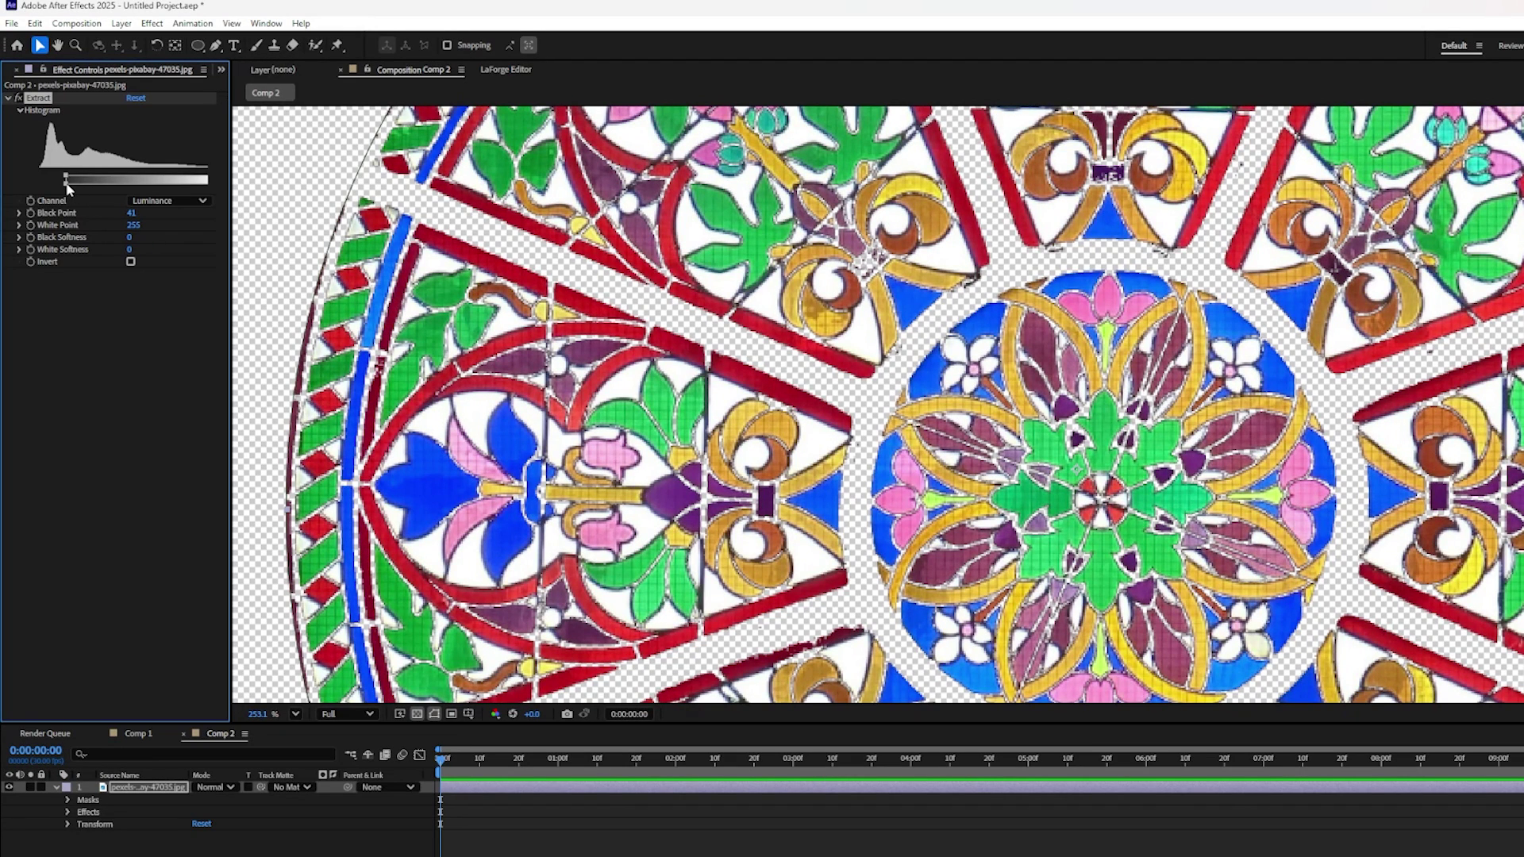
mouse_move(67, 185)
mouse_down()
mouse_move(51, 185)
mouse_move(77, 175)
mouse_move(56, 185)
mouse_up()
Step: Examine the keyed window up close, checking the gaps between the panes and the leftover pixels along the lower rim
scroll(935, 417, down, 5)
drag(937, 444, 691, 292)
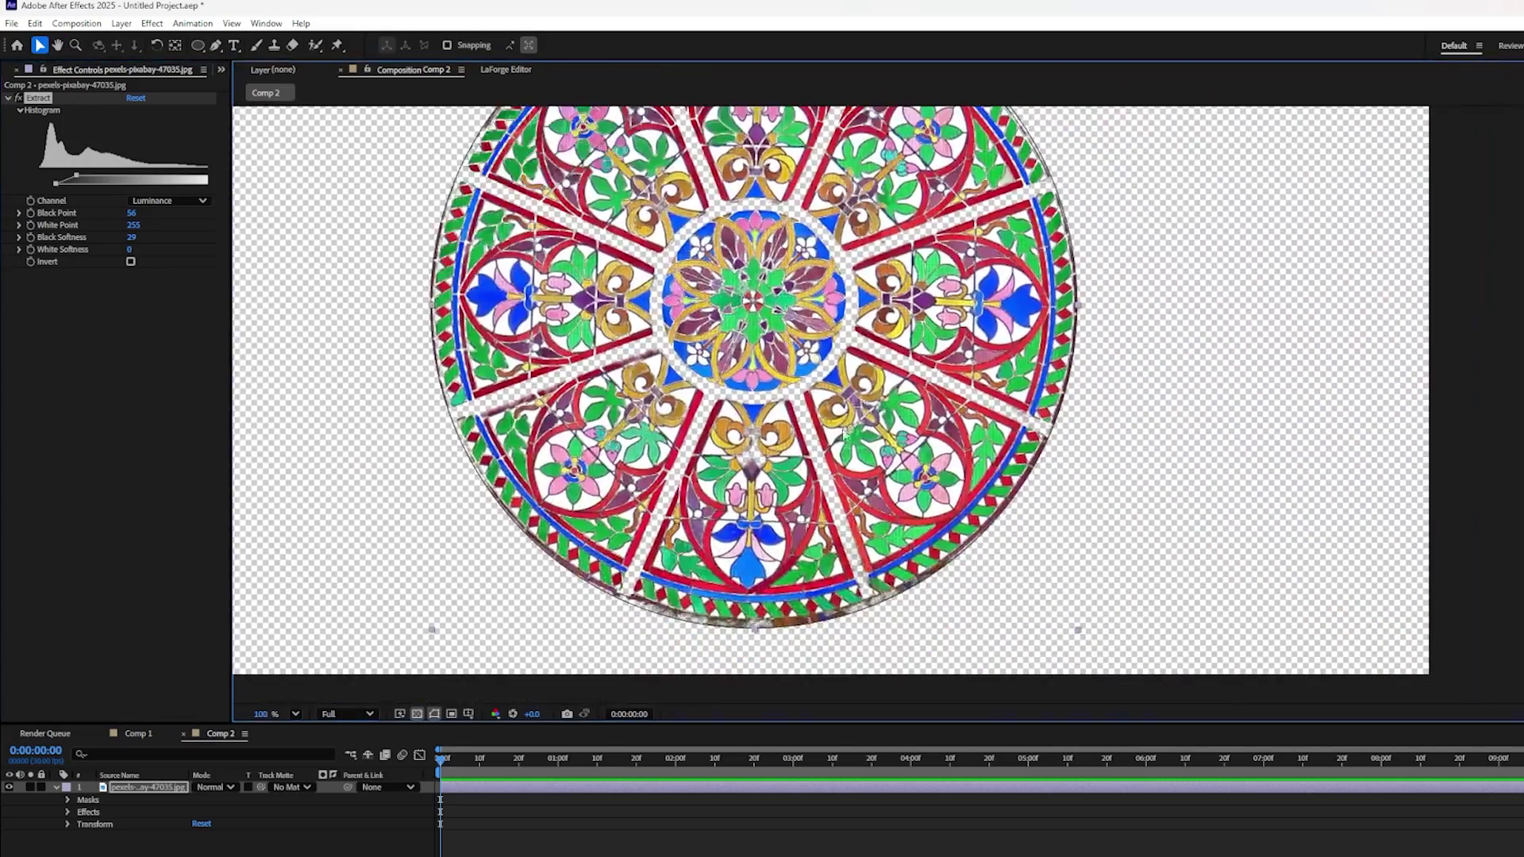
scroll(839, 528, up, 6)
scroll(879, 409, up, 6)
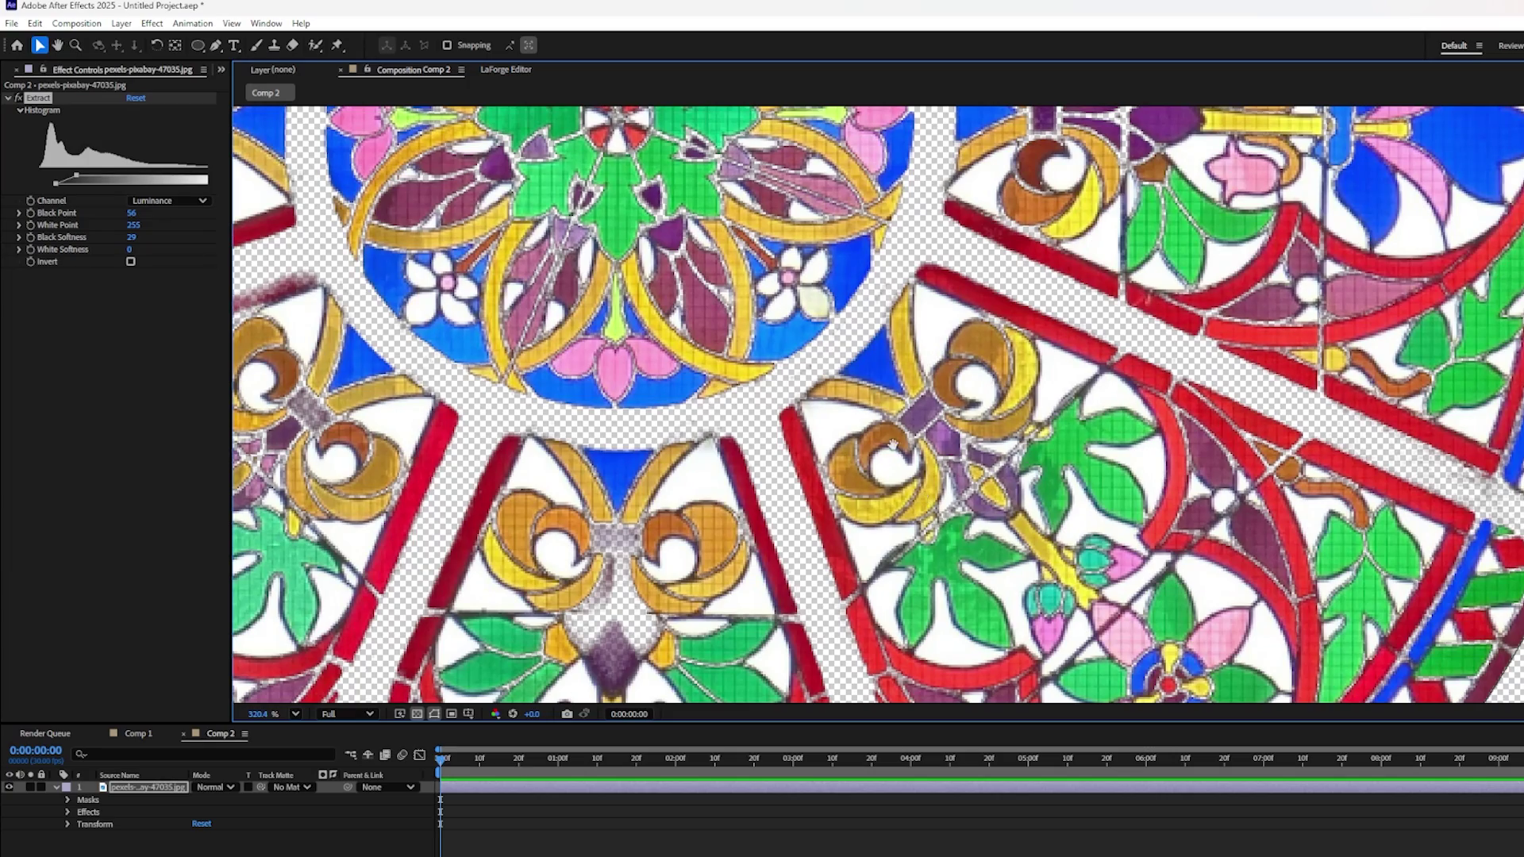
scroll(895, 446, down, 8)
scroll(647, 427, down, 4)
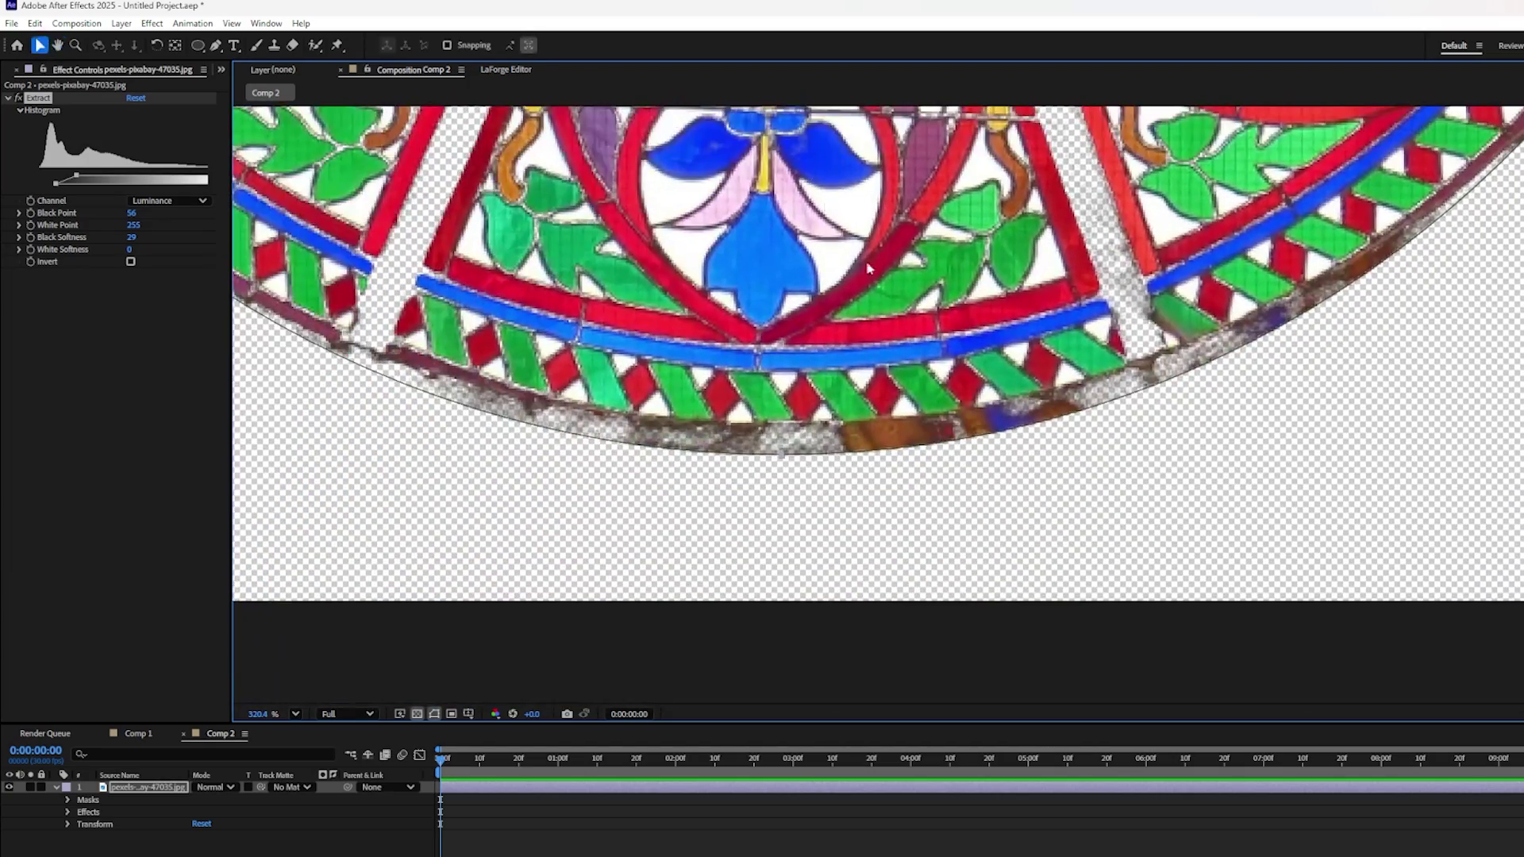
scroll(870, 389, up, 5)
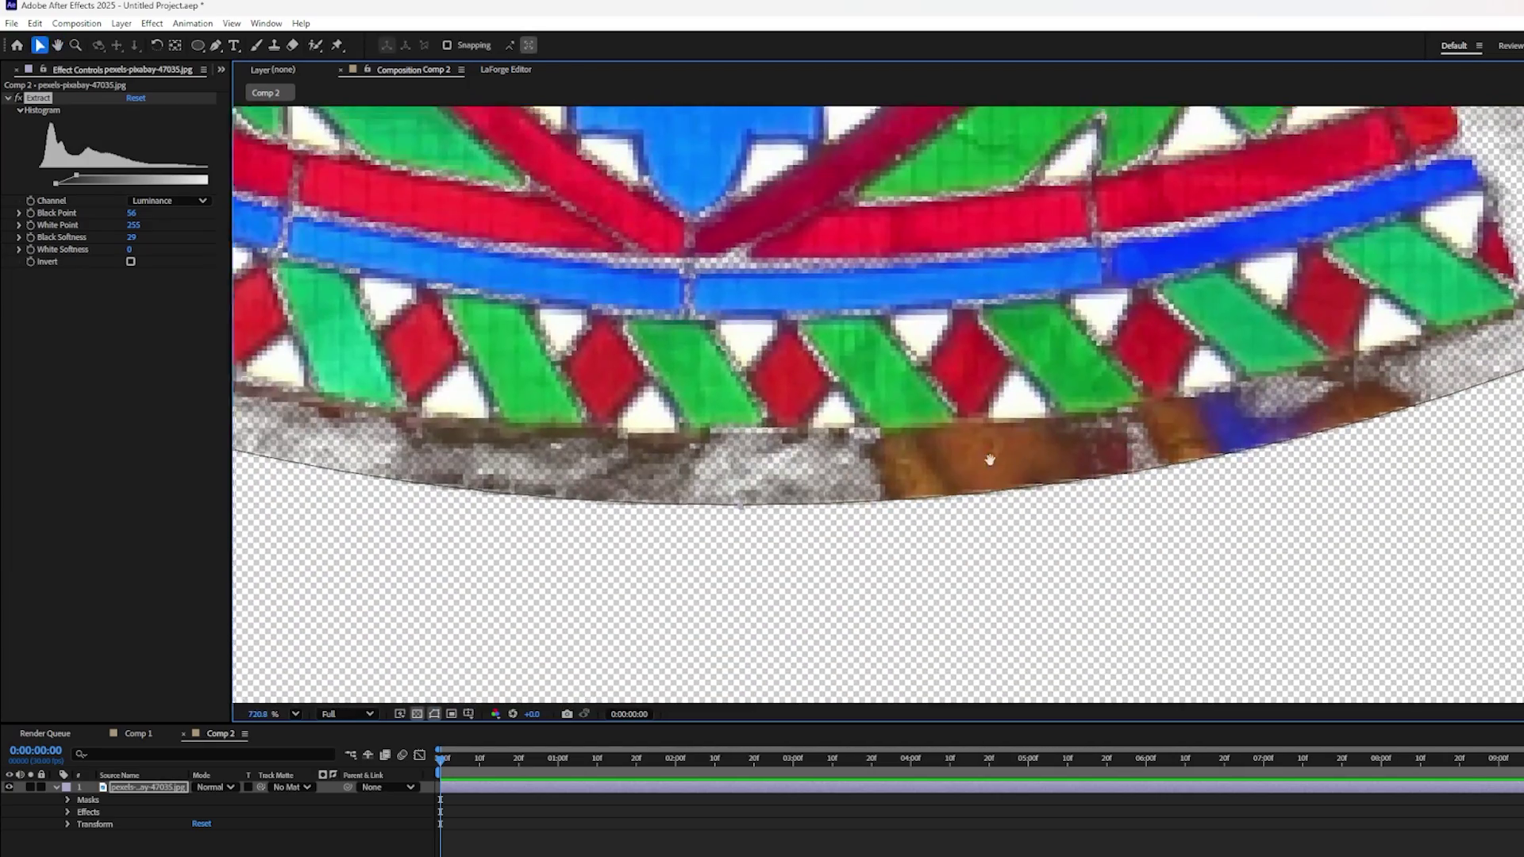
drag(990, 460, 628, 594)
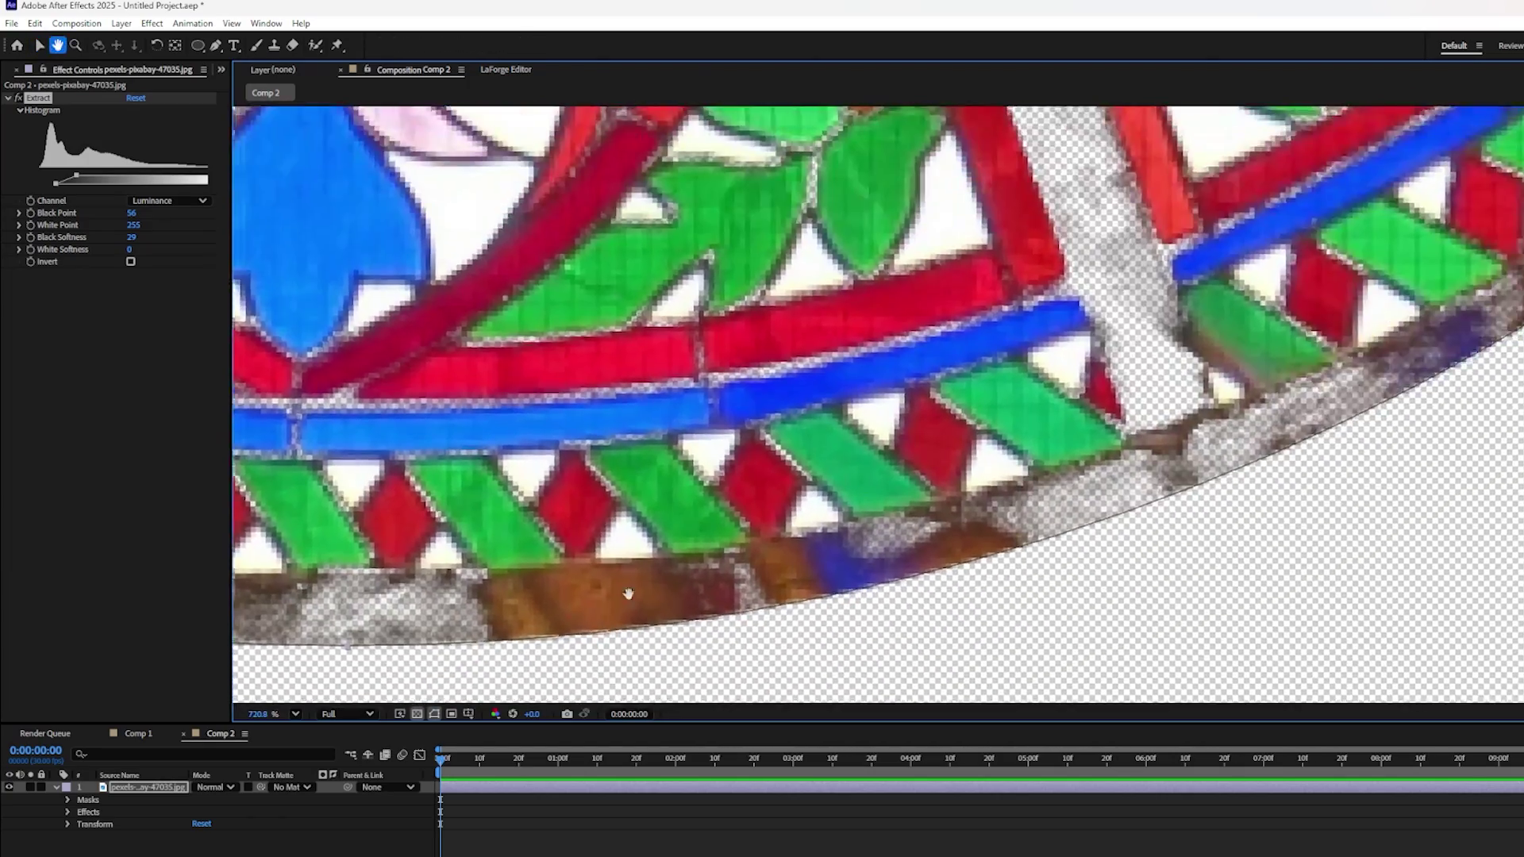
drag(1203, 281, 995, 407)
scroll(956, 331, up, 2)
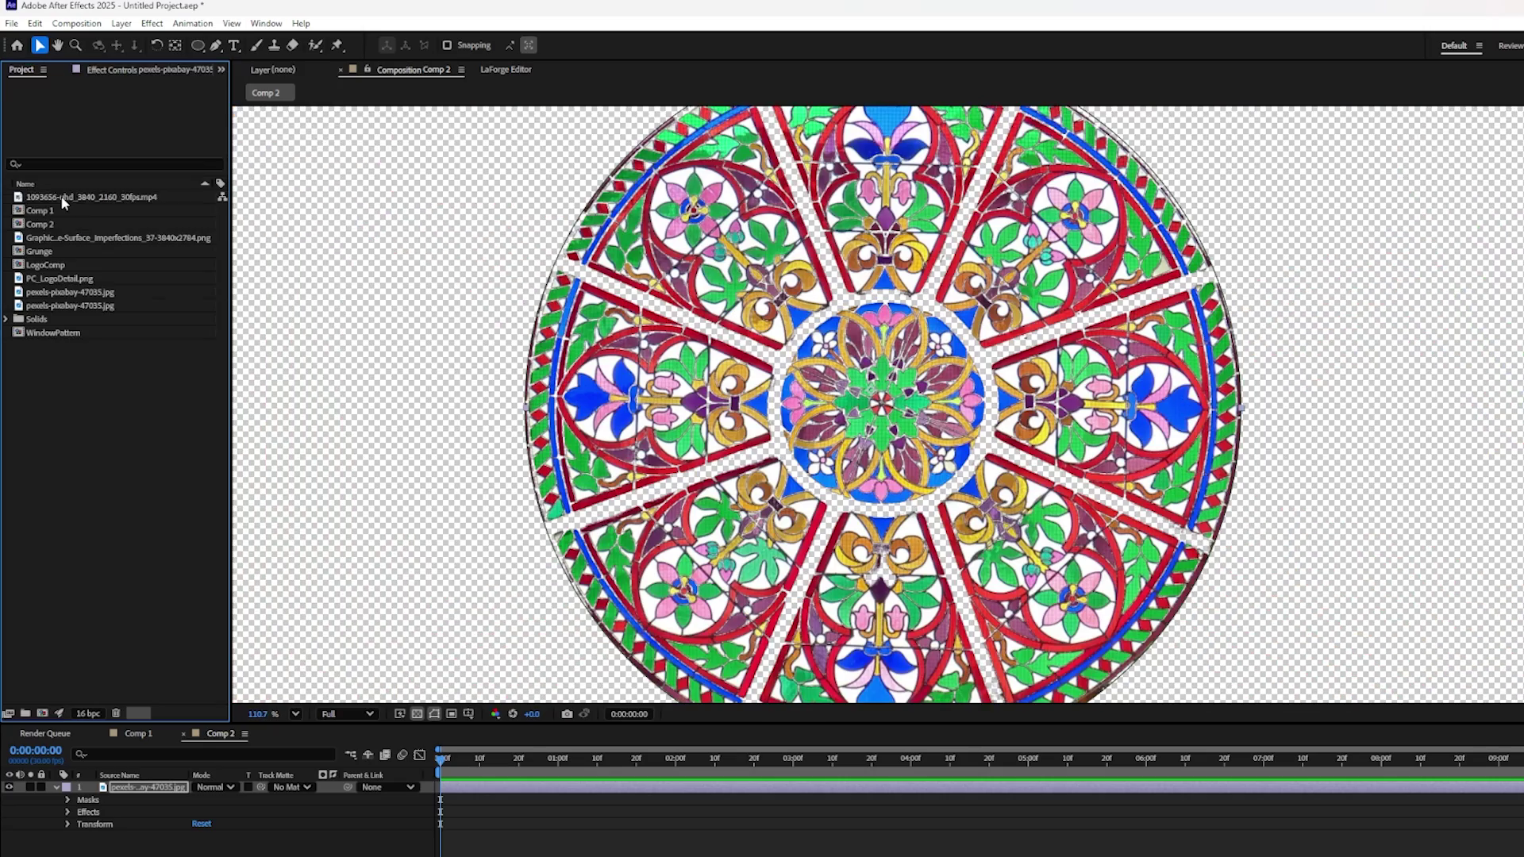
Step: Place the 1093656 coast footage beneath the window photo at 50% scale and add an adjustment layer above both
drag(92, 196, 251, 630)
drag(251, 461, 231, 769)
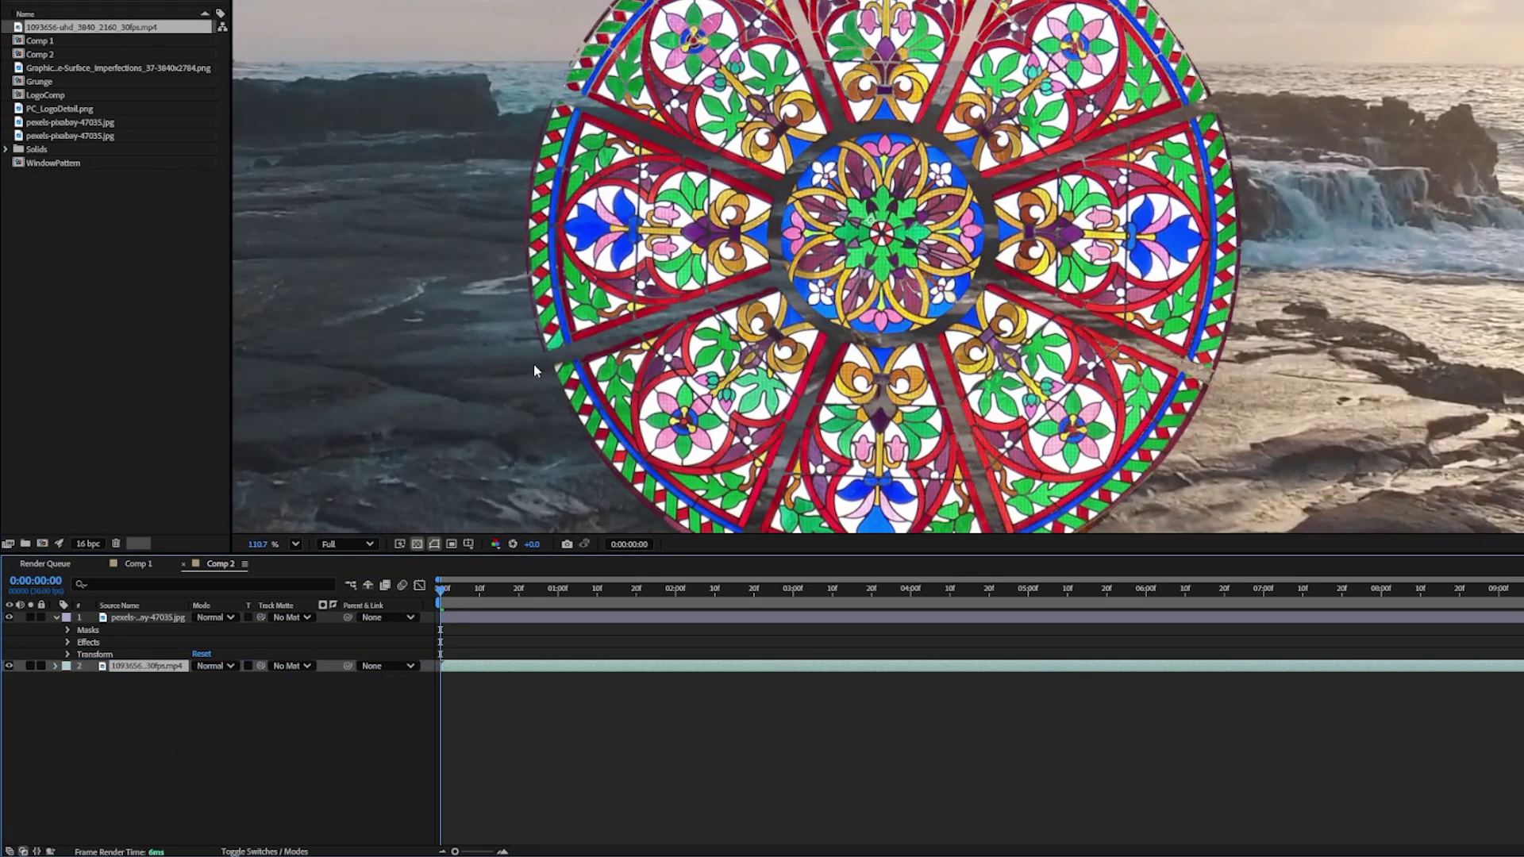
right_click(178, 711)
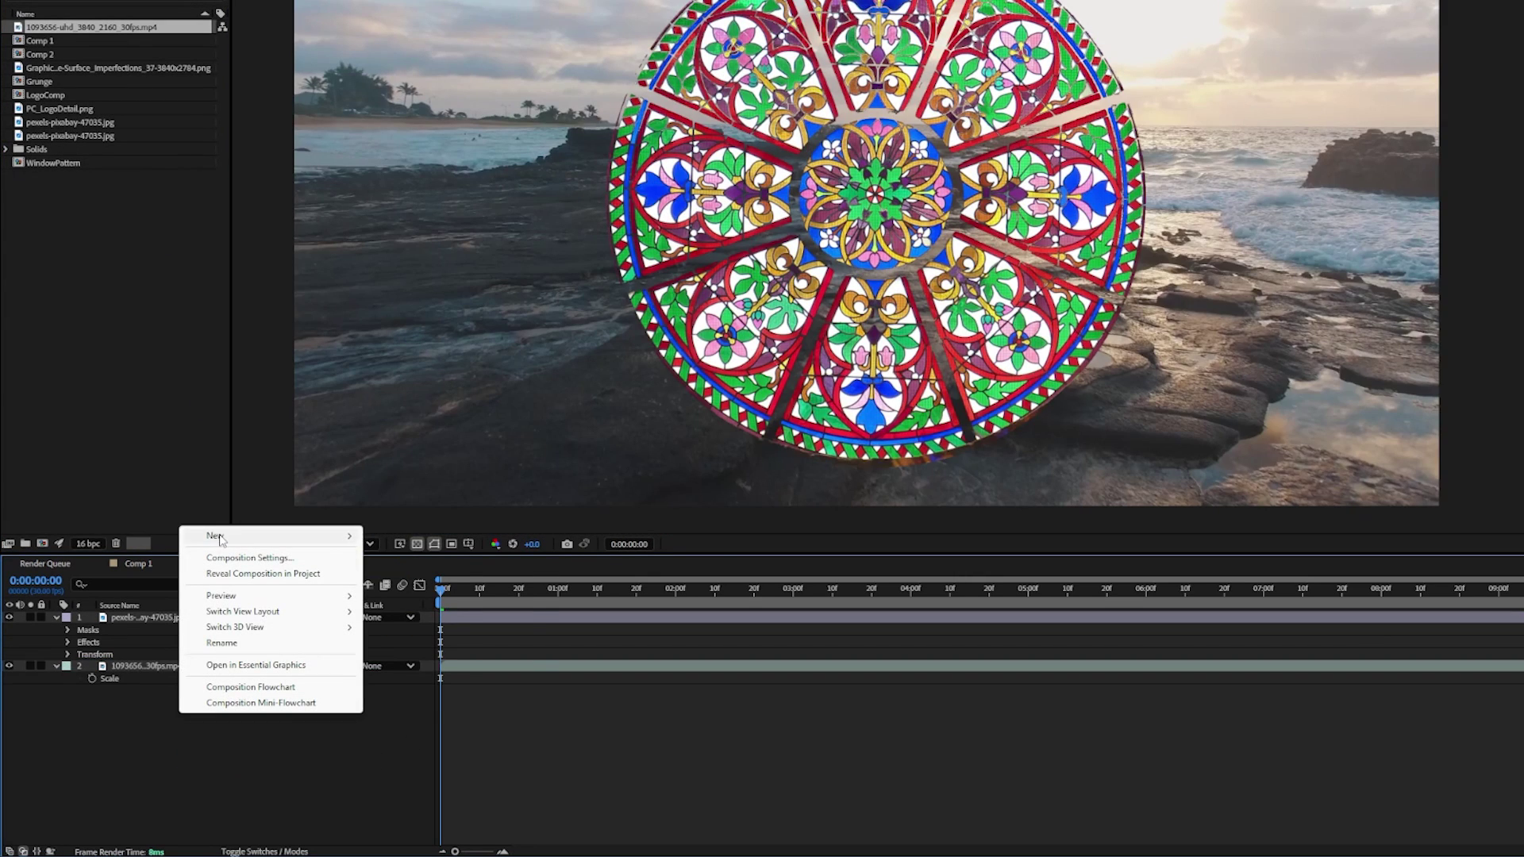
mouse_move(238, 537)
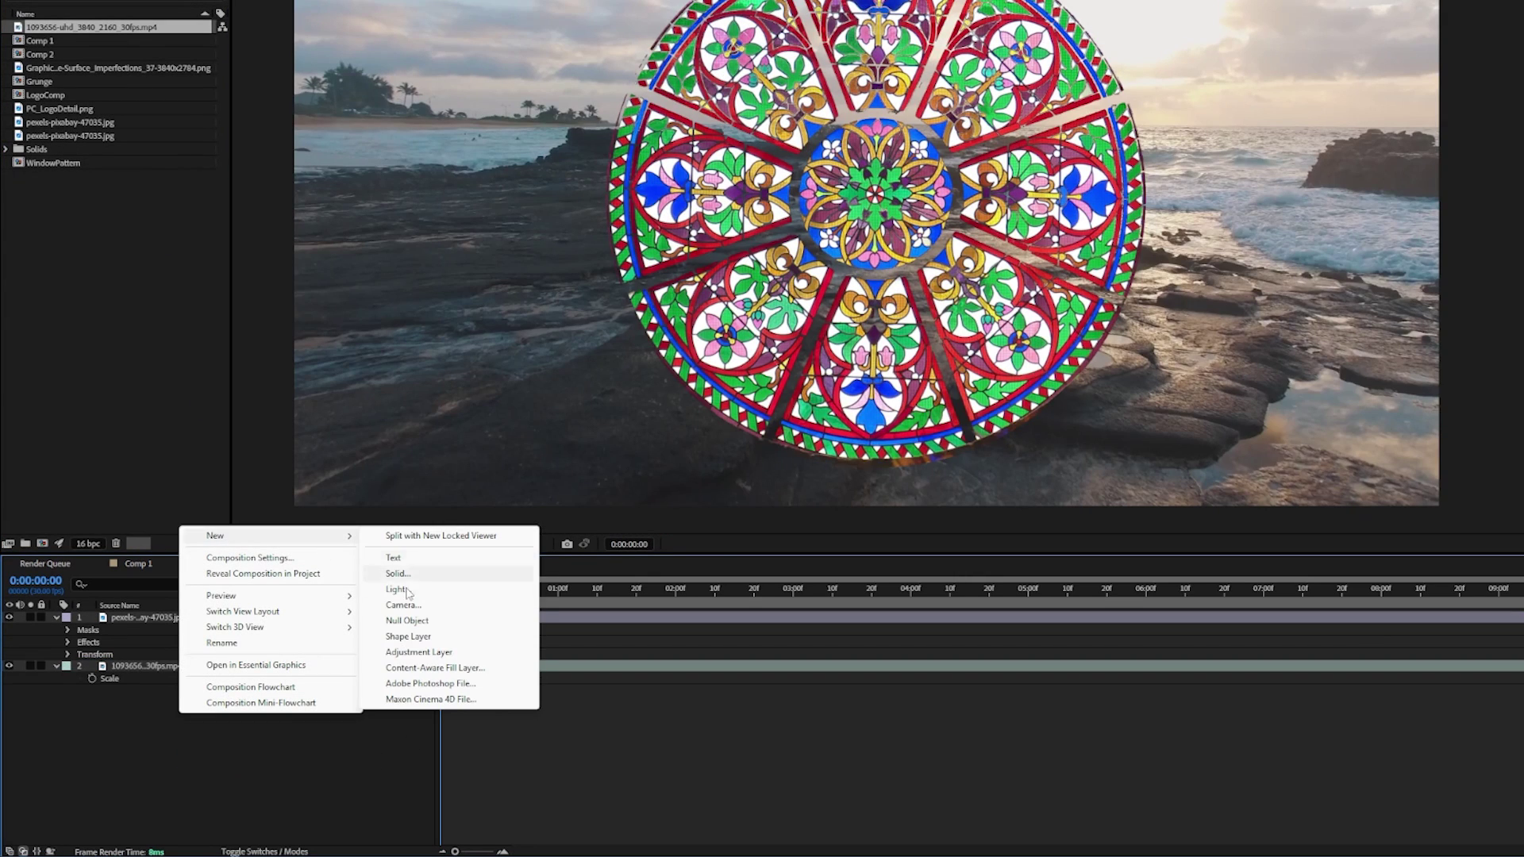
click(418, 652)
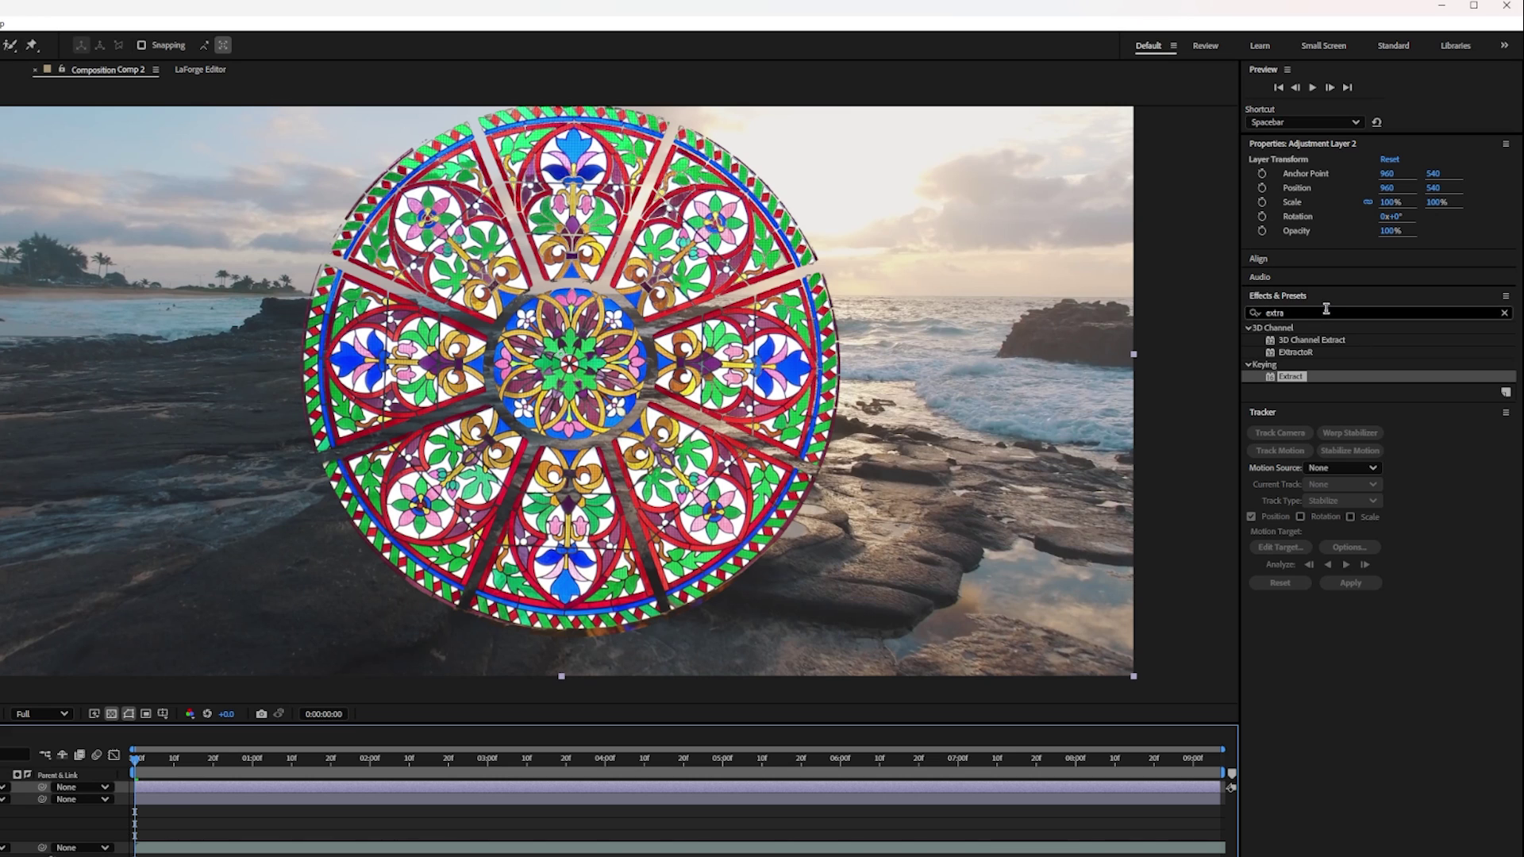
Step: Find the Crates Glass effect and apply it to the adjustment layer
click(1326, 308)
text(glass)
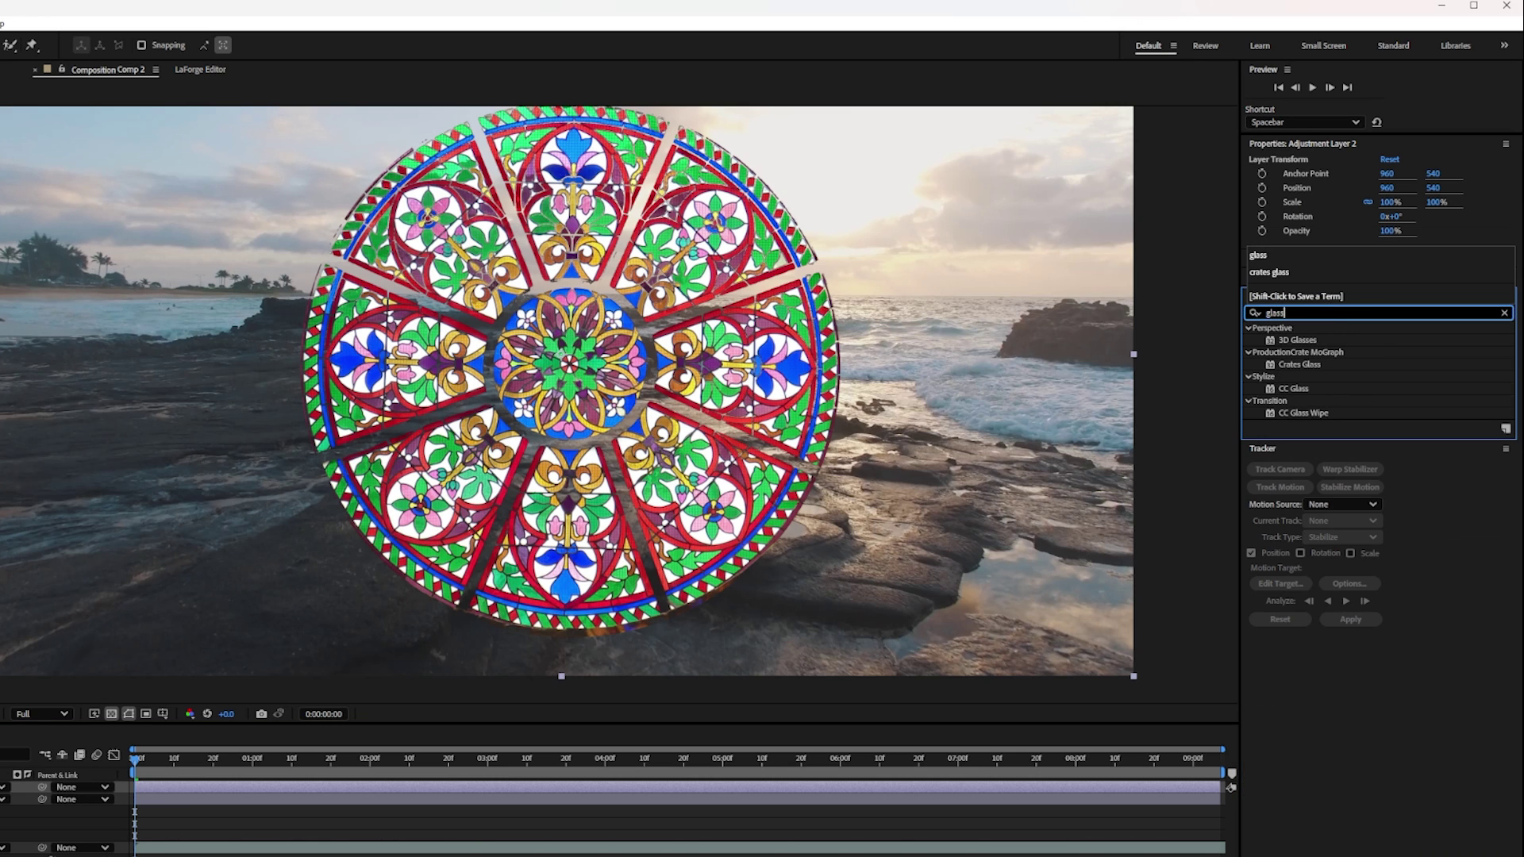
drag(1300, 364, 153, 623)
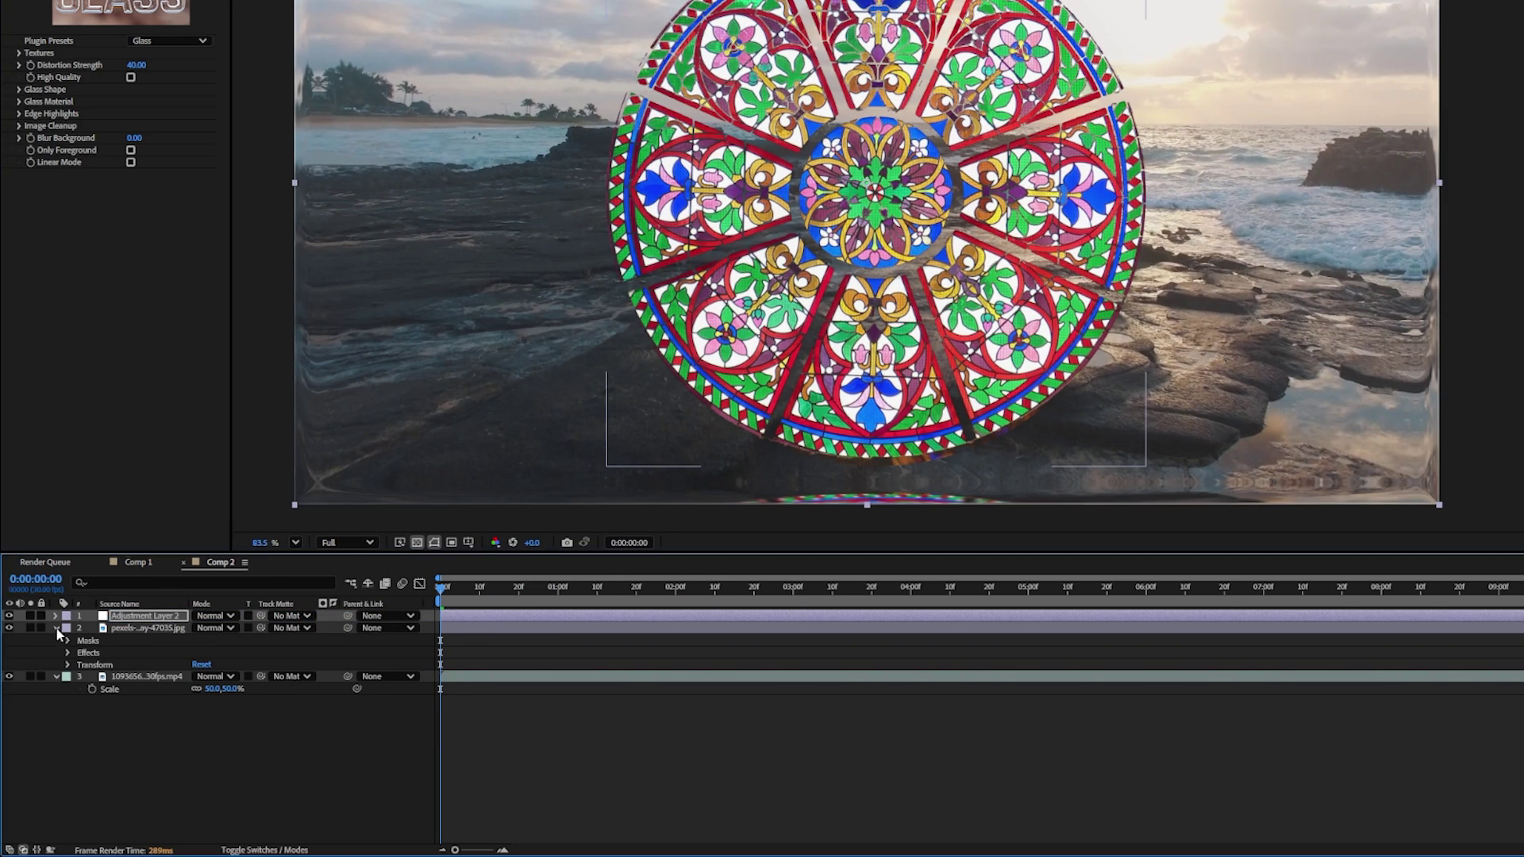
Step: Hide the window photo layer and choose pexels-pixabay-47035.jpg as the glass texture source
click(56, 628)
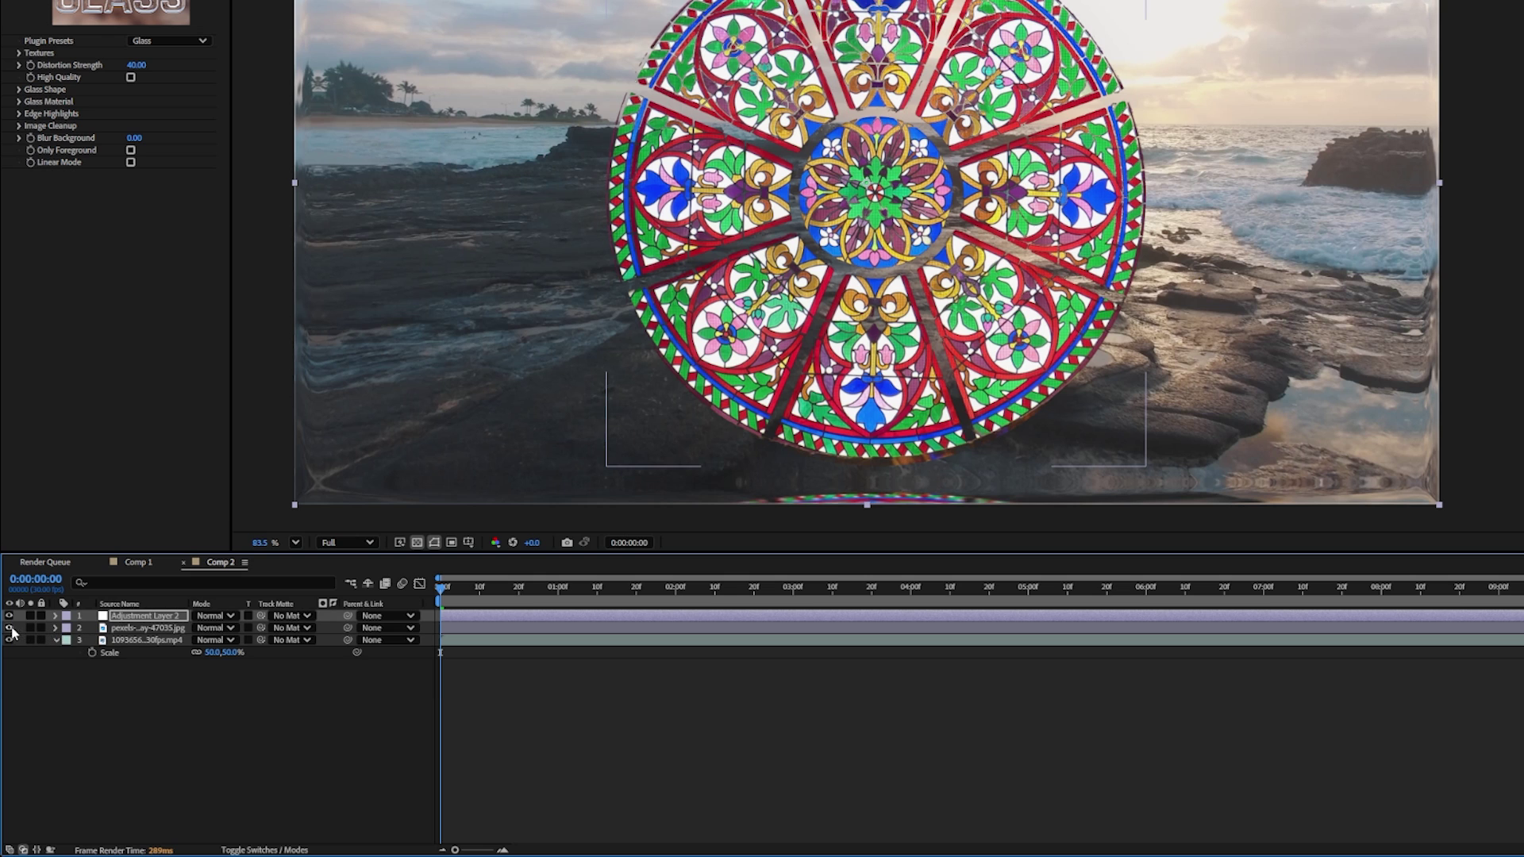
click(9, 628)
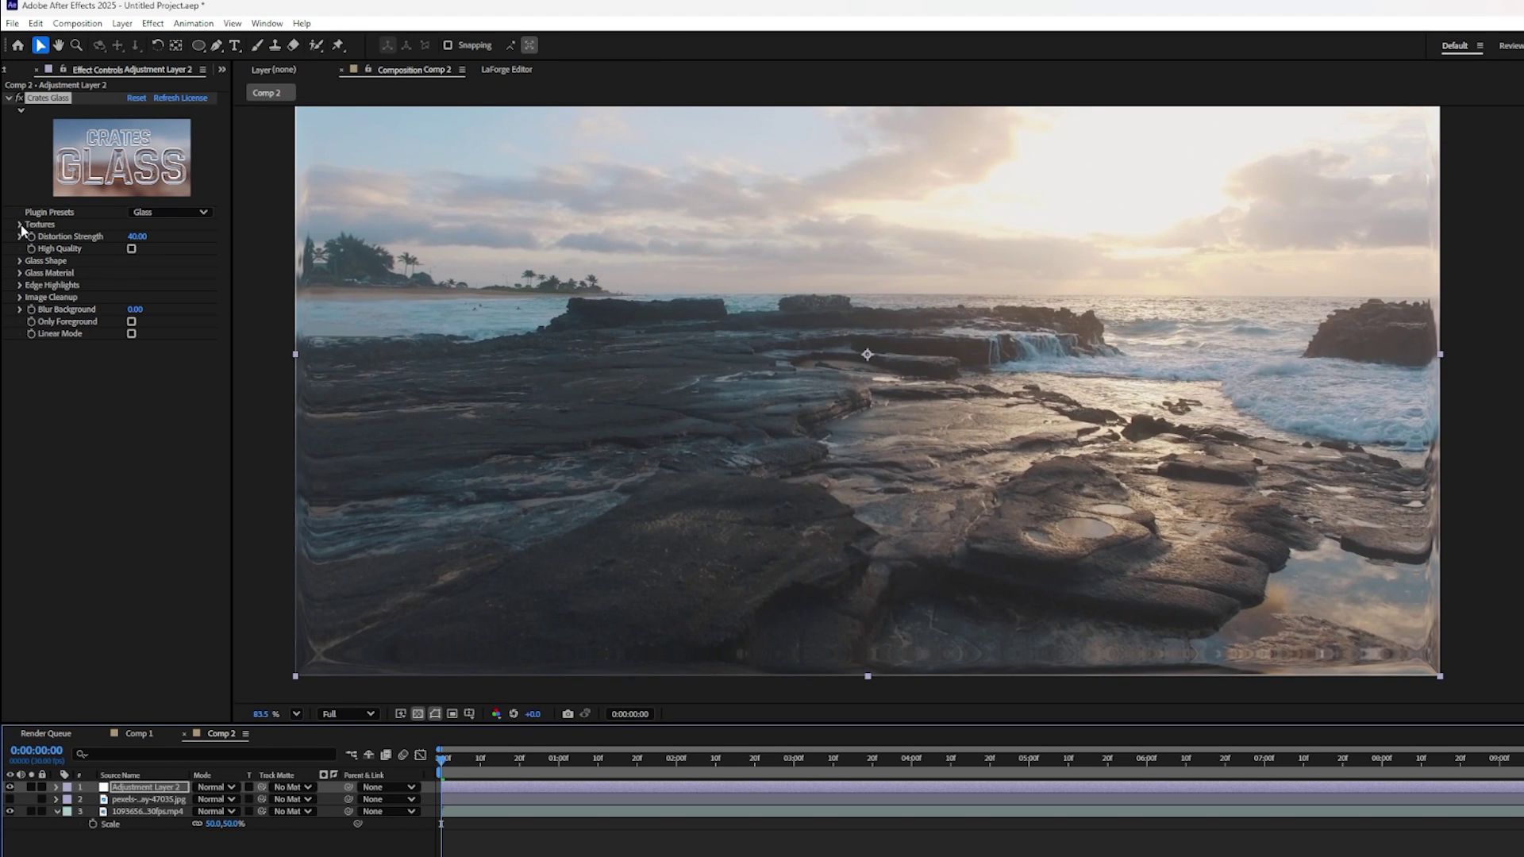
click(20, 226)
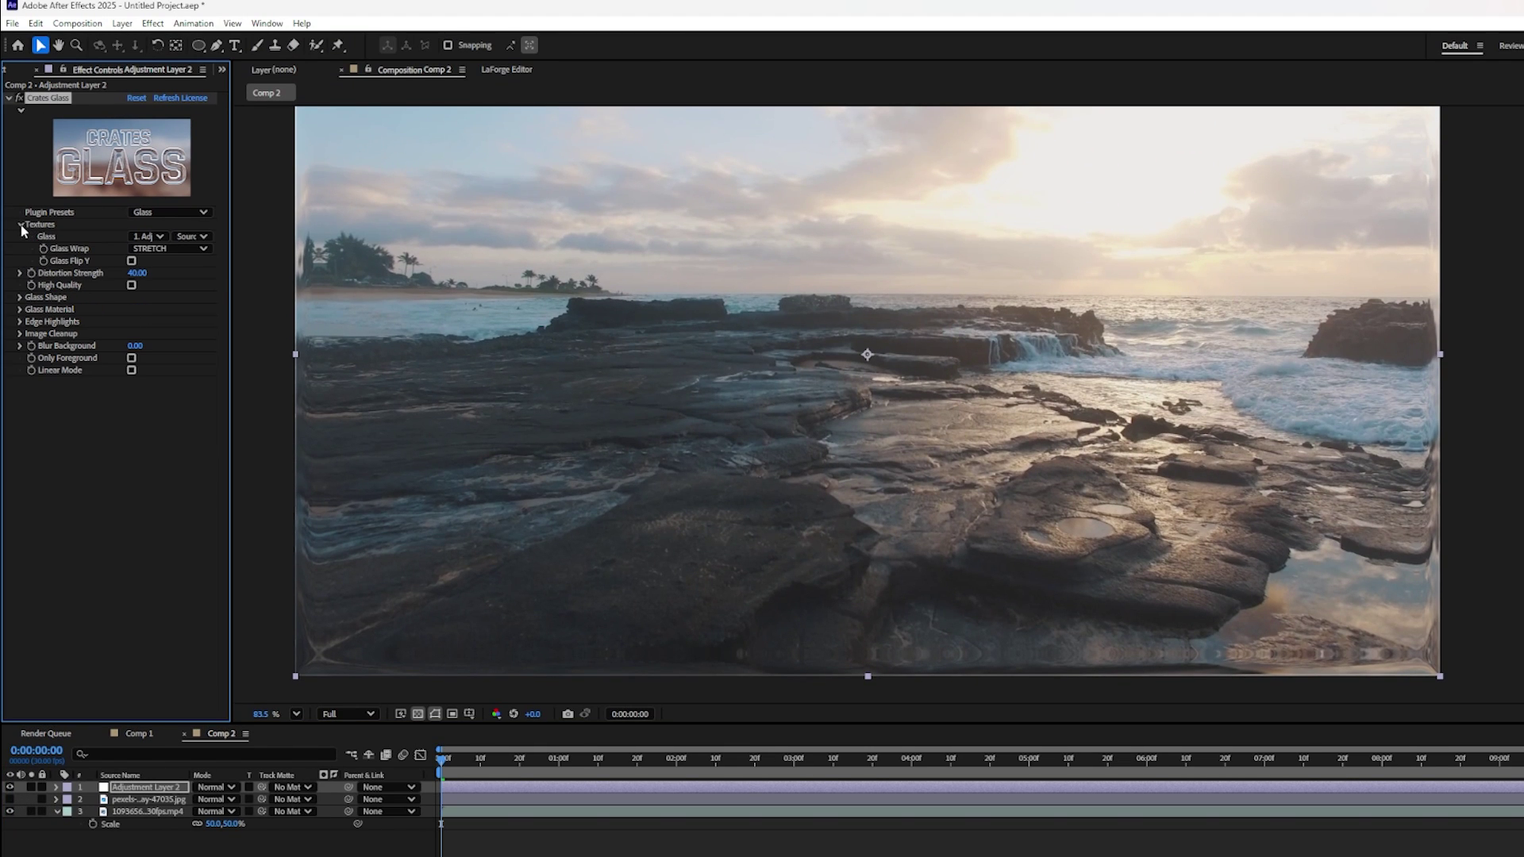
click(147, 238)
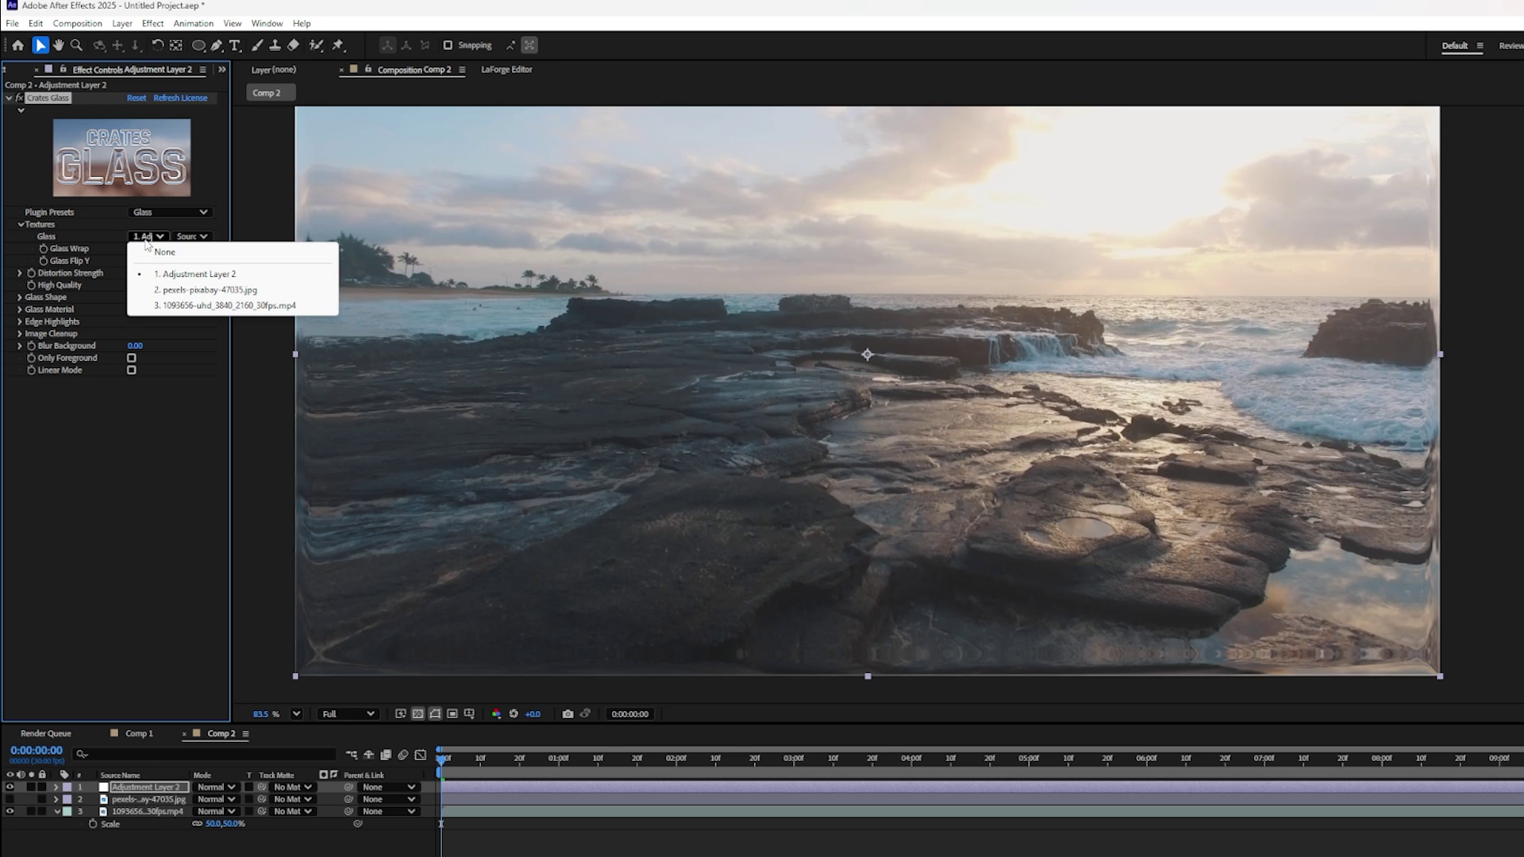
click(172, 291)
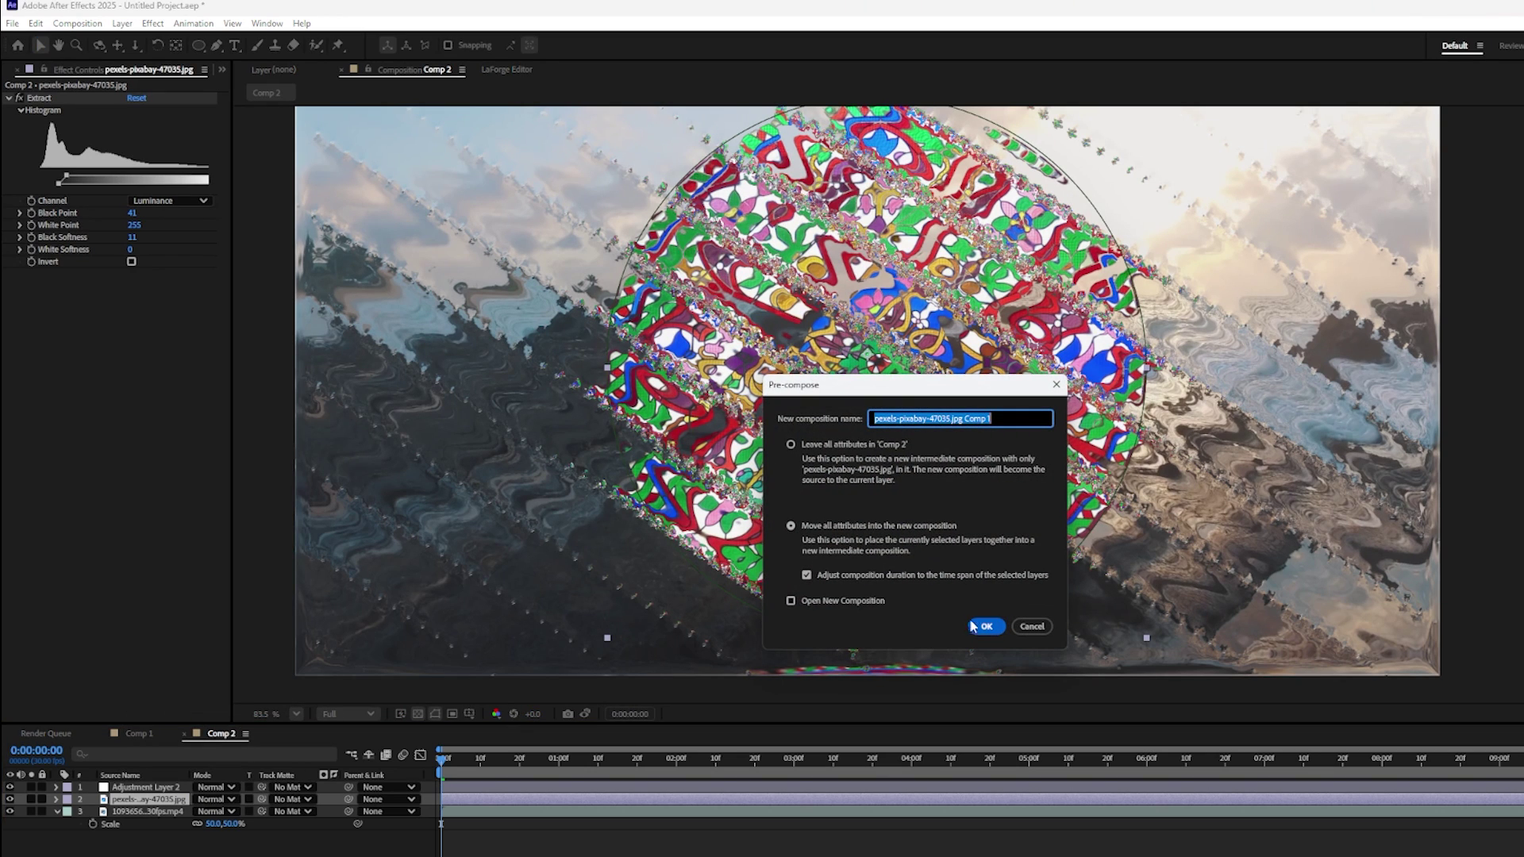
Step: Pre-compose the window photo with all attributes moved into the new composition, and hide the resulting layer
click(987, 627)
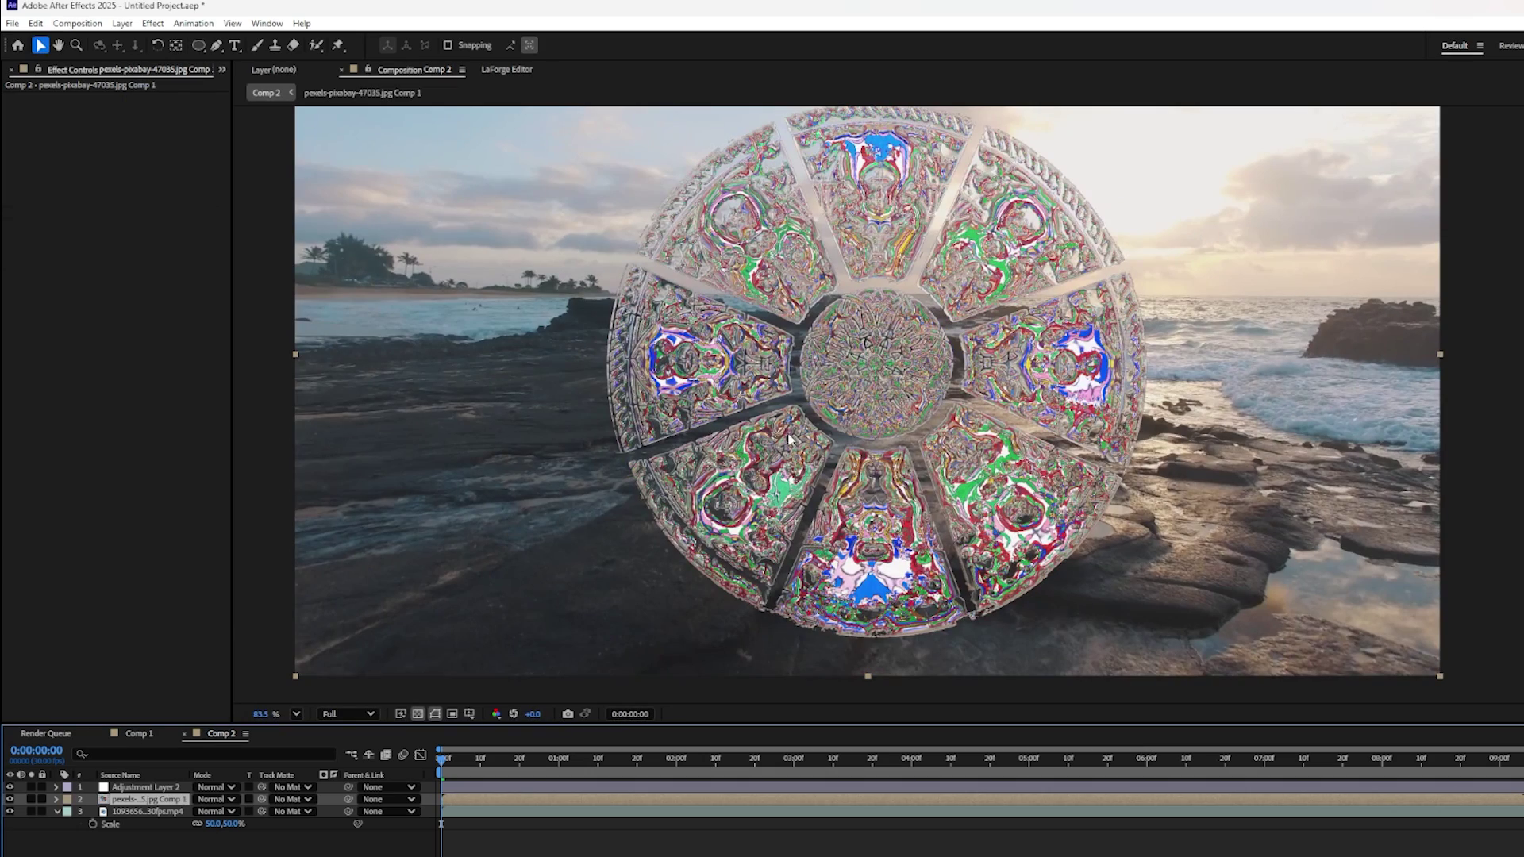
click(10, 800)
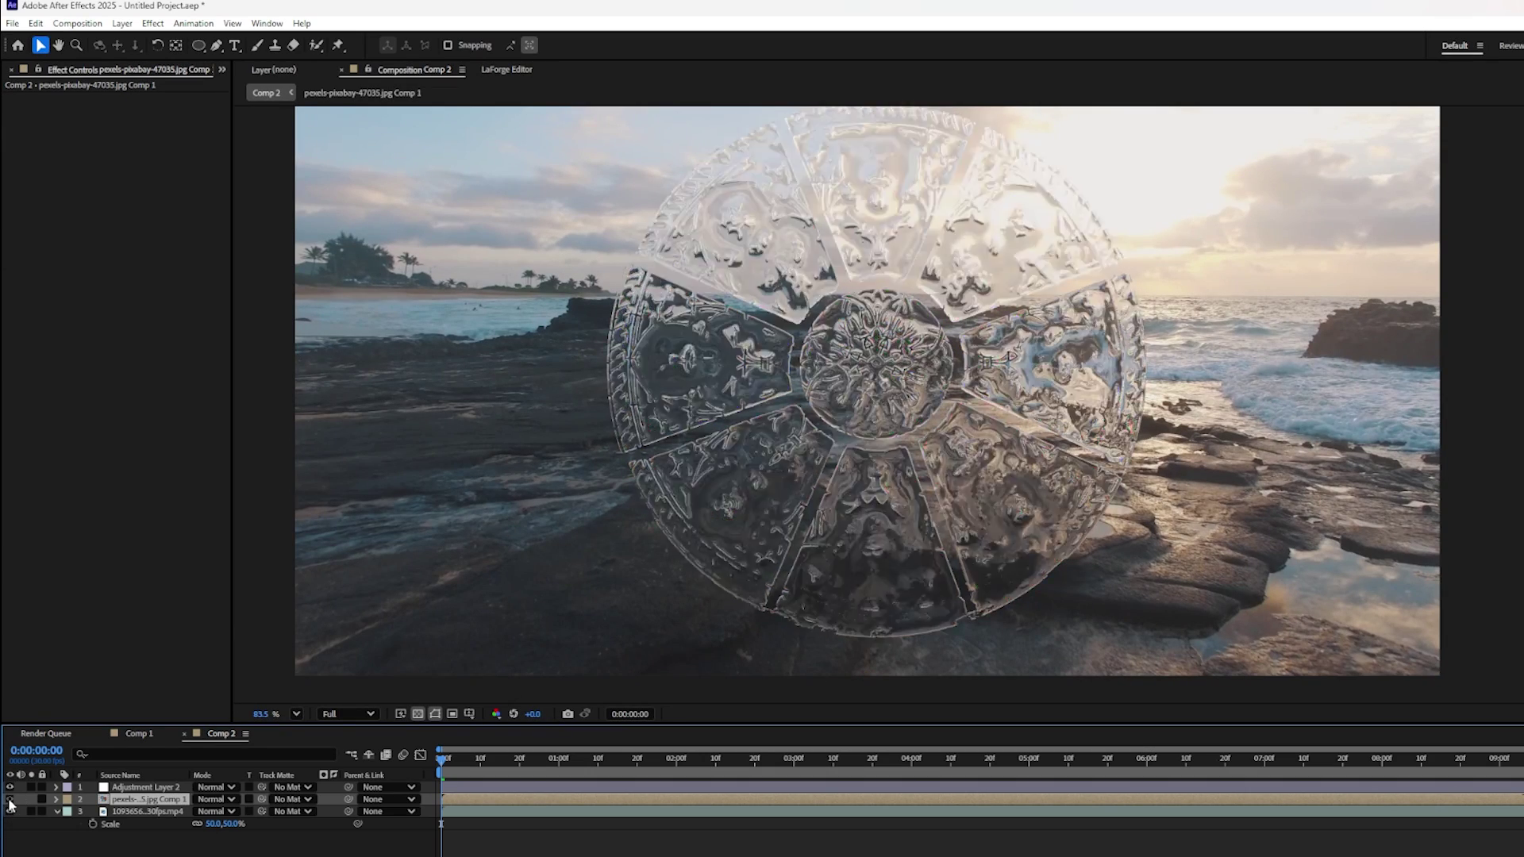
Step: Examine the refraction and bevel detail up close across the upper, lower and side panes of the glass window
scroll(852, 393, up, 5)
drag(868, 248, 1019, 588)
drag(952, 317, 989, 452)
drag(1171, 274, 845, 229)
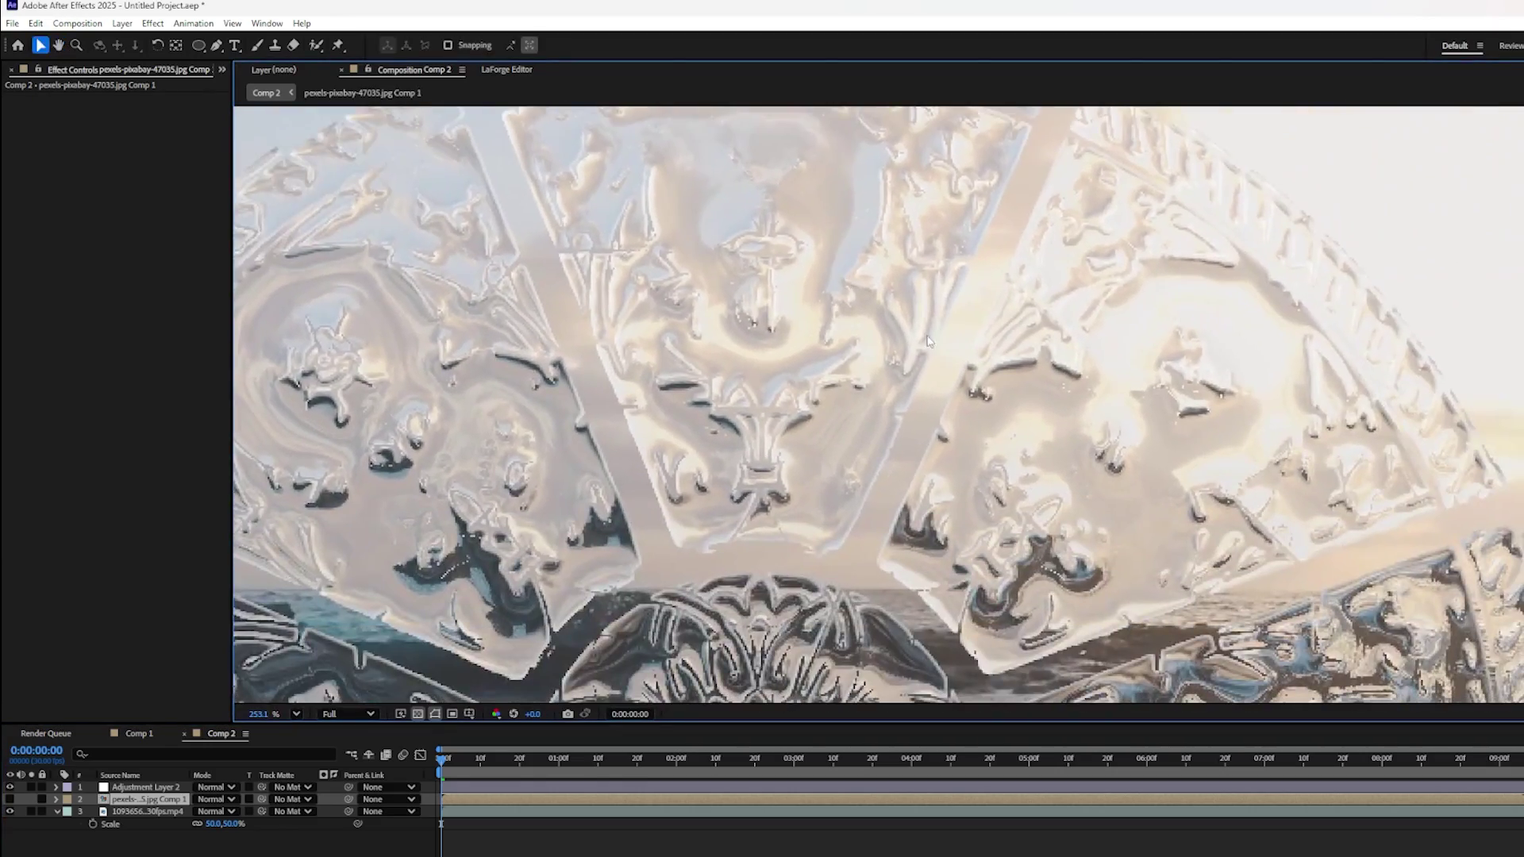
drag(993, 556, 951, 146)
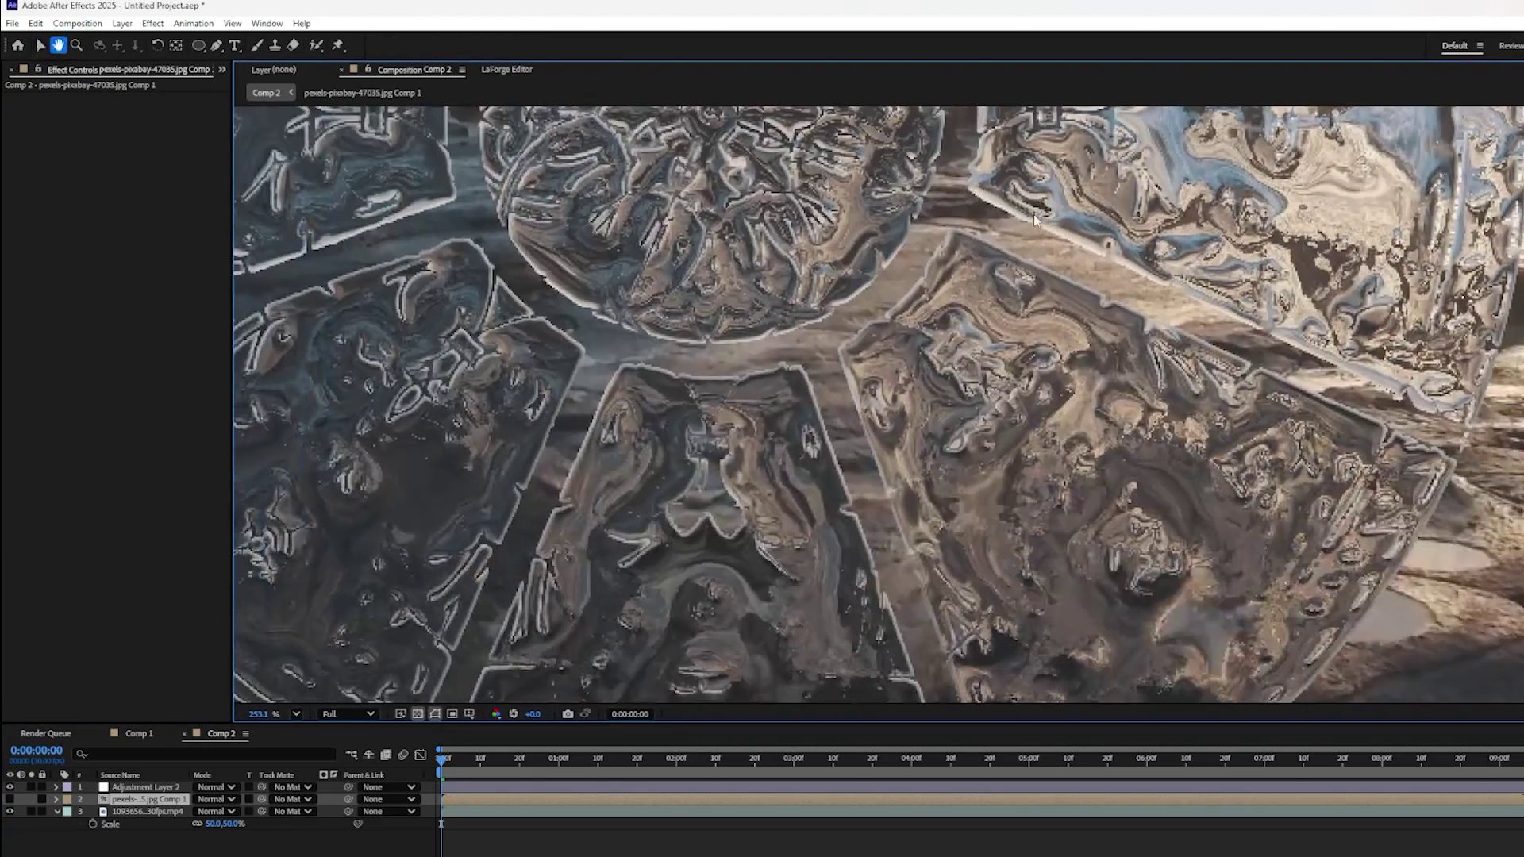
drag(671, 530, 1146, 549)
drag(885, 349, 981, 508)
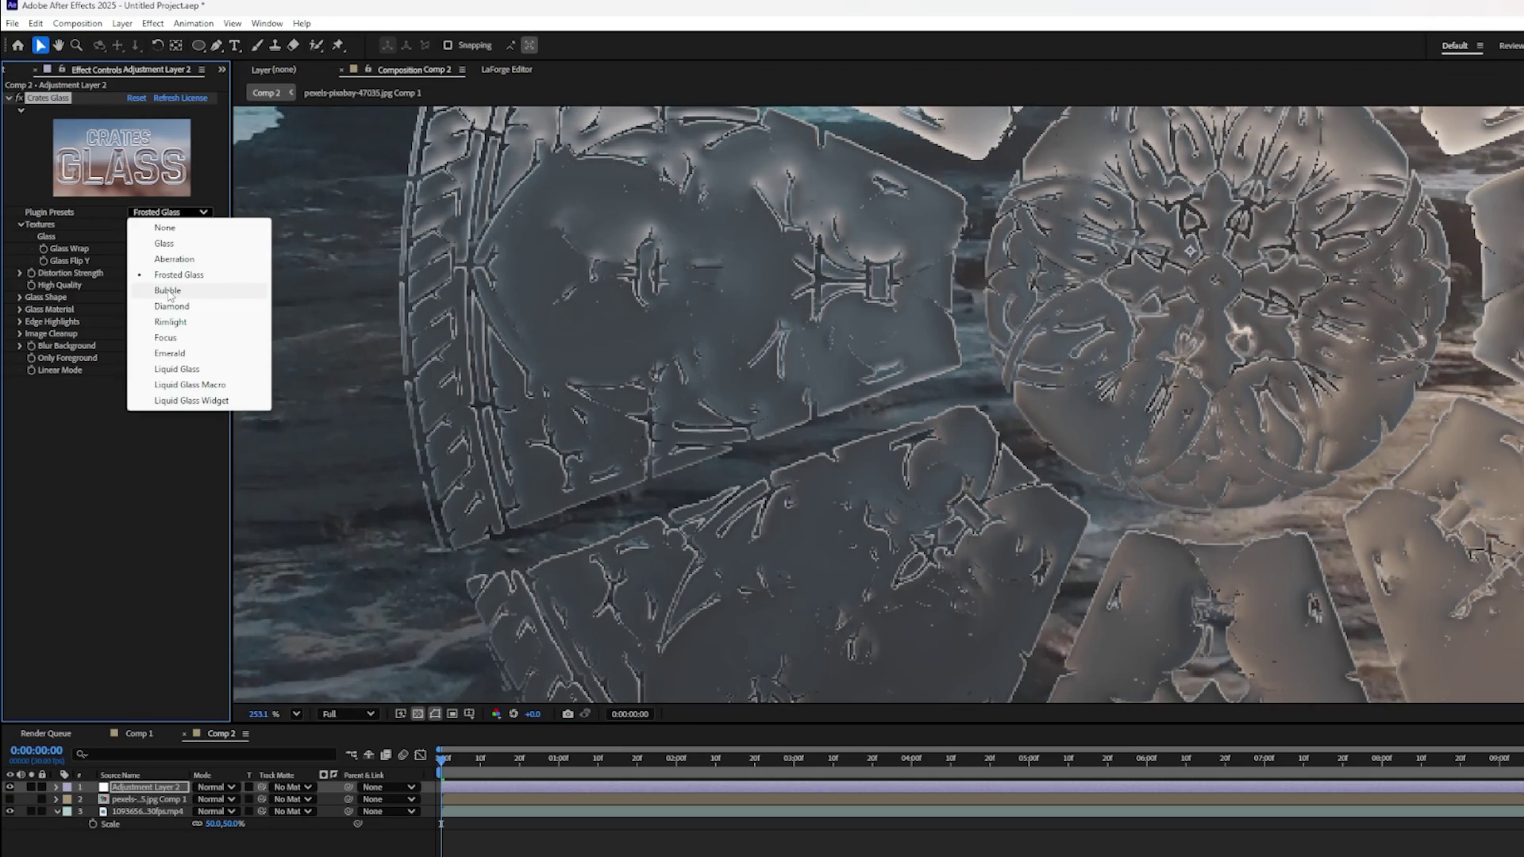
Step: Try the Bubble and Diamond glass presets, settle on Aberration, and expand the glass material settings
click(168, 292)
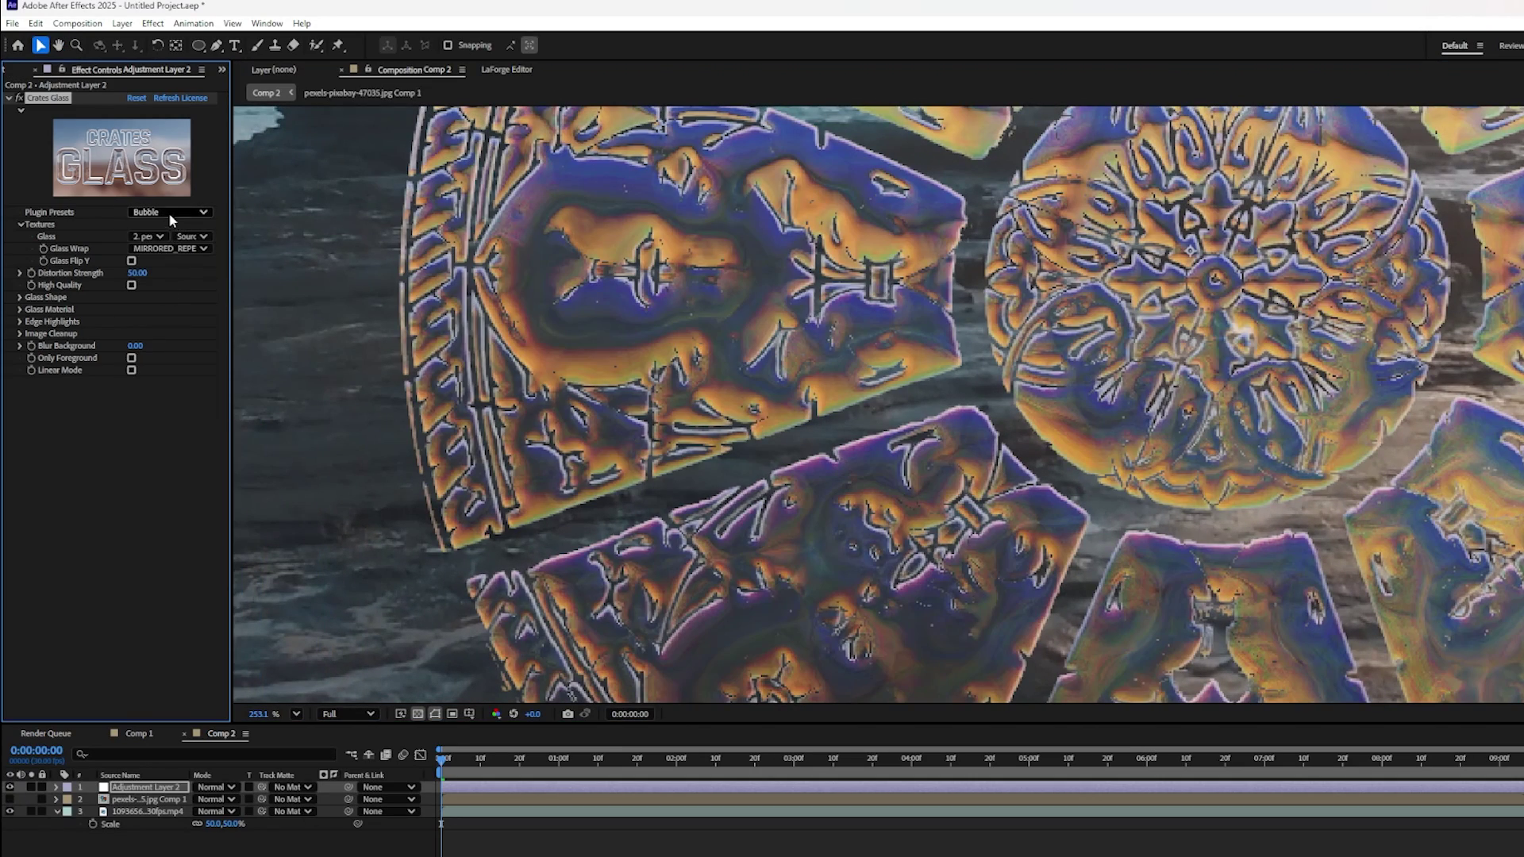
click(170, 215)
click(172, 307)
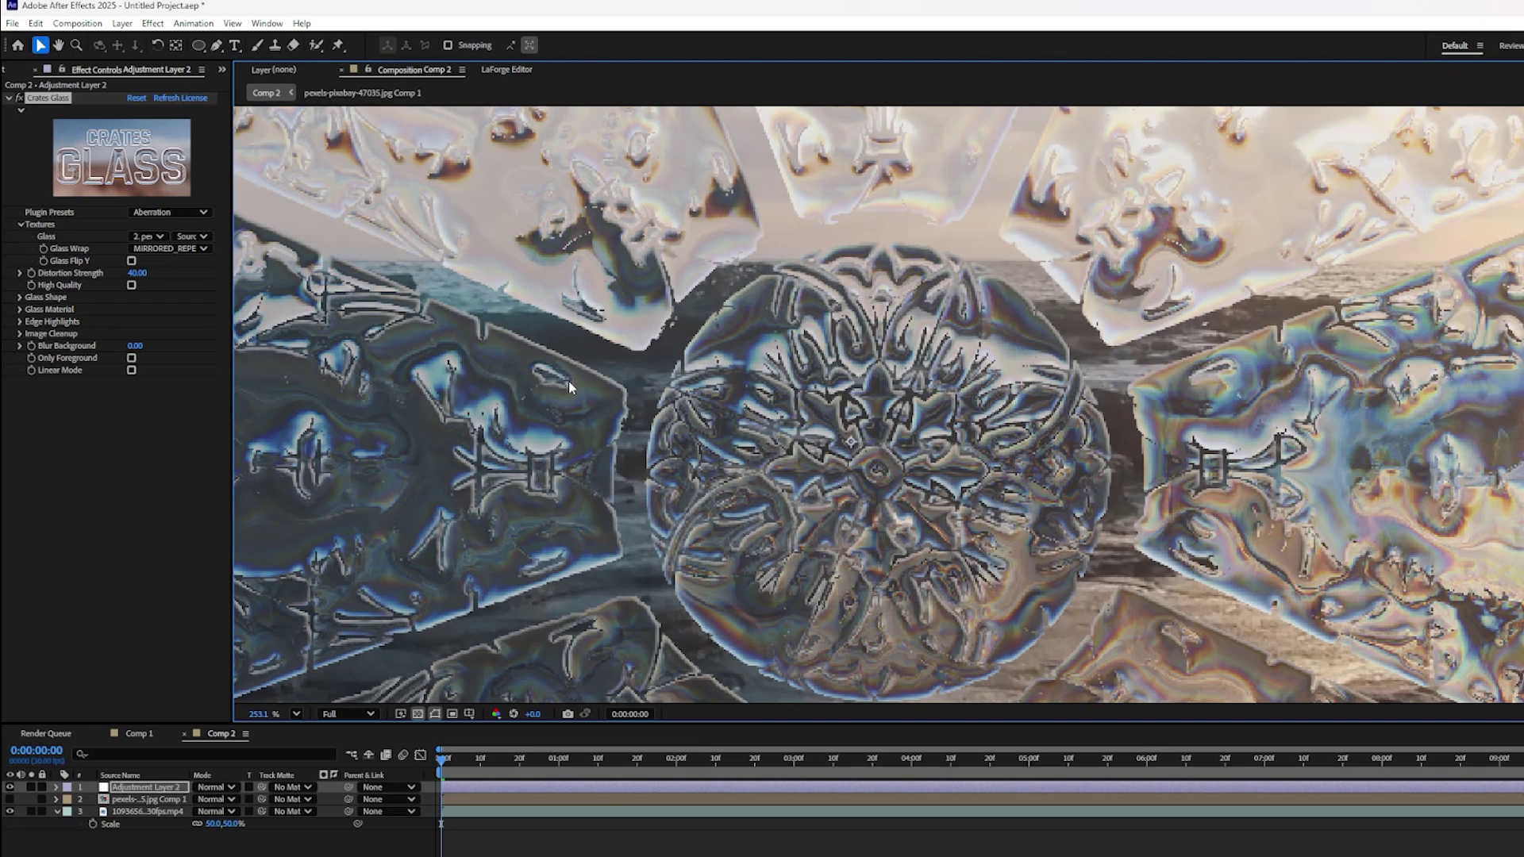
click(20, 309)
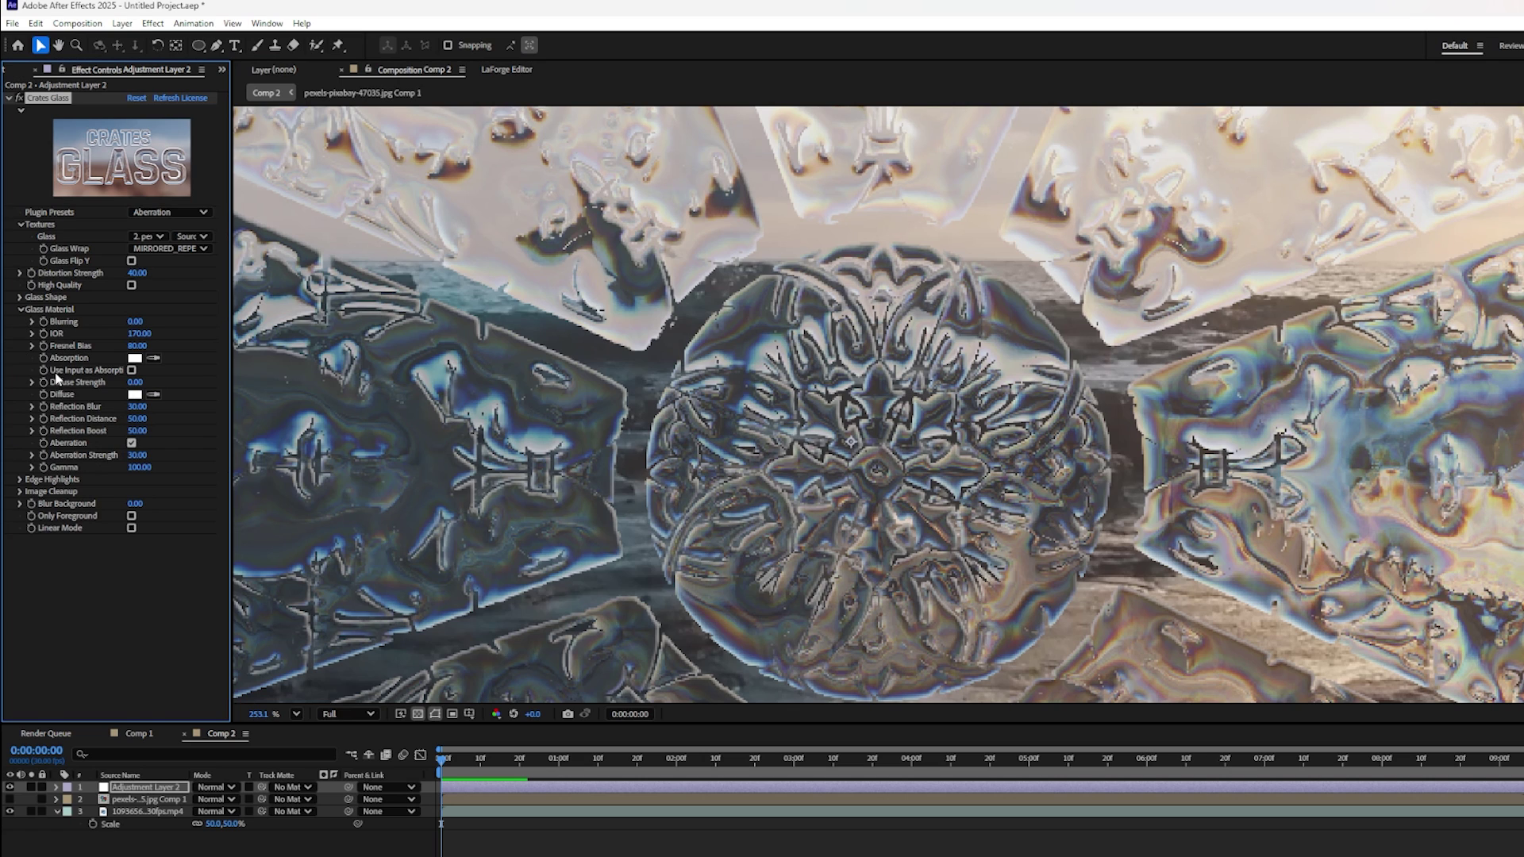
Step: Use the input image as the glass absorption, and shape the glass with a bevel width of 20 and smoothing of -4
click(132, 370)
scroll(722, 501, up, 3)
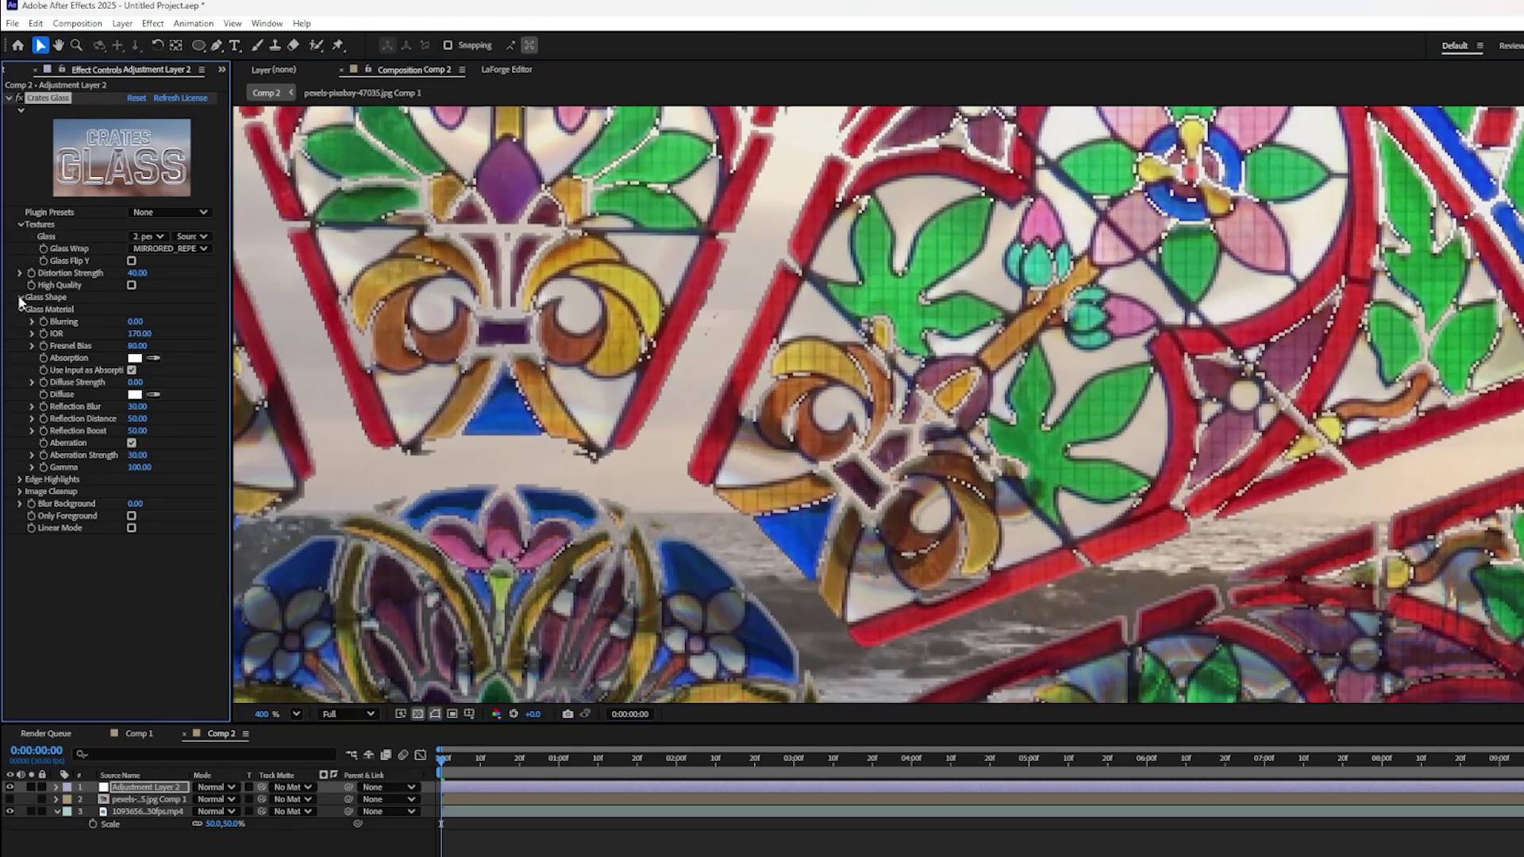
click(19, 298)
click(139, 321)
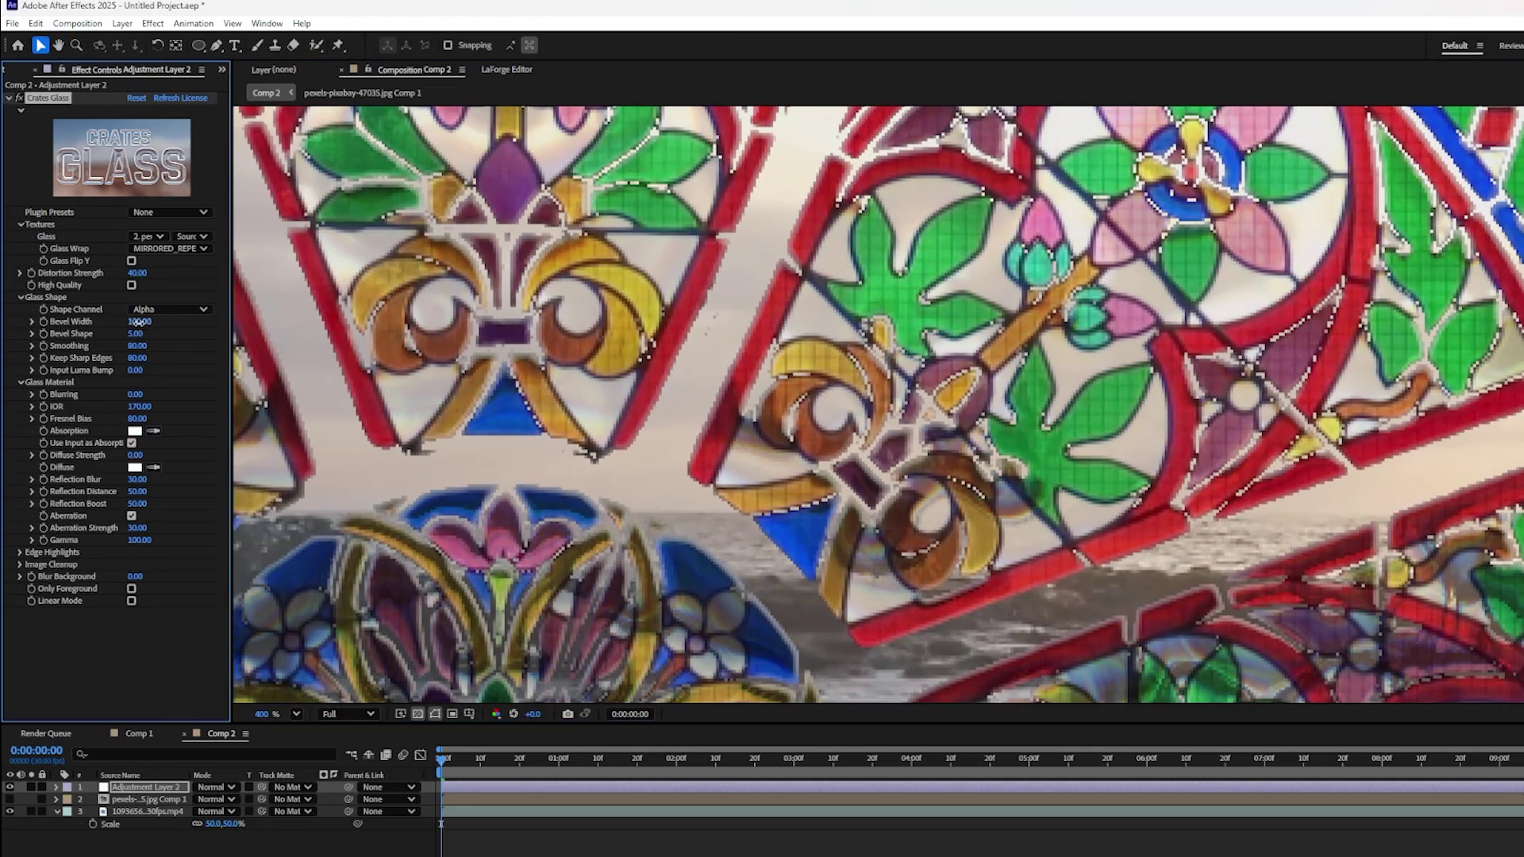
text(20)
key(Return)
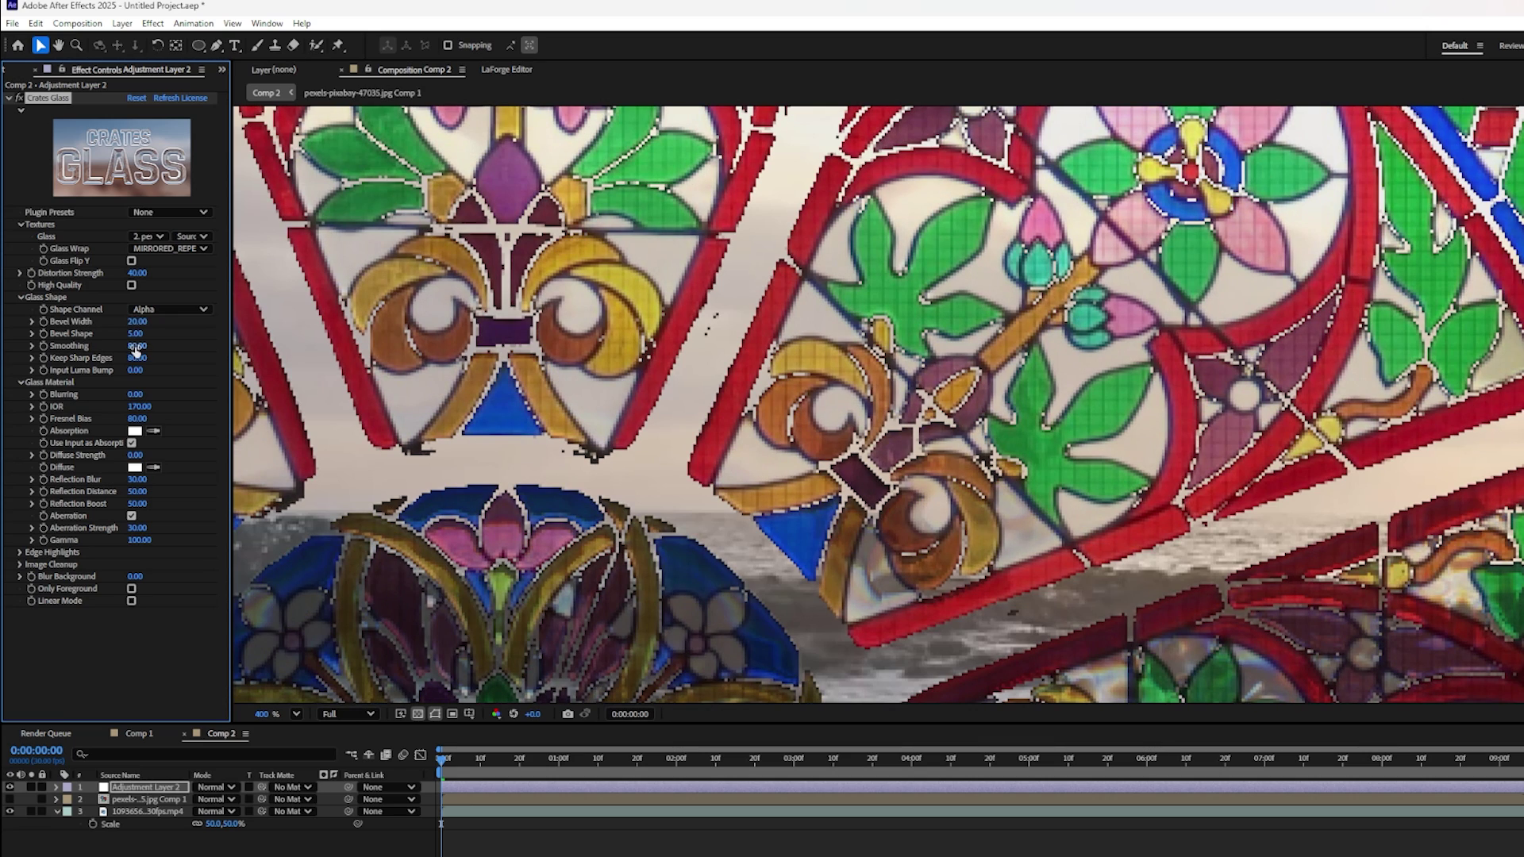
drag(135, 346, 65, 334)
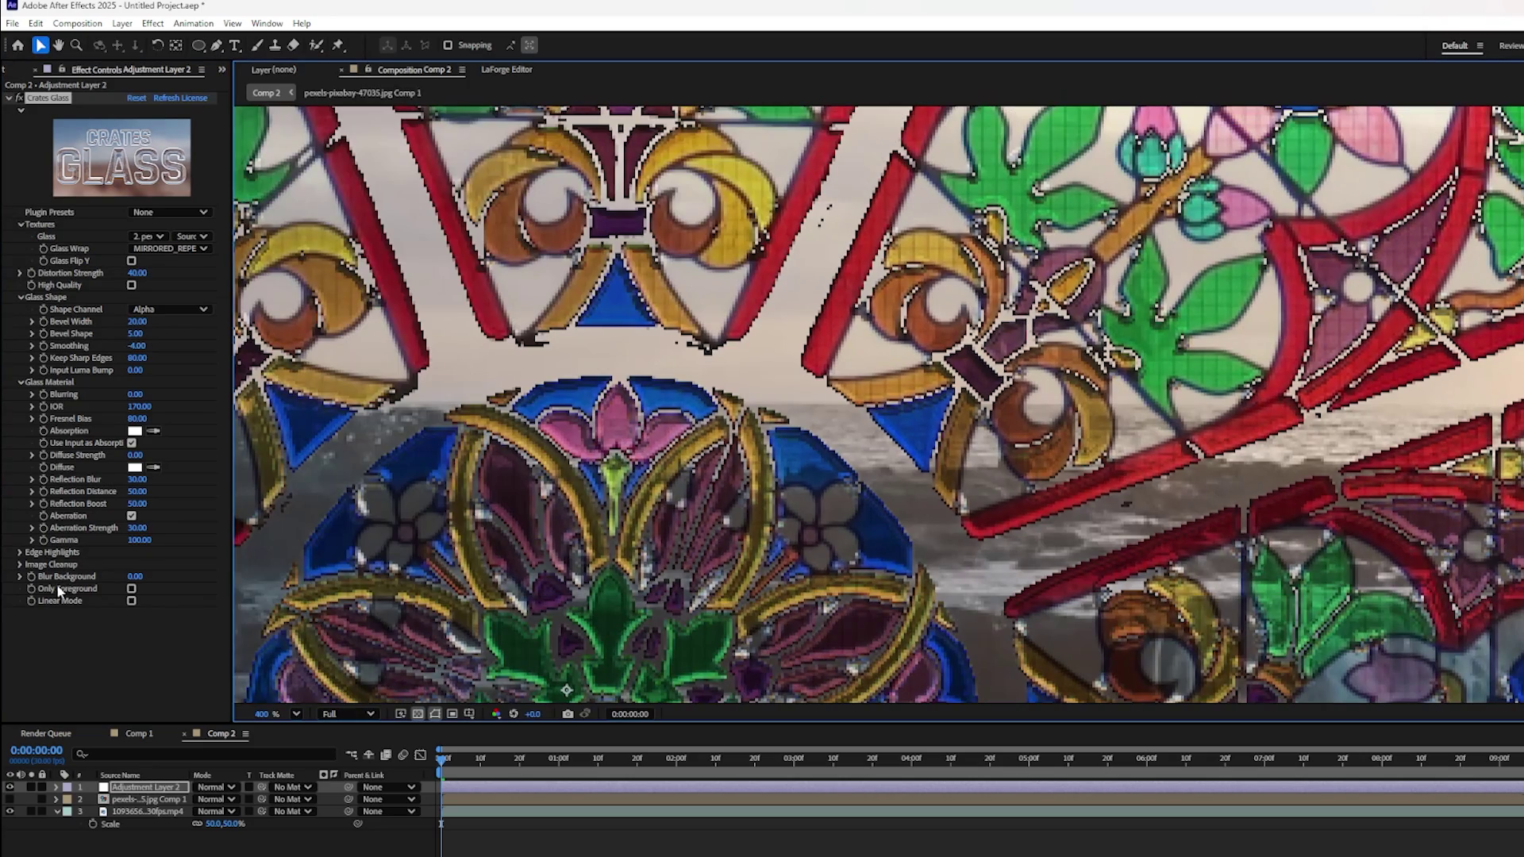
Step: Limit the Crates Glass result to the foreground only and preview the window at several points in time
click(132, 588)
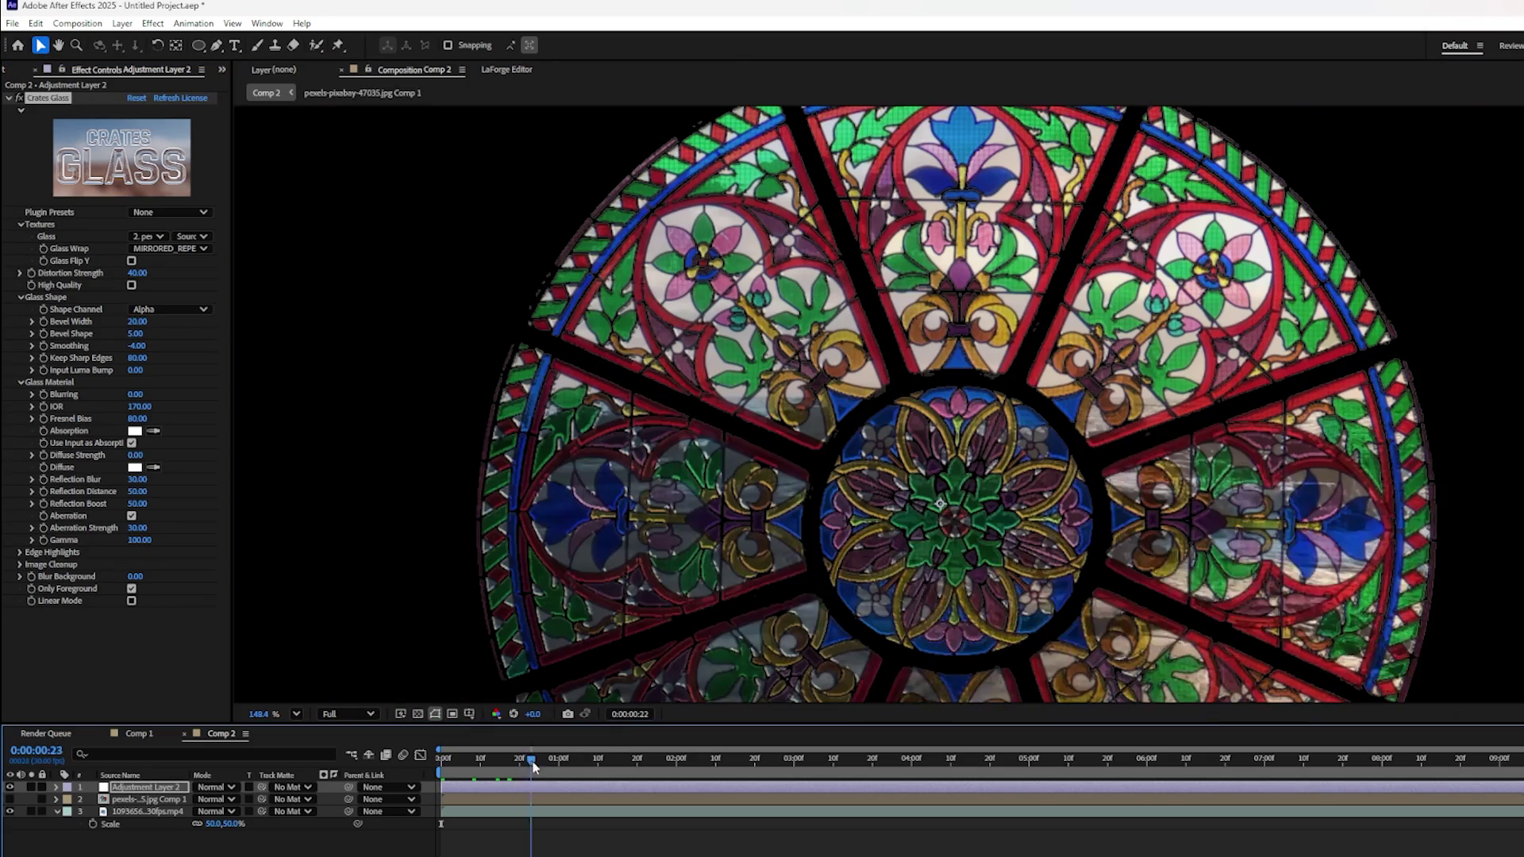
drag(529, 765, 733, 764)
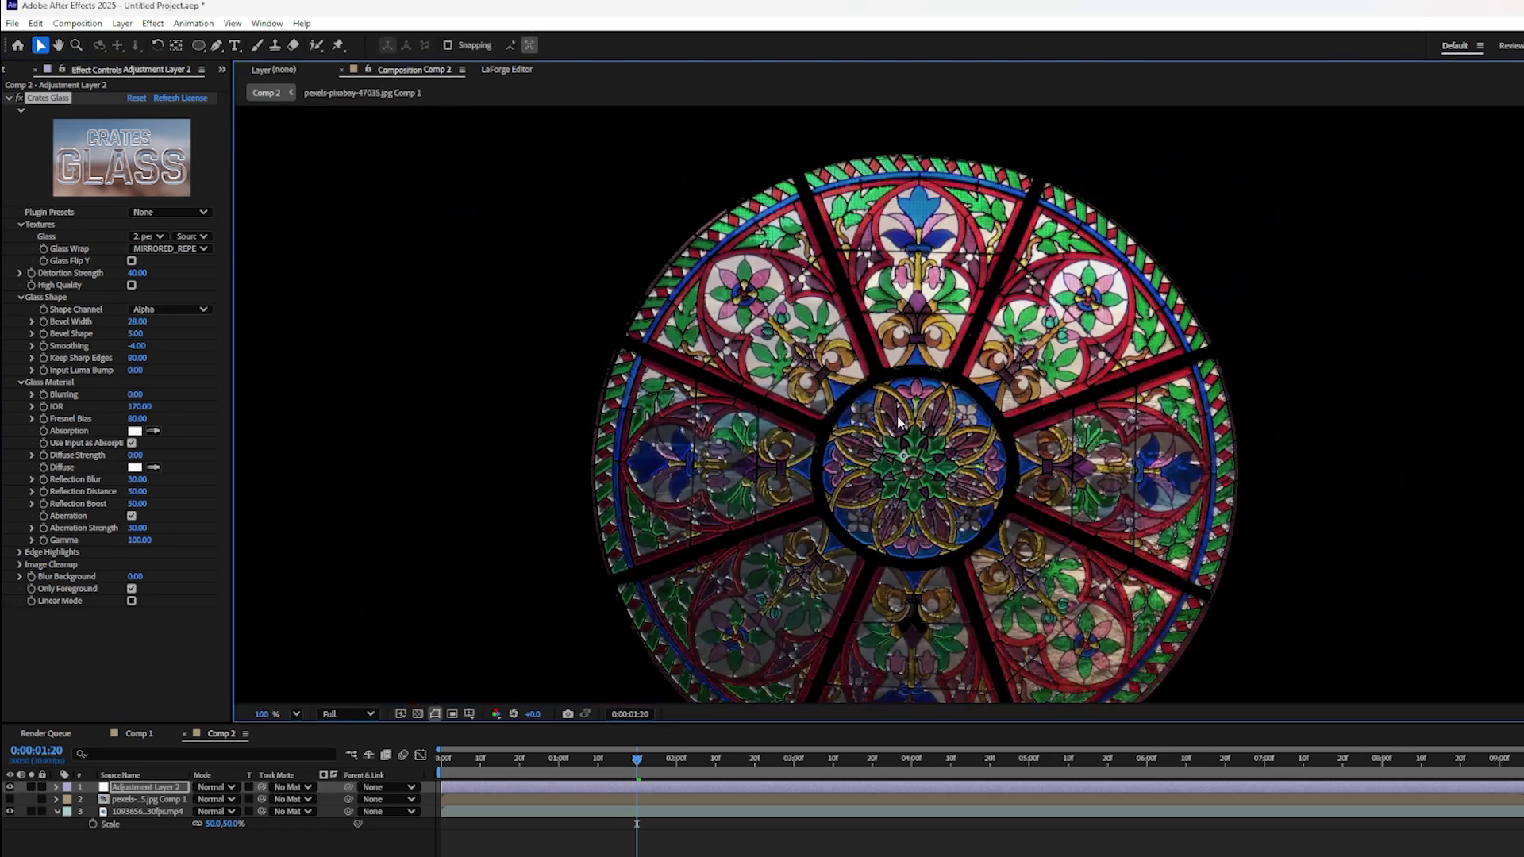
scroll(899, 423, down, 1)
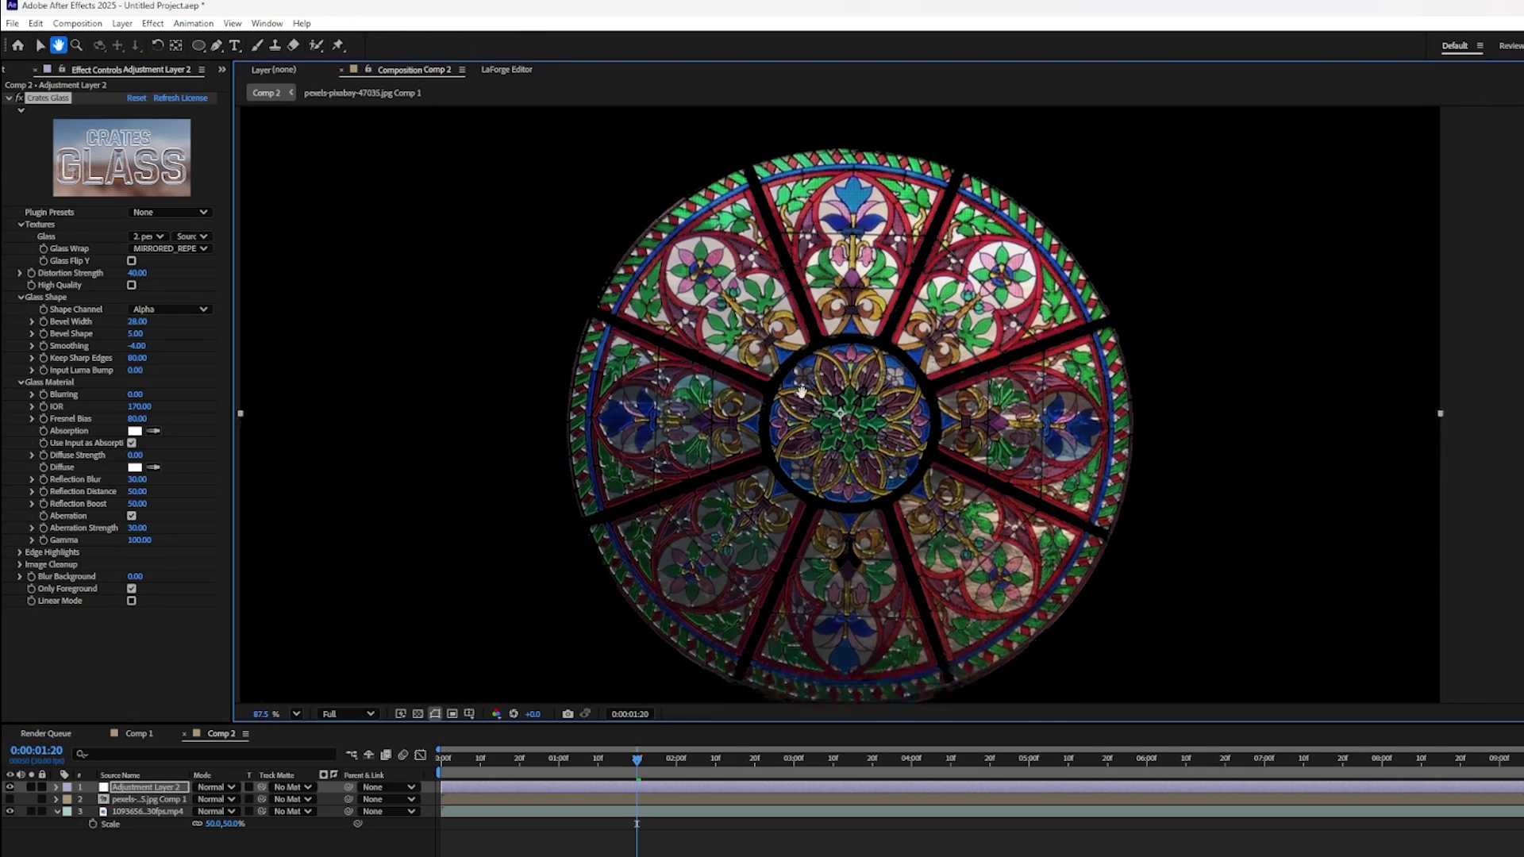
mouse_move(635, 768)
mouse_down()
mouse_move(696, 770)
mouse_move(530, 770)
mouse_move(843, 784)
mouse_move(645, 780)
mouse_up()
scroll(597, 473, up, 3)
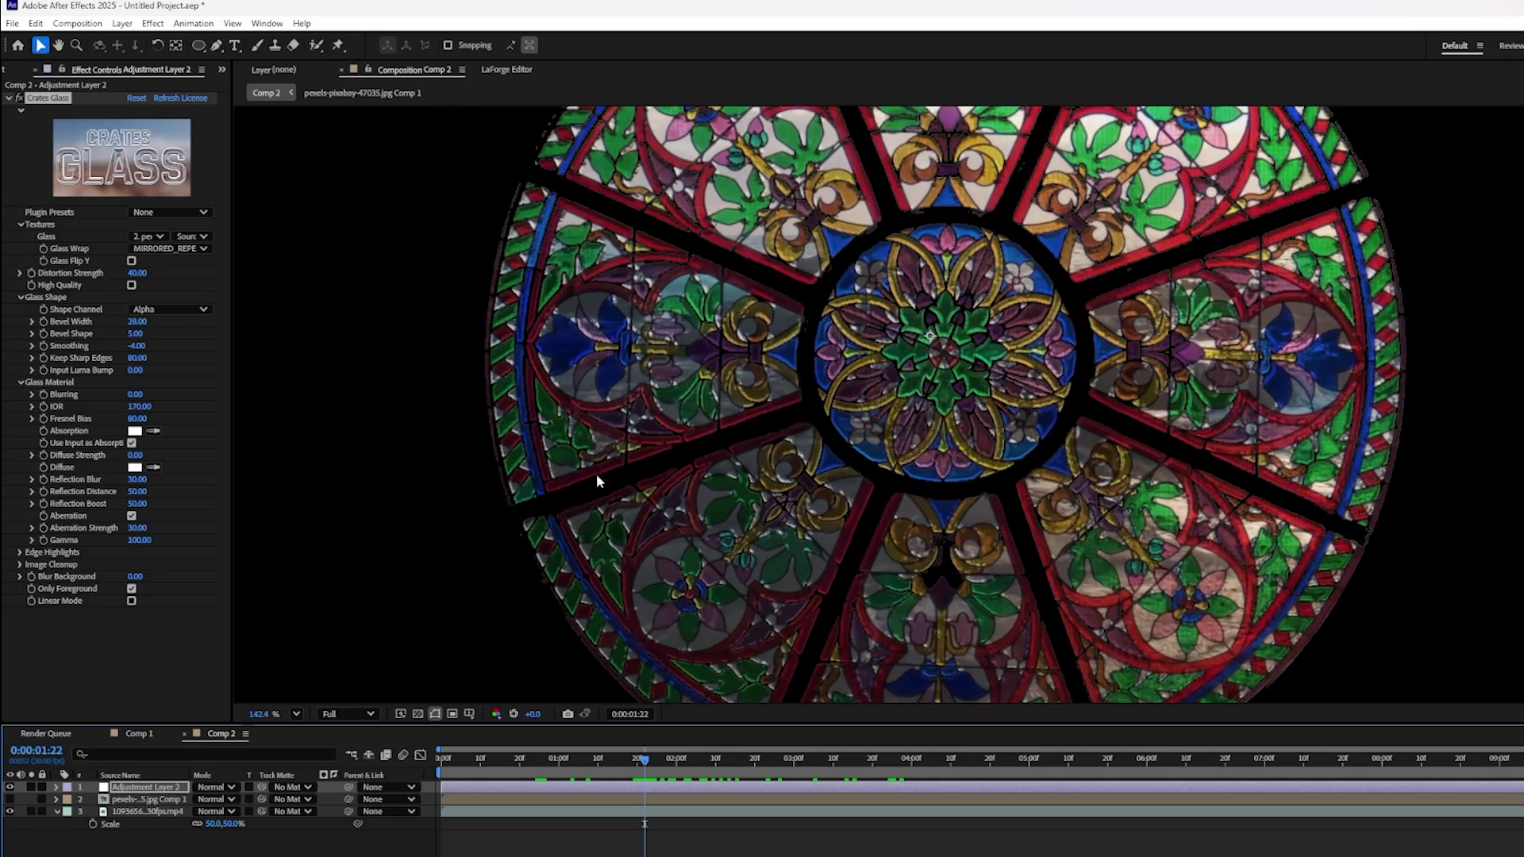
Step: Raise the glass material blurring to 89 and check the softened refraction at other frames
drag(137, 394, 185, 392)
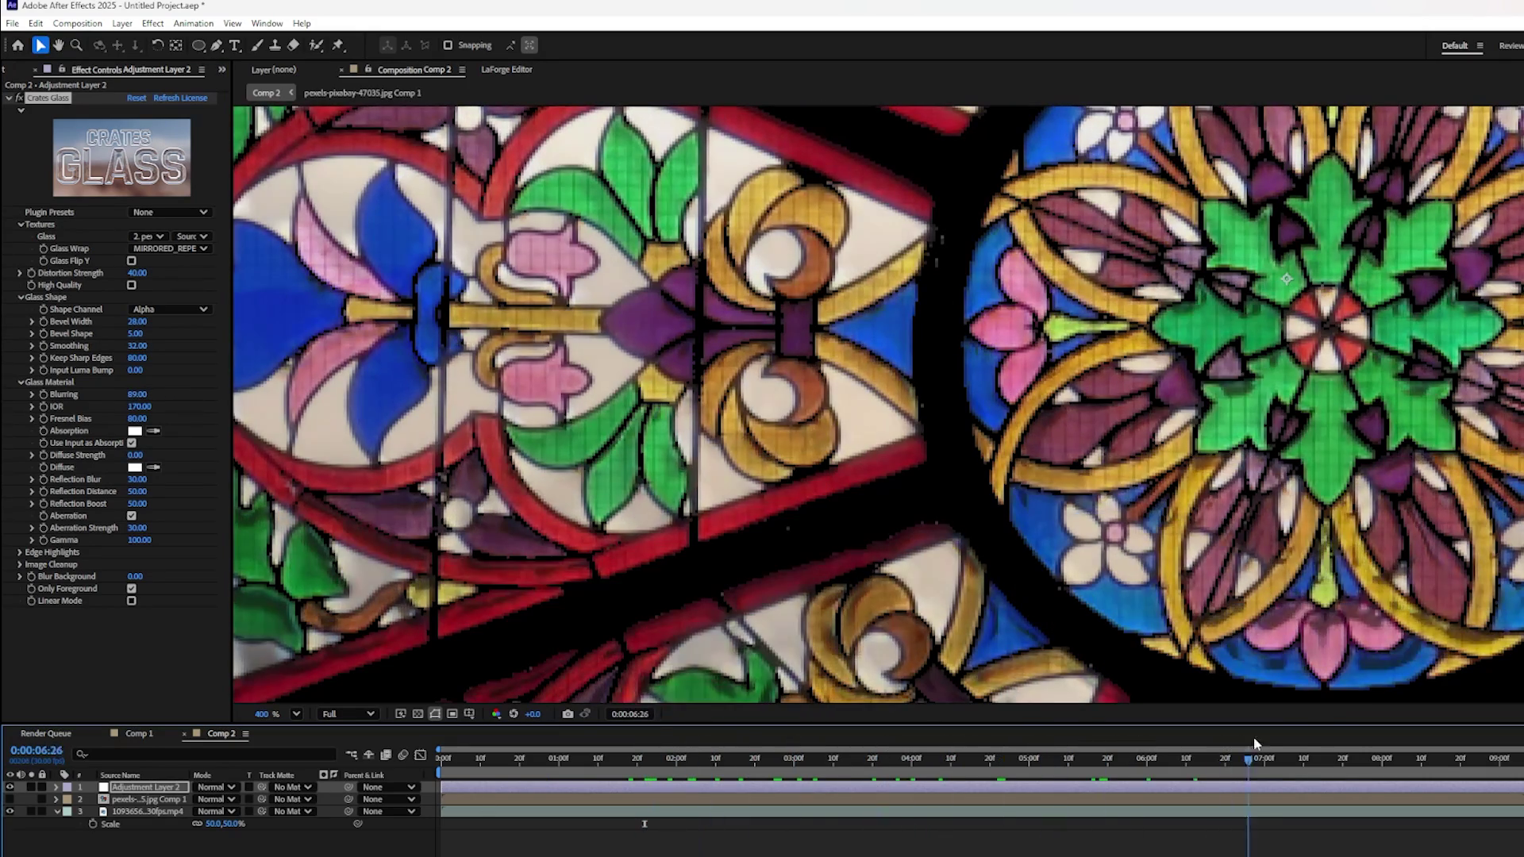
drag(1254, 736, 988, 730)
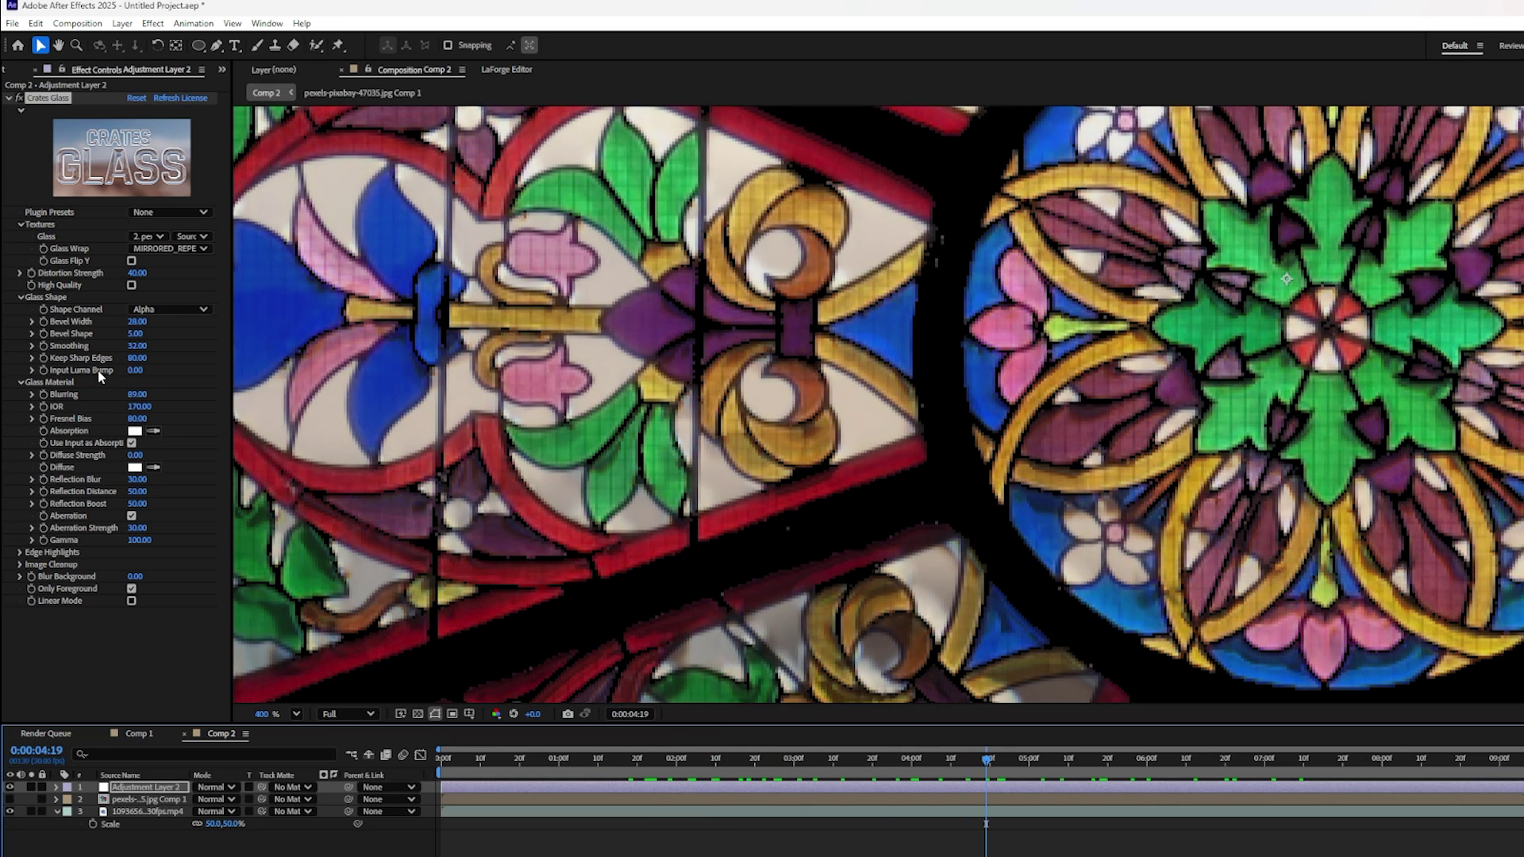
Step: Raise the Input Luma Bump to 71 and preview the embossed detail across the moving footage
click(137, 370)
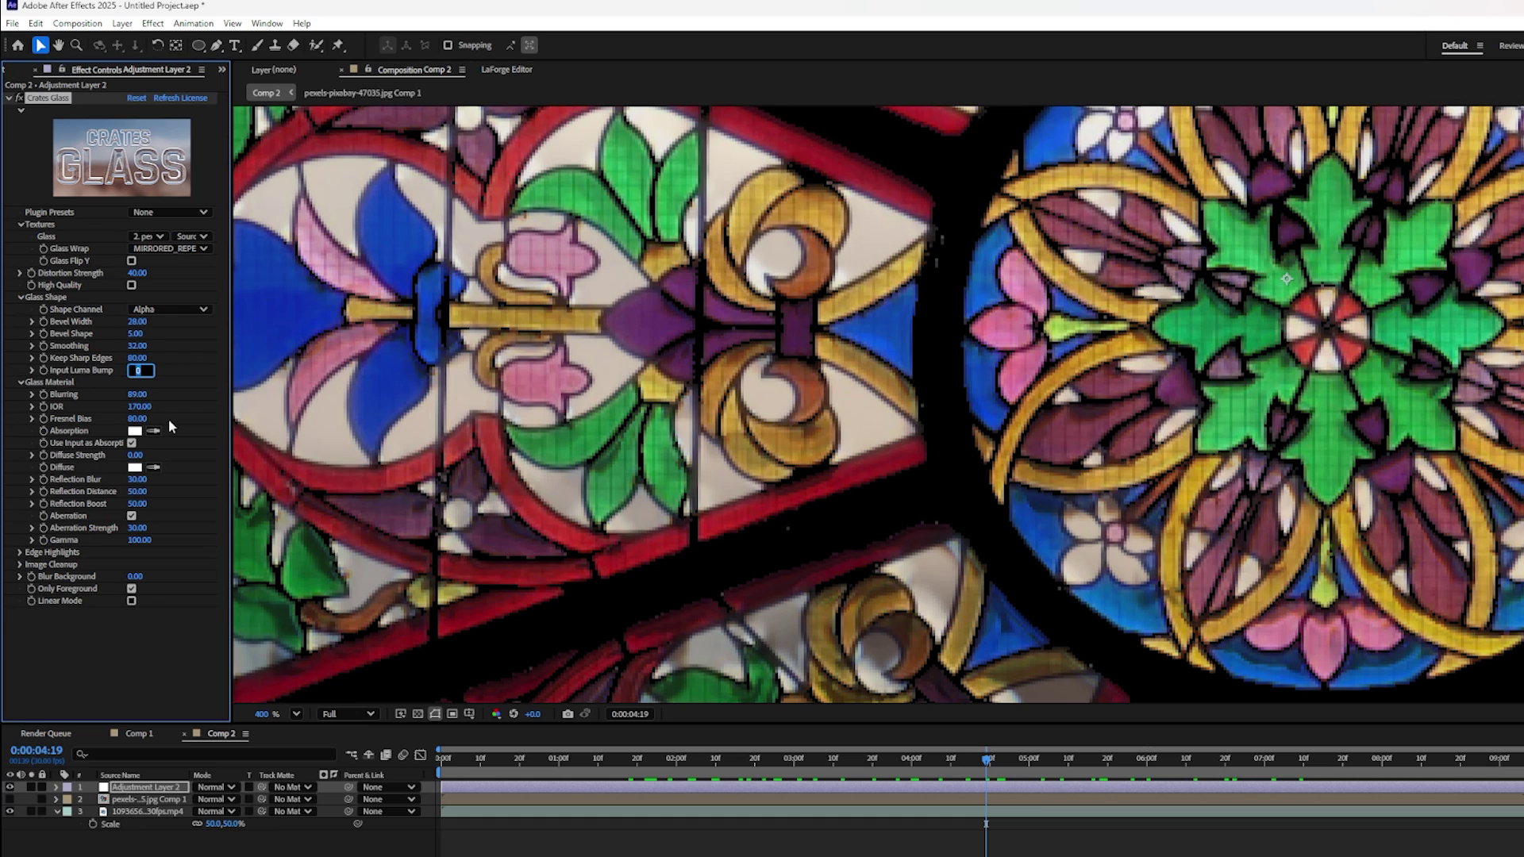
text(1)
key(Return)
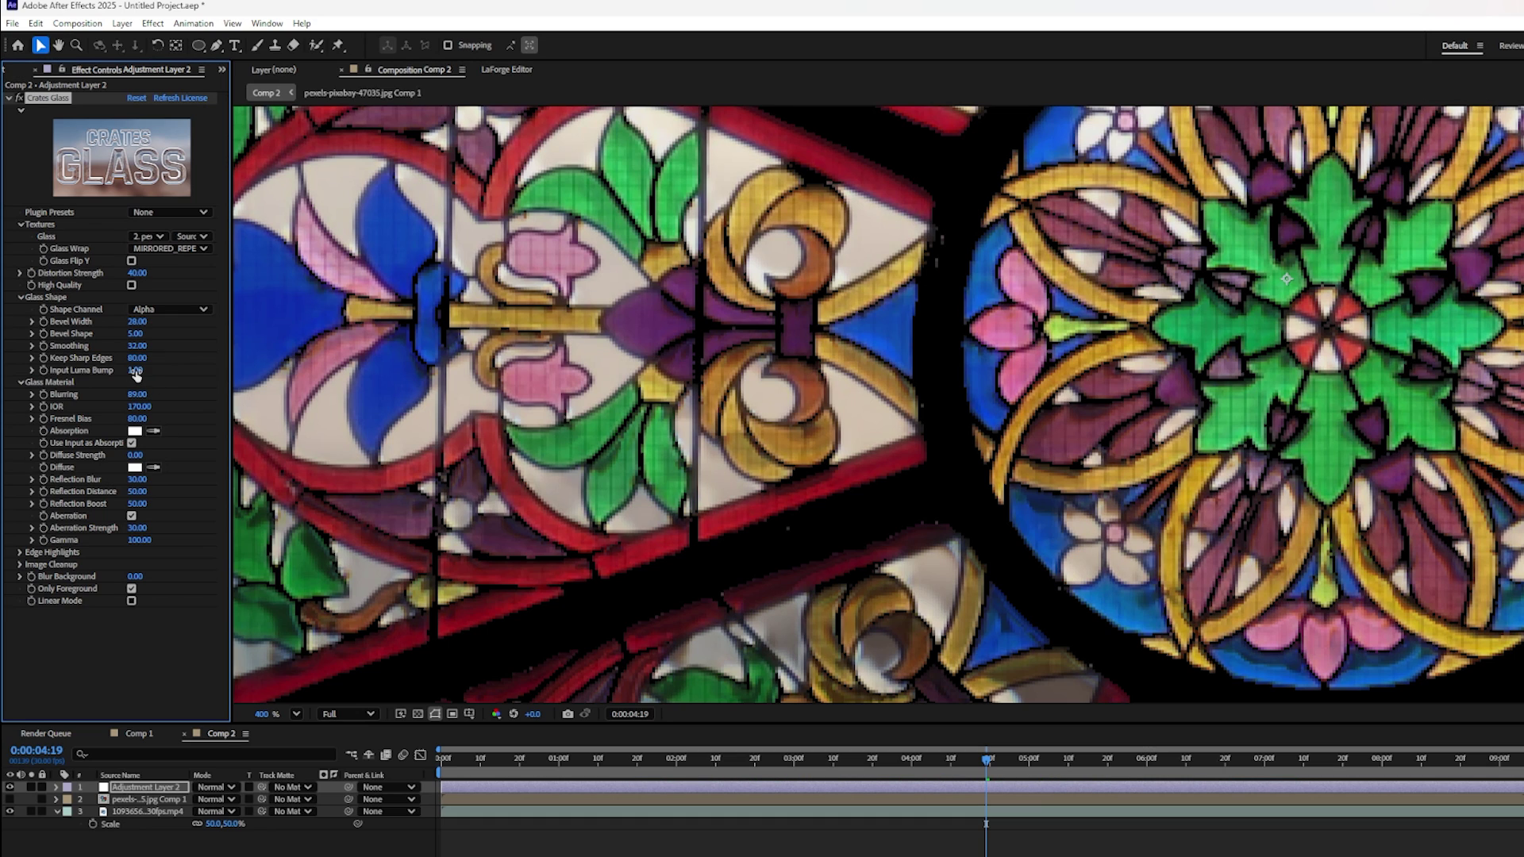
click(137, 371)
key(Return)
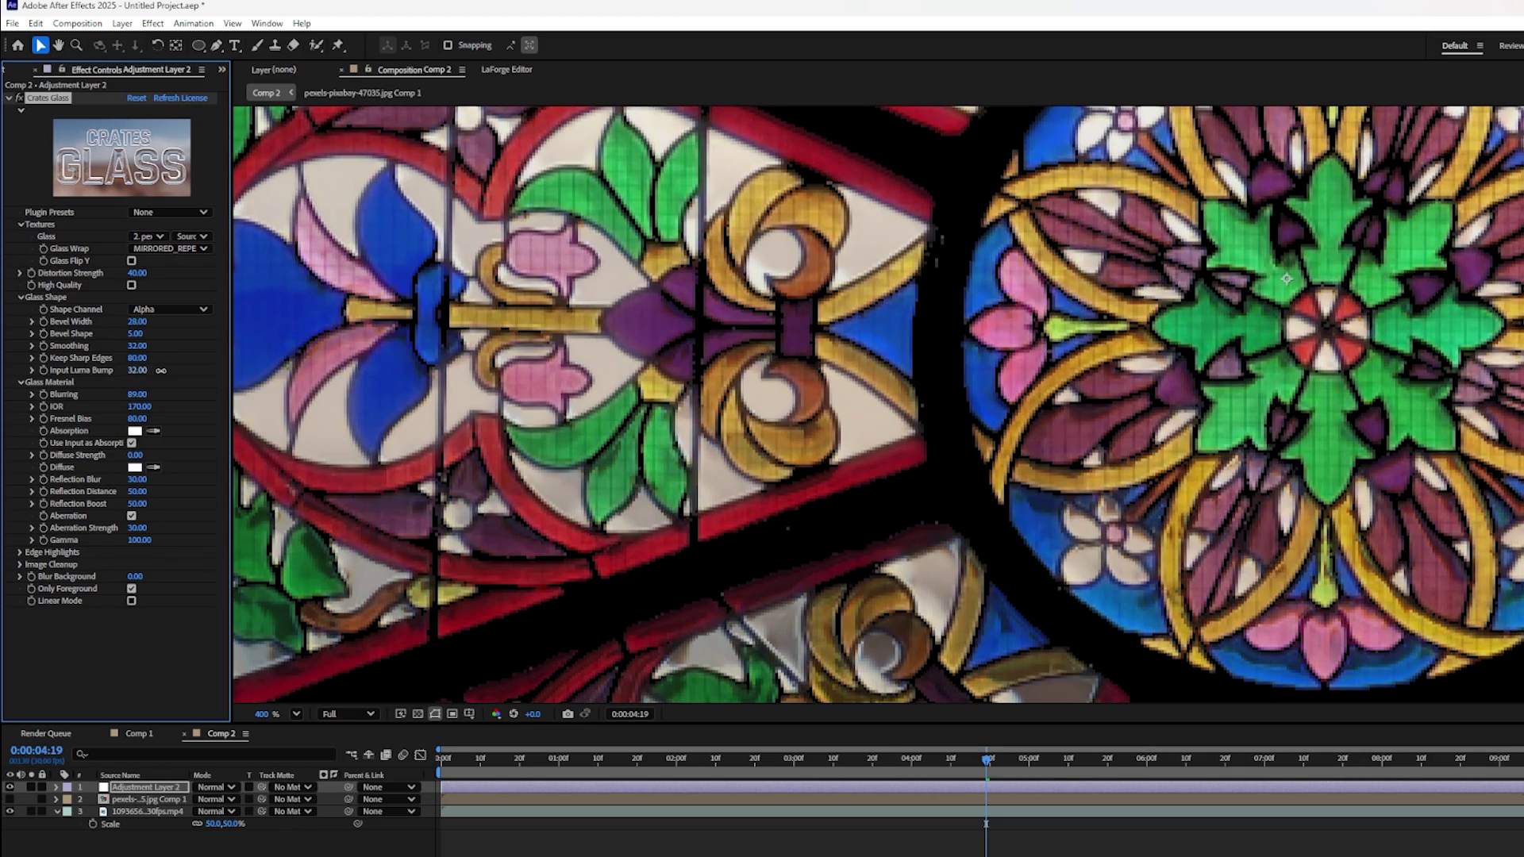
drag(136, 370, 188, 373)
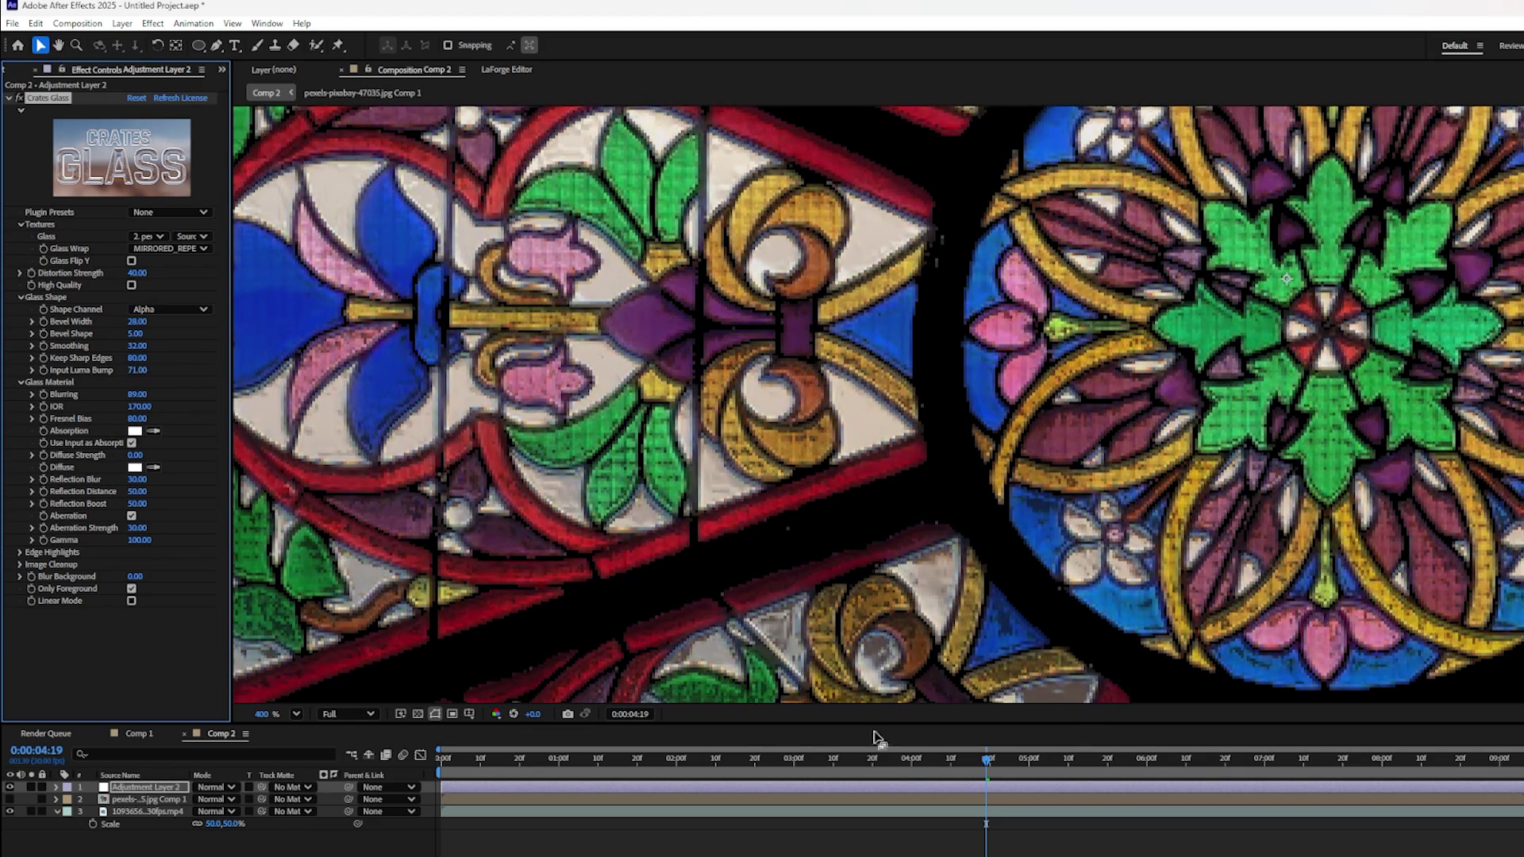
drag(956, 764, 1304, 729)
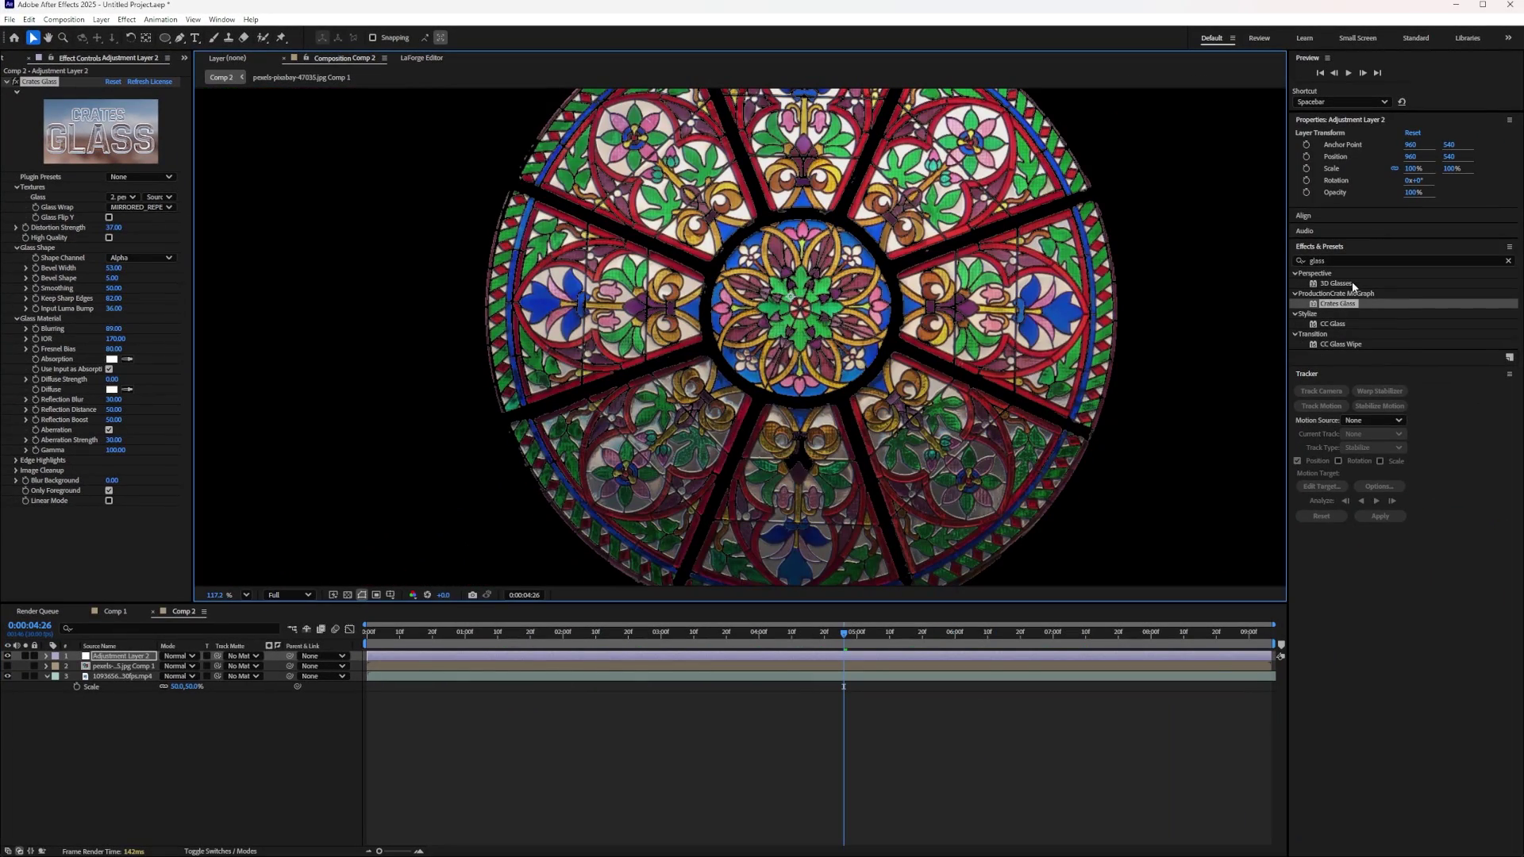
Step: Find the glow effects, add Crates Easy Glow after Crates Glass on the adjustment layer, and preview it
click(1334, 261)
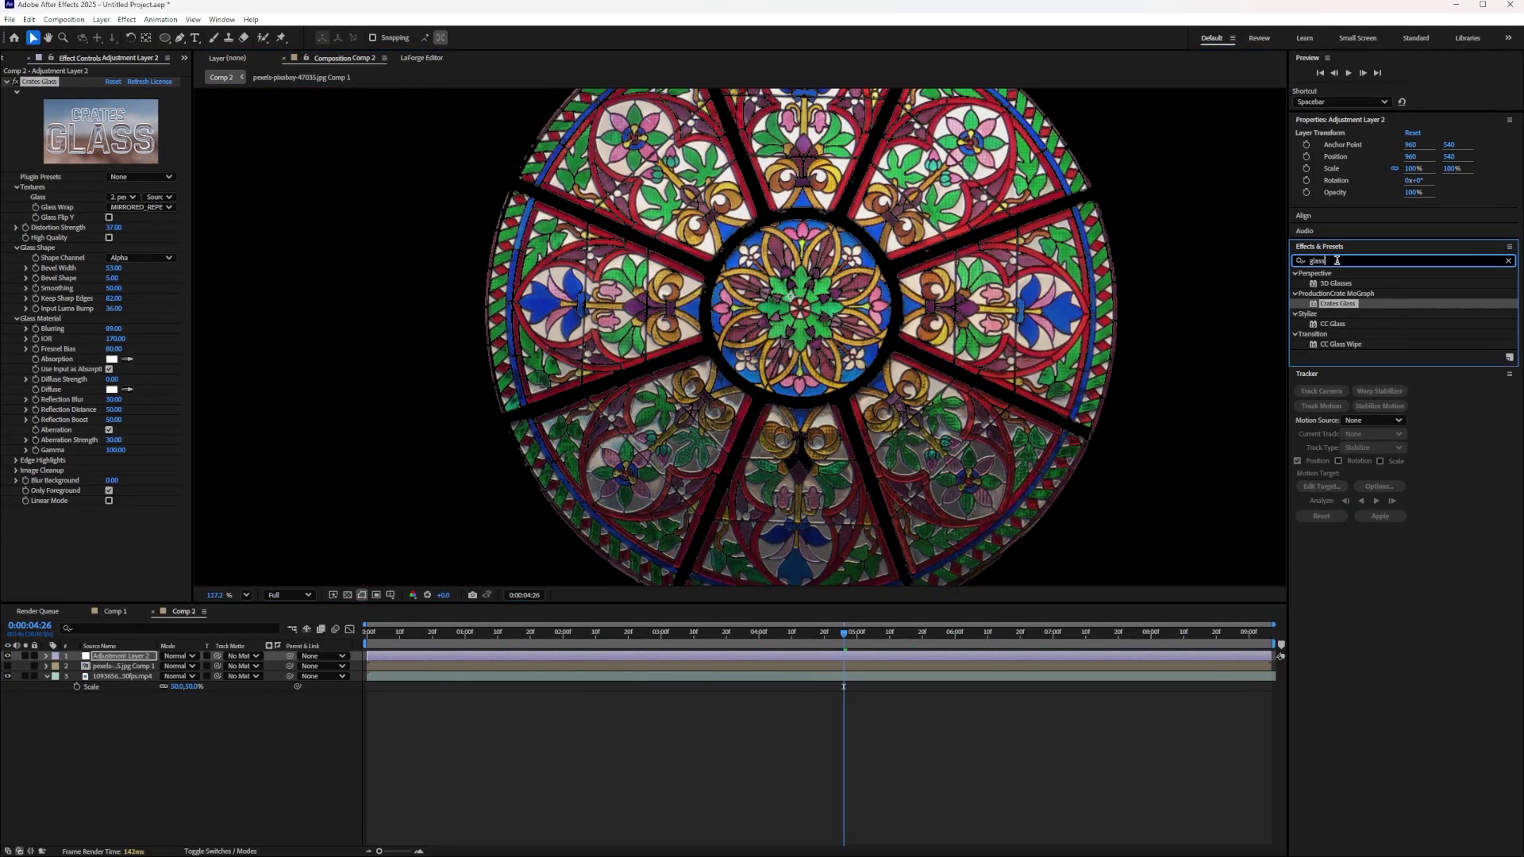
text(glow)
drag(1345, 334, 129, 555)
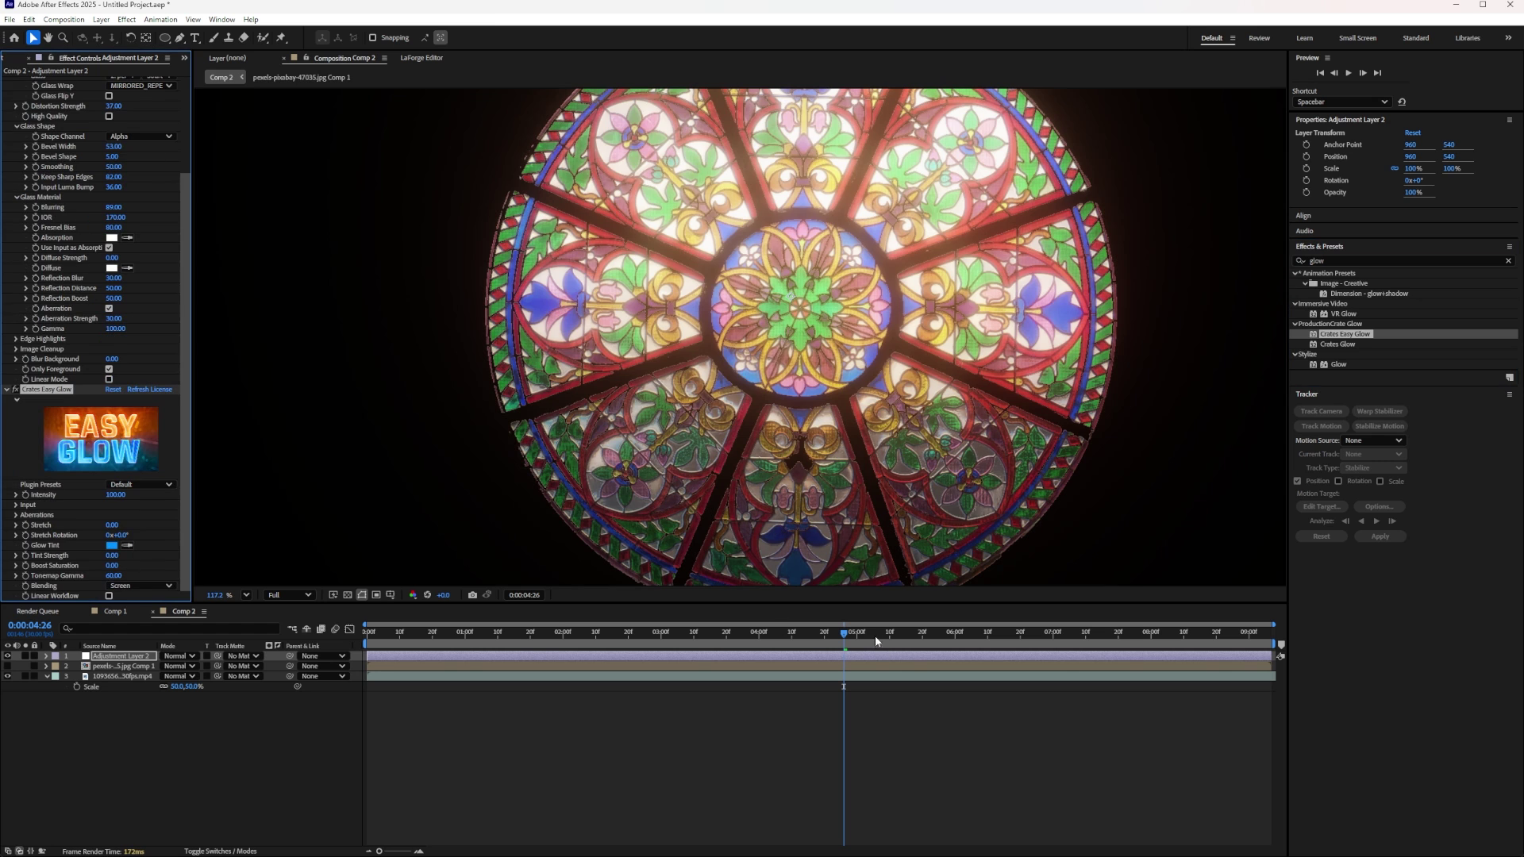
mouse_move(842, 638)
mouse_down()
mouse_move(598, 654)
mouse_move(827, 661)
mouse_up()
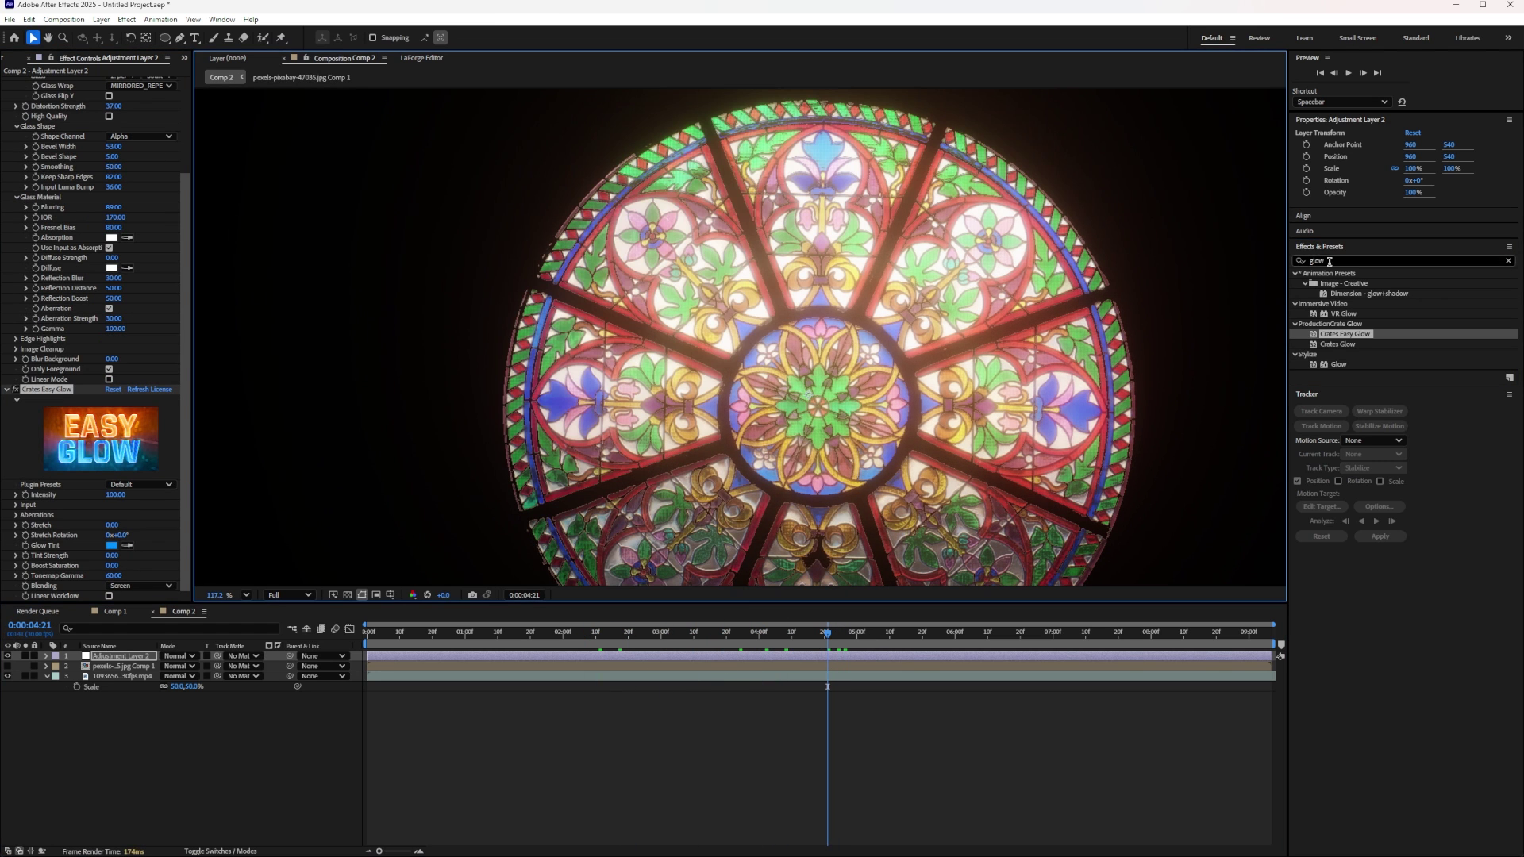
Step: Add the free Crates Easy Godray effect to the adjustment layer between Crates Glass and Crates Easy Glow
click(1345, 261)
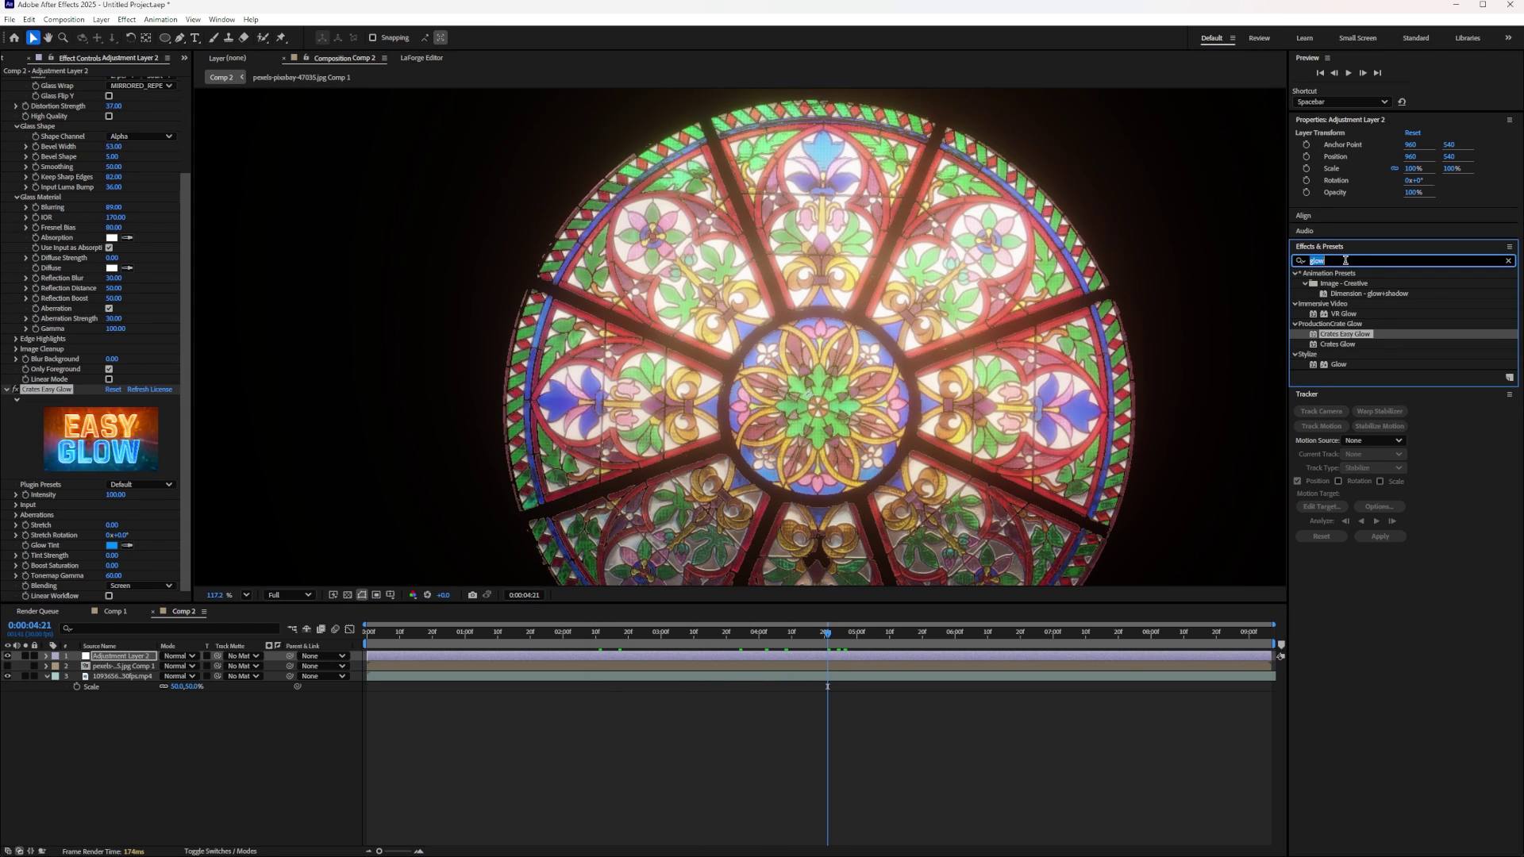
text(god)
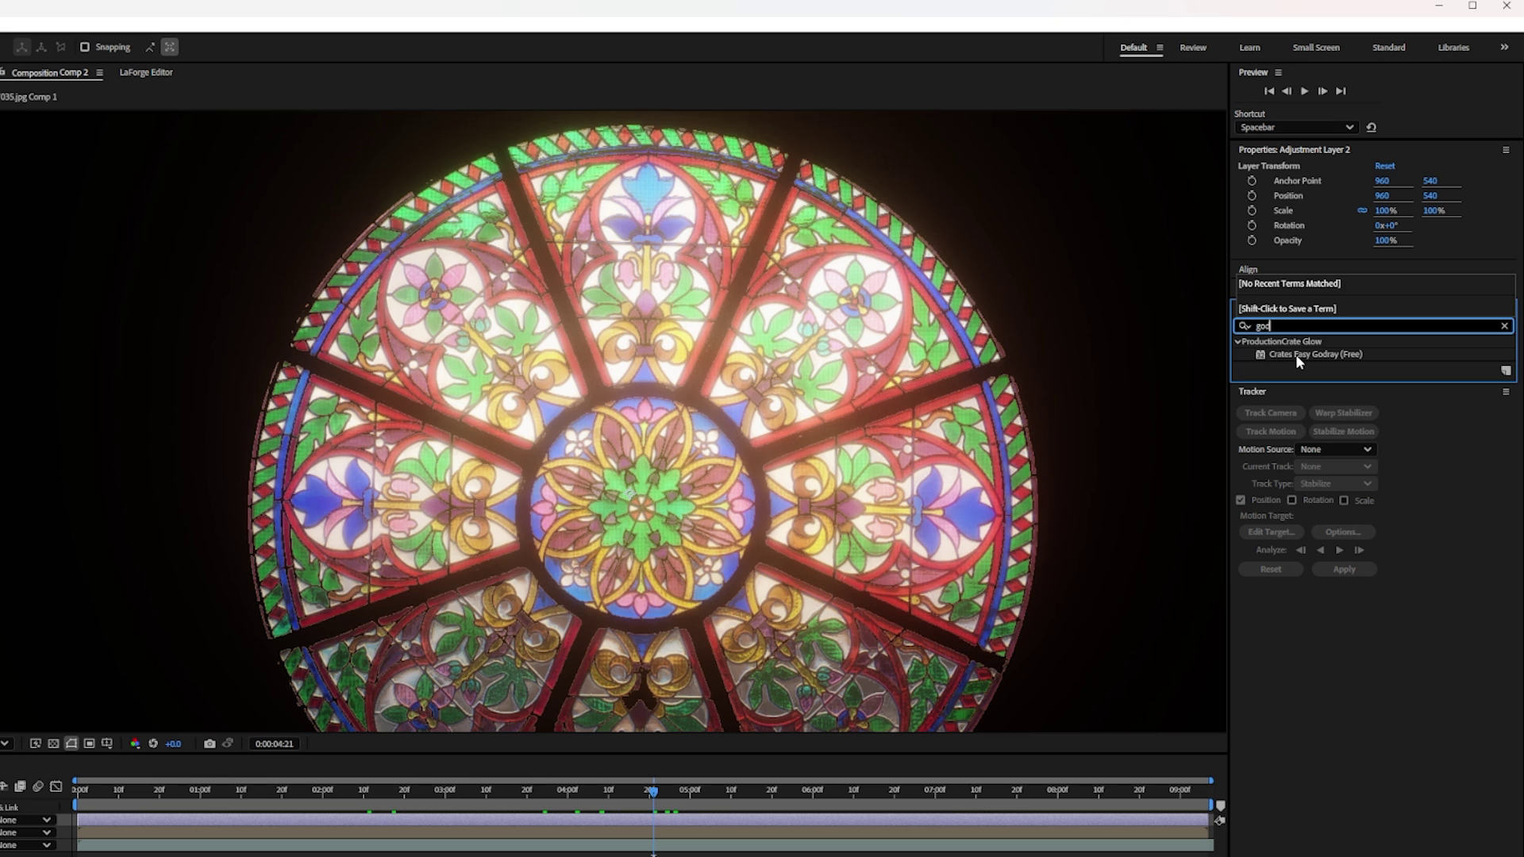
drag(1295, 354, 40, 486)
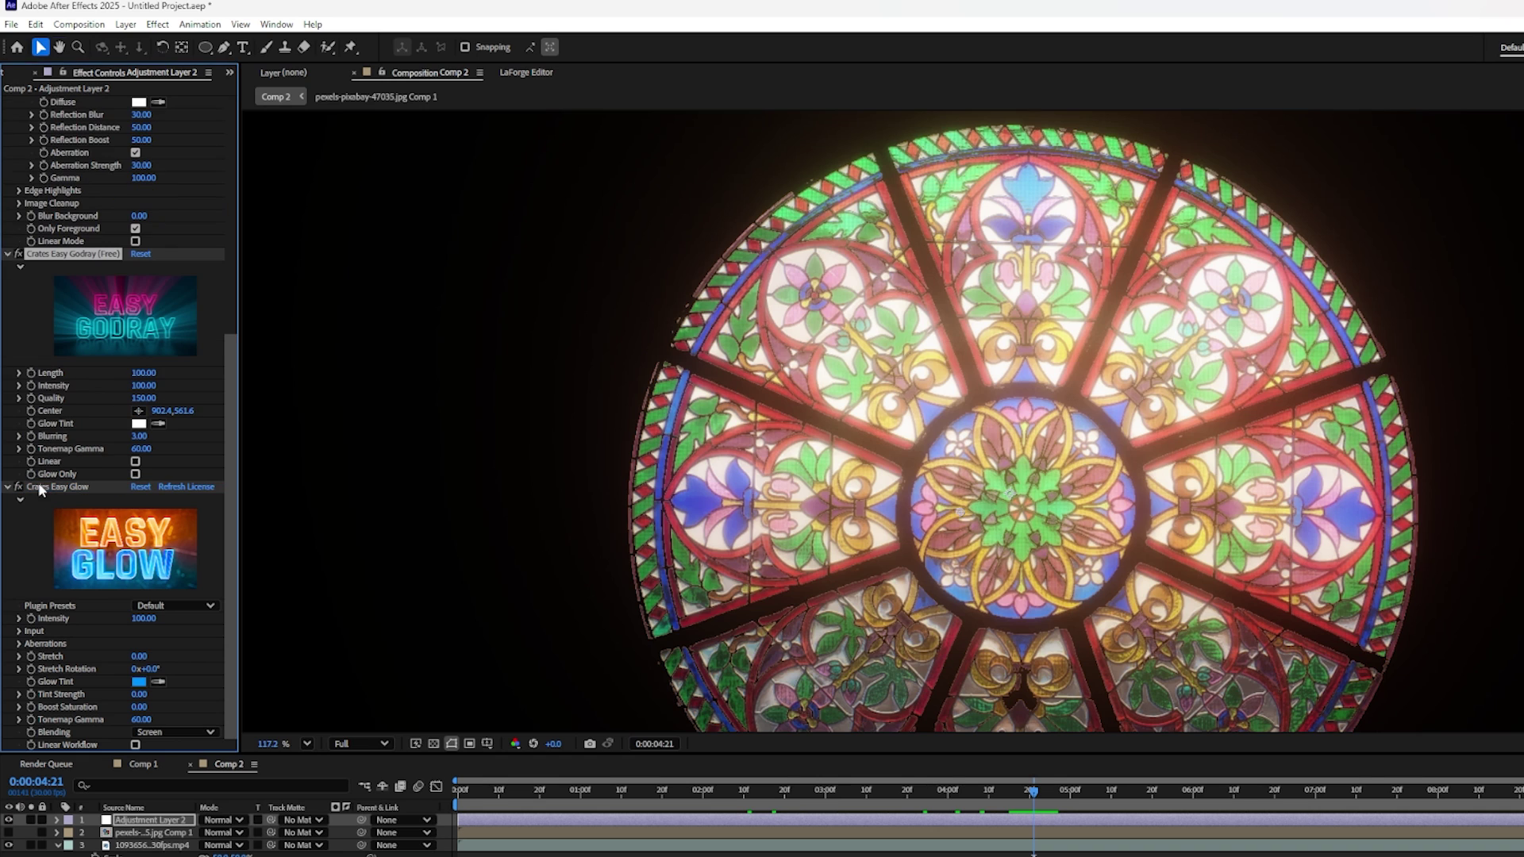
scroll(872, 410, down, 2)
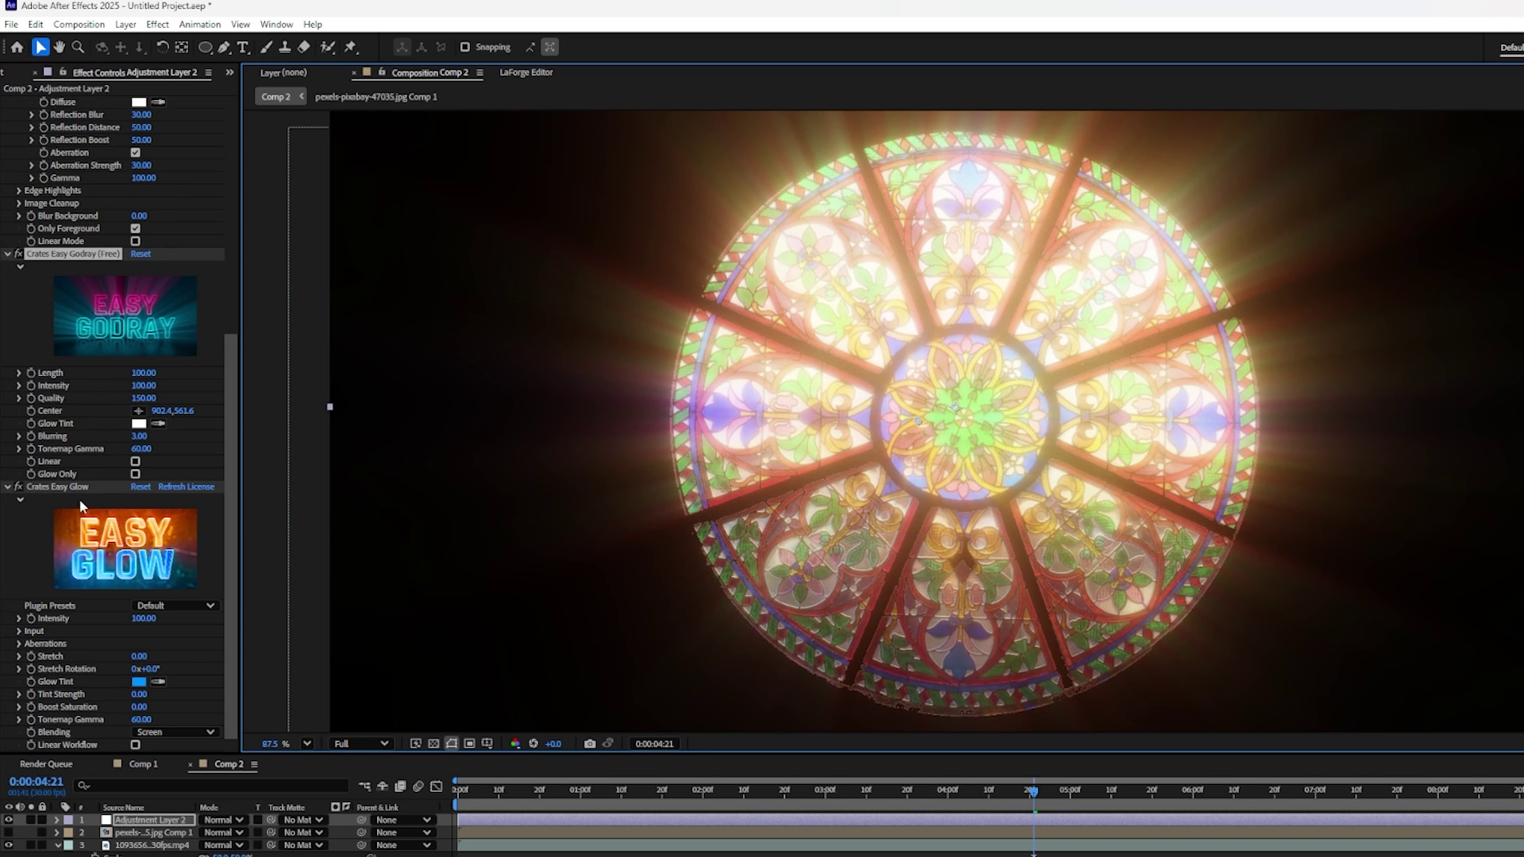
Step: Move the godray center to about 579, 151.7 above the window's left side and preview the rays
click(138, 410)
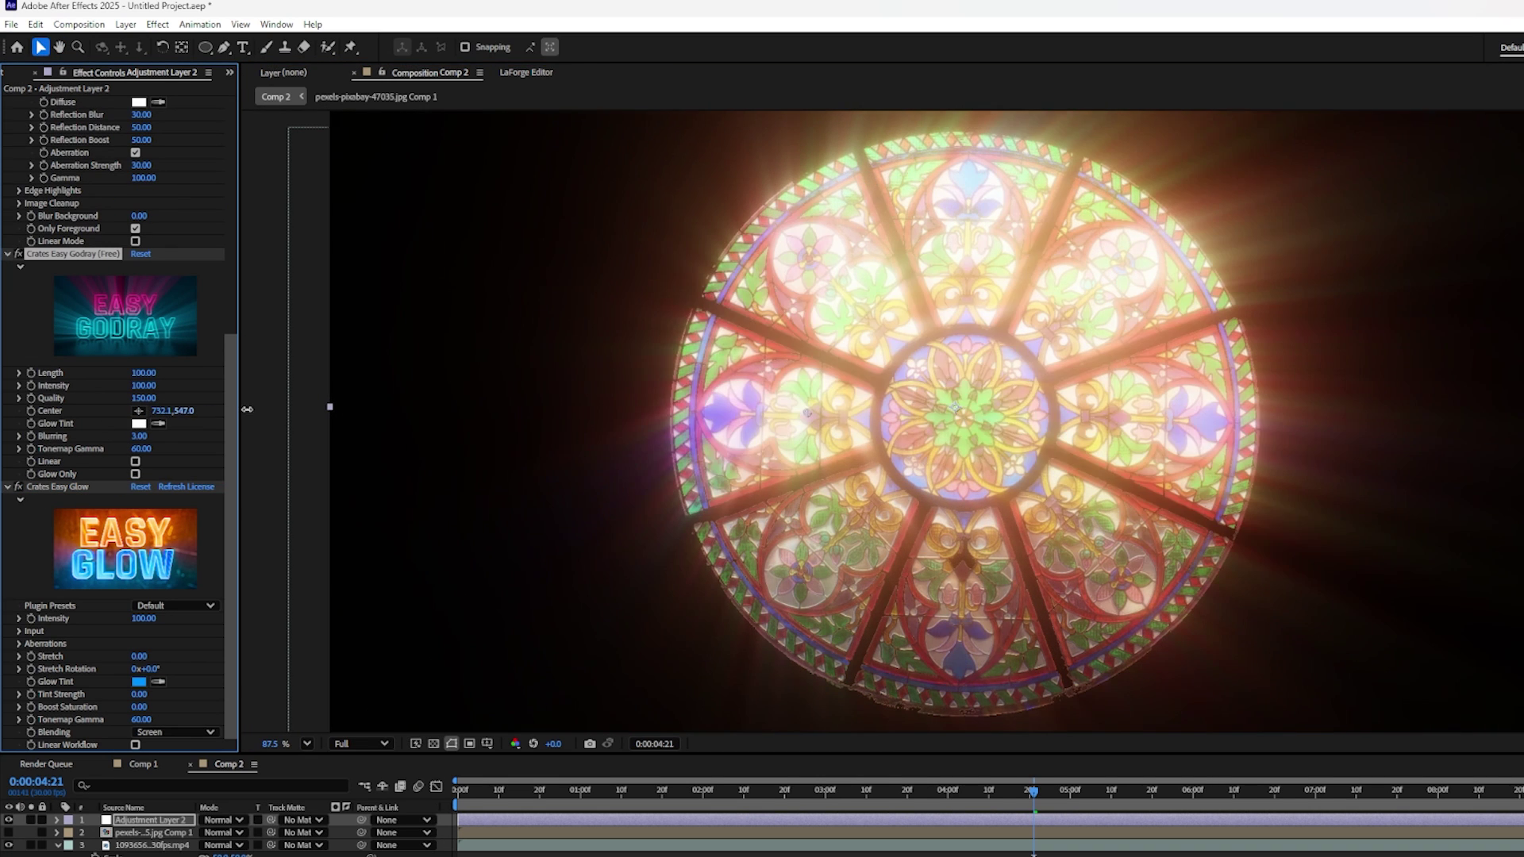
click(807, 406)
drag(808, 412, 712, 161)
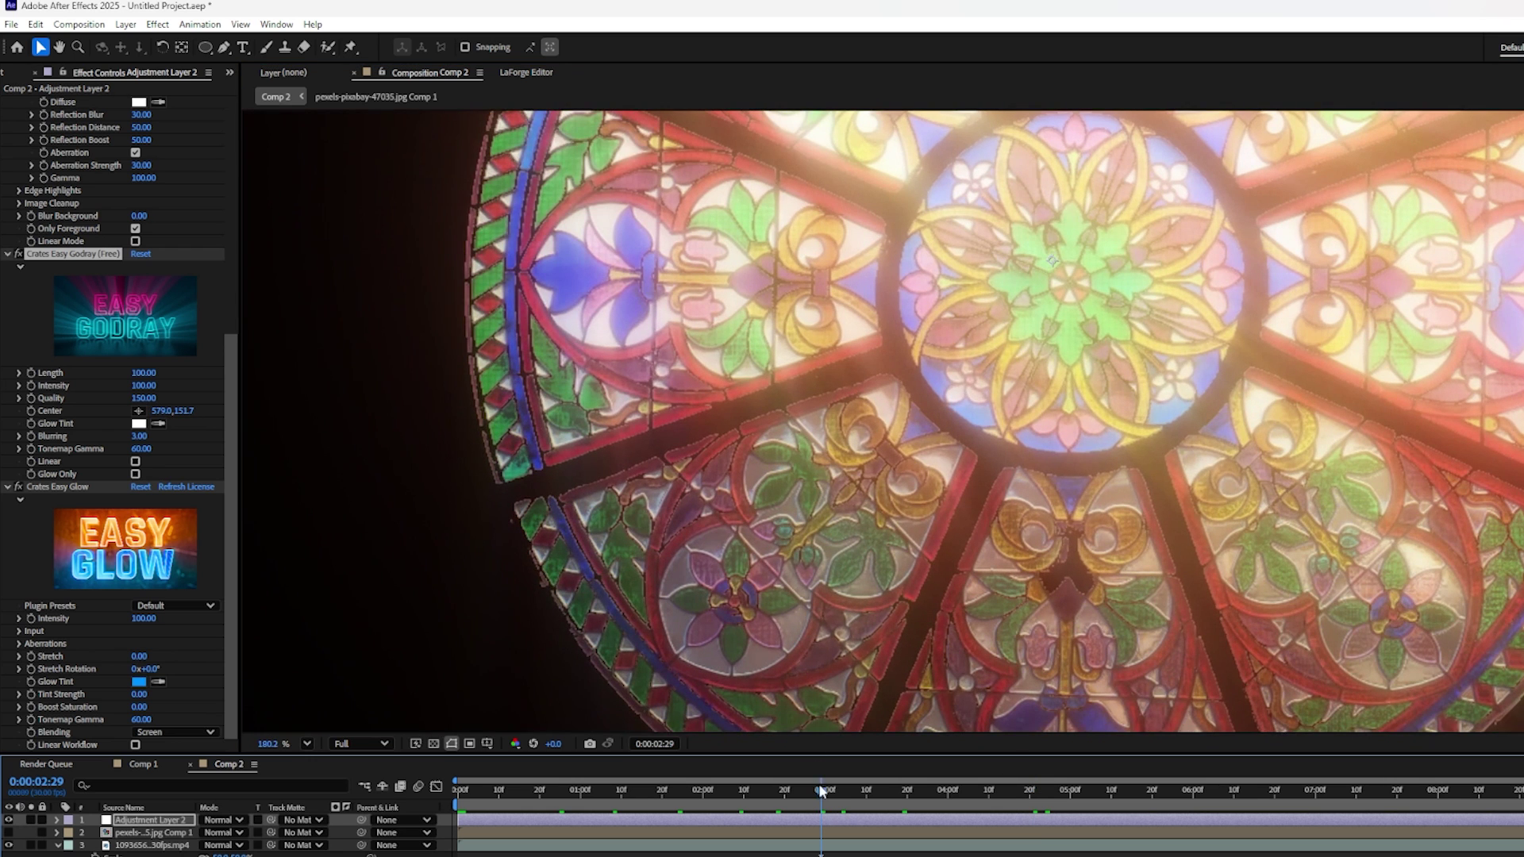
drag(820, 790, 887, 790)
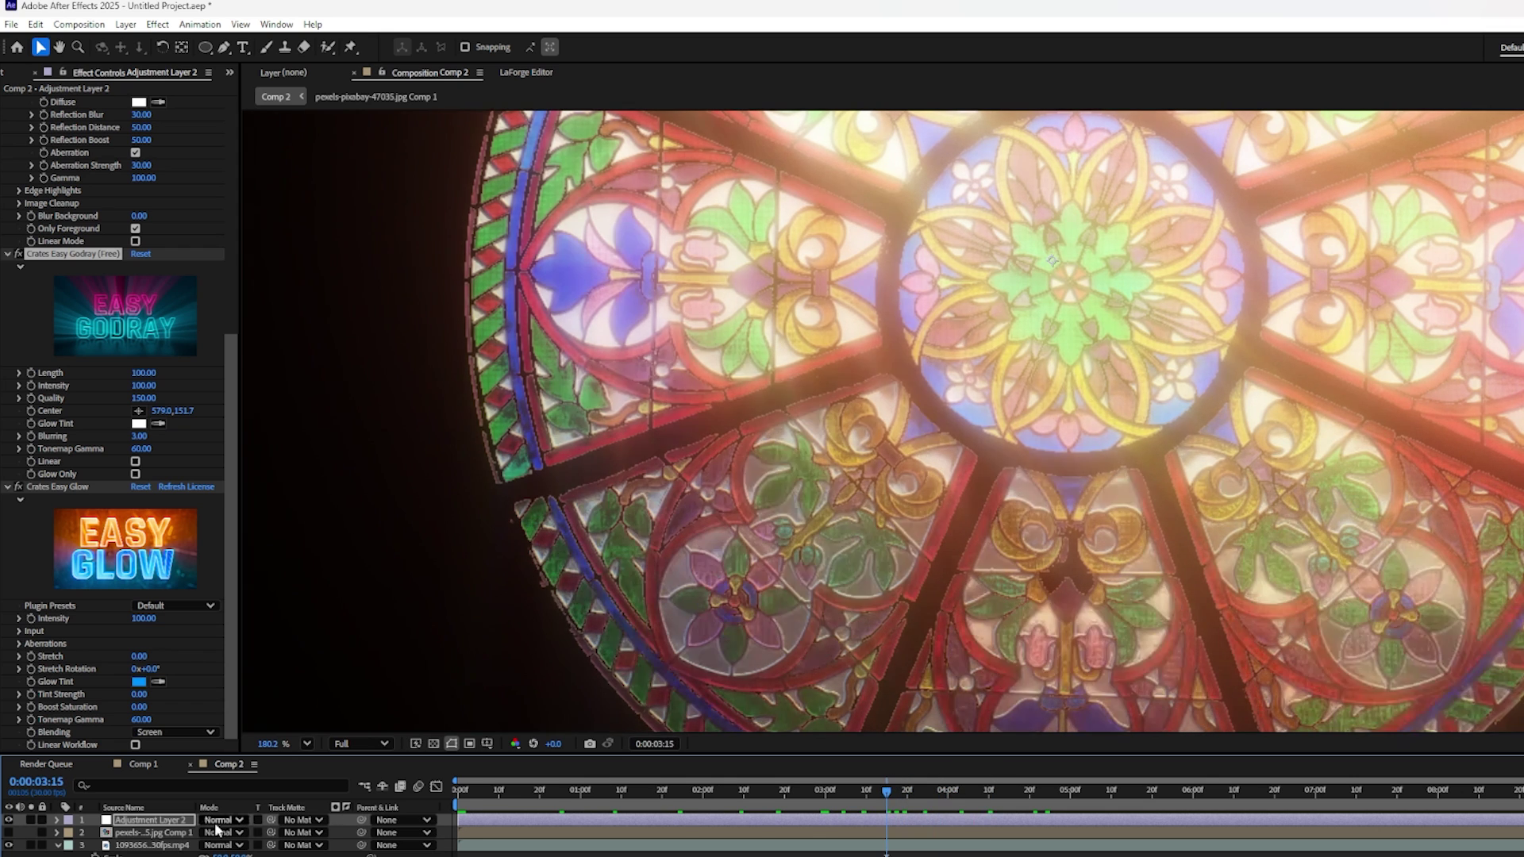
click(151, 845)
scroll(928, 432, down, 3)
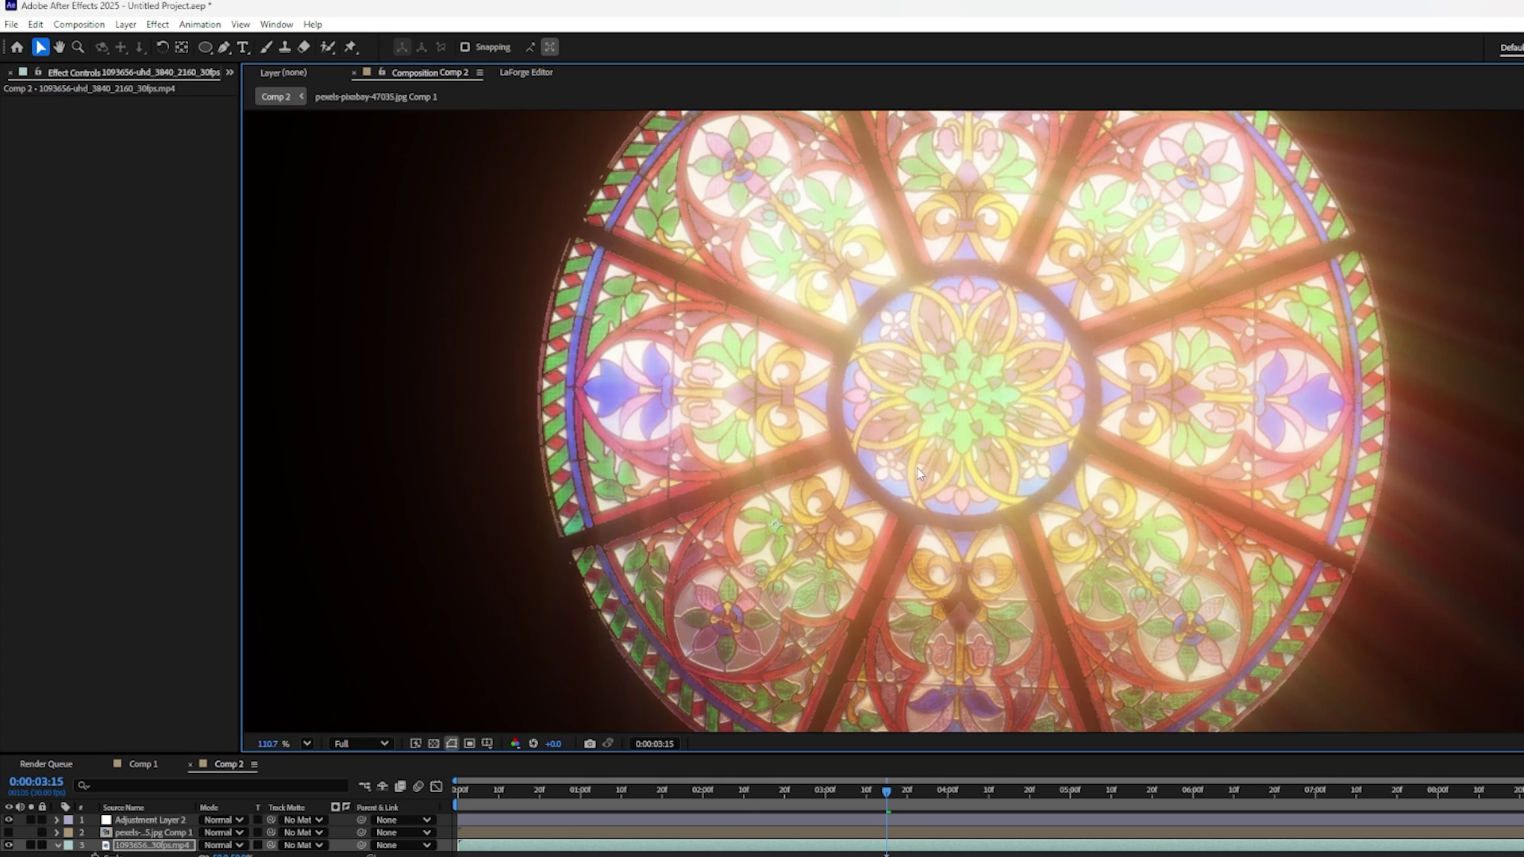
scroll(917, 468, down, 2)
Step: Remove the Crates Easy Godray and Crates Easy Glow effects from Adjustment Layer 2
click(133, 820)
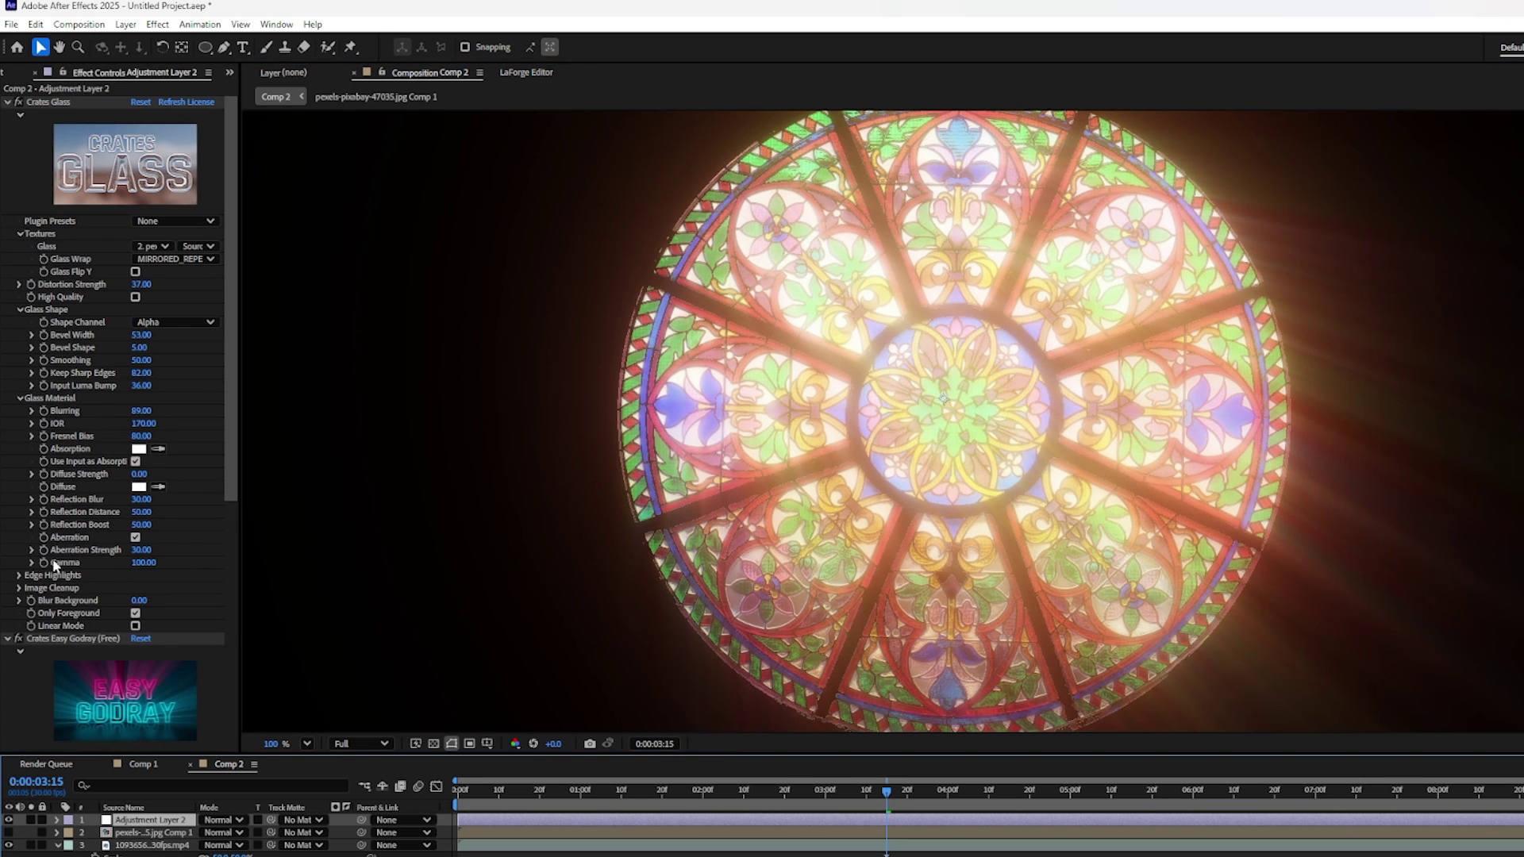
click(55, 639)
key(Delete)
click(48, 639)
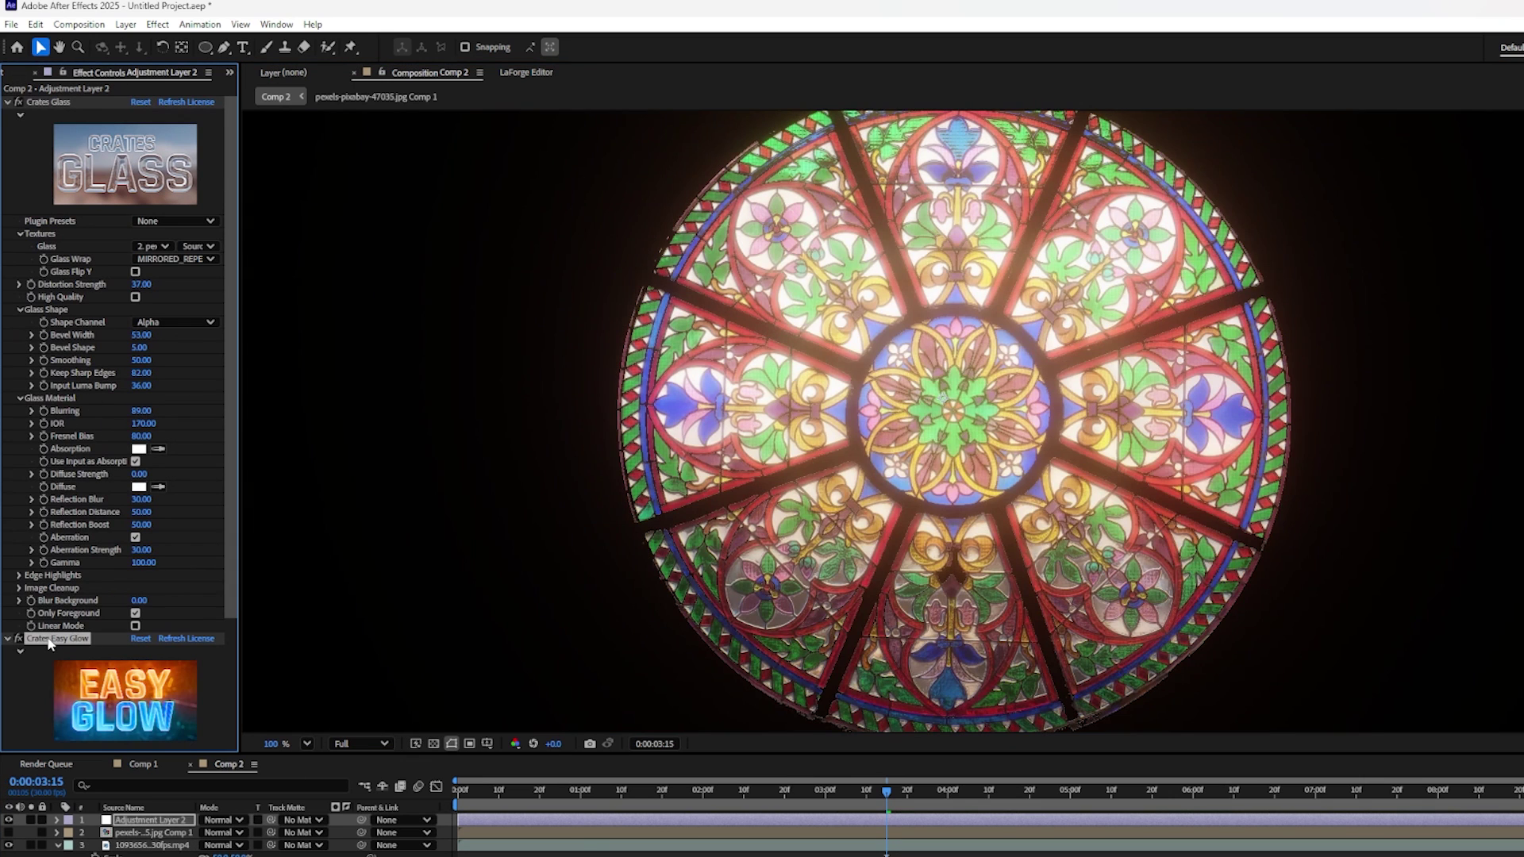
key(Delete)
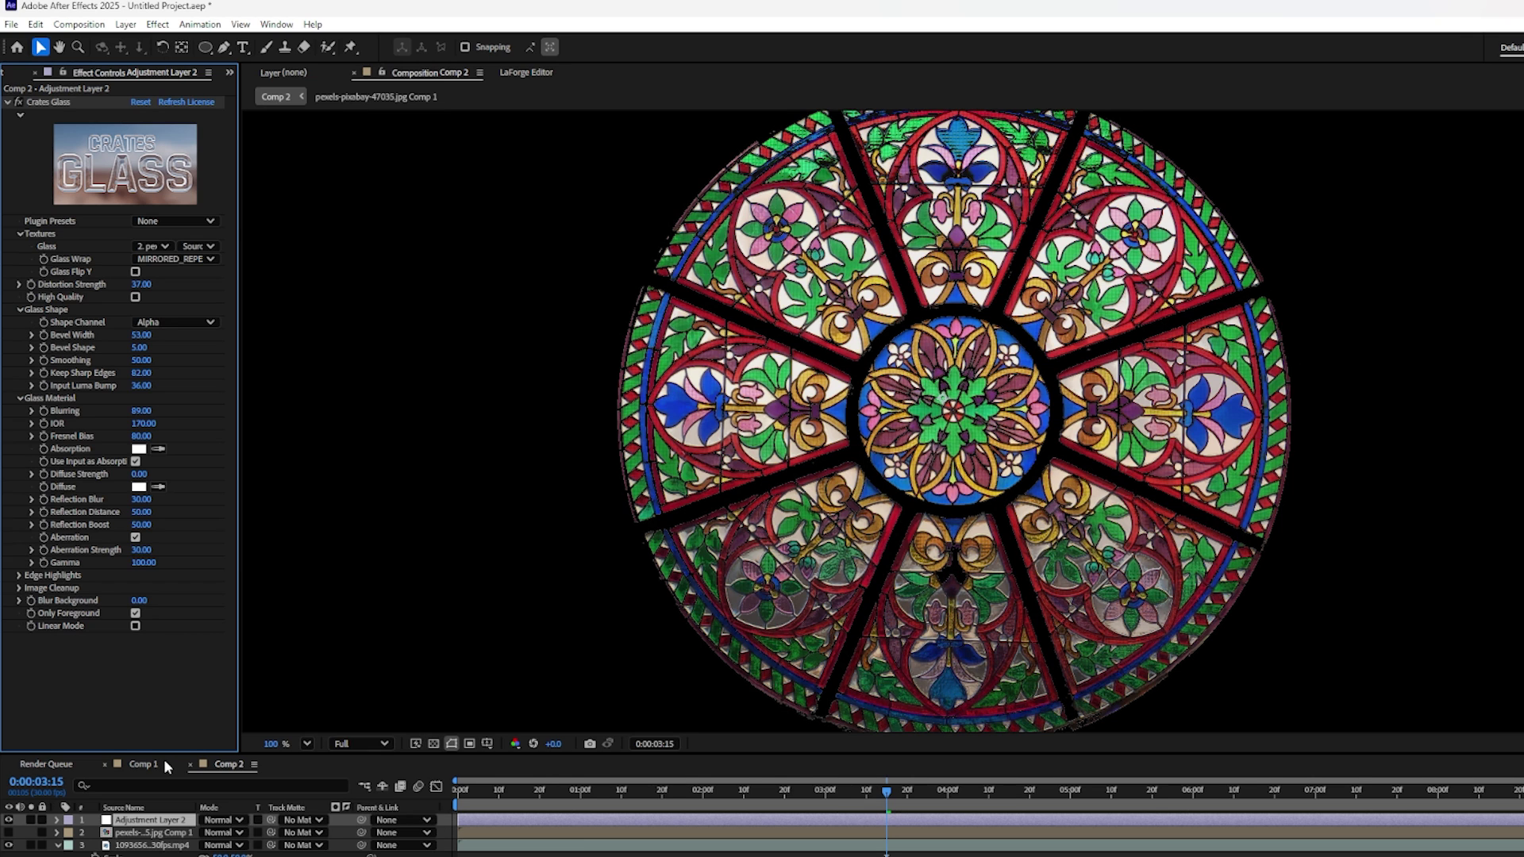
Step: Pre-compose all three layers of Comp 2 into a new composition named StainedGlassComp, moving all attributes into it
drag(274, 856, 146, 819)
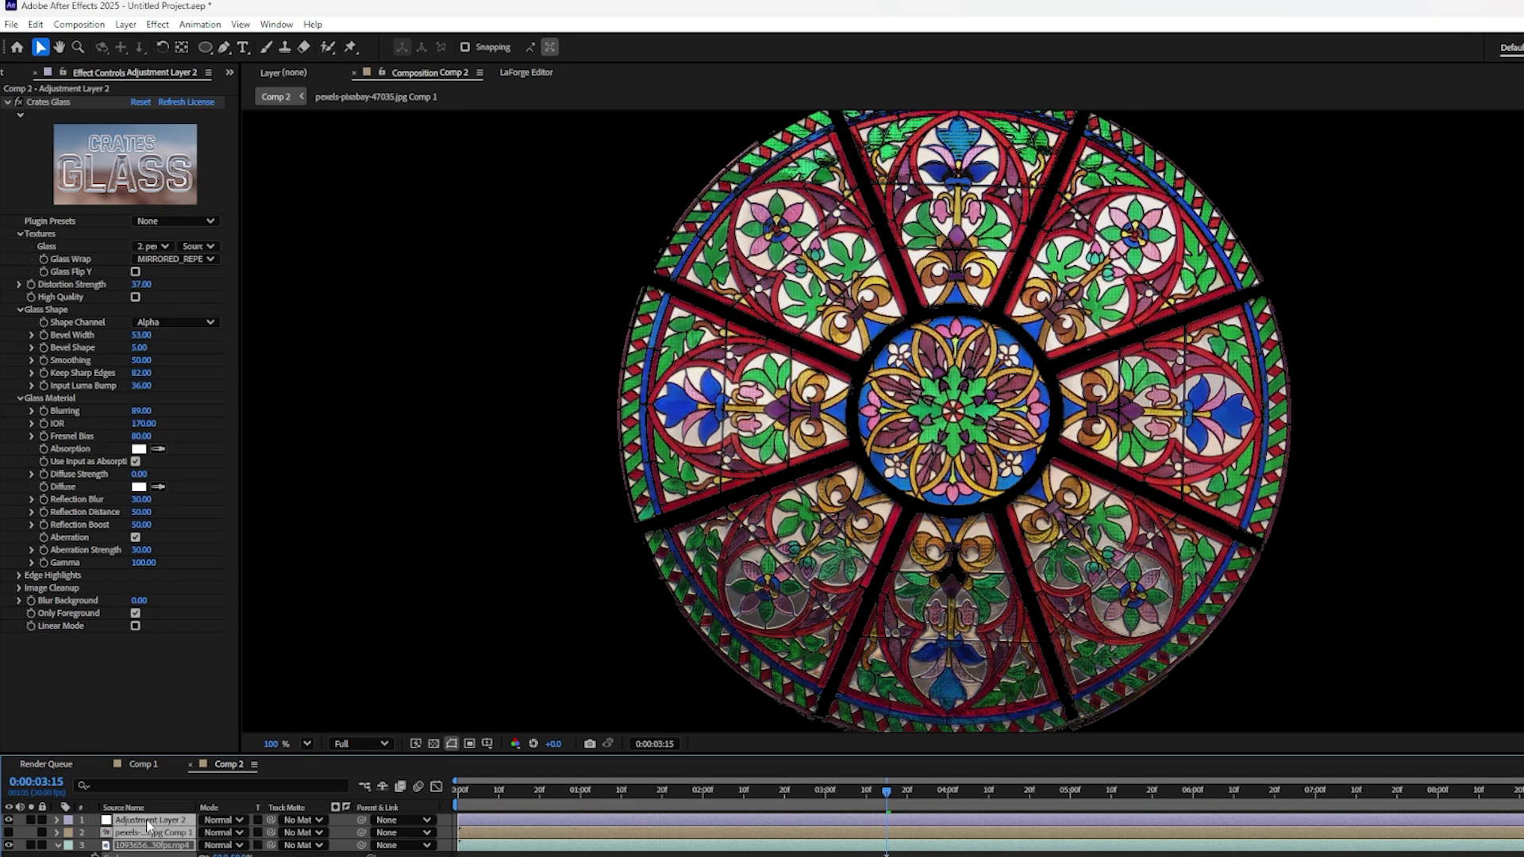
right_click(147, 819)
click(202, 724)
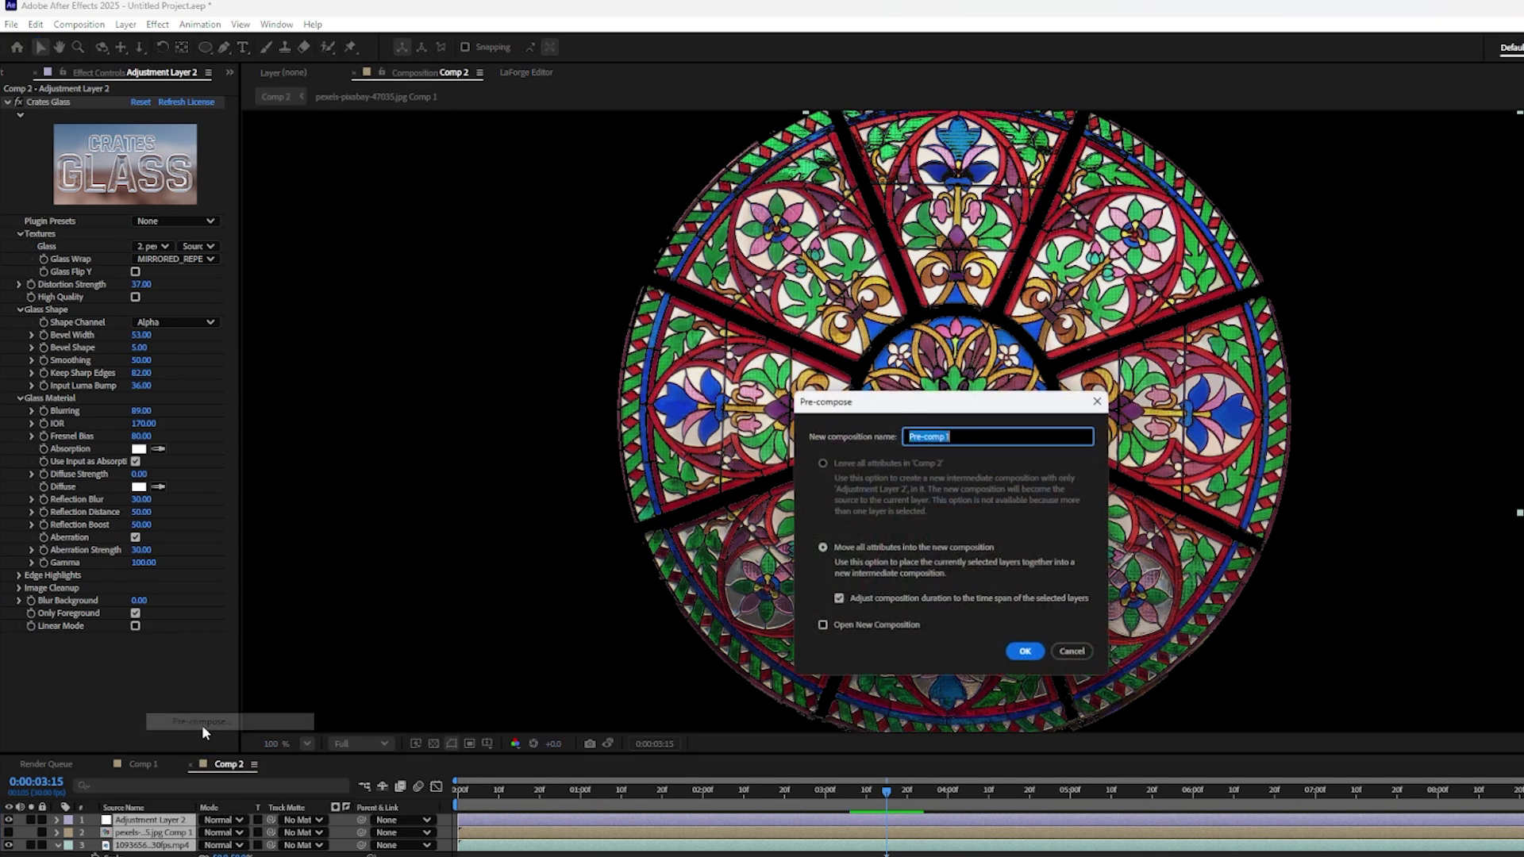
text(Stained)
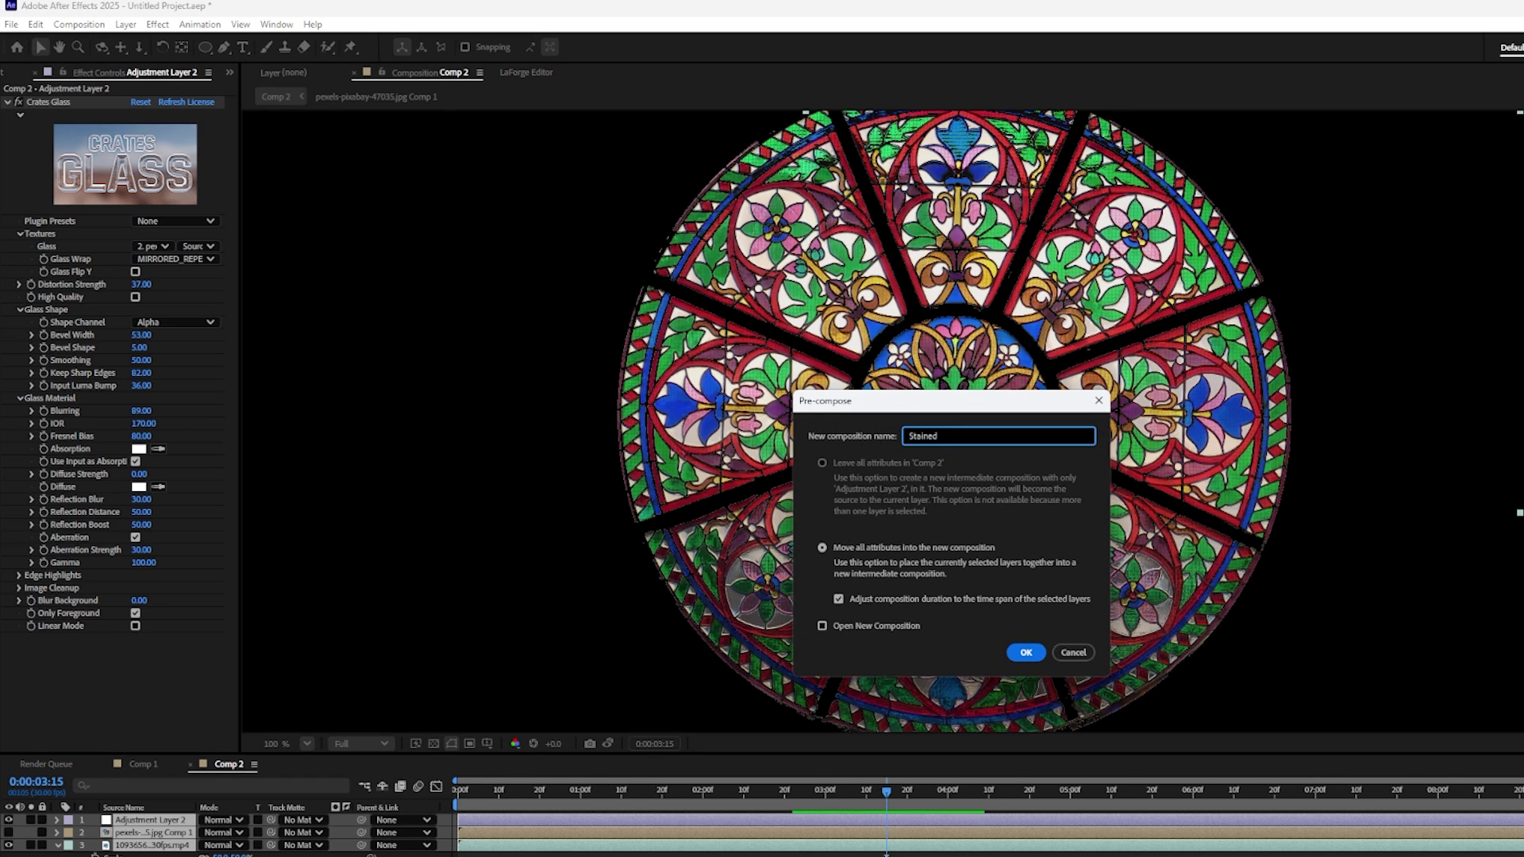
text(GlassComp)
key(Return)
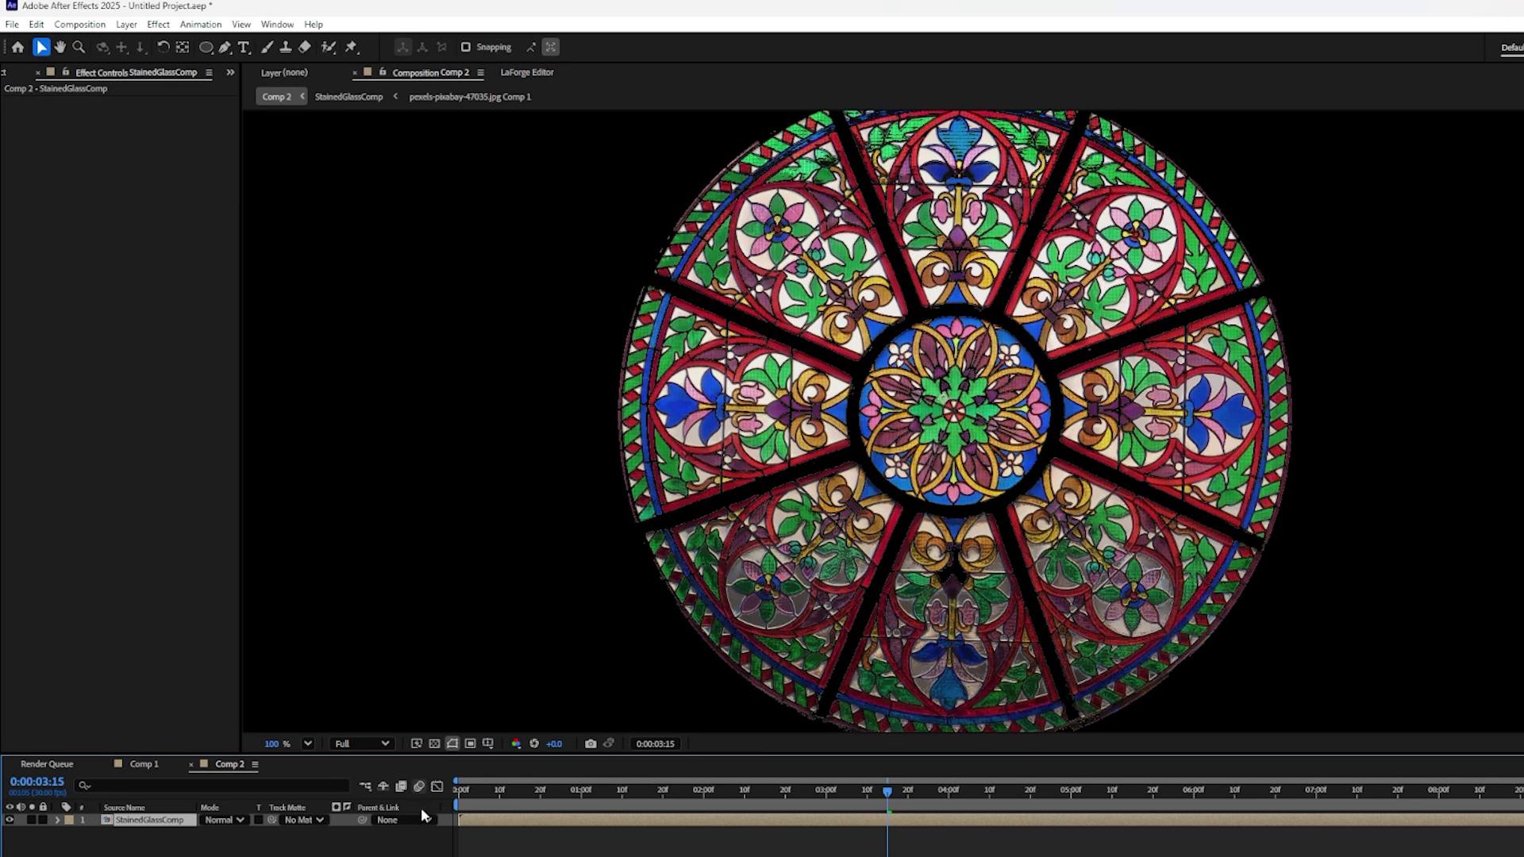
Step: Show the layer switches and make the StainedGlassComp layer 3D
click(342, 855)
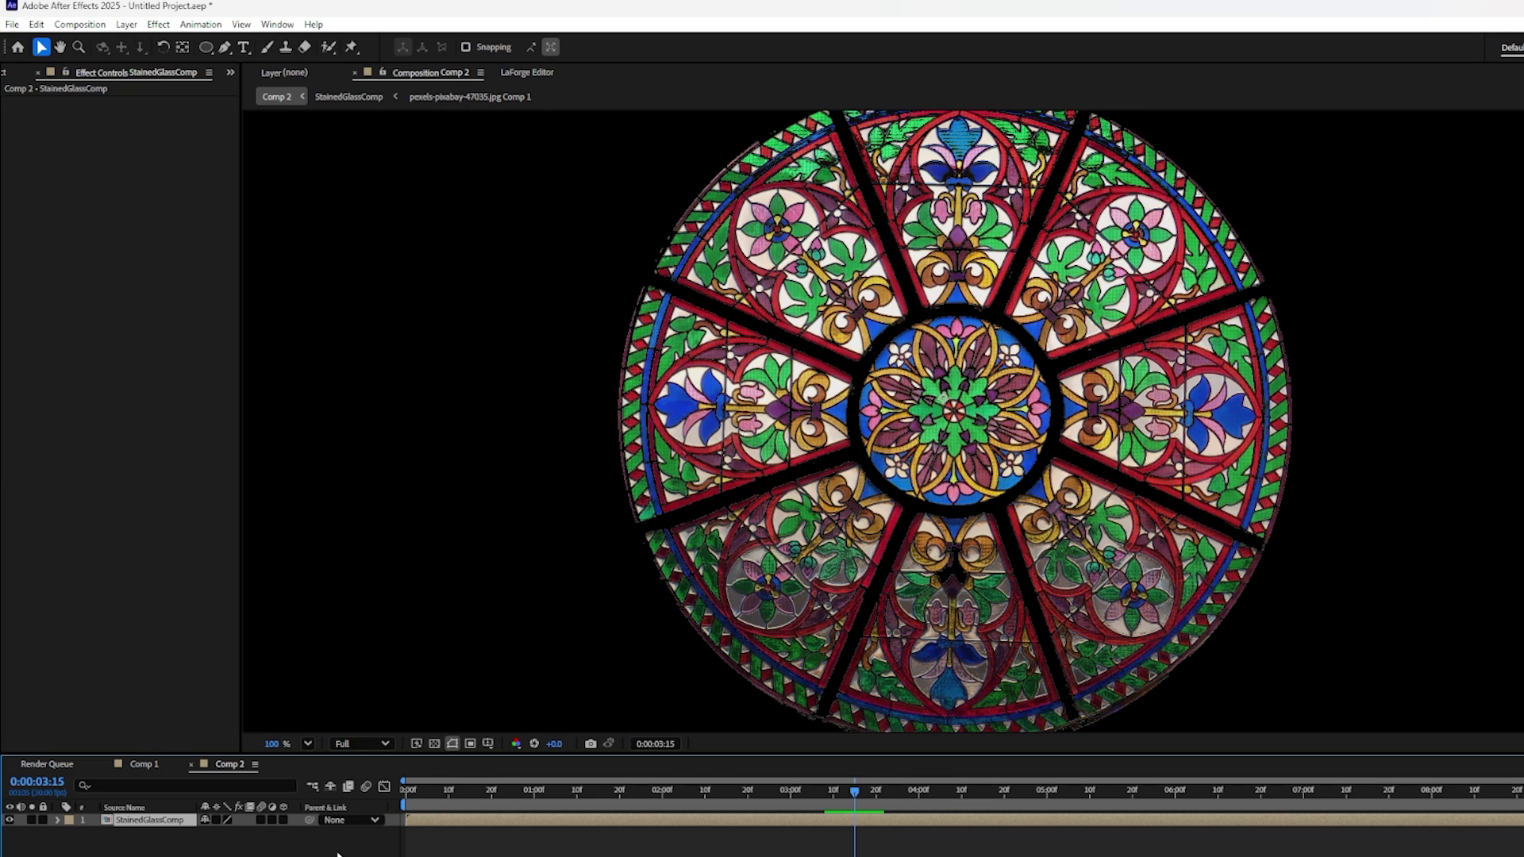
click(285, 820)
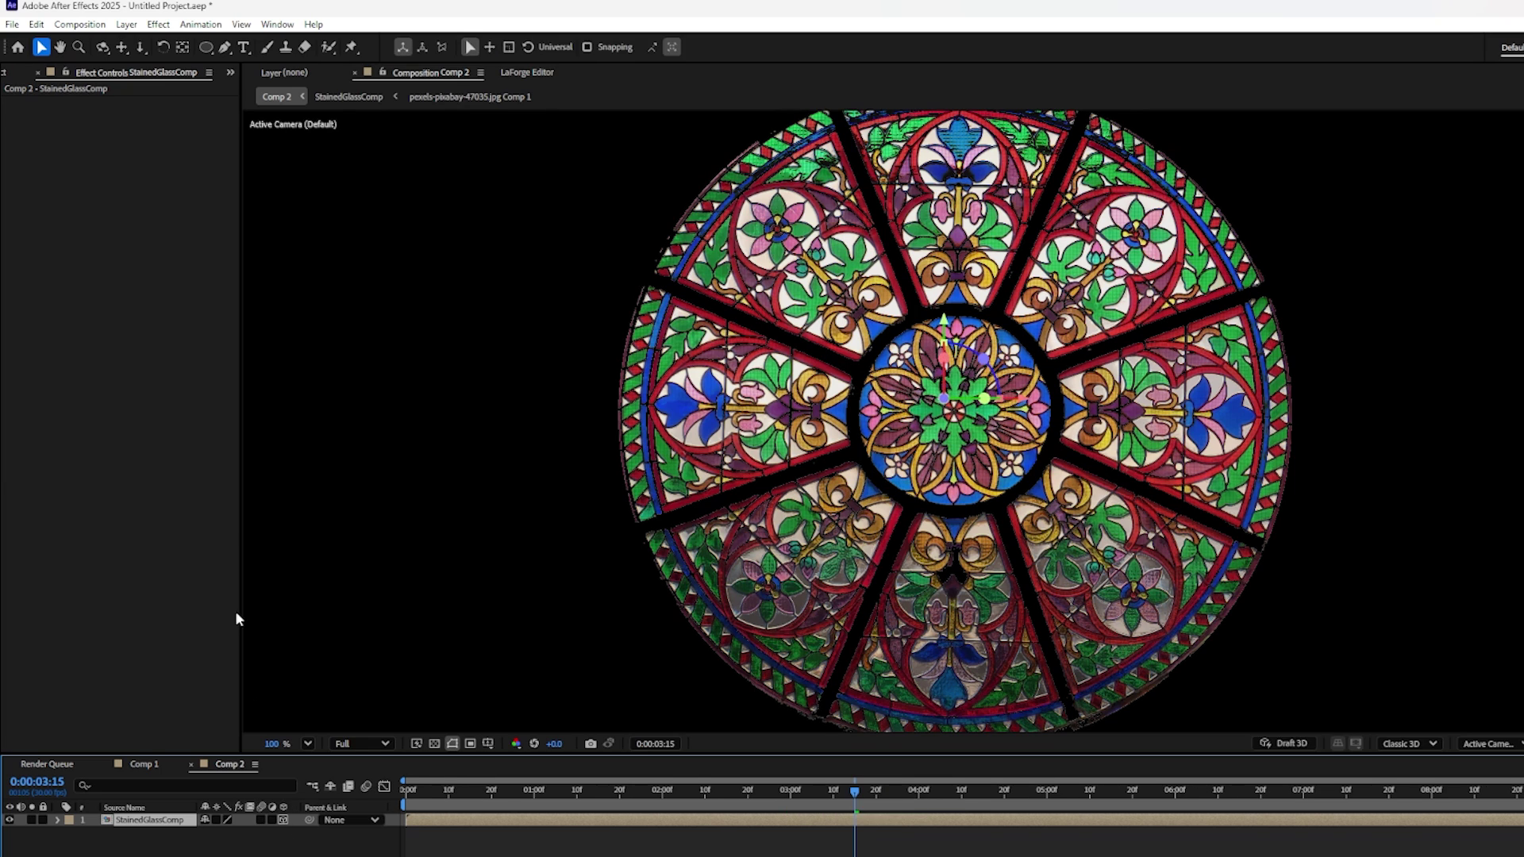
Step: Add a two-node camera with the 50mm preset and orbit it to frame the glass window from a steep, tilted angle
click(126, 25)
mouse_move(149, 42)
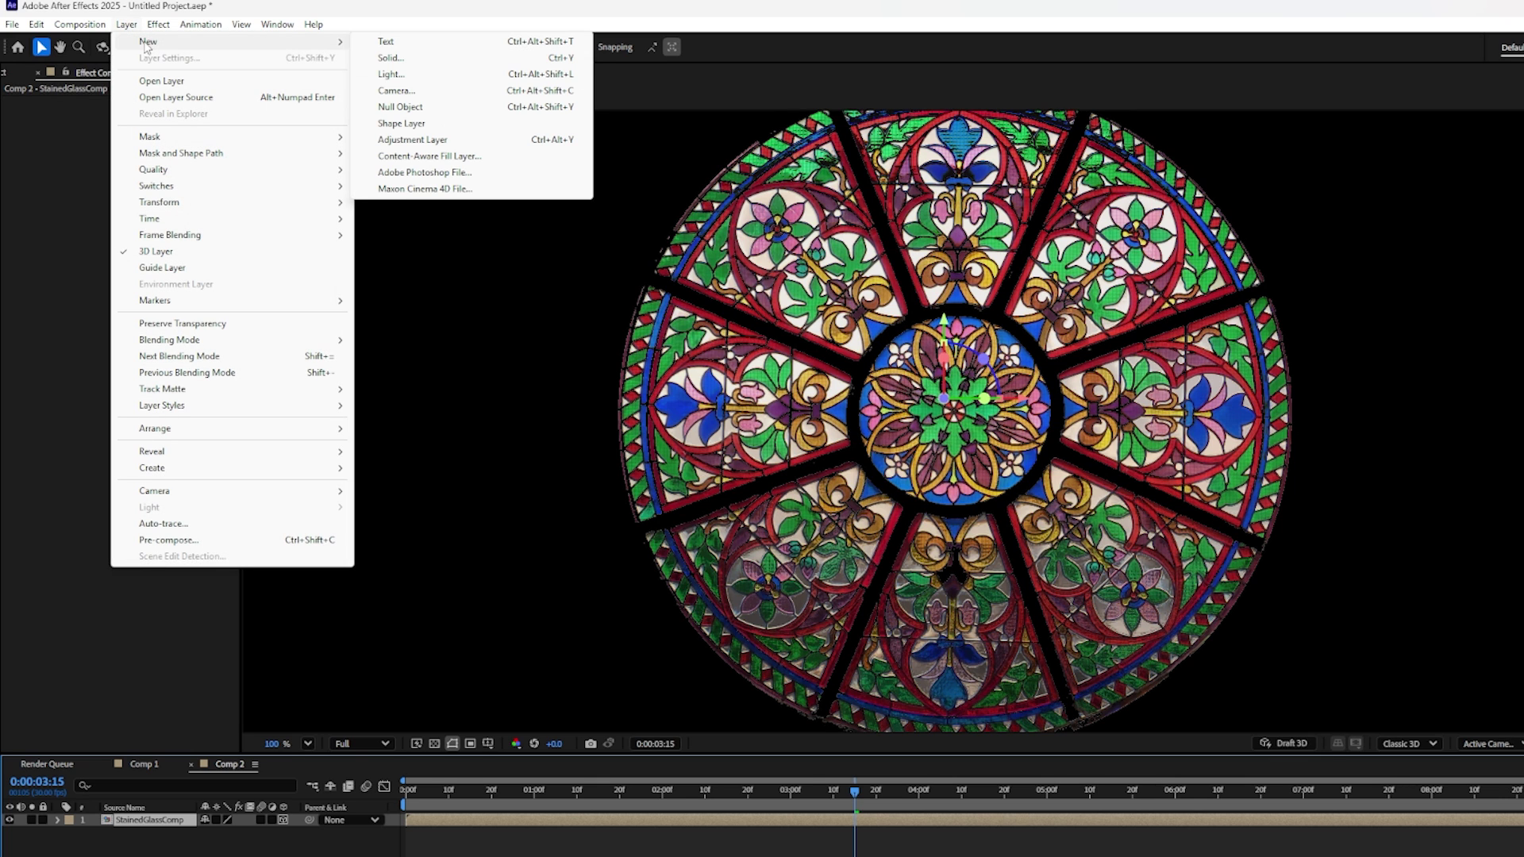
click(397, 91)
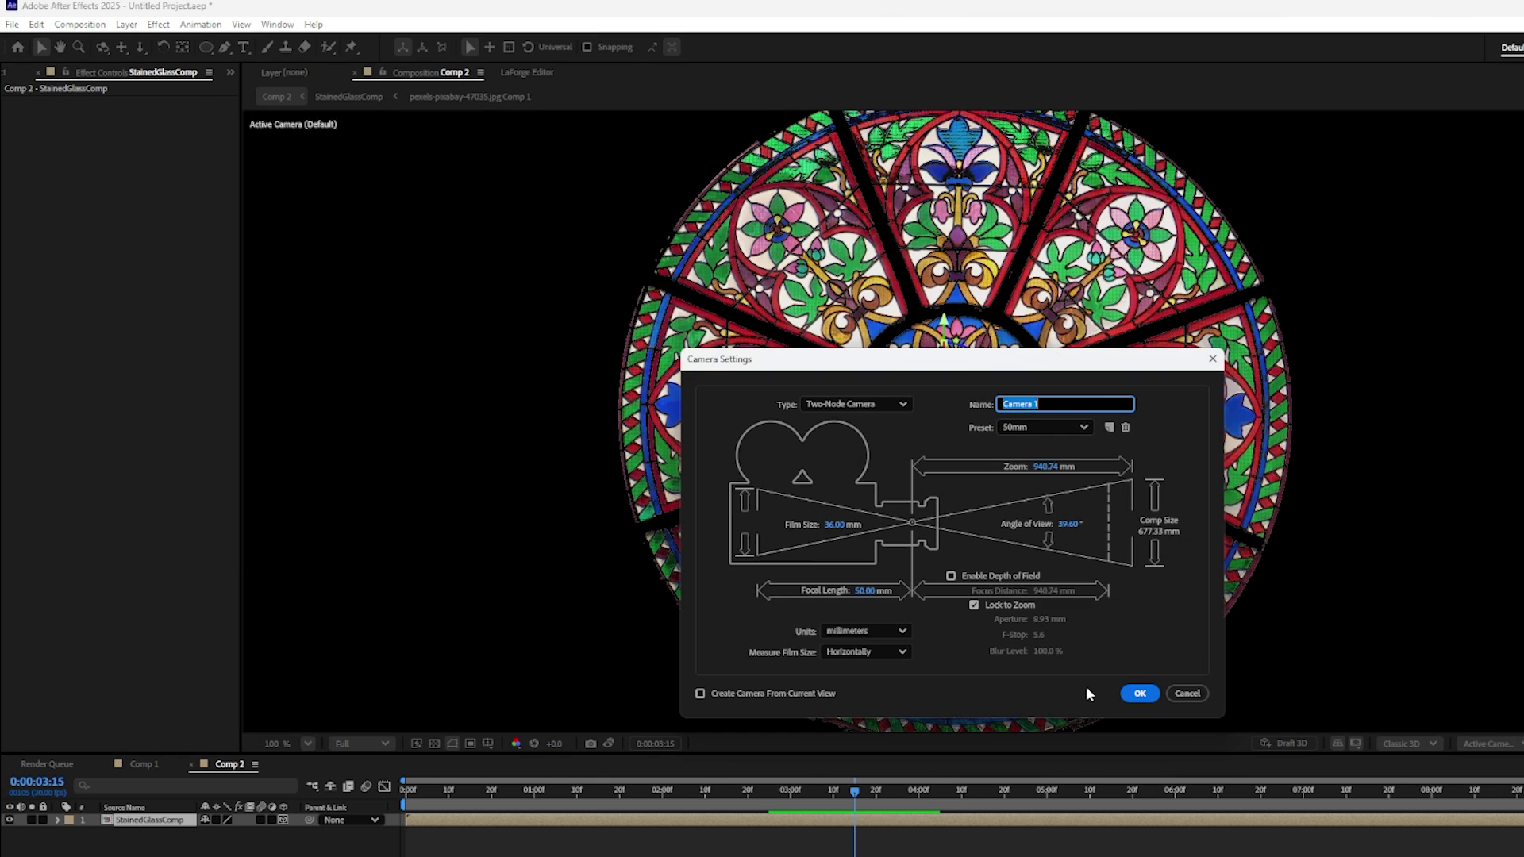
click(1140, 694)
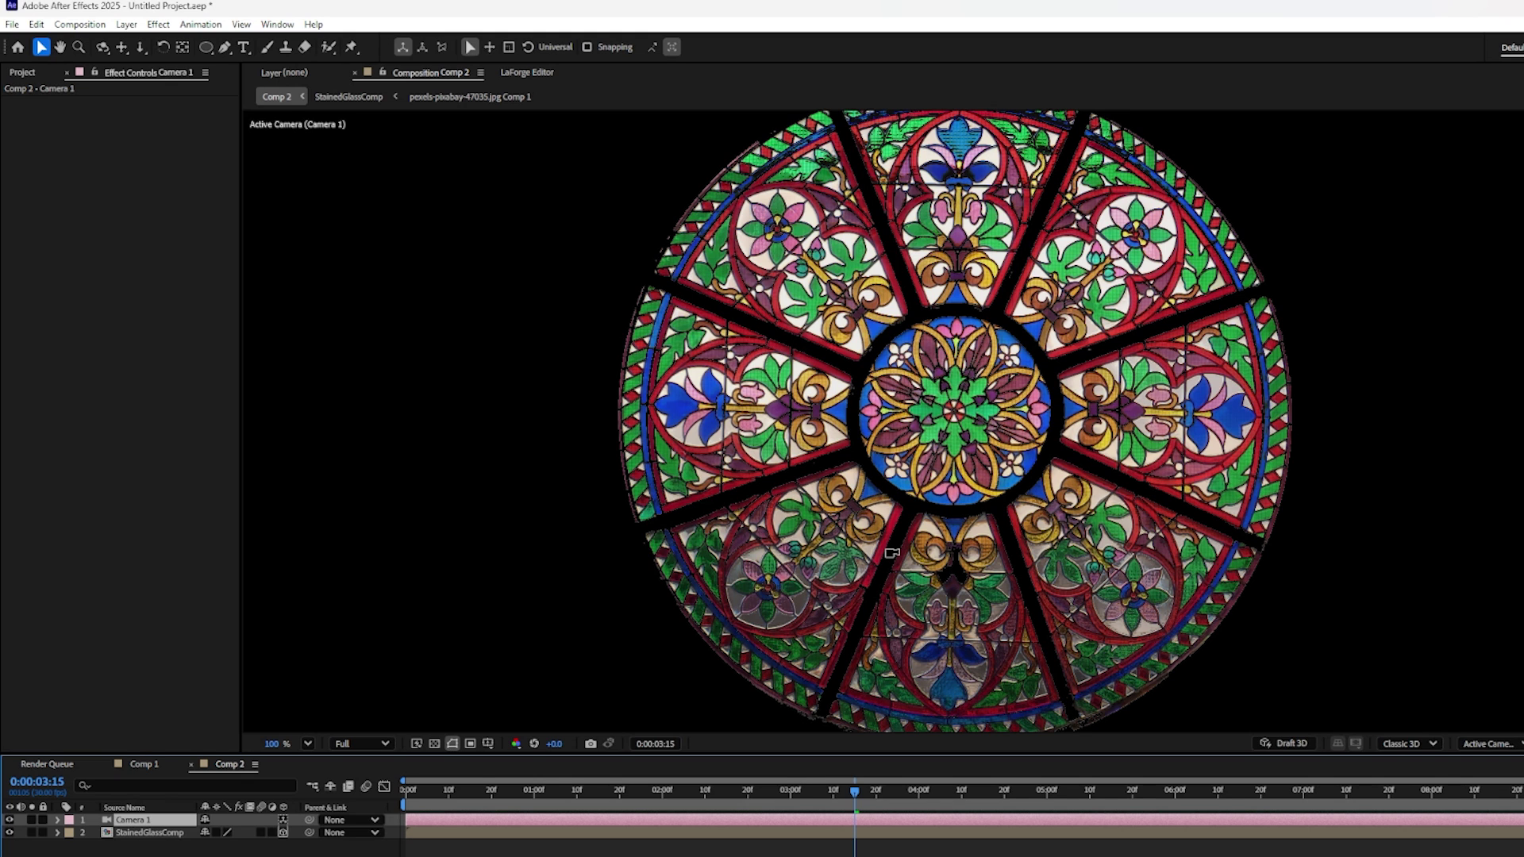
drag(861, 589, 896, 46)
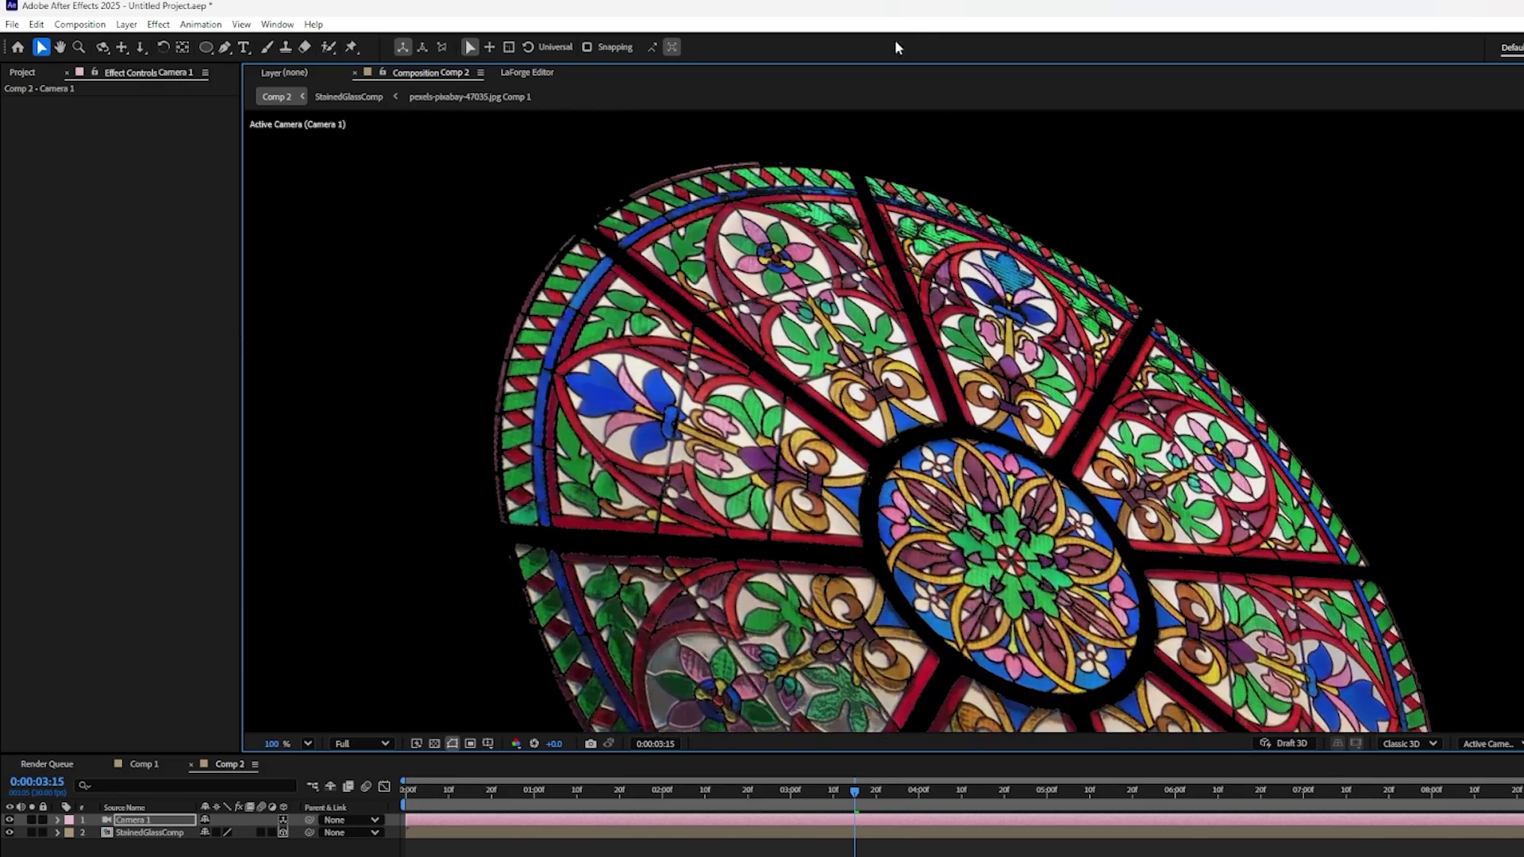
drag(1170, 548, 1112, 361)
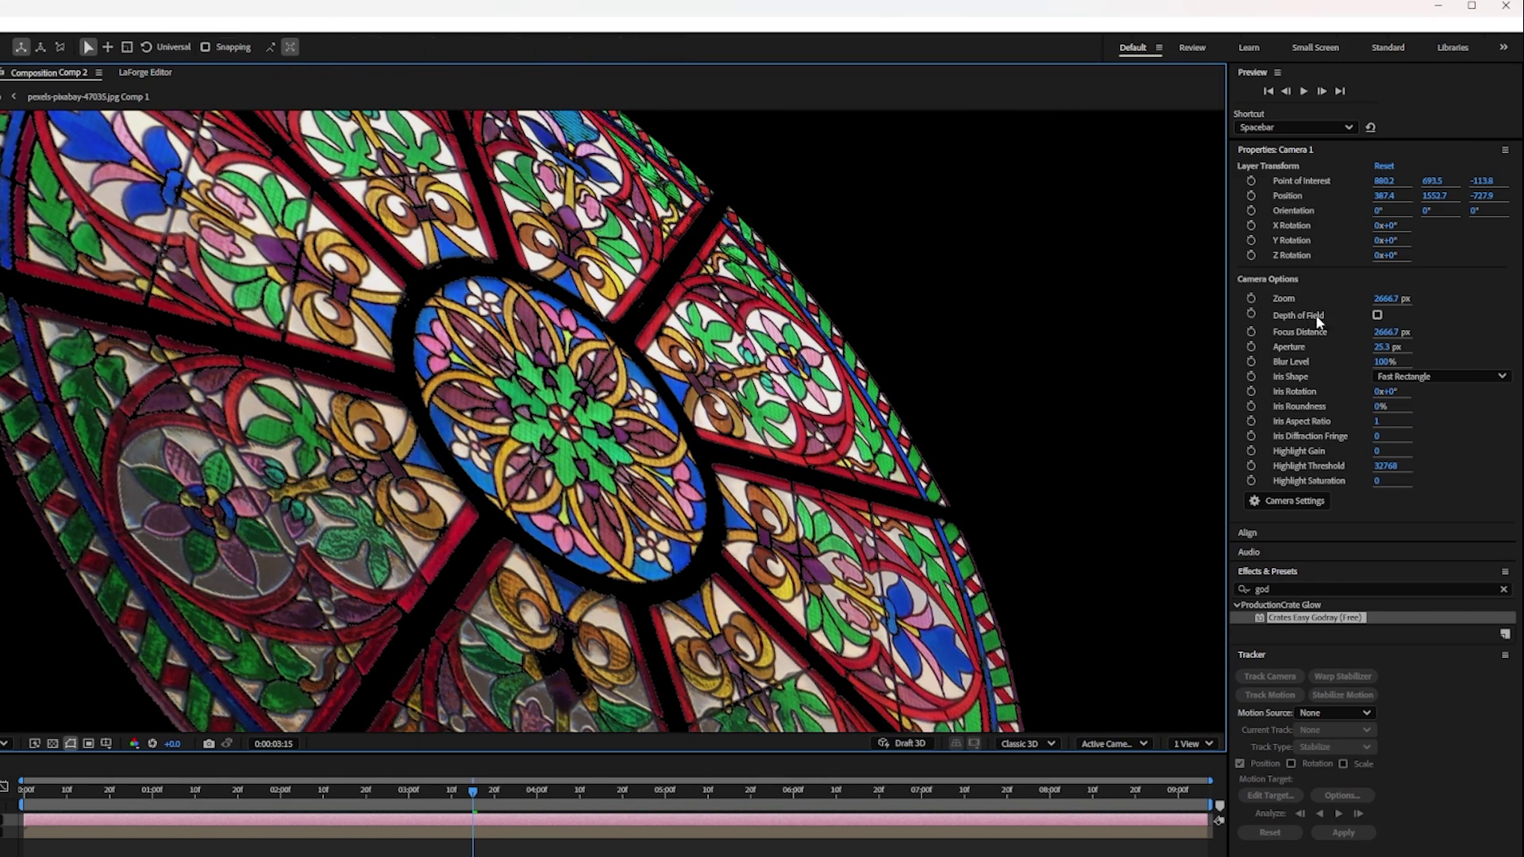
Step: Enable the camera's depth of field, raise its aperture to about 330.3 px and adjust the focus distance until the window's central rosette is sharp
click(1379, 316)
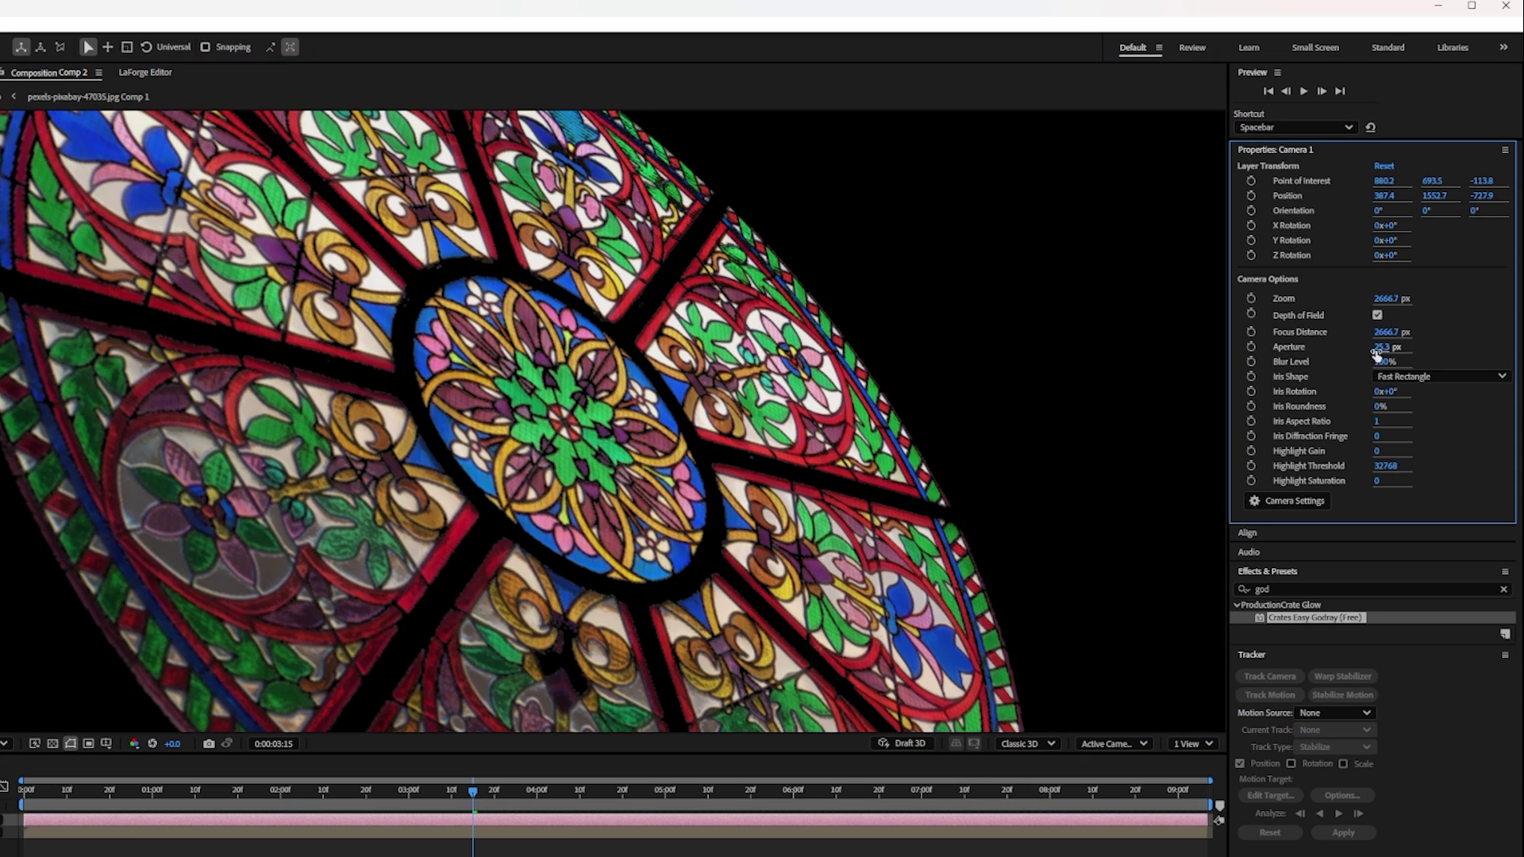
drag(1384, 347, 1464, 347)
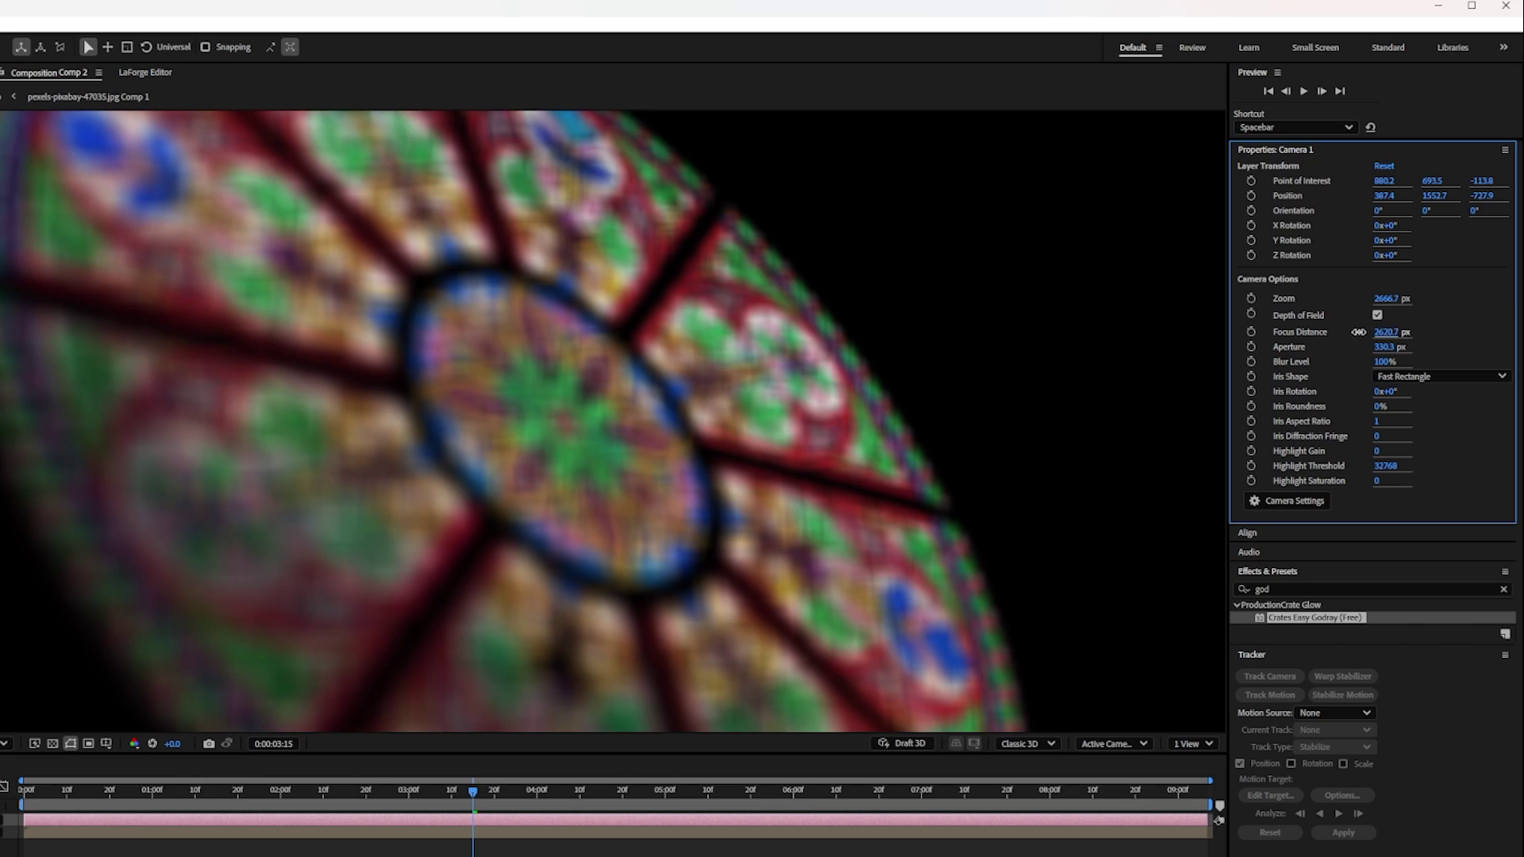
drag(1322, 332, 430, 352)
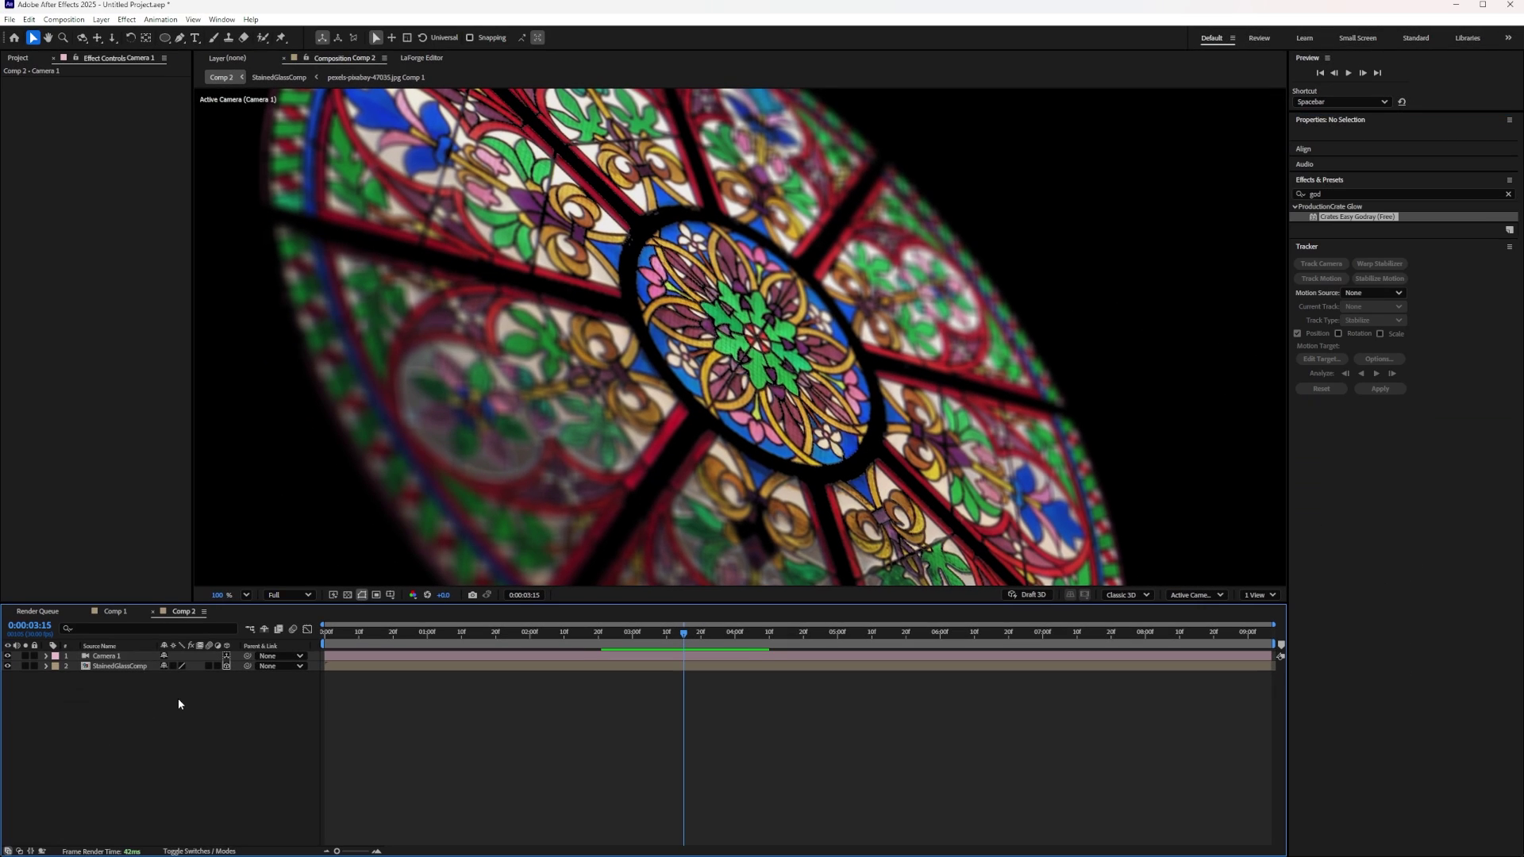
Step: Add a new adjustment layer above the camera and apply the Crates Easy Godray effect to it
right_click(177, 697)
mouse_move(213, 713)
click(378, 804)
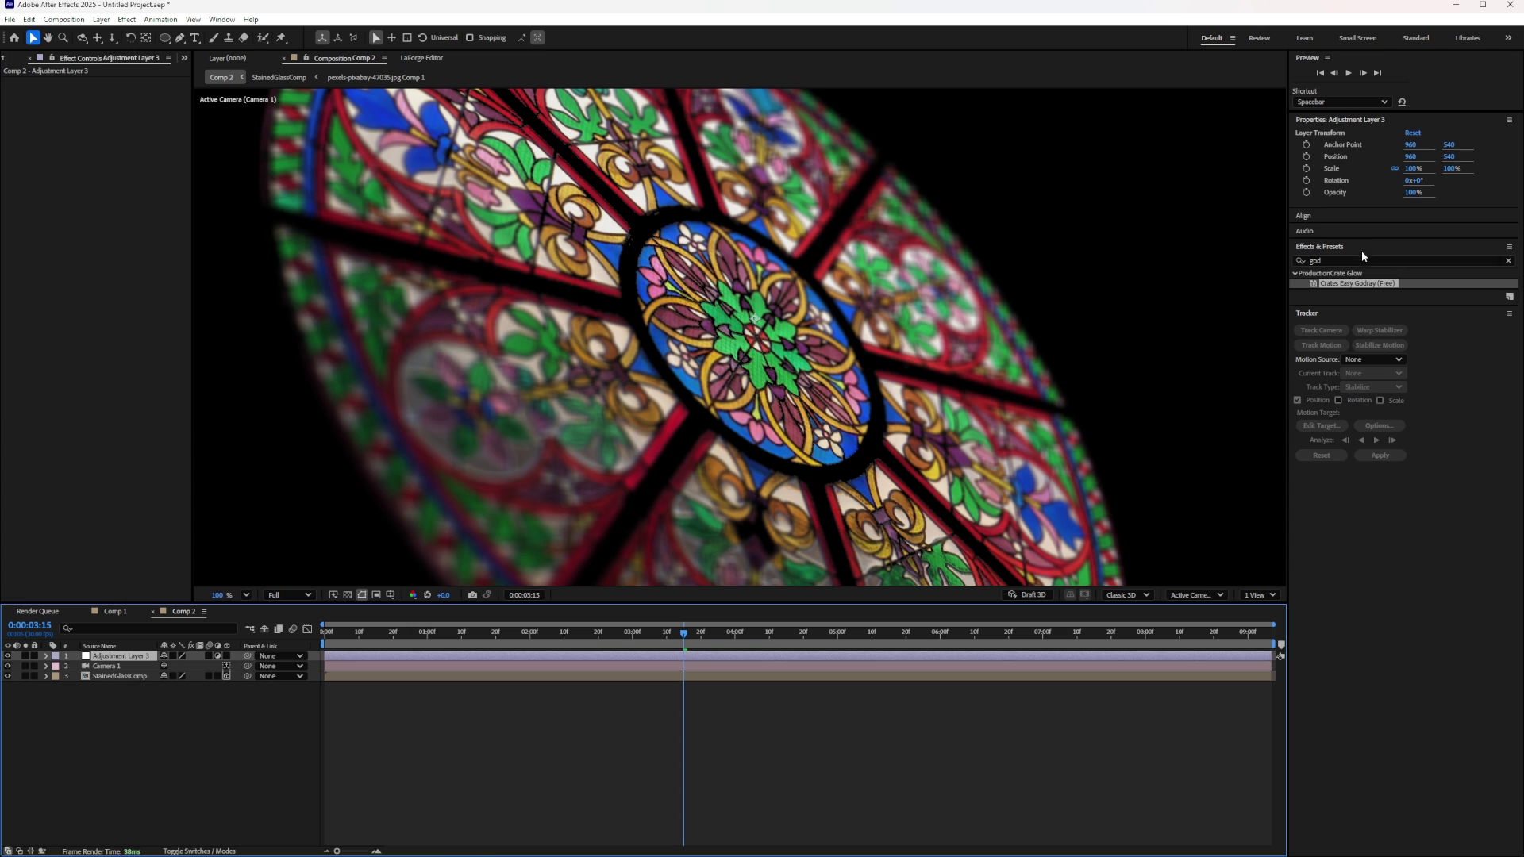
double_click(1347, 283)
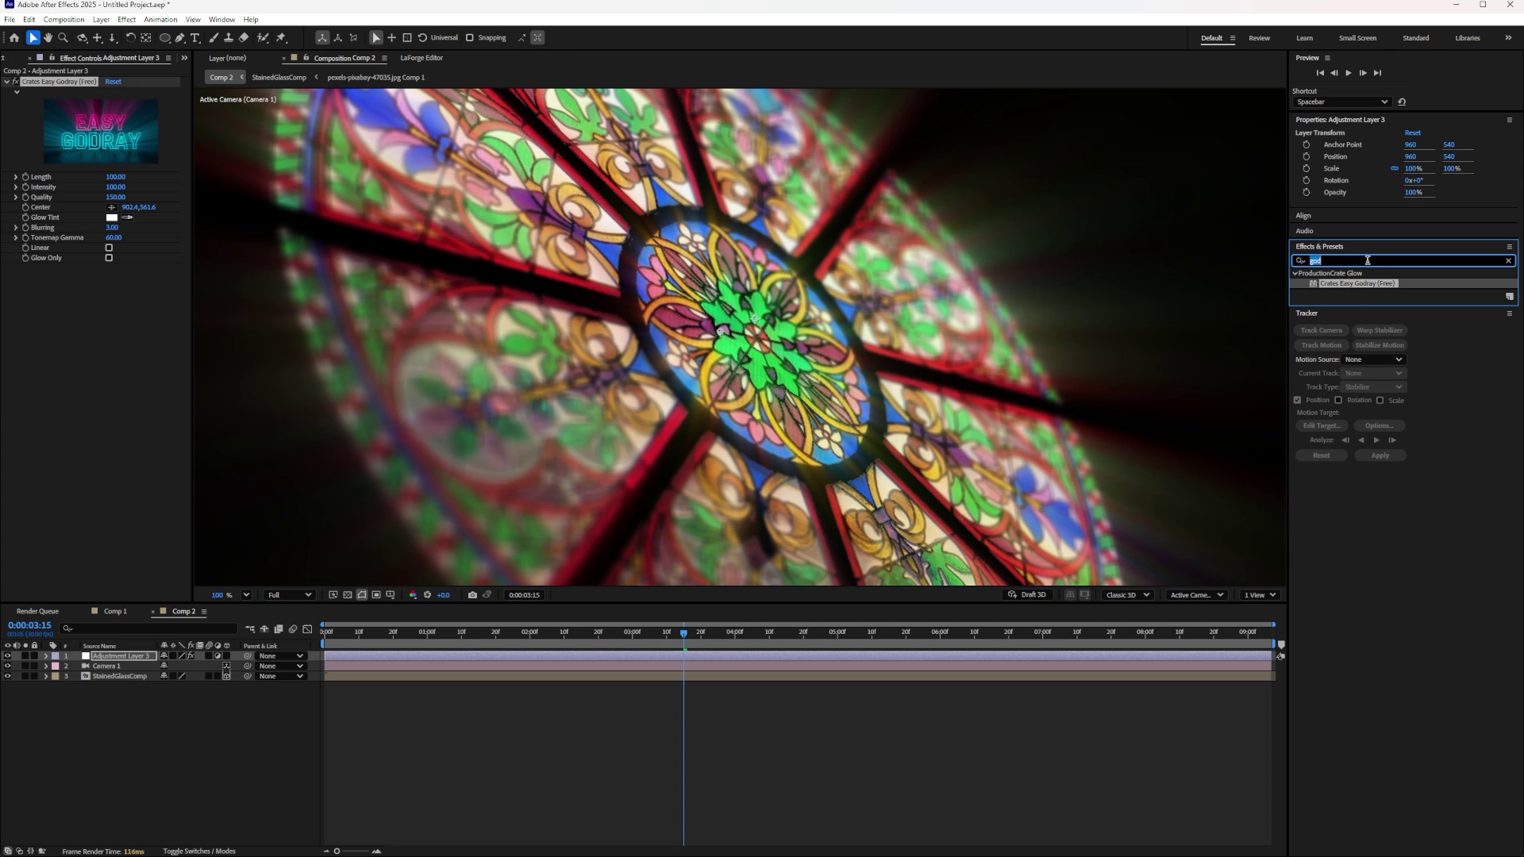
Step: Apply Crates Easy Glow to the adjustment layer after the godray effect and set the glow intensity to 50
click(1367, 260)
text(easy)
double_click(1345, 284)
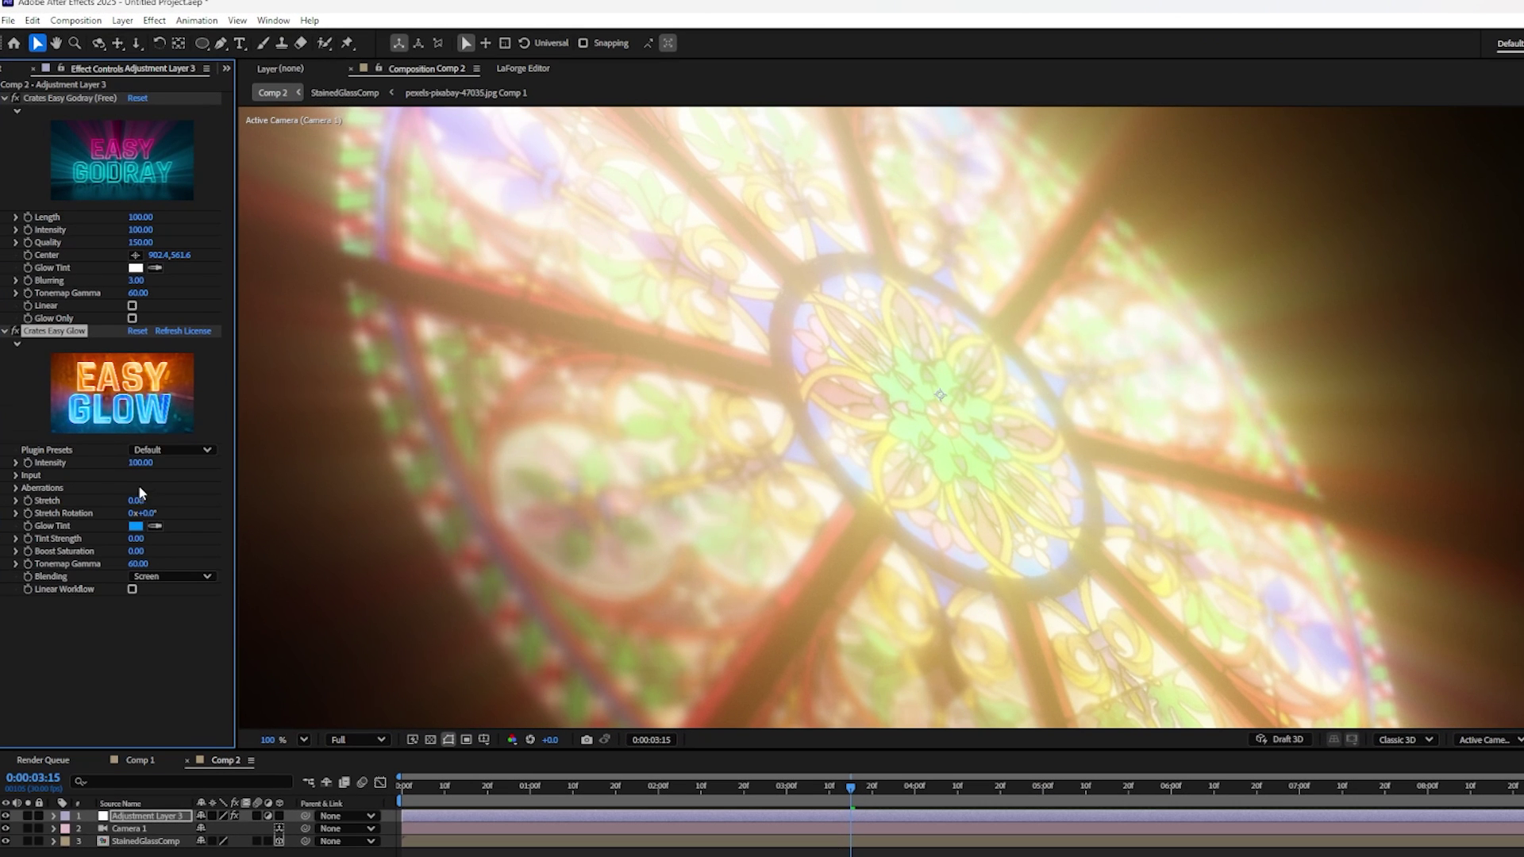
click(115, 374)
text(70)
key(Return)
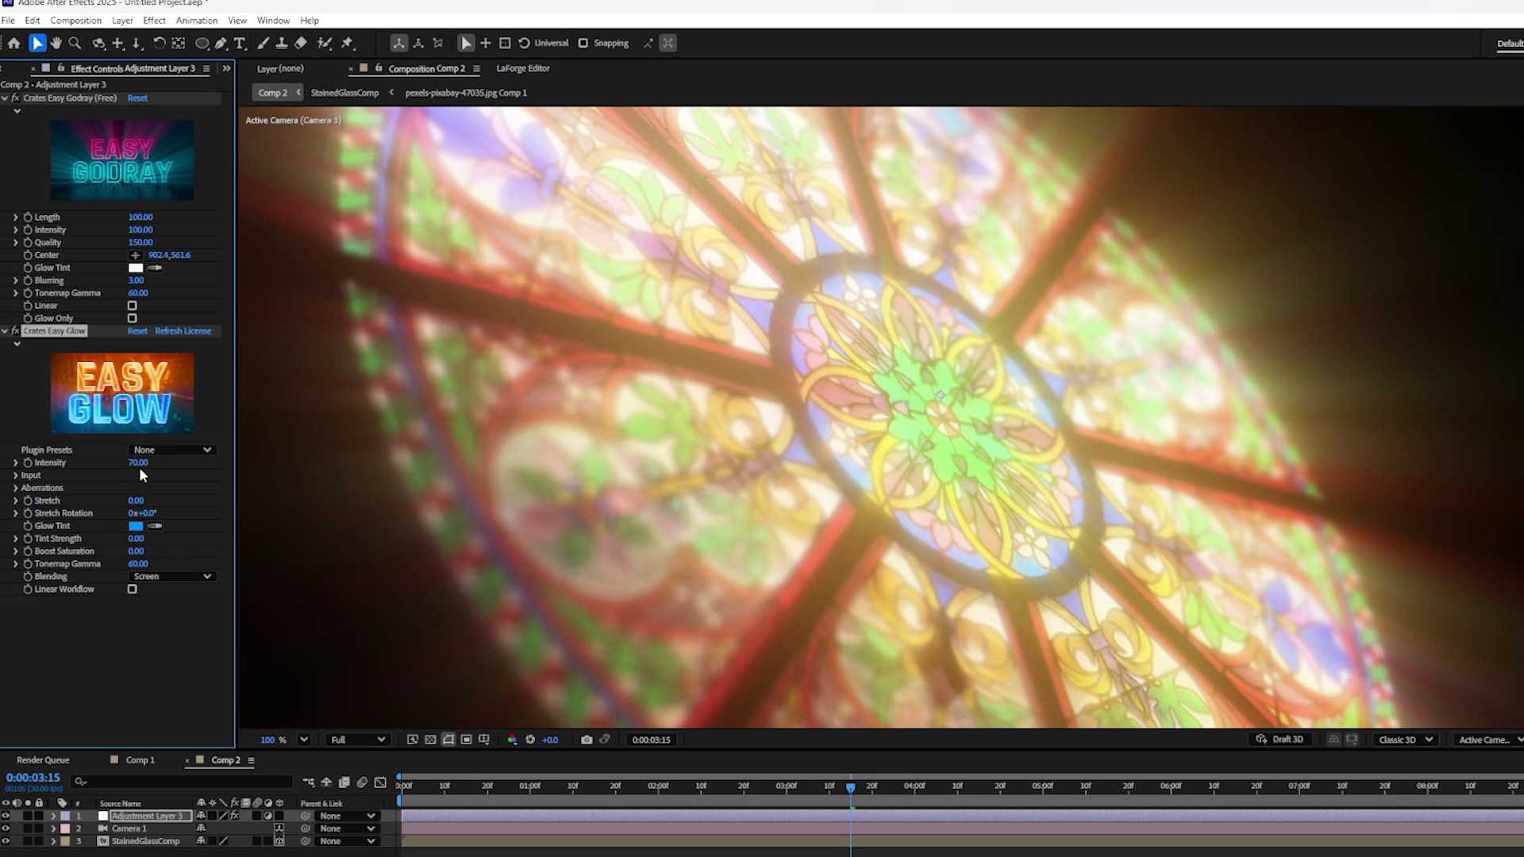
click(138, 463)
text(50)
key(Return)
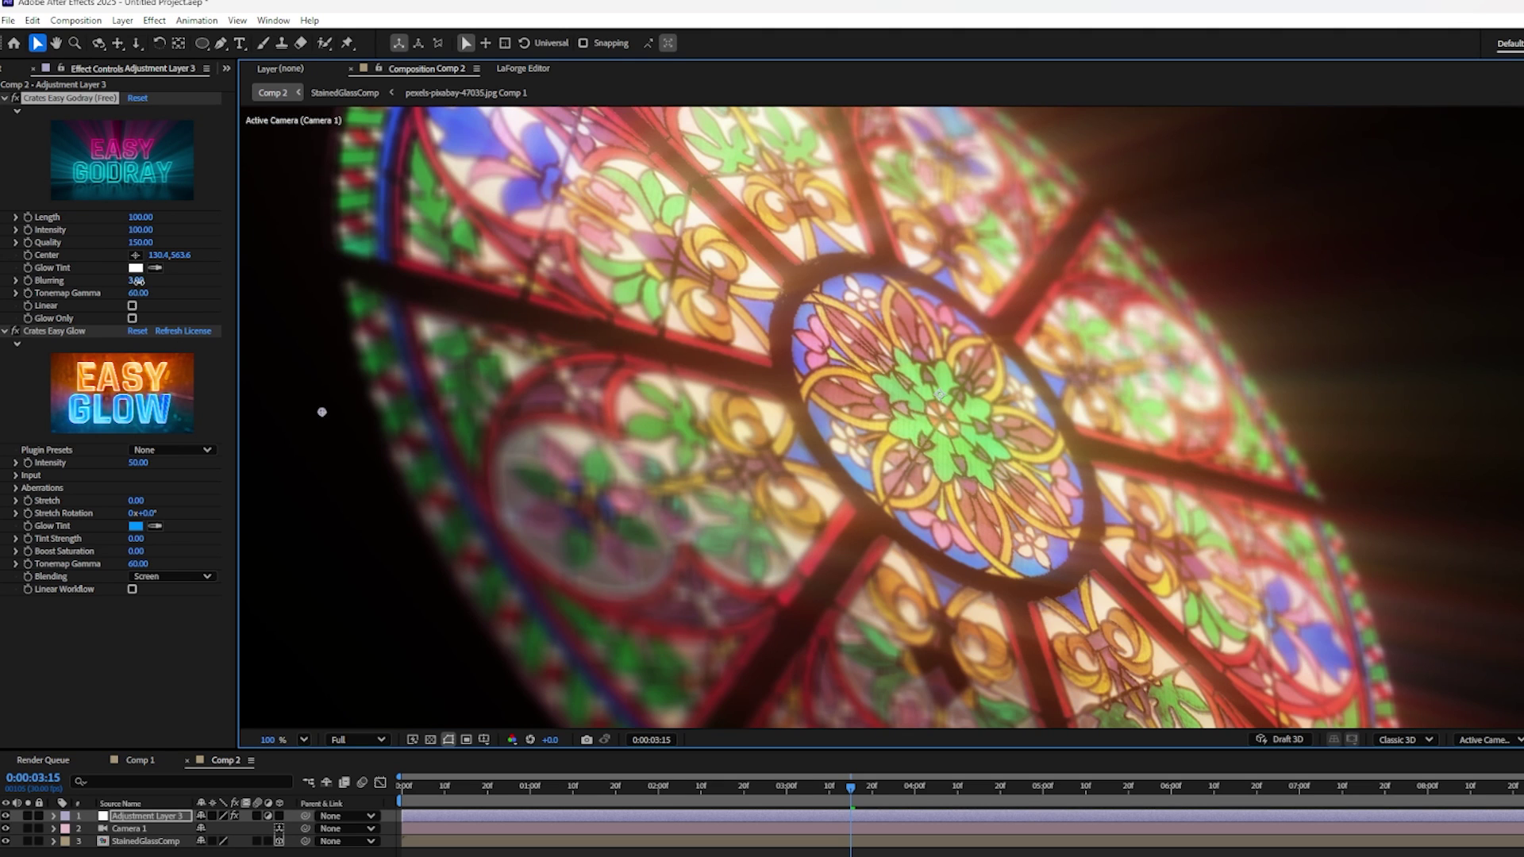
Step: Move the godray center to about 130.4, 563.6 beside the window's left edge and increase the godray blurring
drag(136, 281, 144, 282)
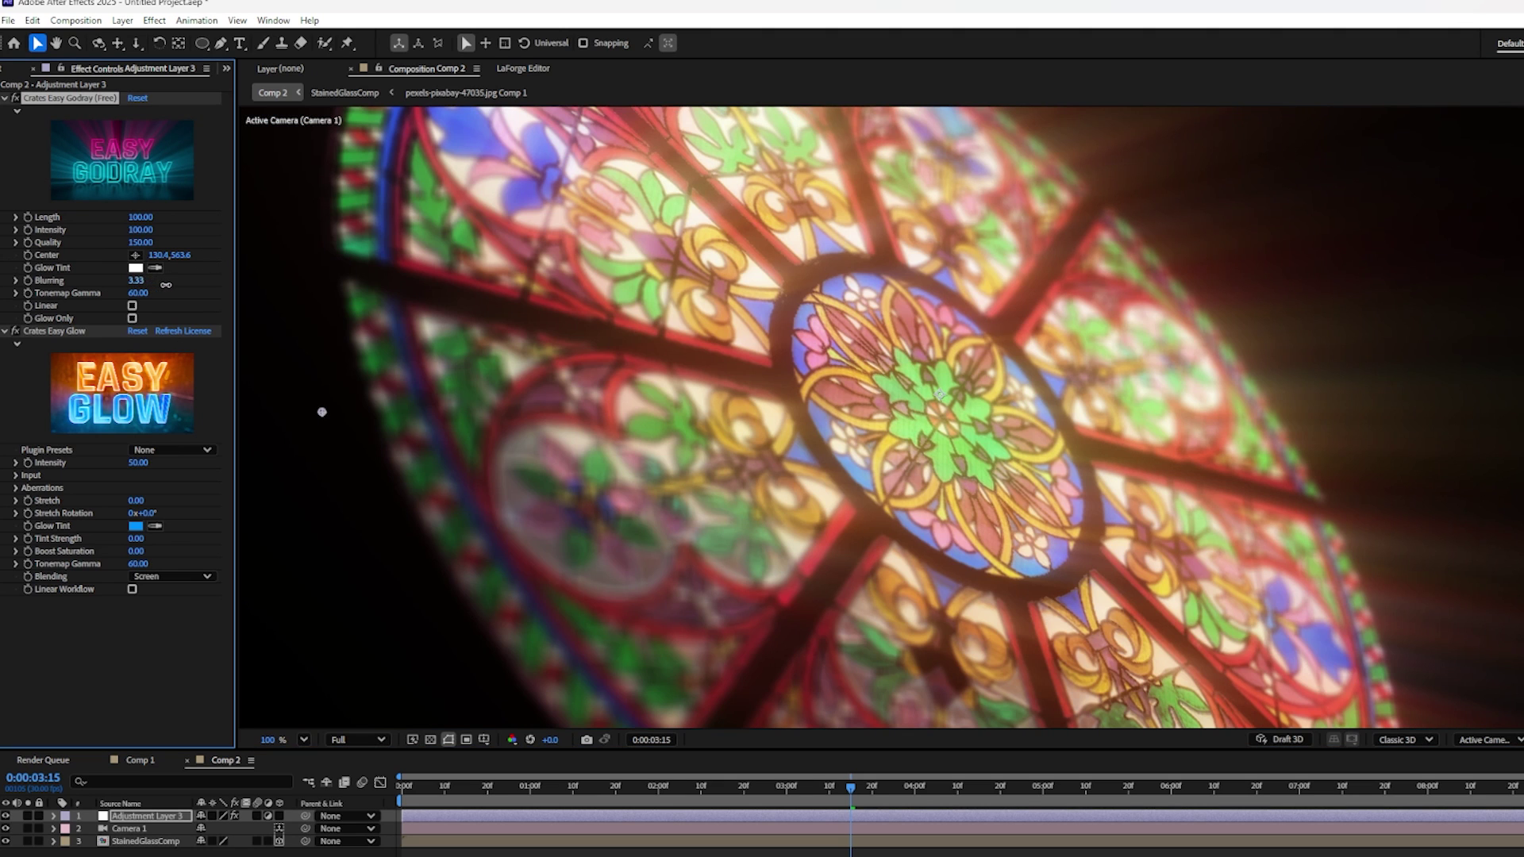
drag(285, 291, 320, 290)
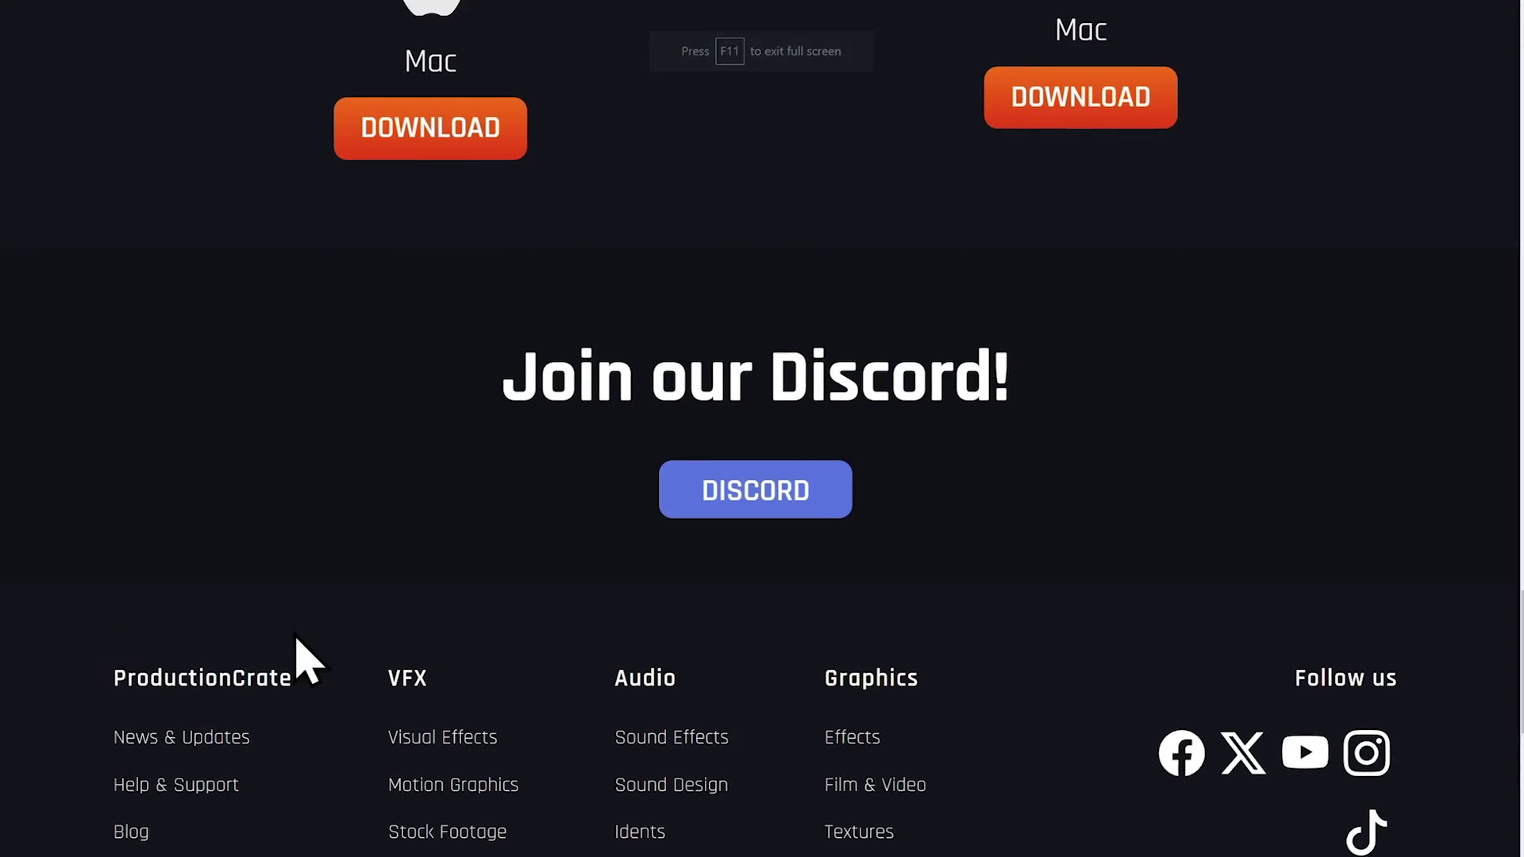
Step: Open ProductionCrate's Discord server from the website and look through the messages in the laforge channel
click(755, 493)
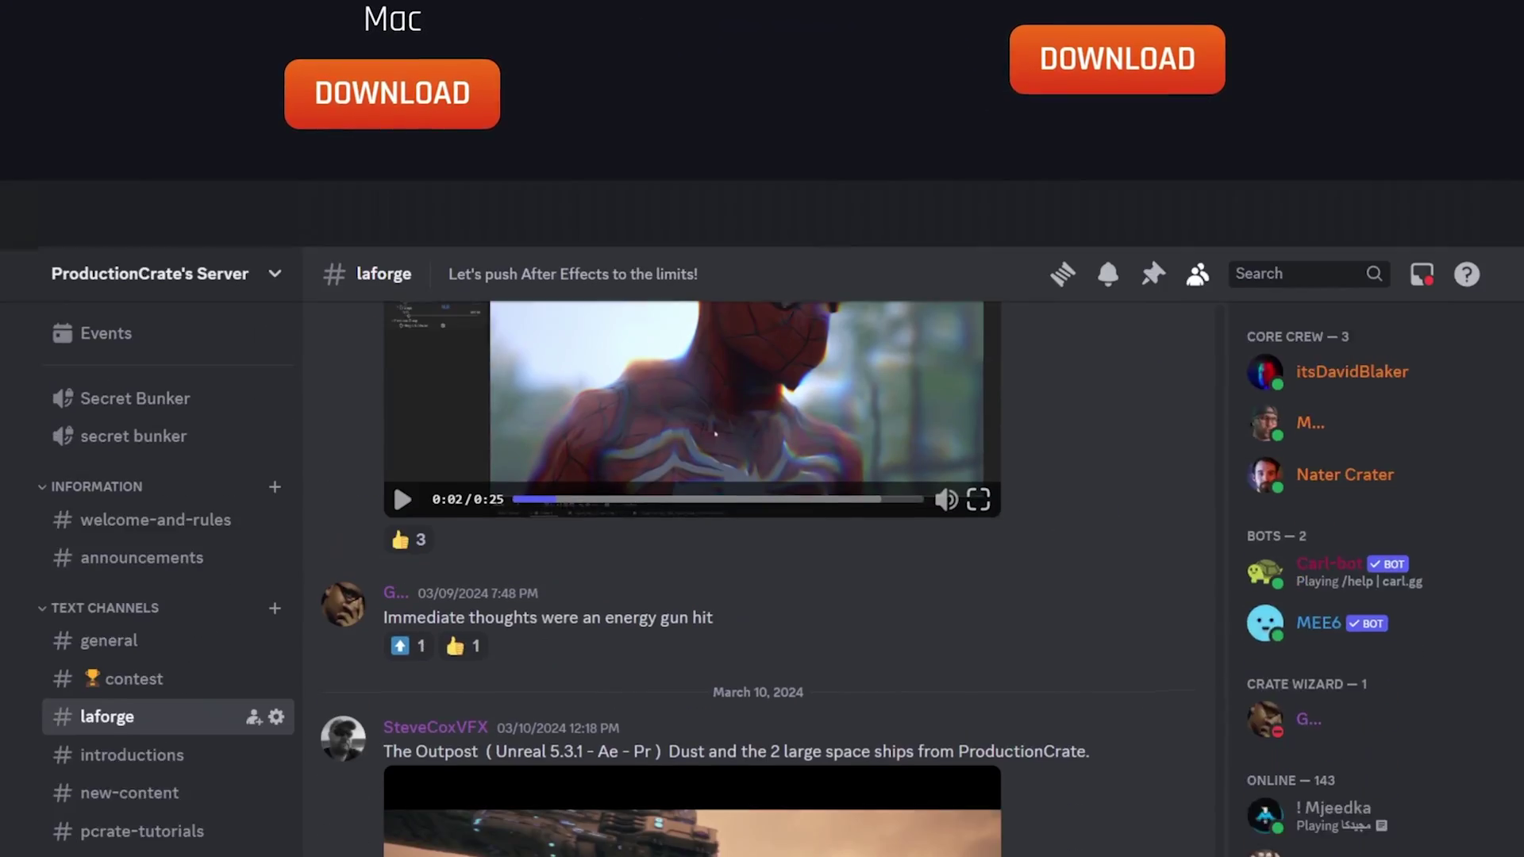
scroll(1137, 725, up, 6)
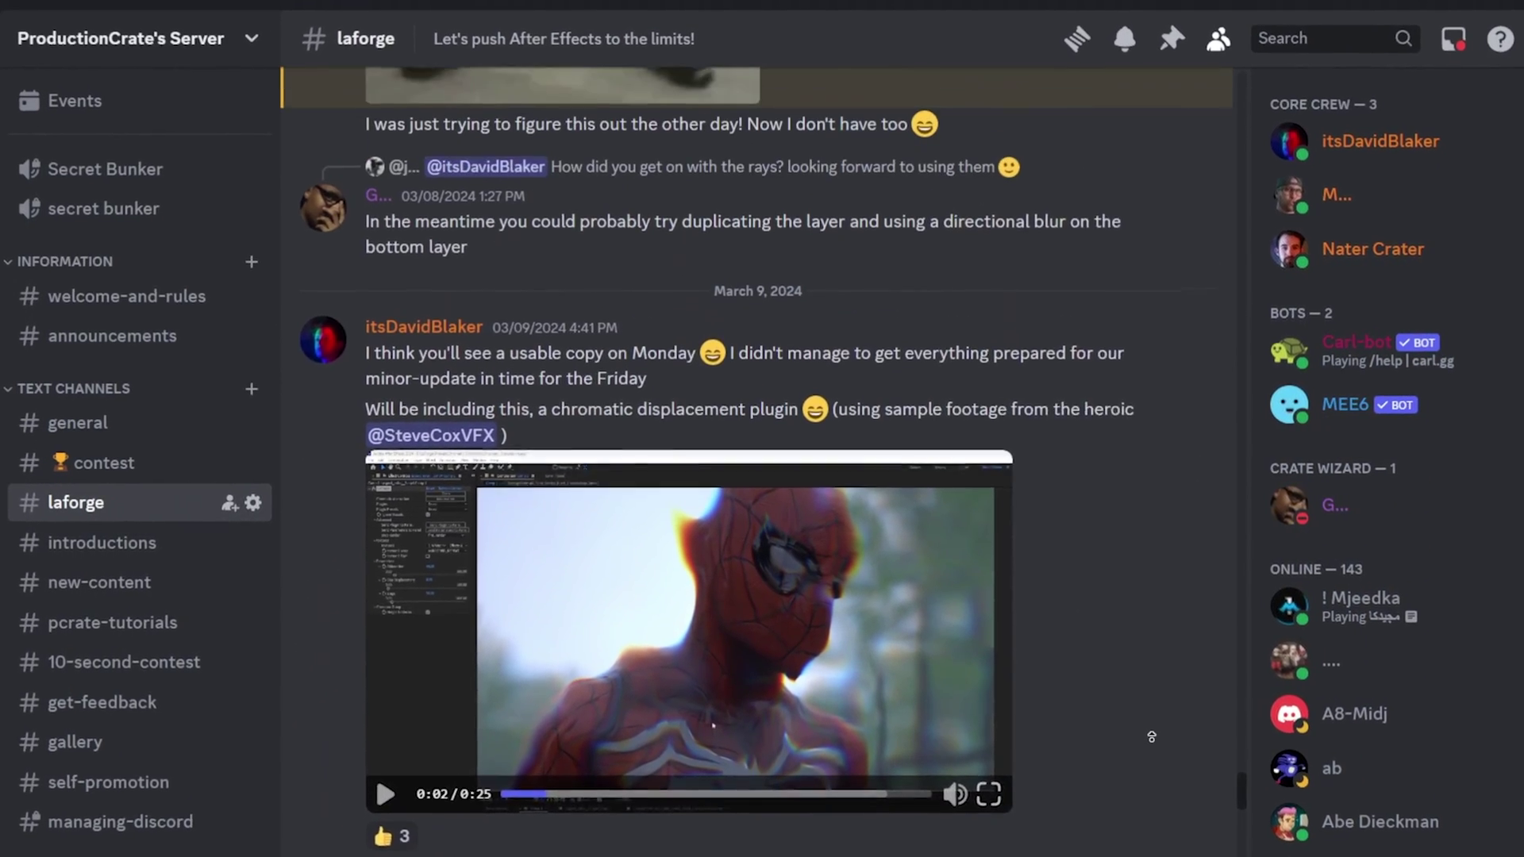